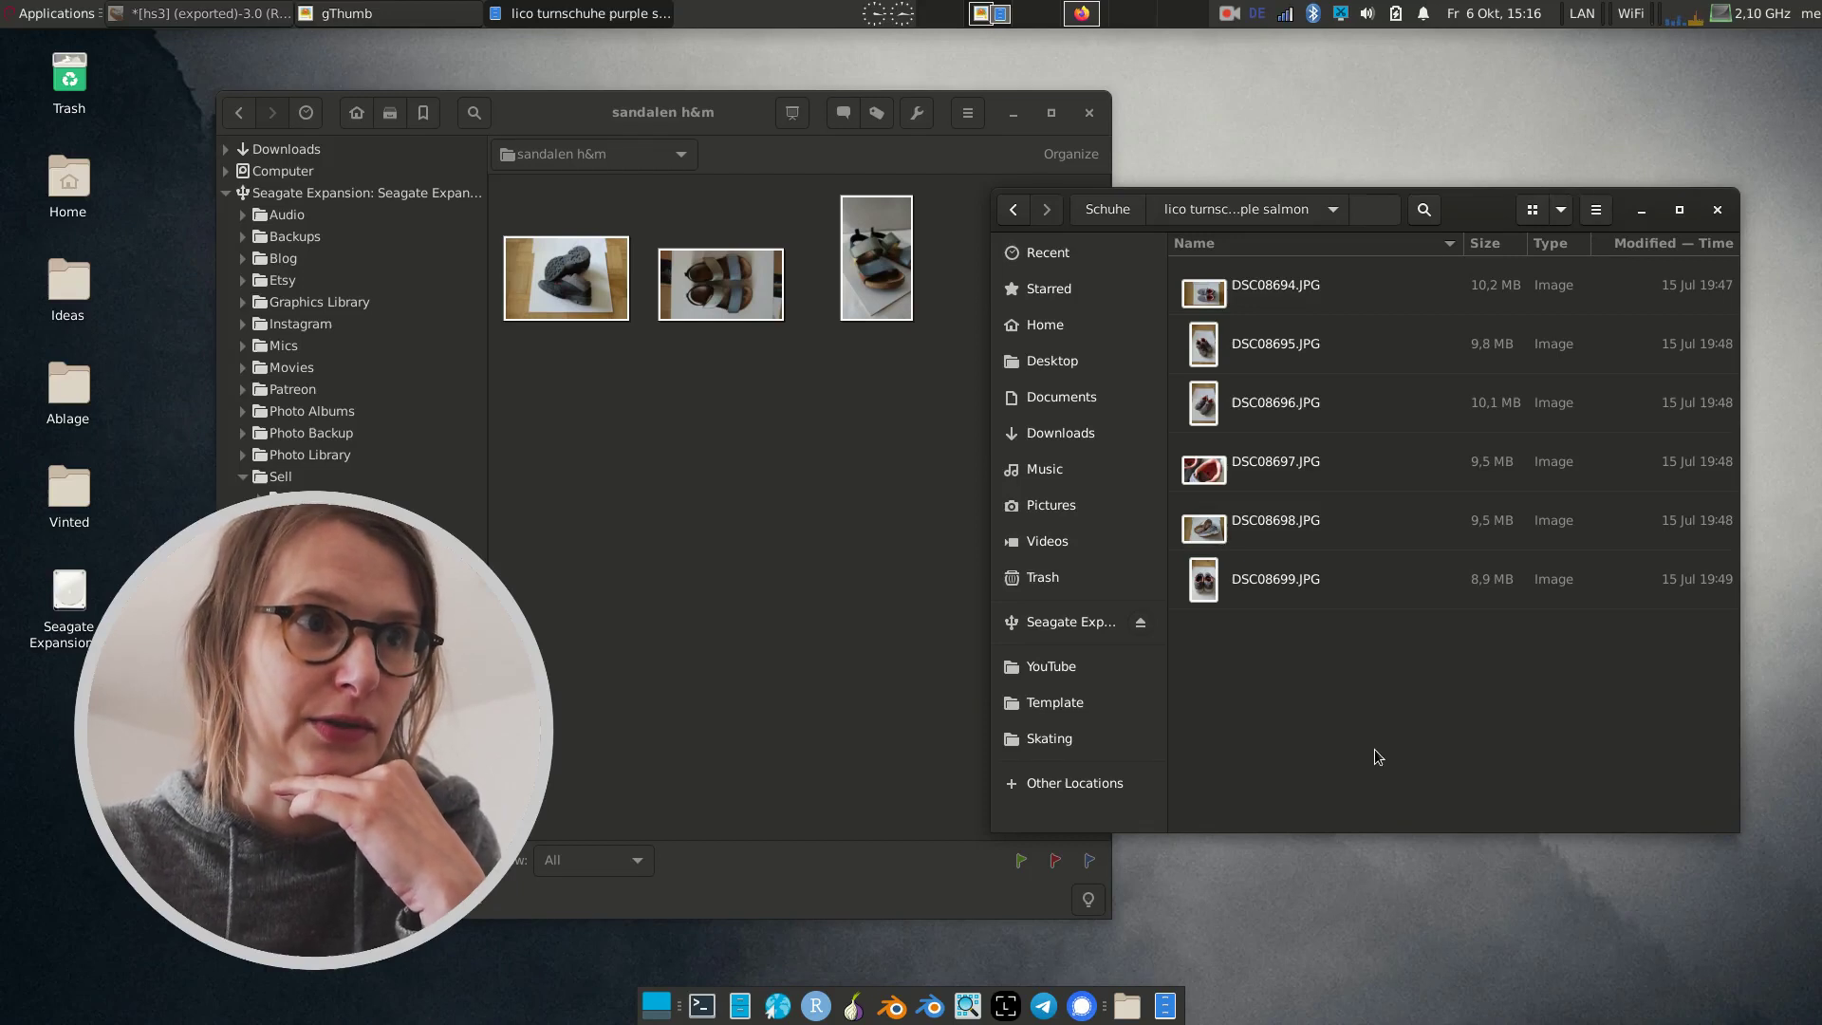
Step: Browse the folder tree from Vinted through 2023 and EINGESTELLT to the Schuhe folder in gThumb
left_click(874, 645)
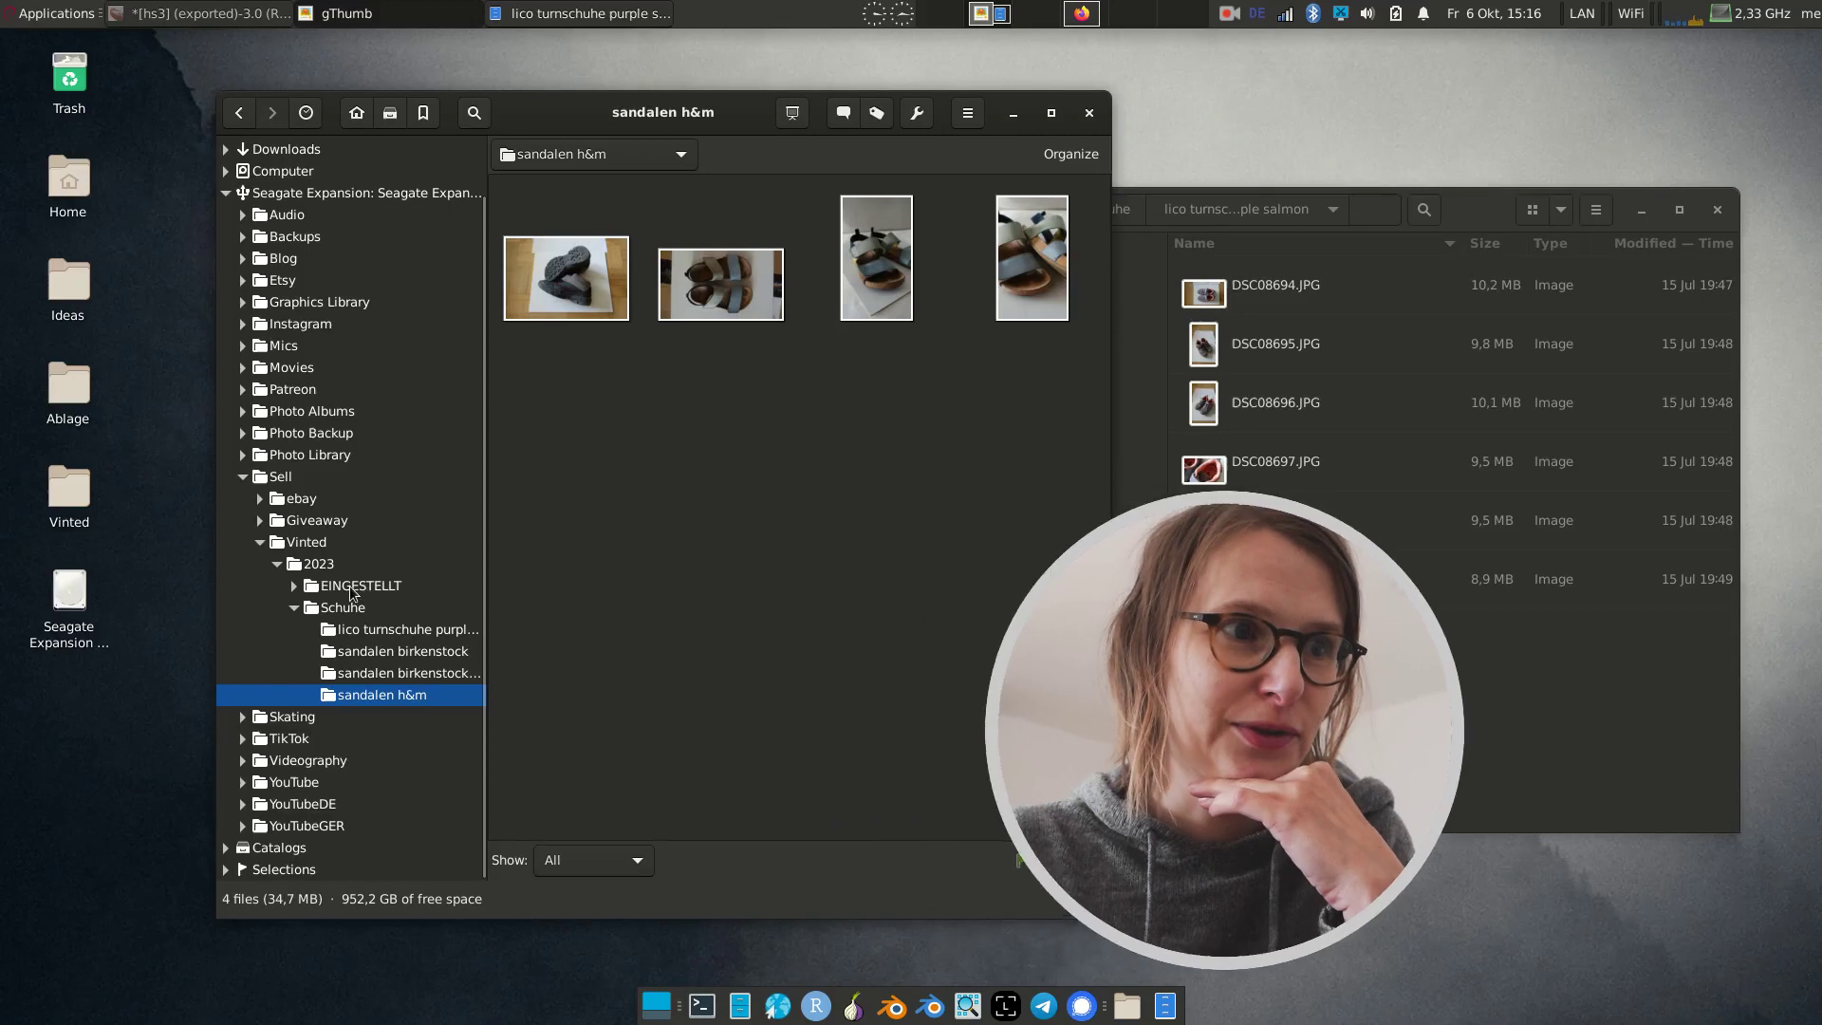
left_click(308, 544)
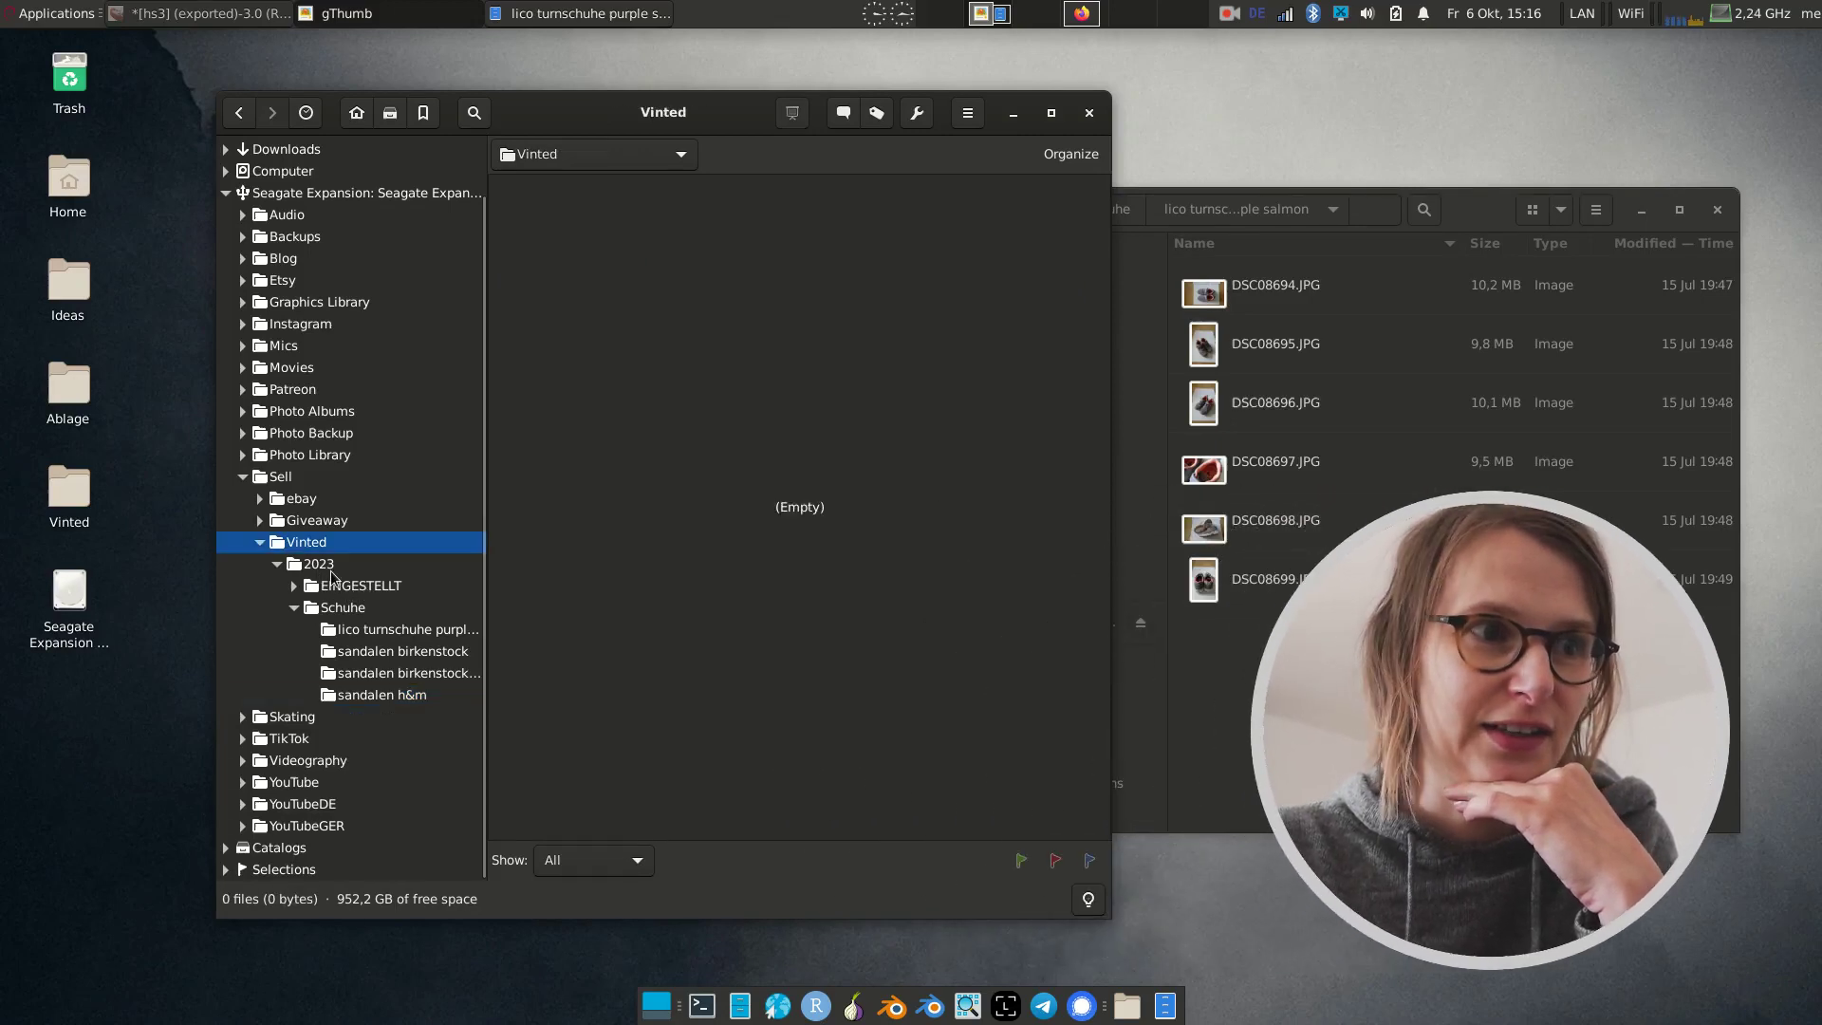
left_click(333, 571)
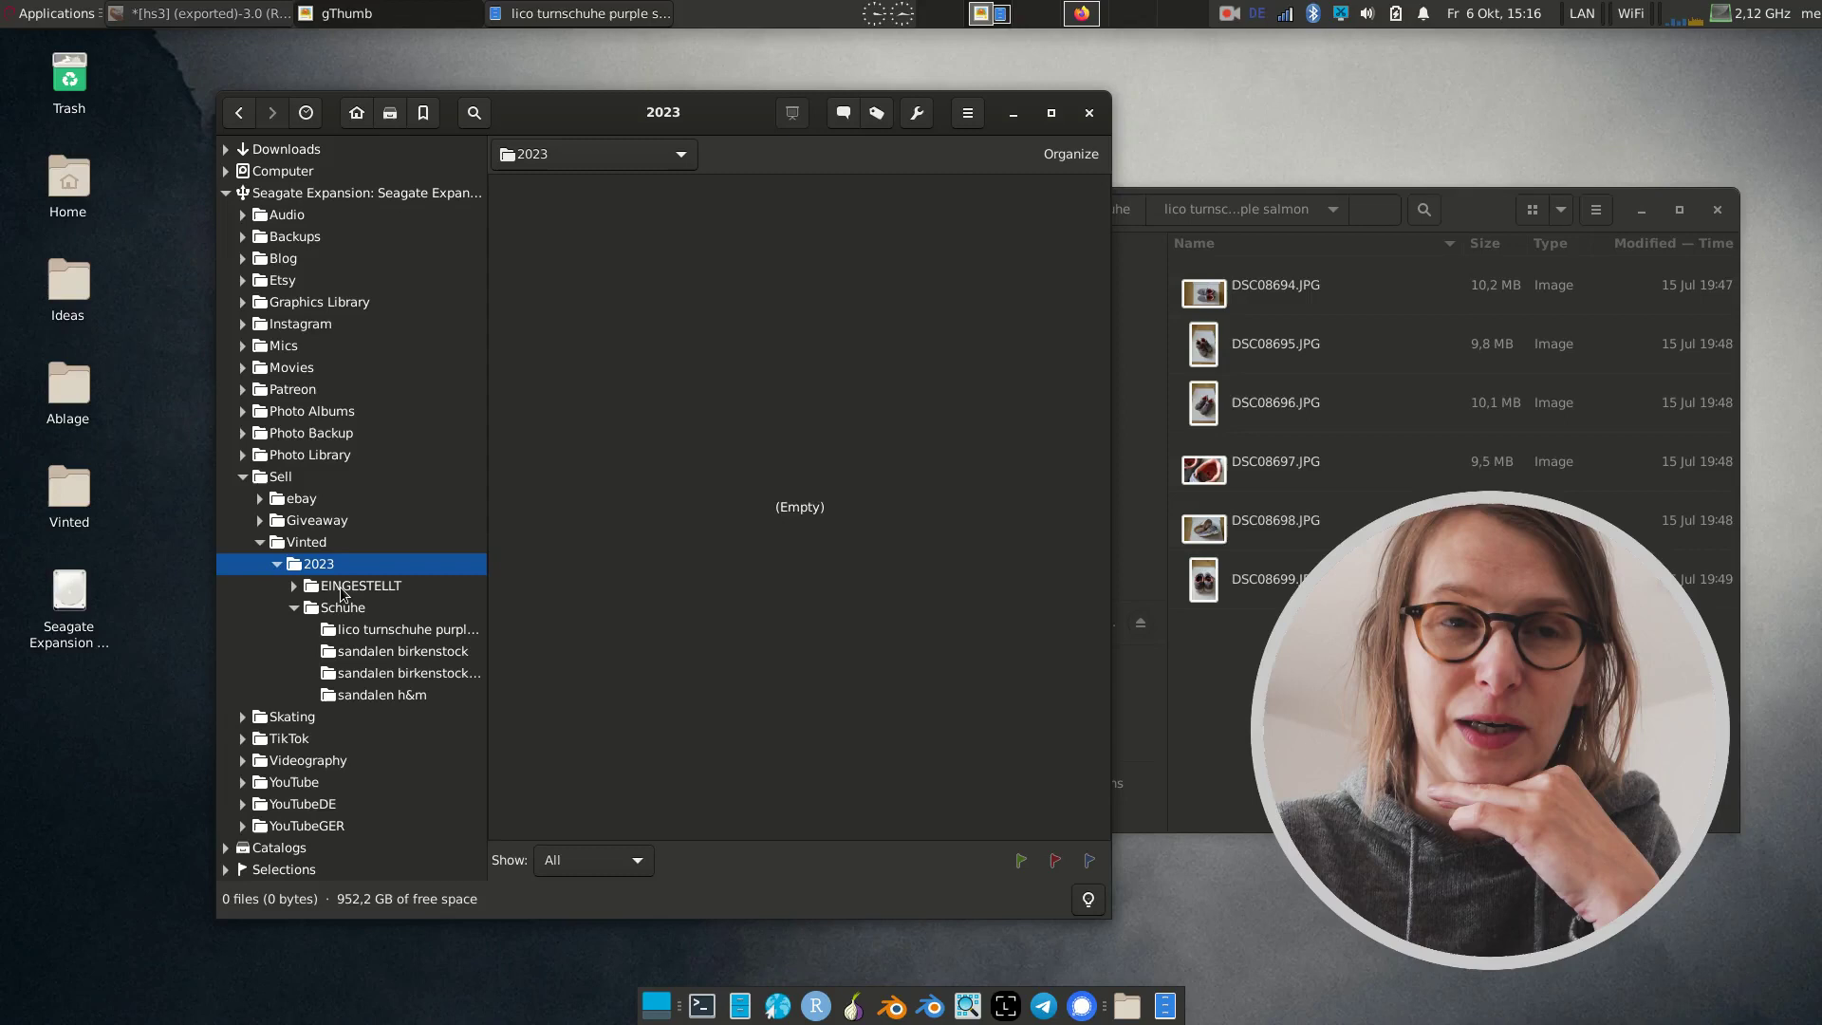
left_click(342, 588)
left_click(295, 585)
left_click(313, 608)
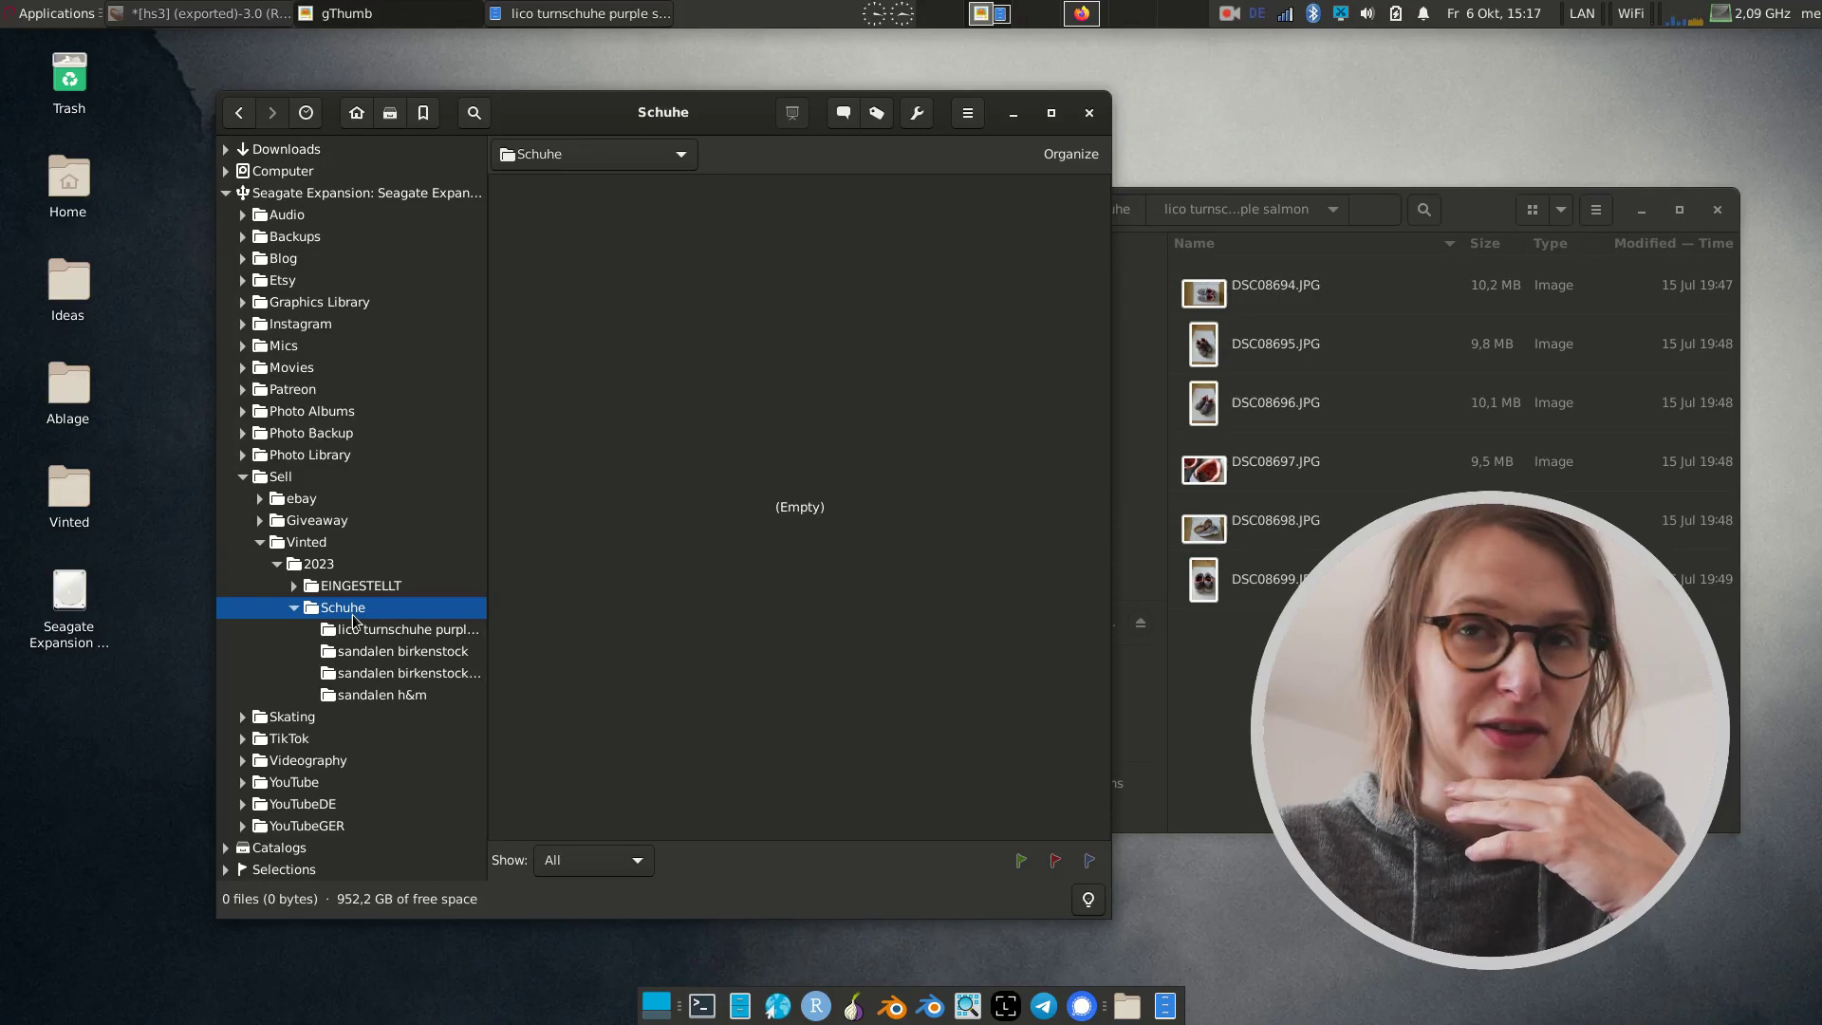
Step: View the photos in the shoe subfolders of Schuhe, ending on the lico turnschuhe purple salmon folder
left_click(399, 630)
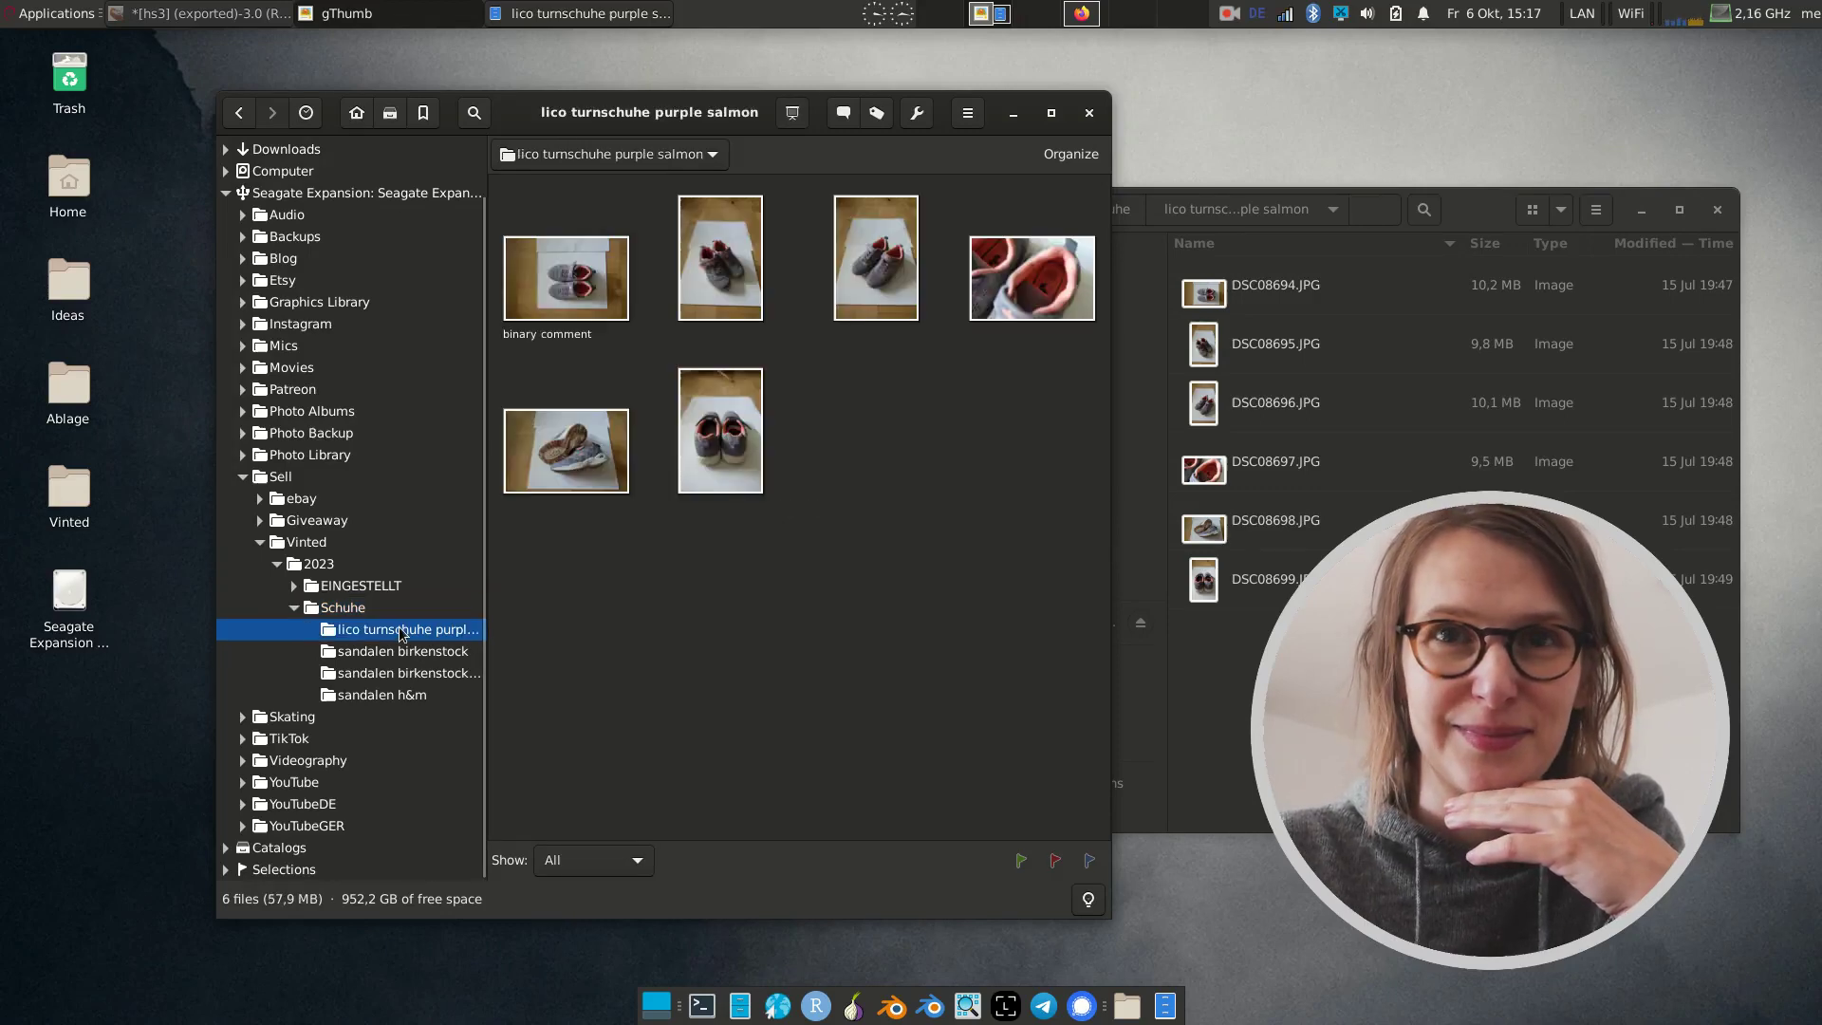
left_click(460, 651)
left_click(449, 672)
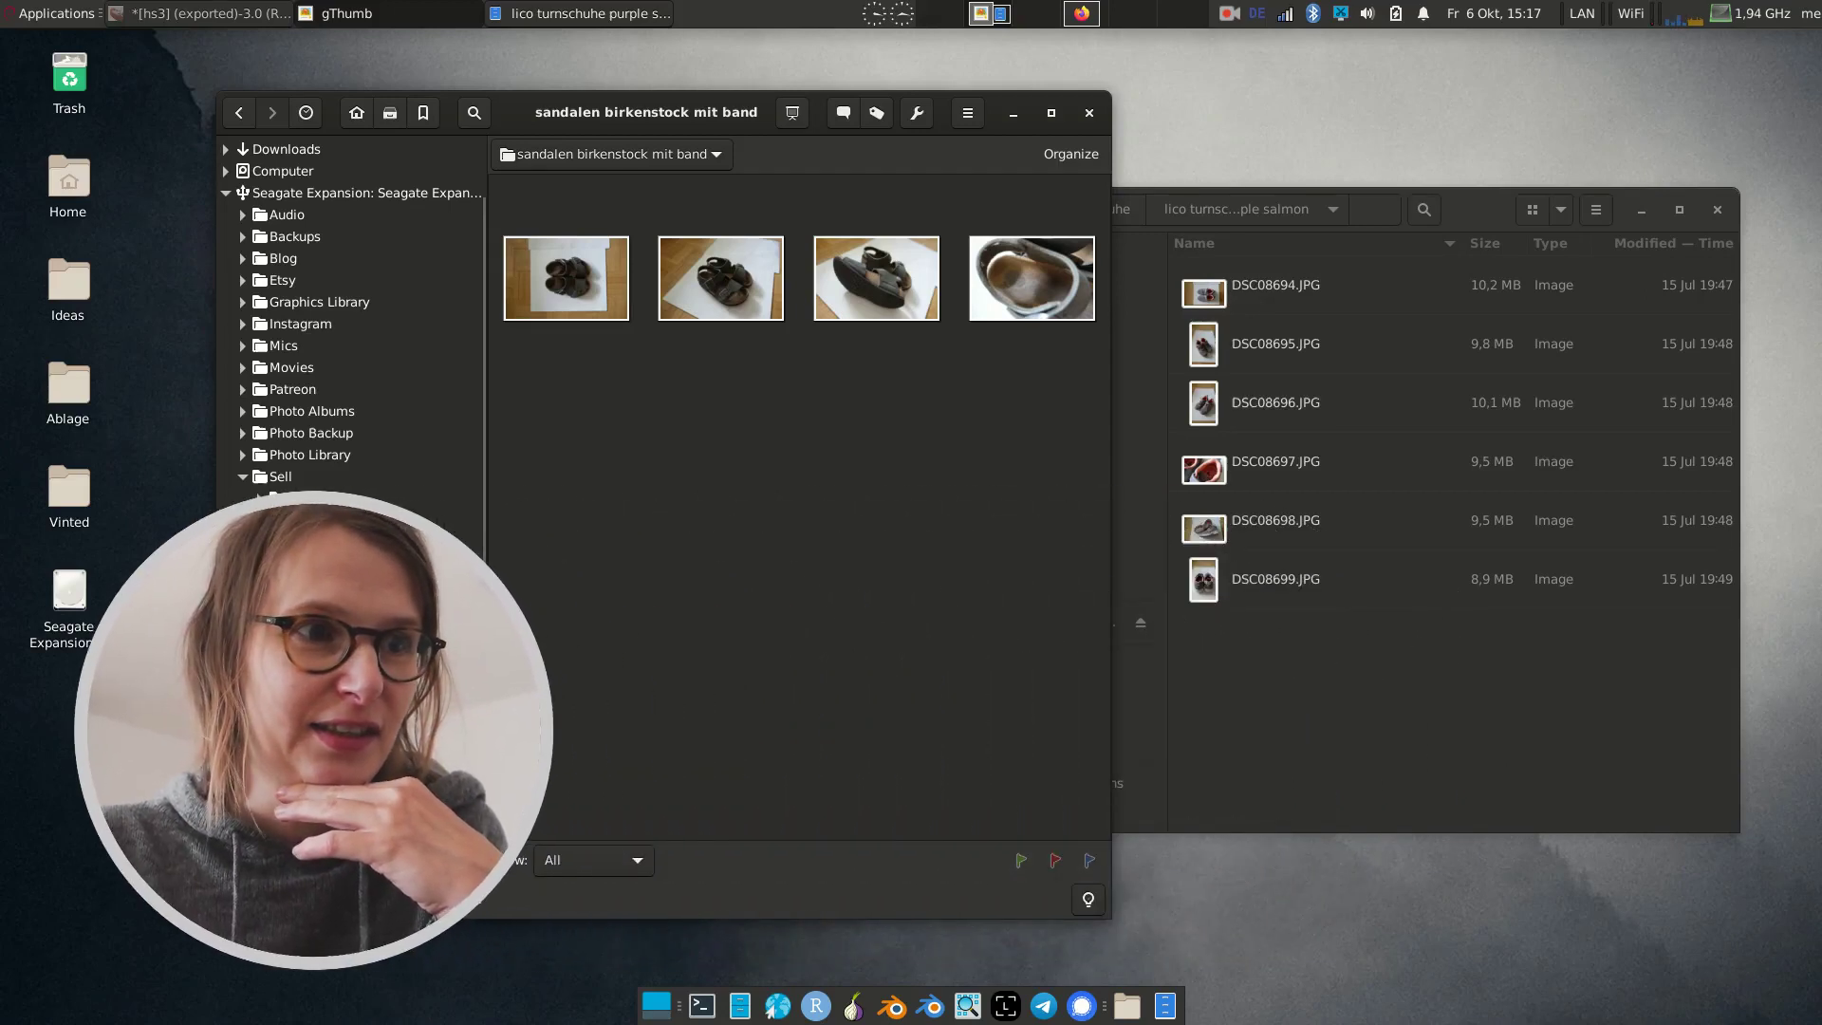
left_click(446, 651)
left_click(437, 695)
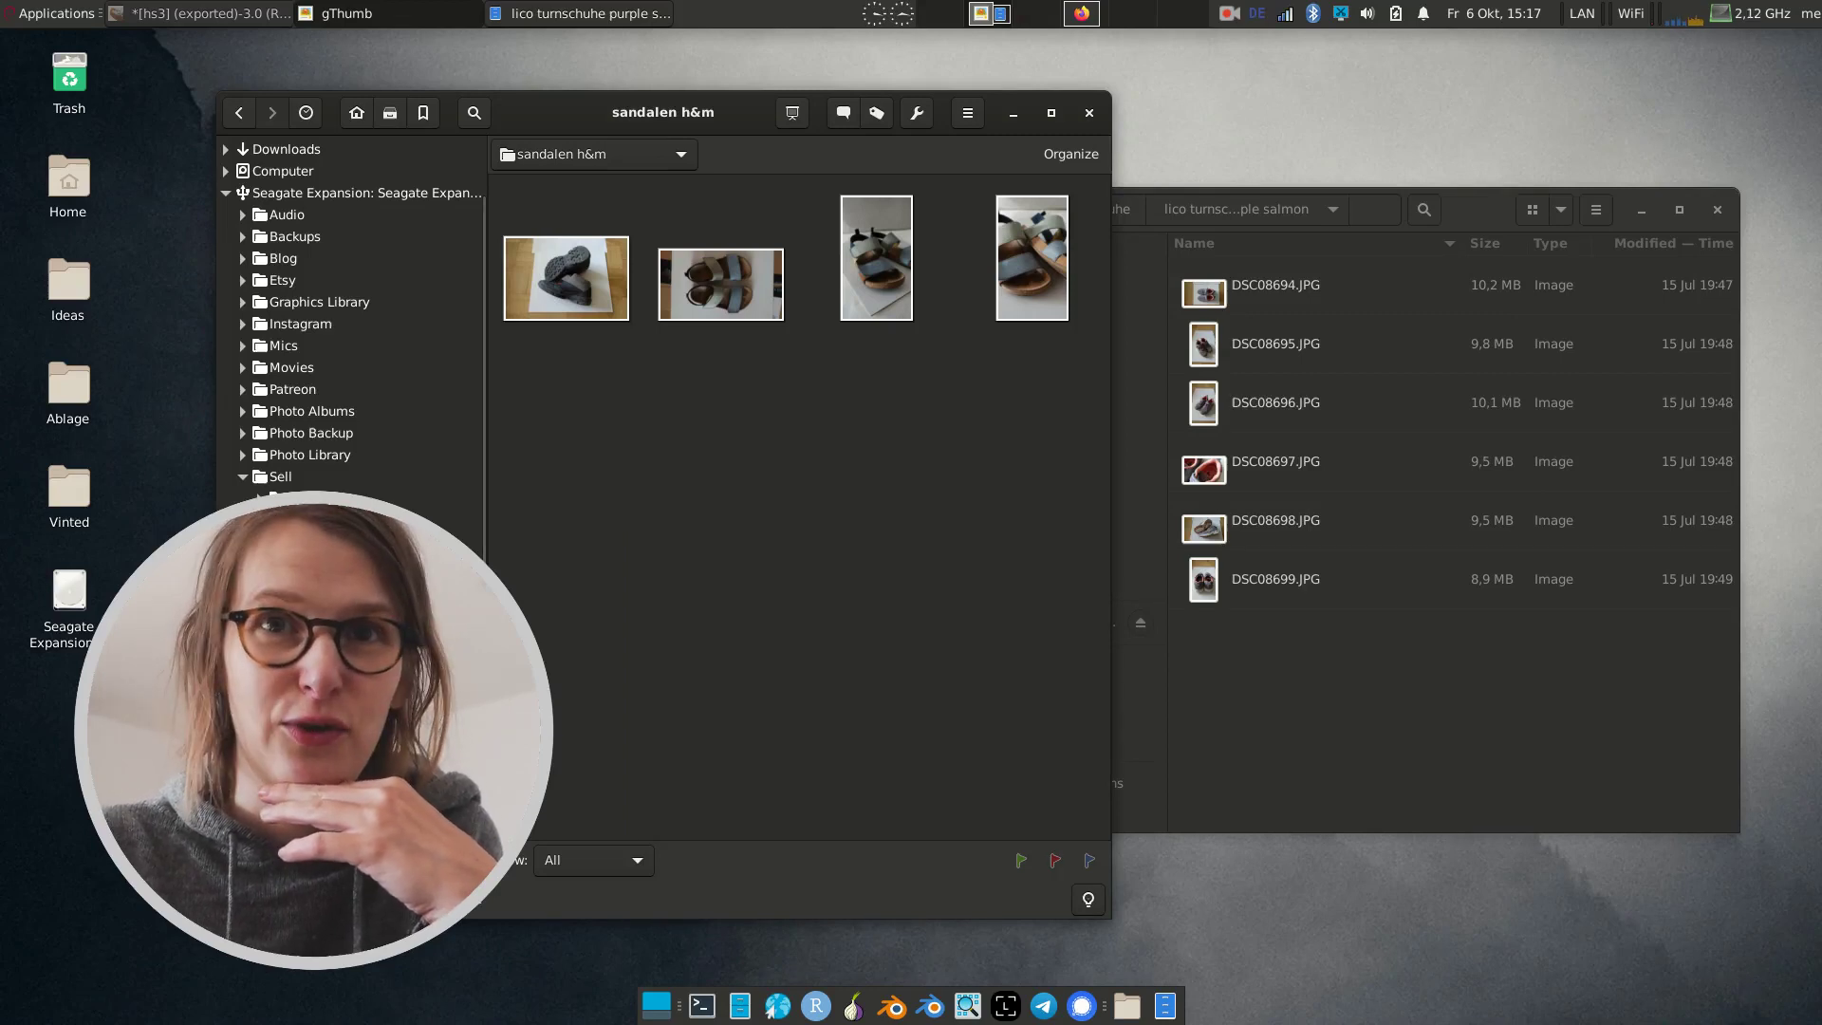
left_click(431, 651)
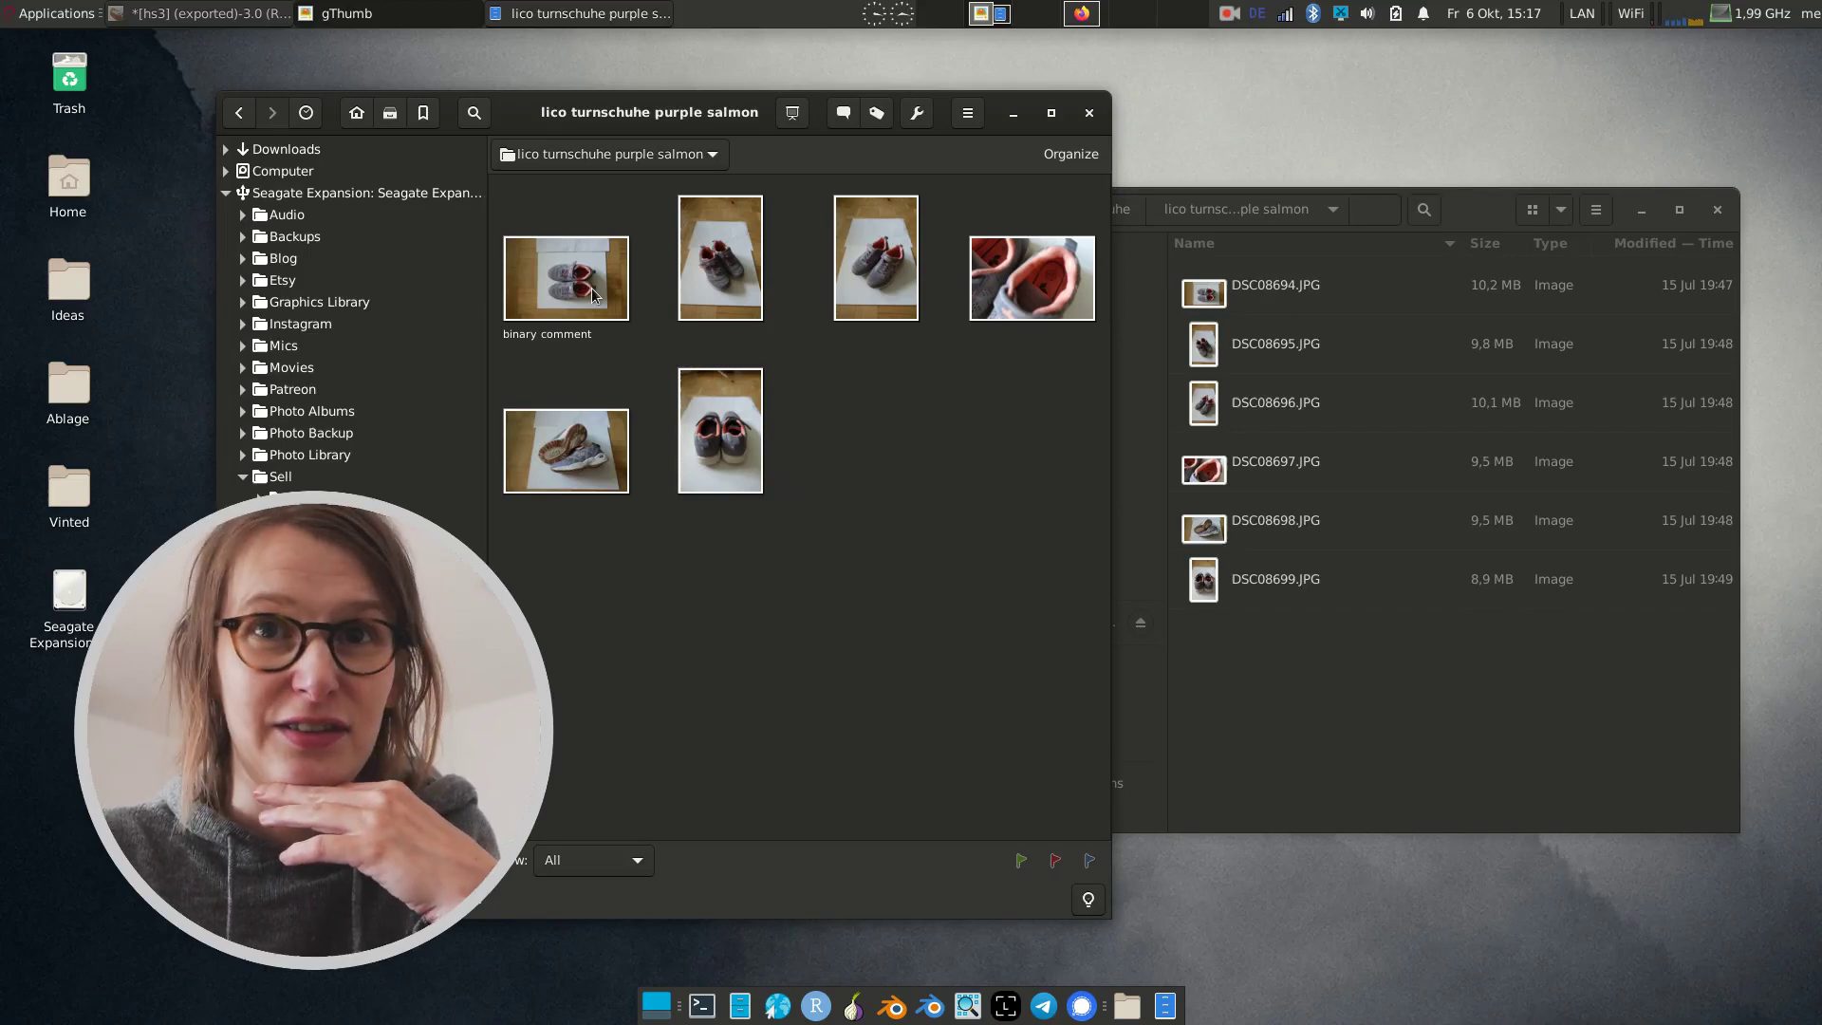
Step: Look through the sneaker photos from DSC08694.JPG to DSC08699.JPG at full size, comparing the shots of the whole pair
key("Return")
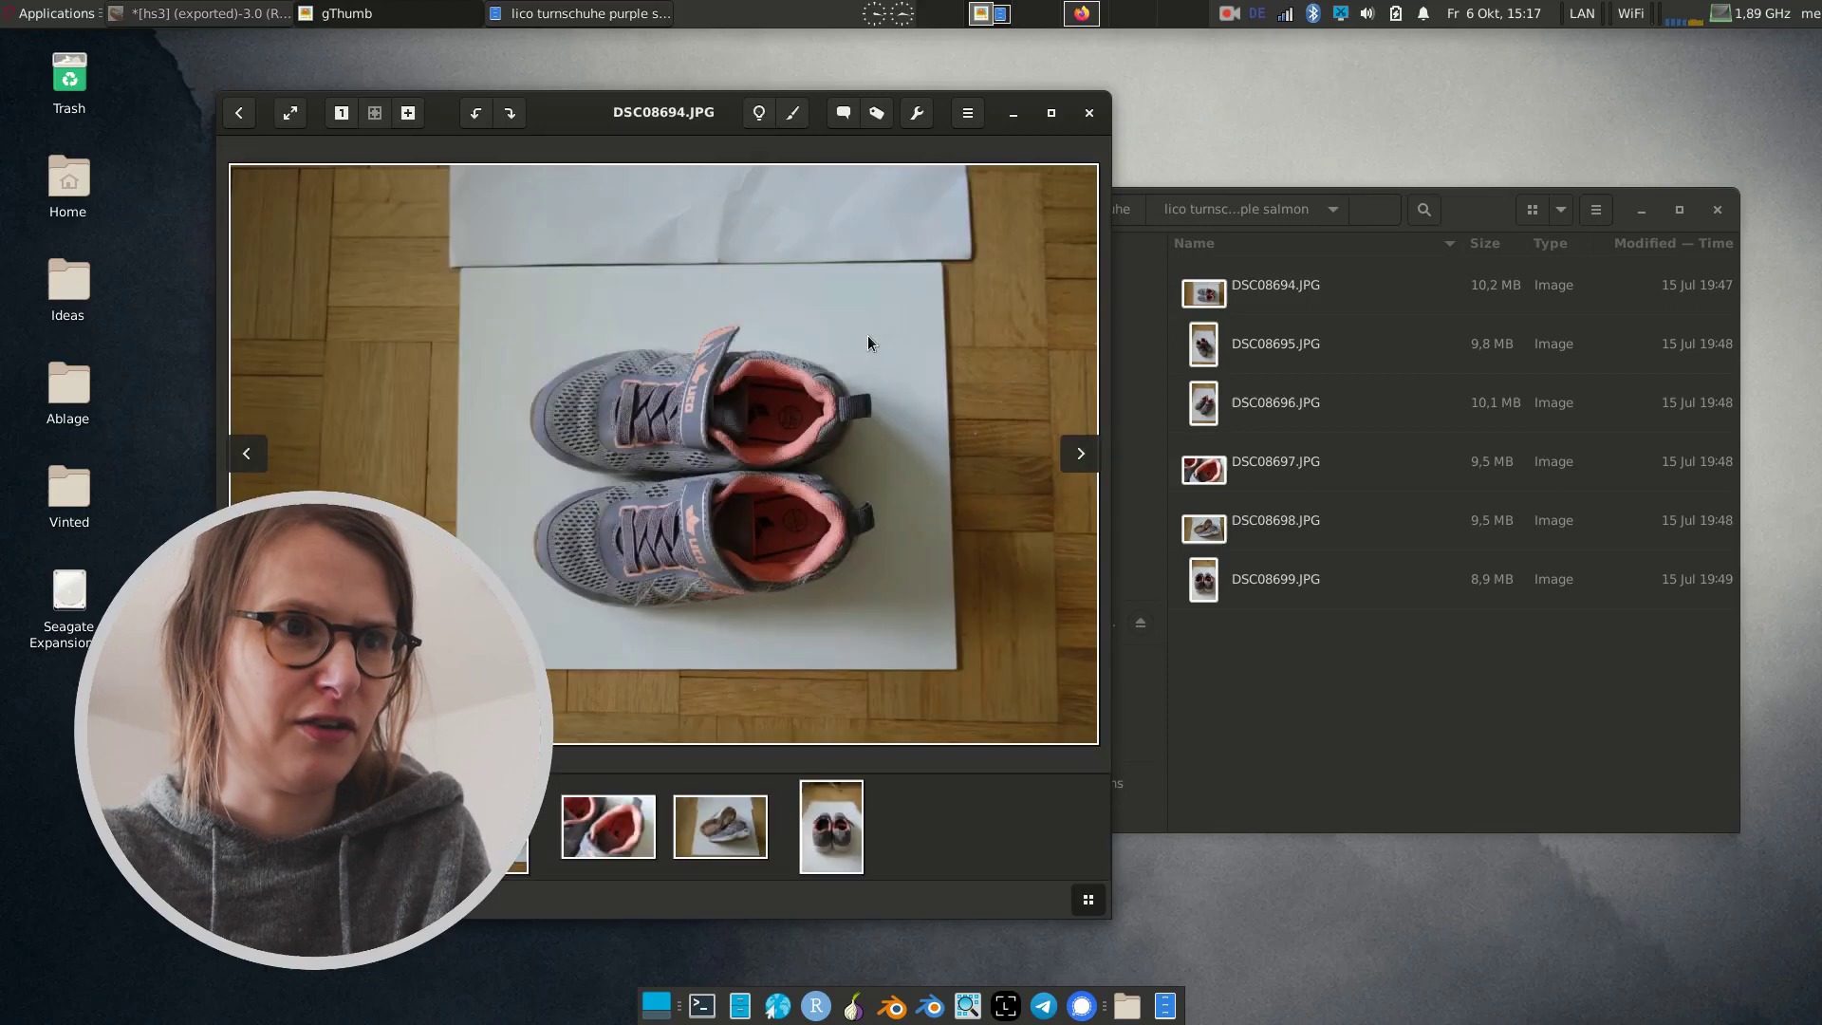
scroll(885, 374, "down", 1)
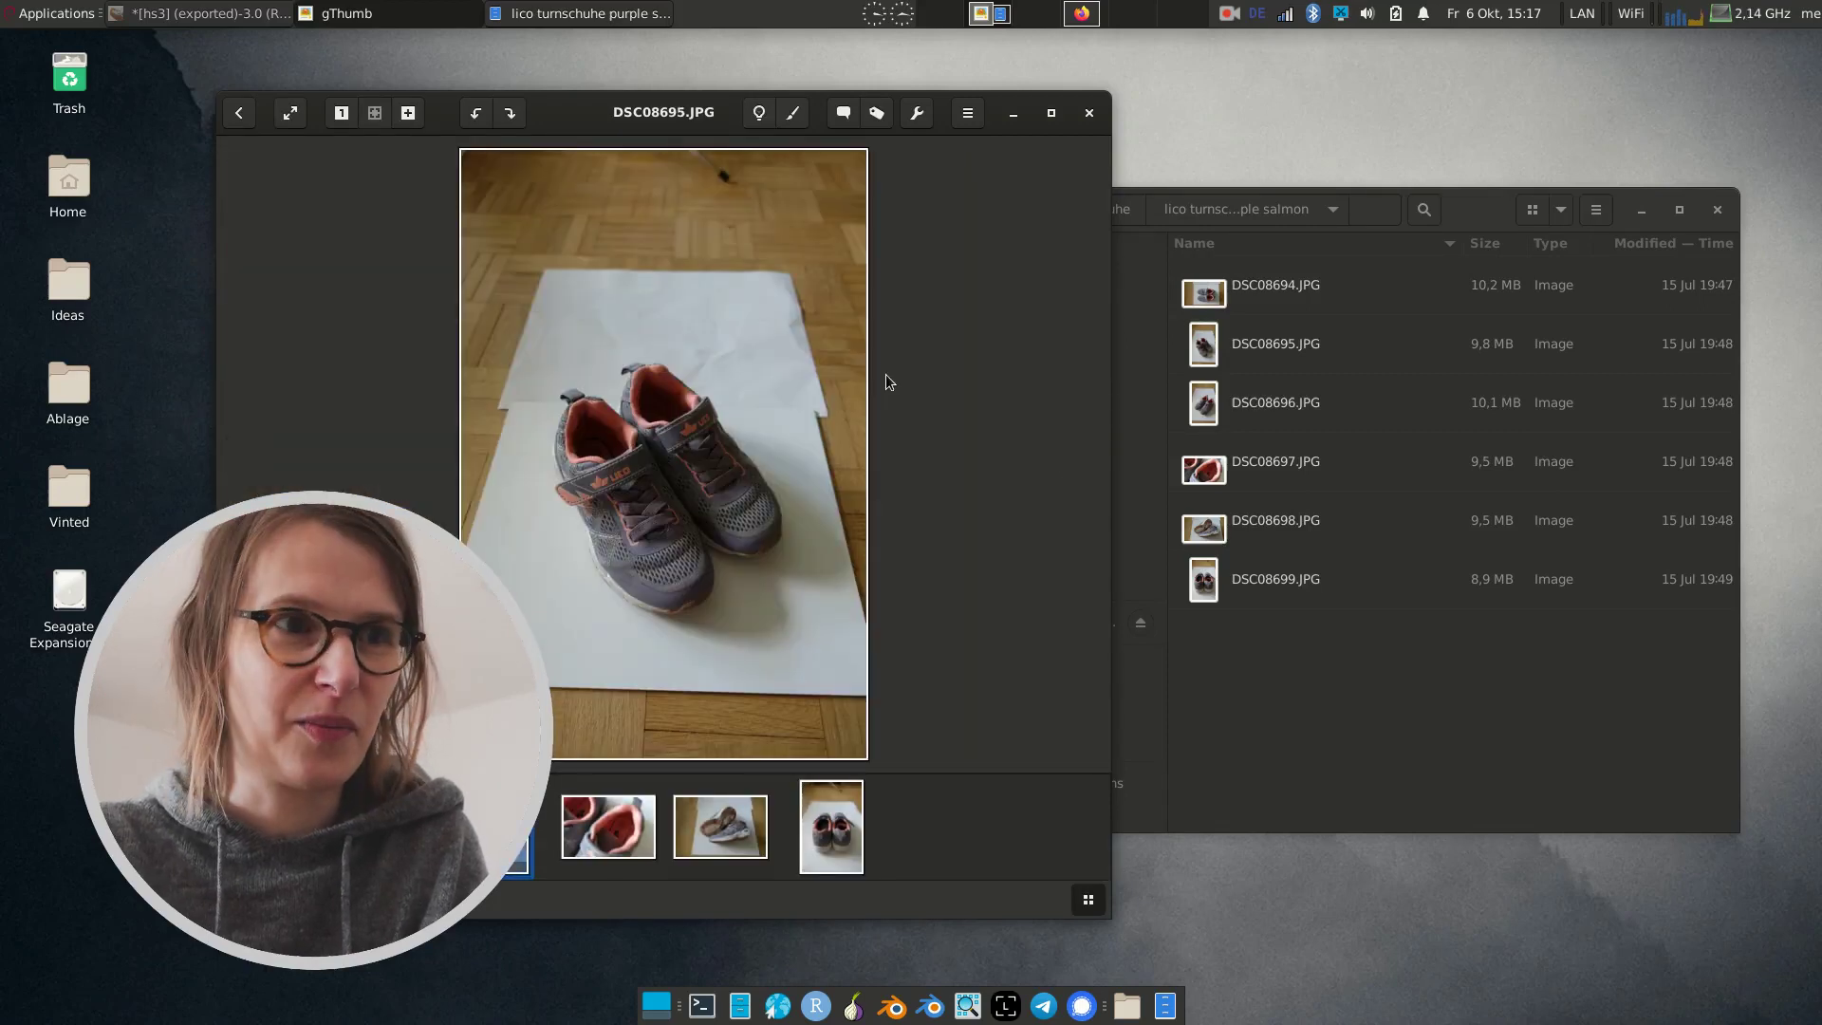
scroll(886, 380, "down", 1)
scroll(886, 379, "down", 1)
scroll(886, 382, "up", 1)
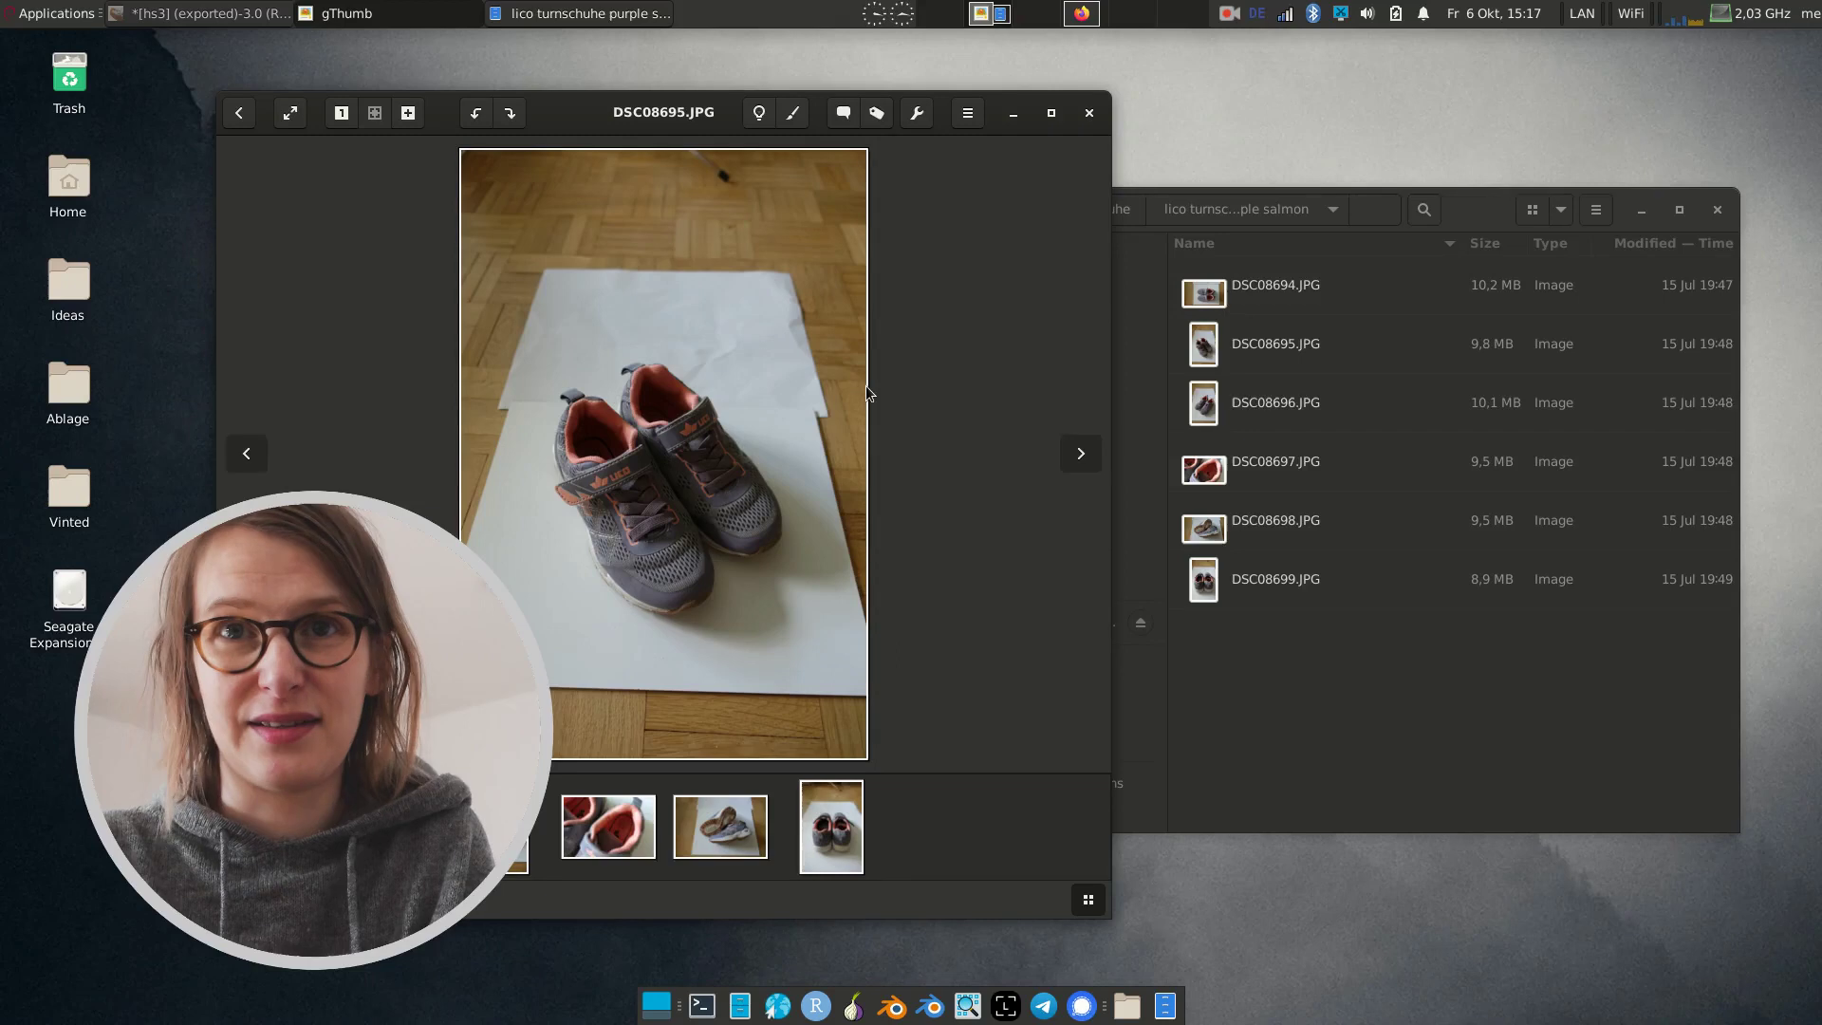
scroll(835, 389, "up", 1)
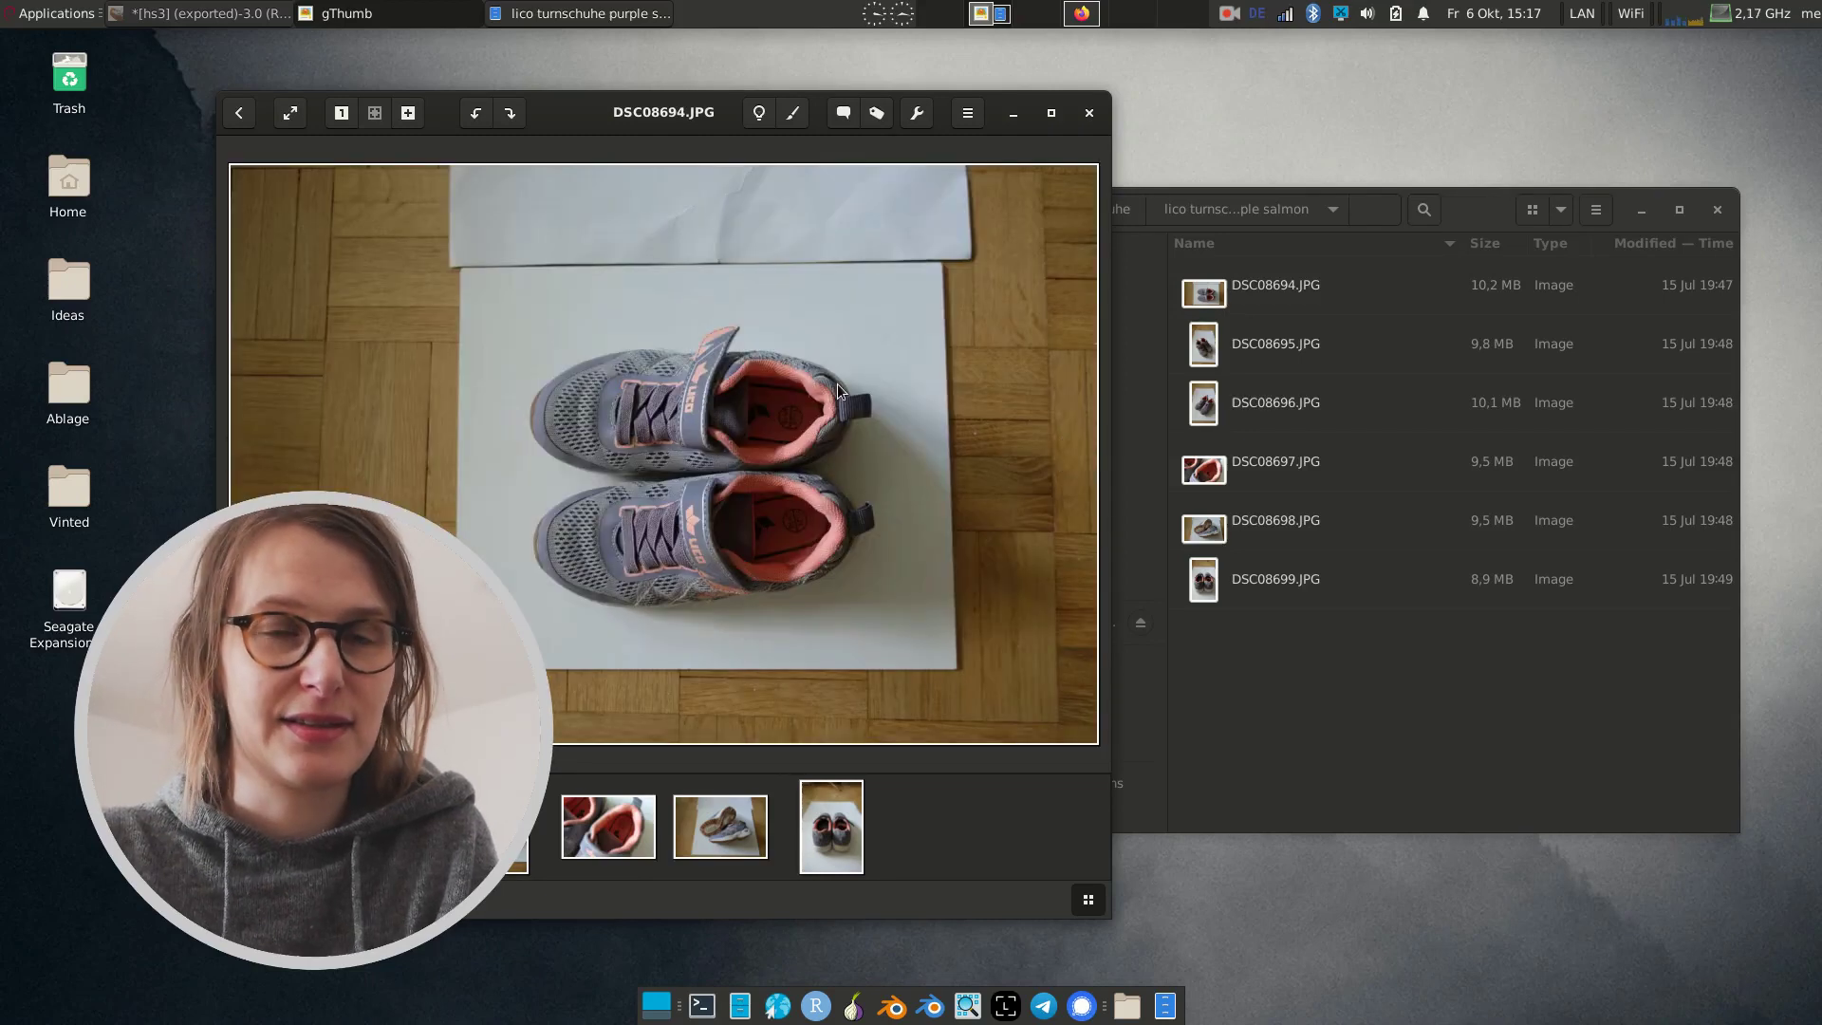
scroll(837, 383, "down", 2)
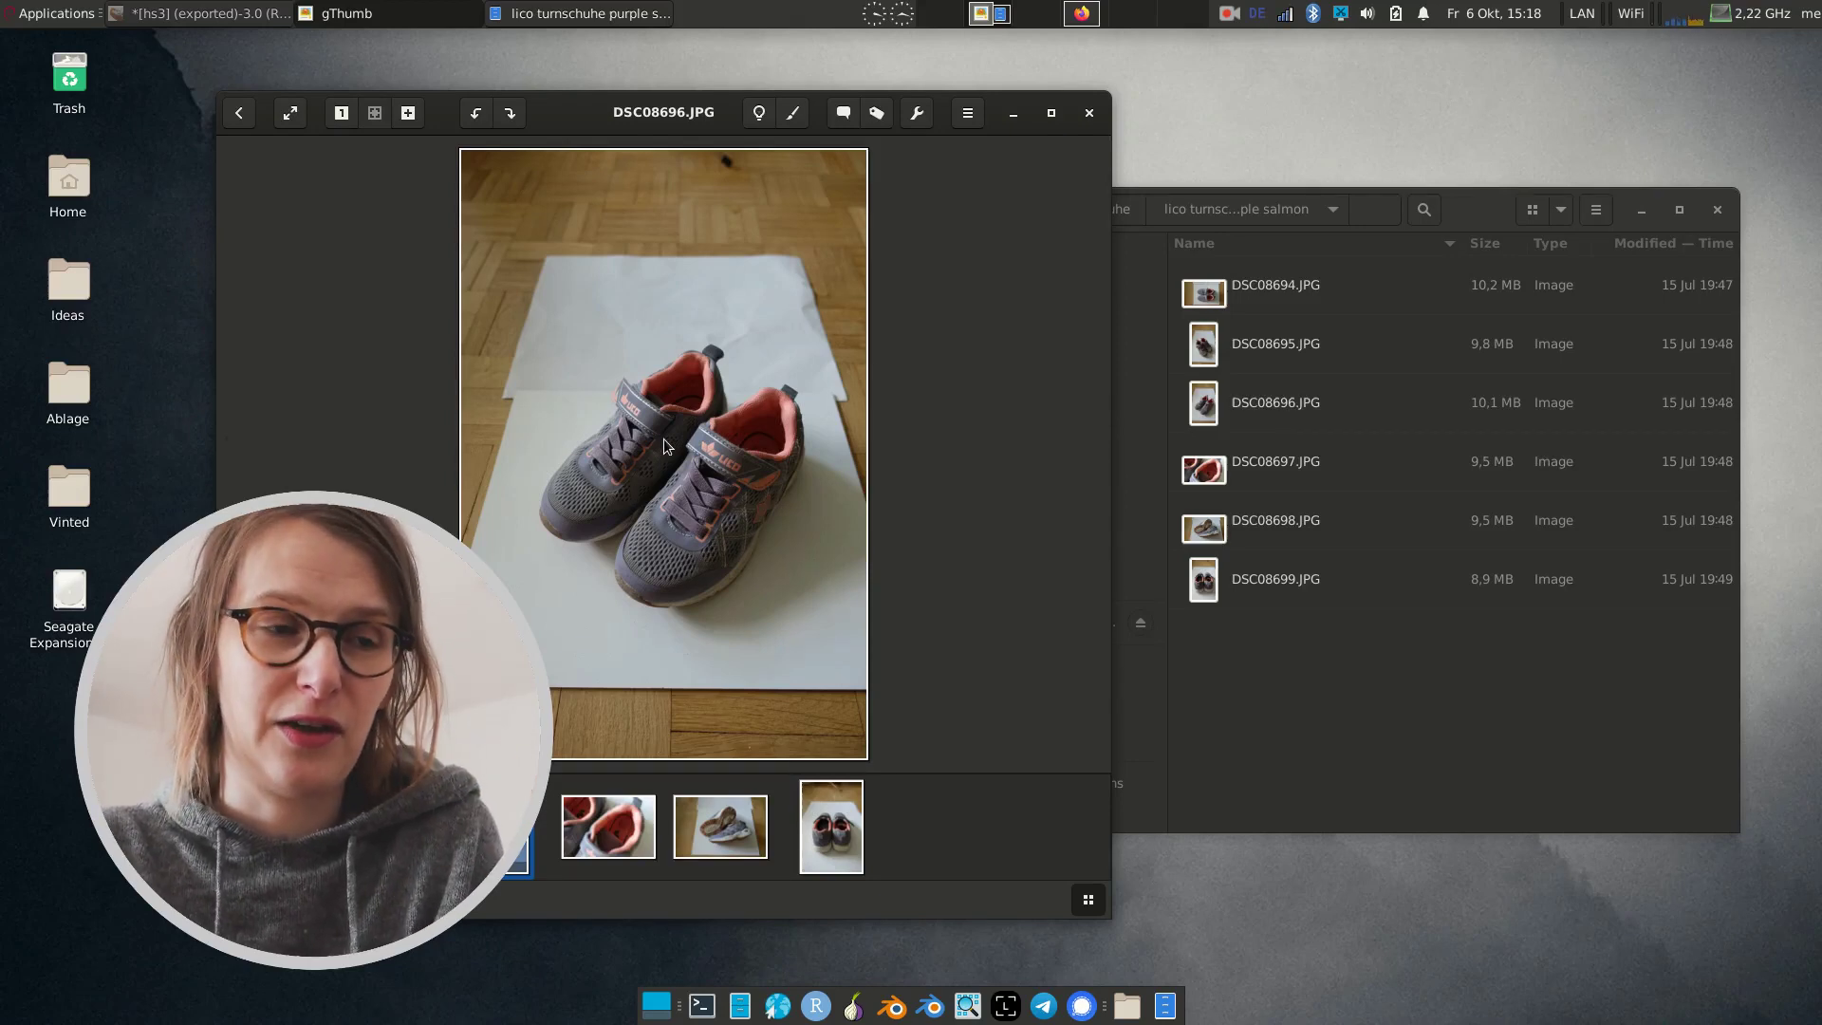
scroll(617, 436, "up", 1)
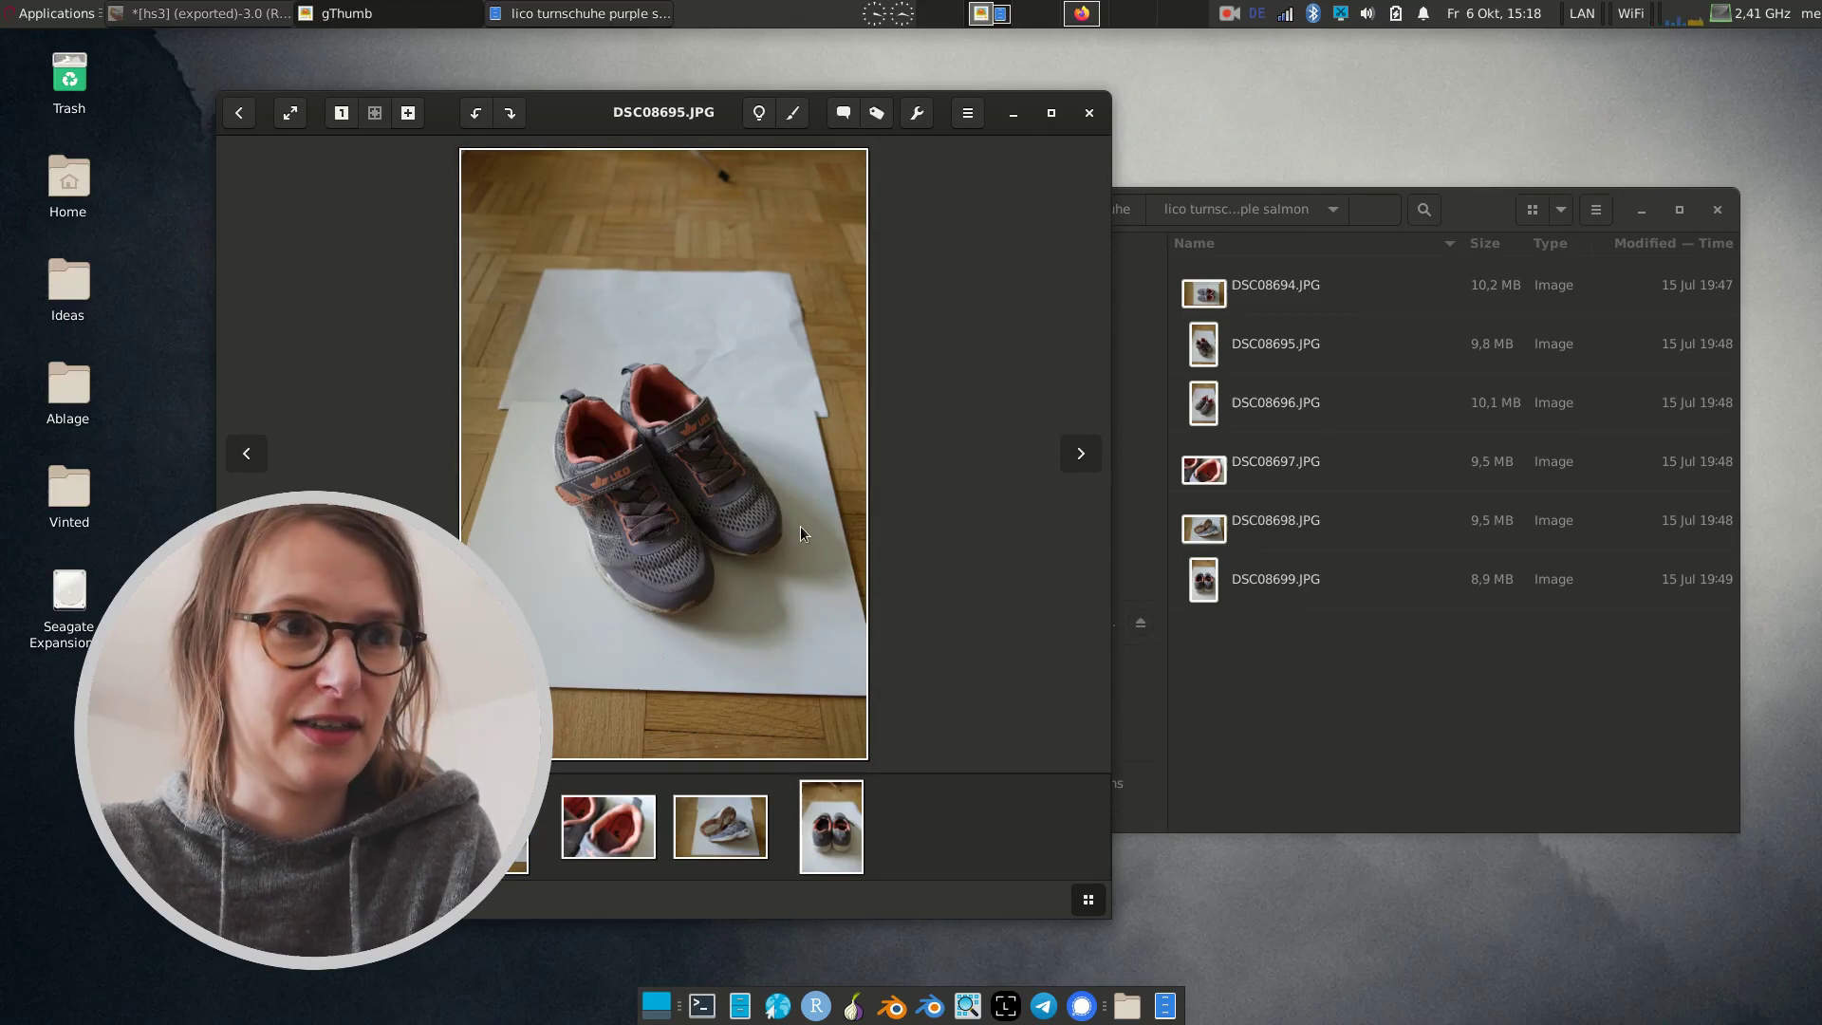
scroll(800, 526, "down", 2)
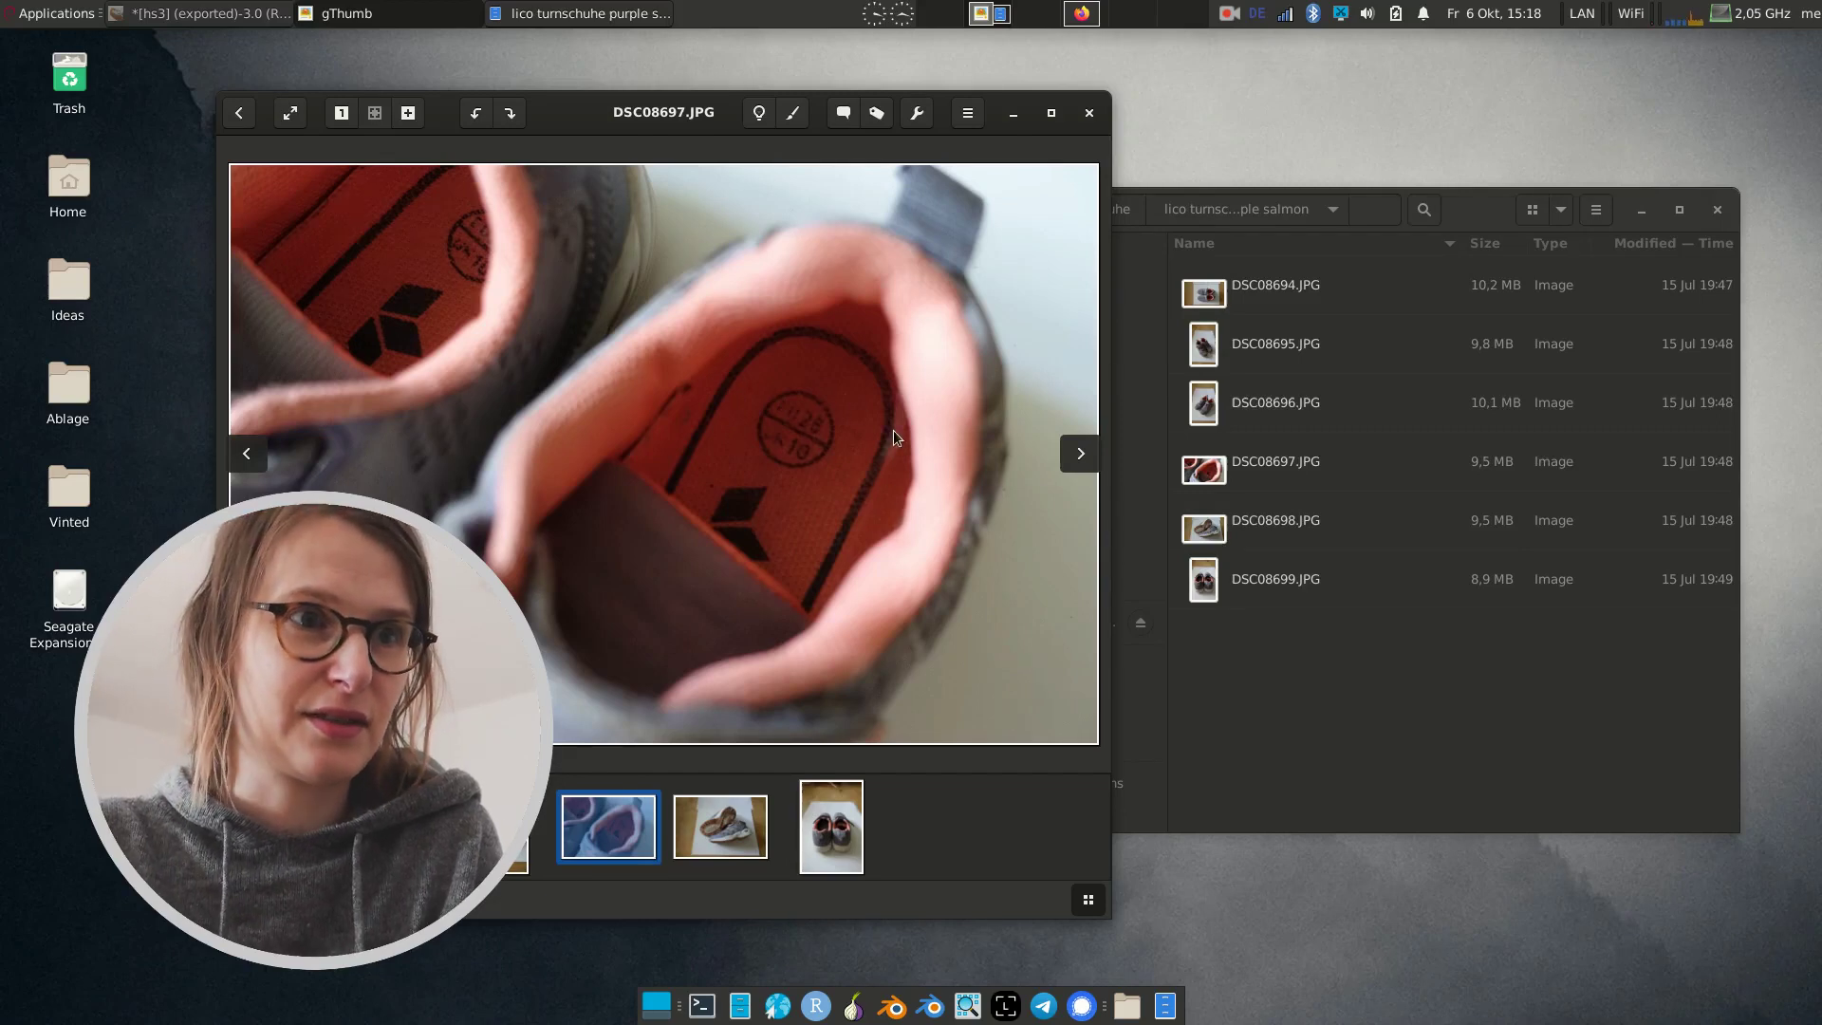
key("Right")
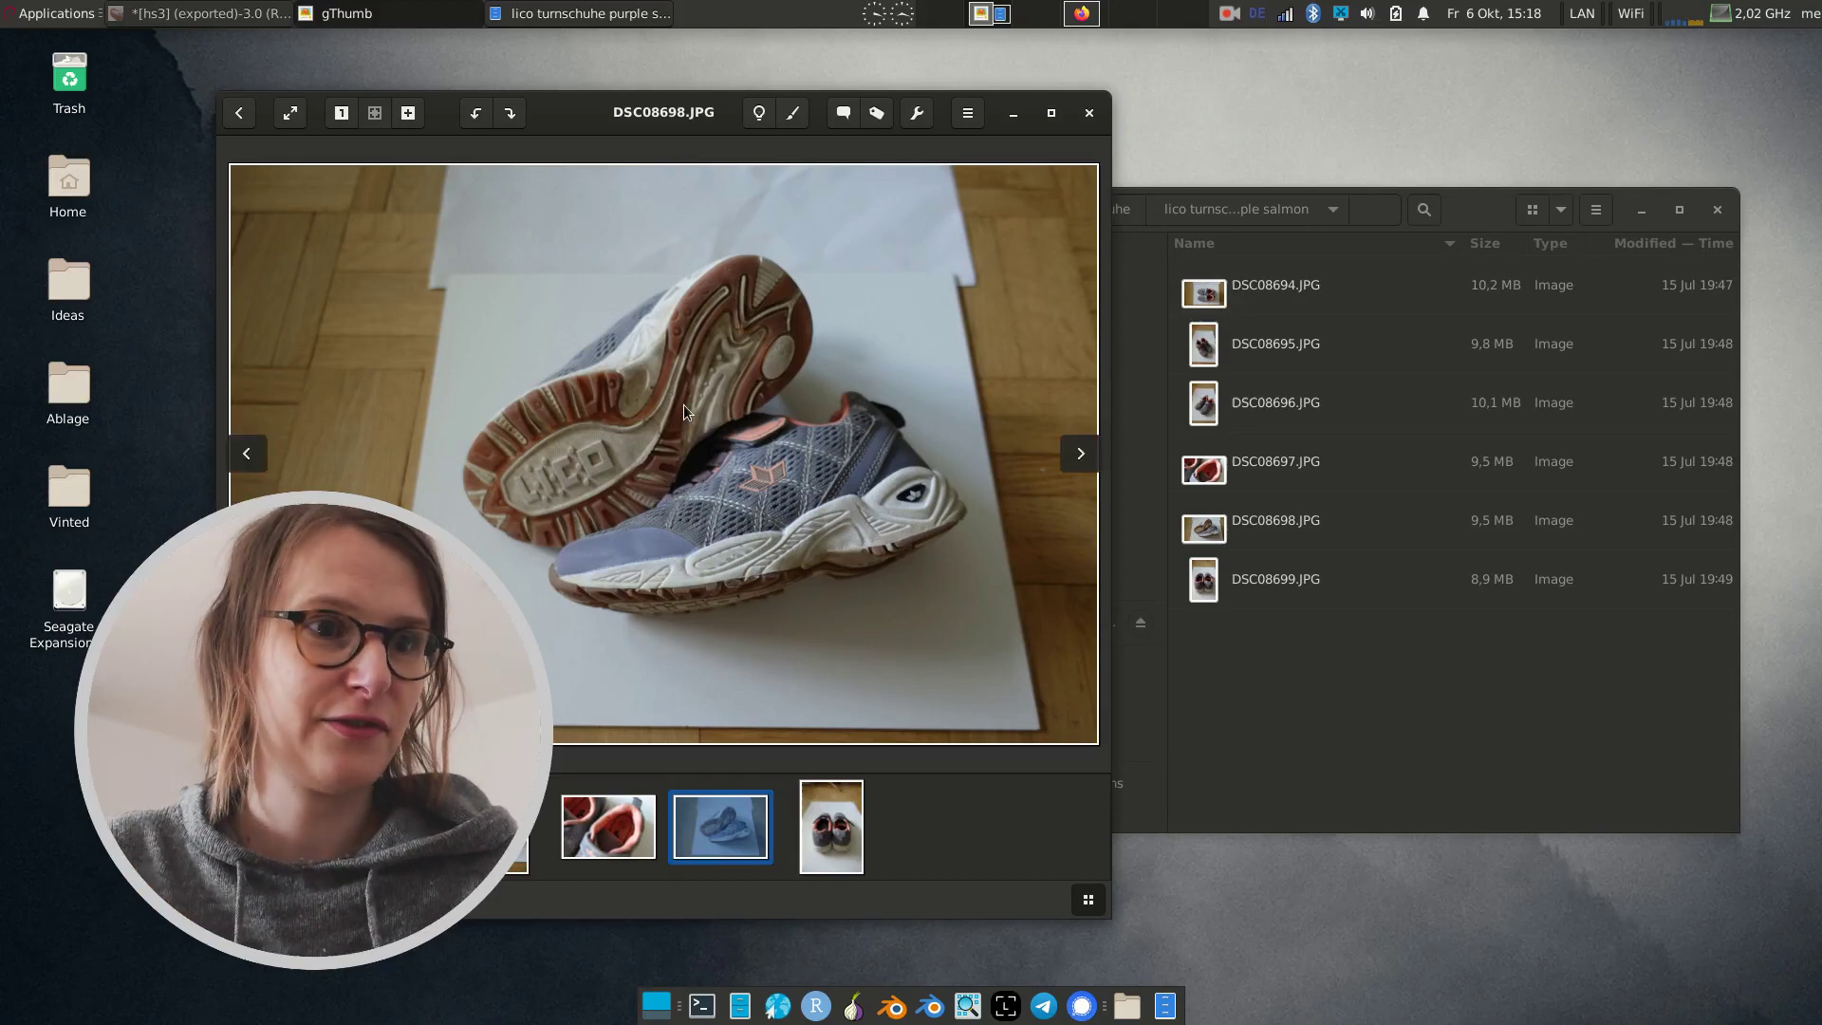
key("Right")
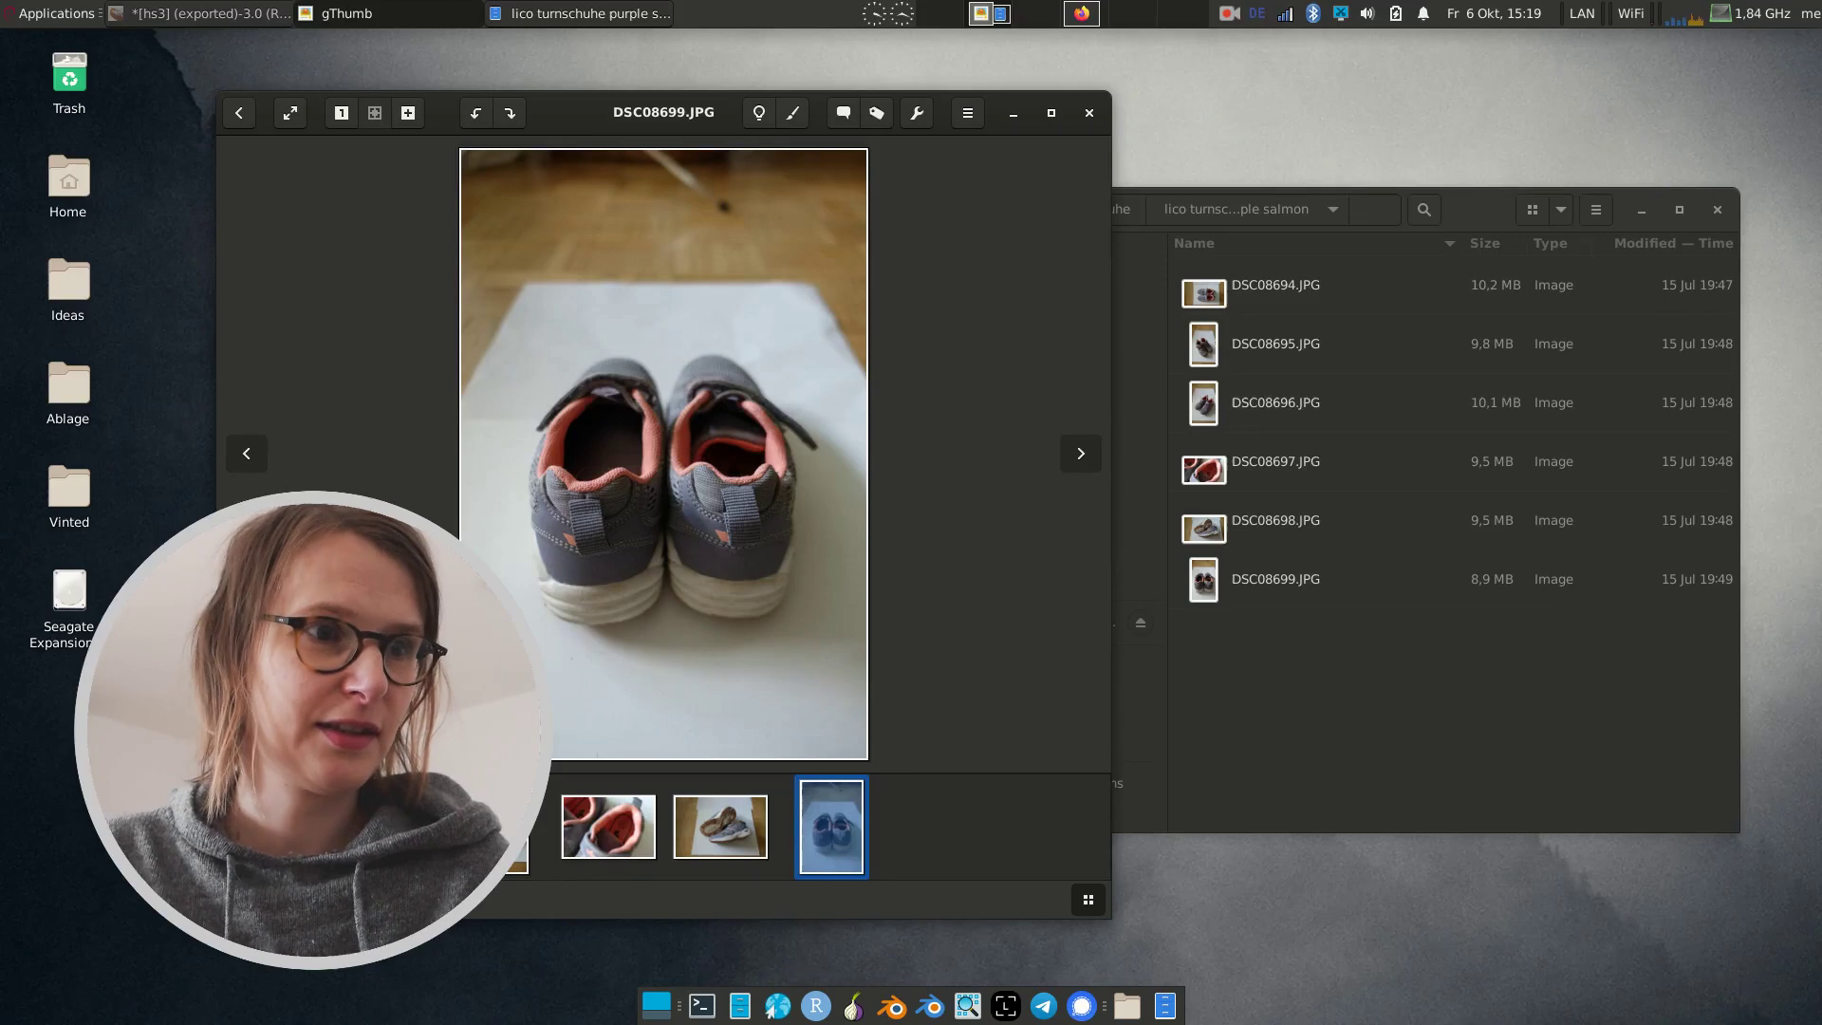
Step: Return to DSC08696.JPG and open it in GIMP, rotating it according to its Exif orientation
key("Left")
key("Left")
key("Left")
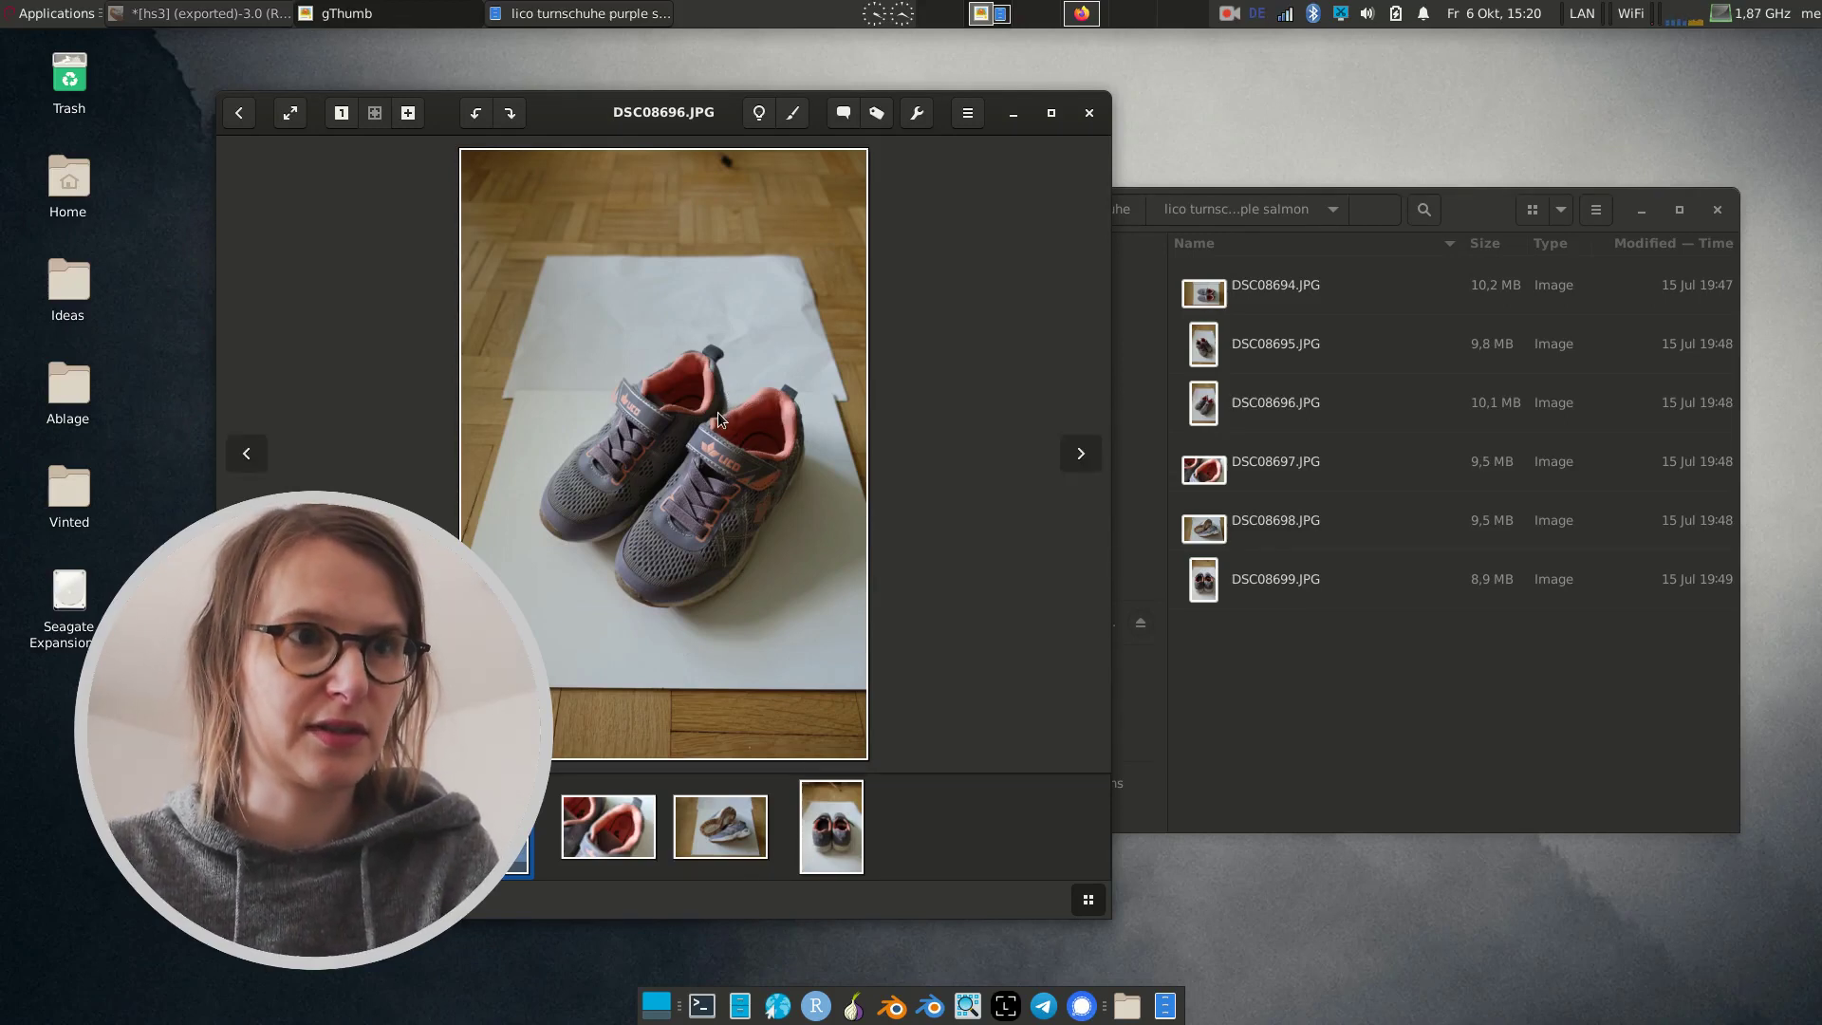
key("g")
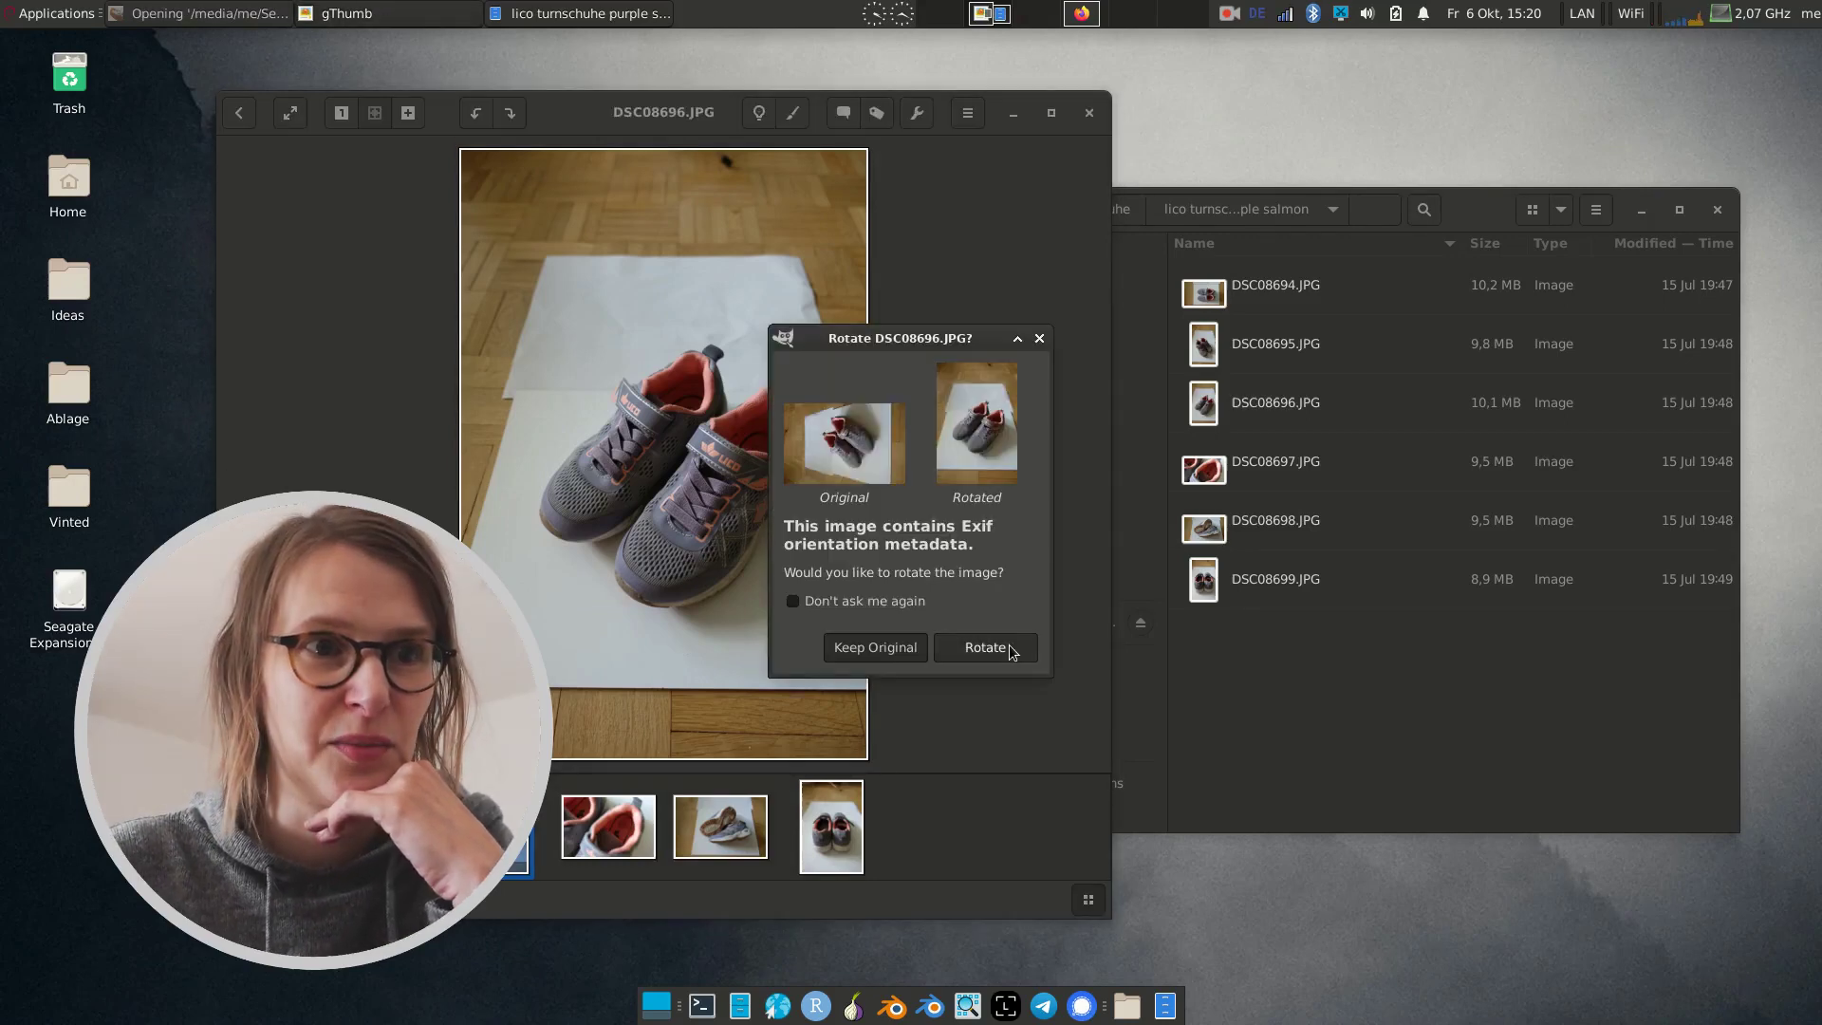
left_click(1010, 649)
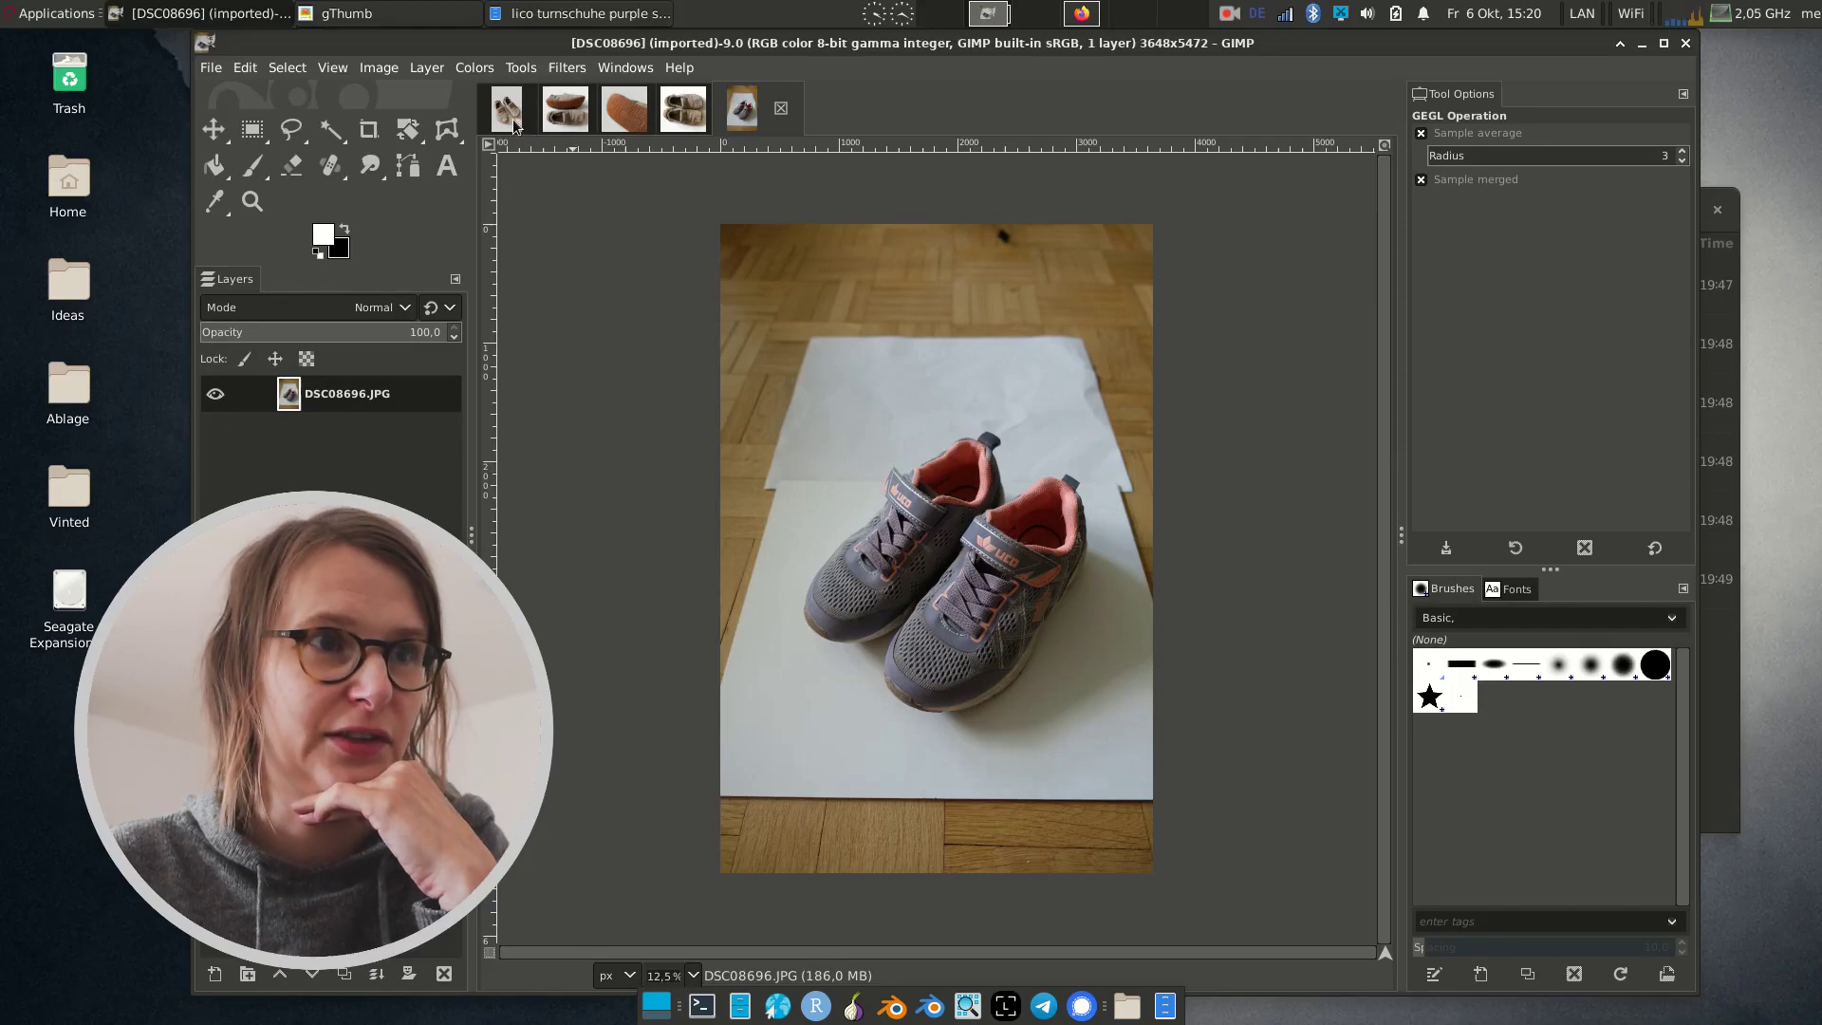
Step: Look through the previously edited shoe images, ending on the hs1 image of the beige slippers
left_click(513, 122)
left_click(566, 112)
left_click(657, 121)
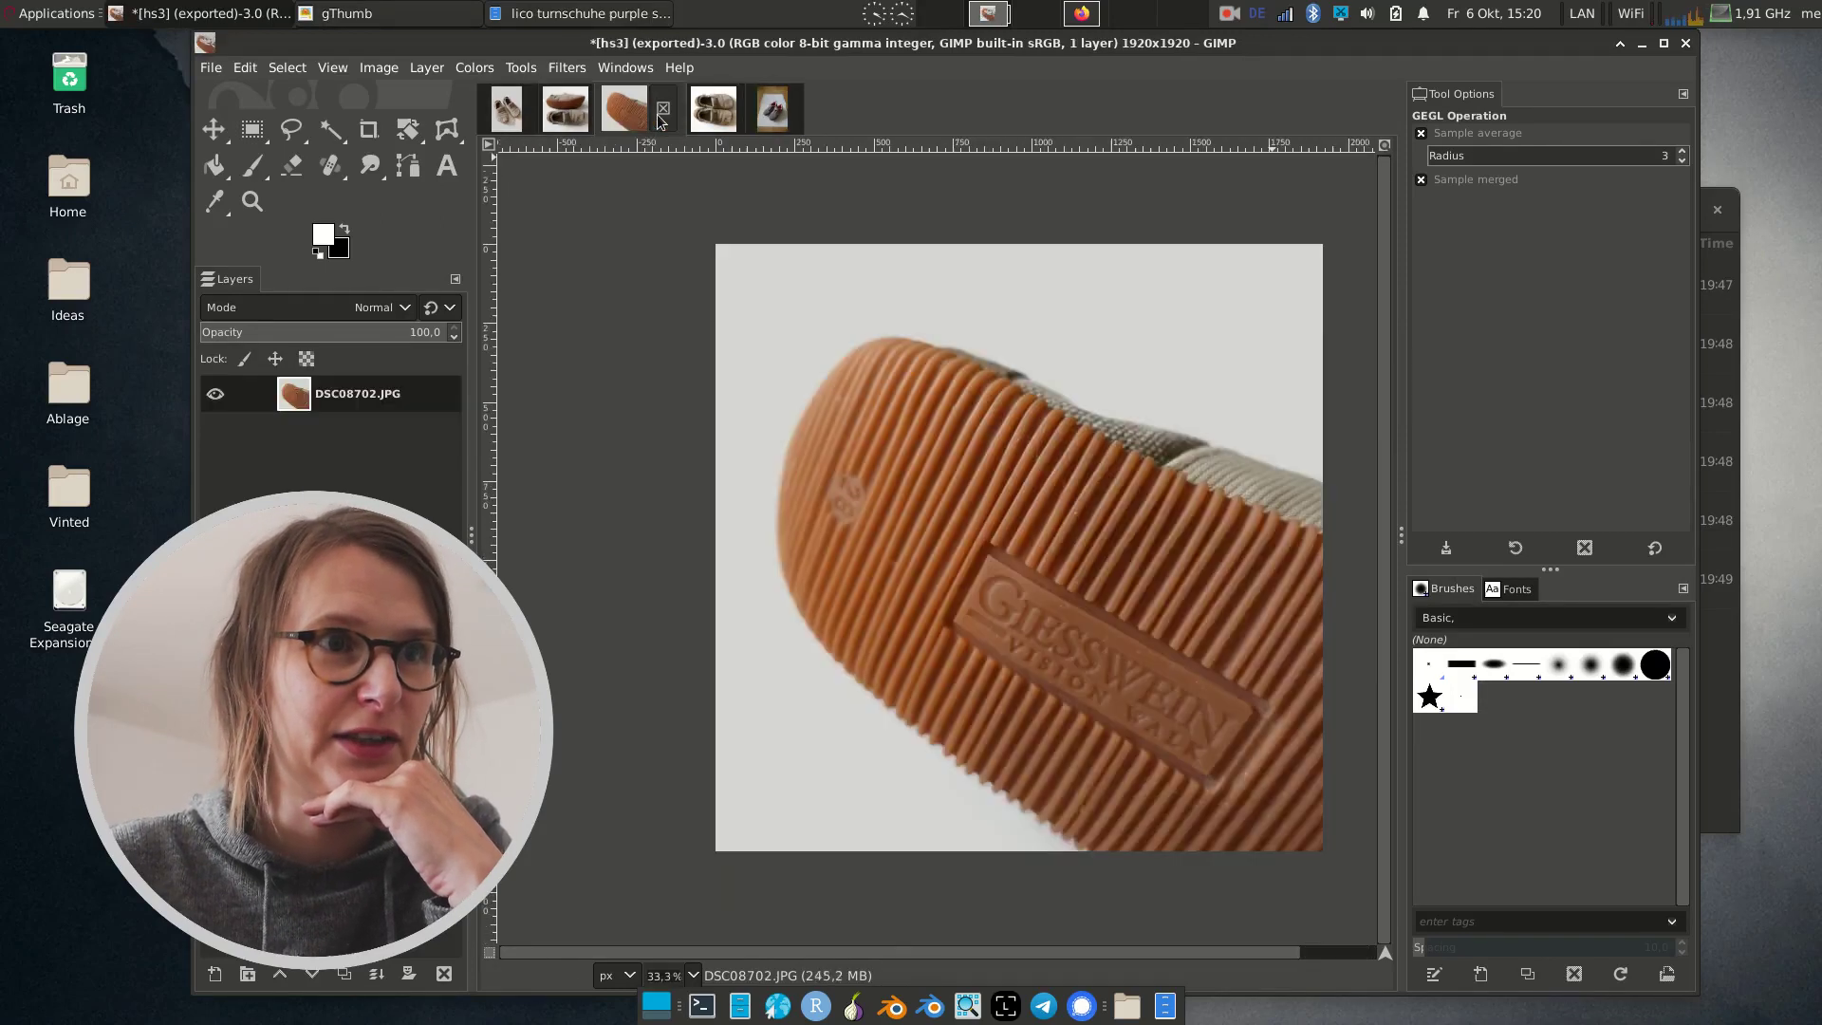
left_click(720, 114)
left_click(506, 116)
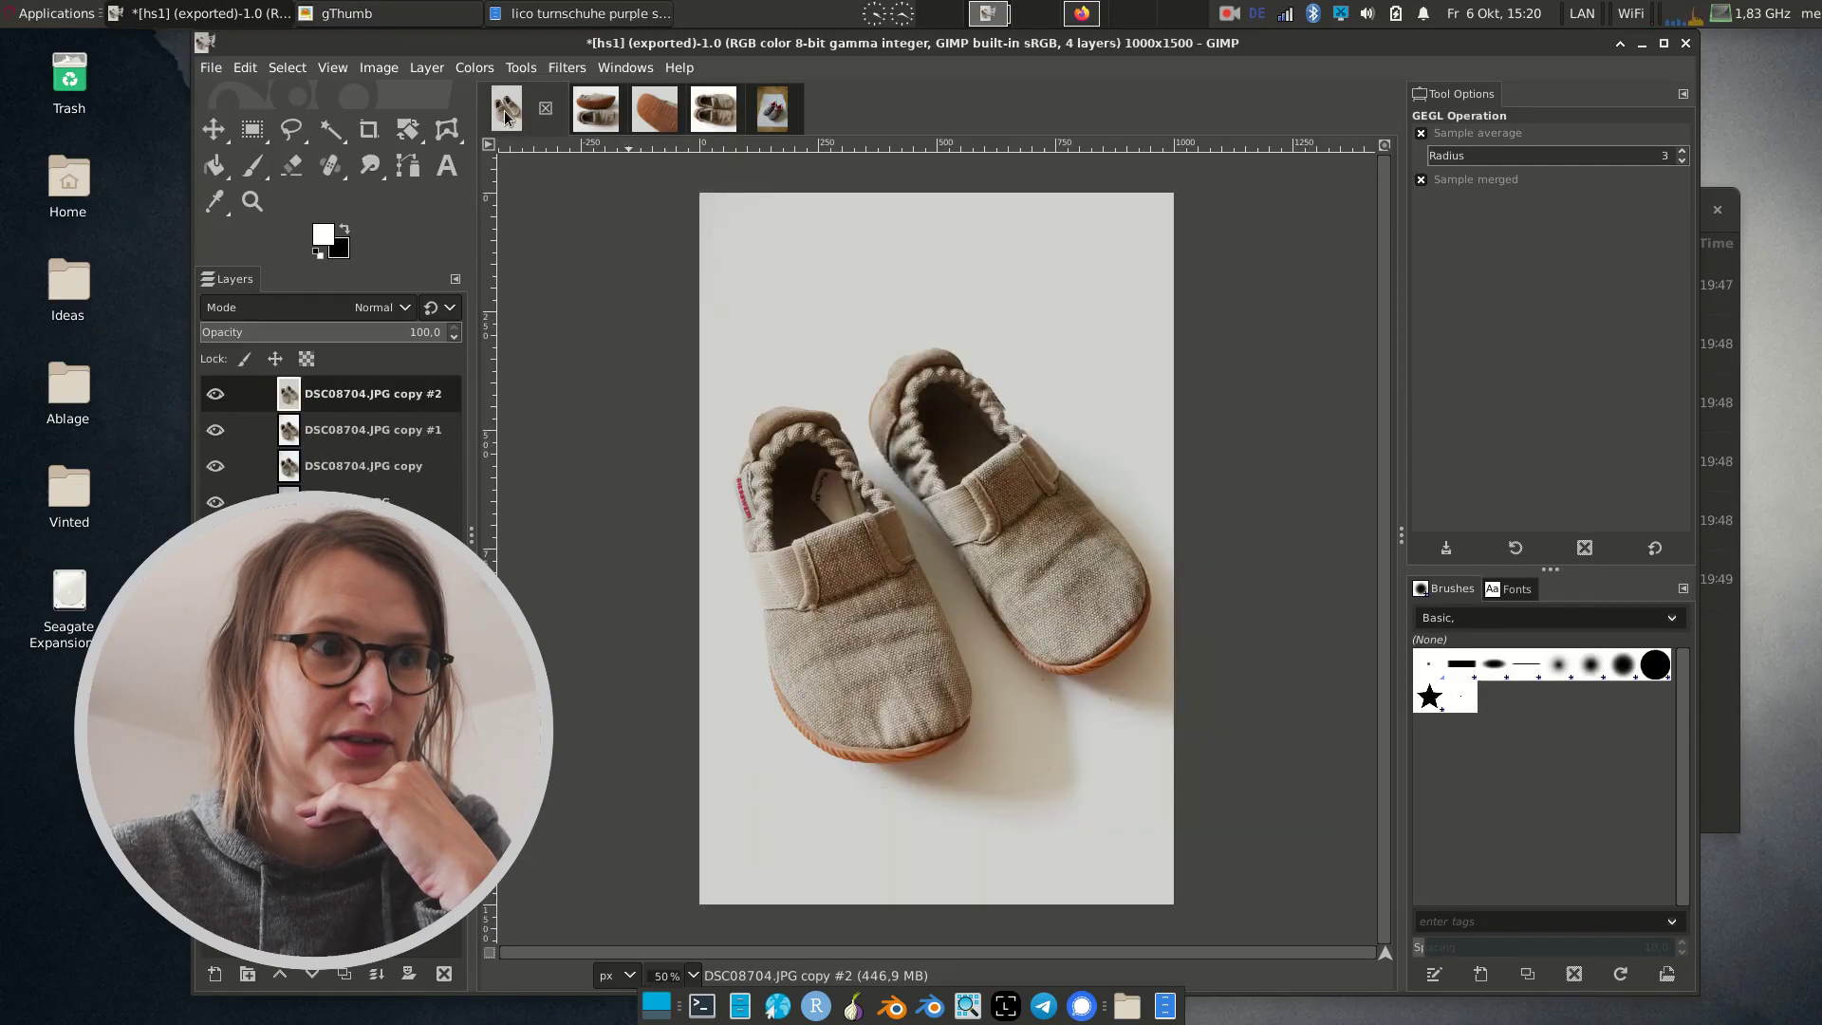
Step: Compare the hs1 edit with its original by toggling the three upper layers' visibility, and close all images except DSC08696
left_click(214, 396)
left_click(219, 432)
left_click(216, 467)
left_click(218, 390)
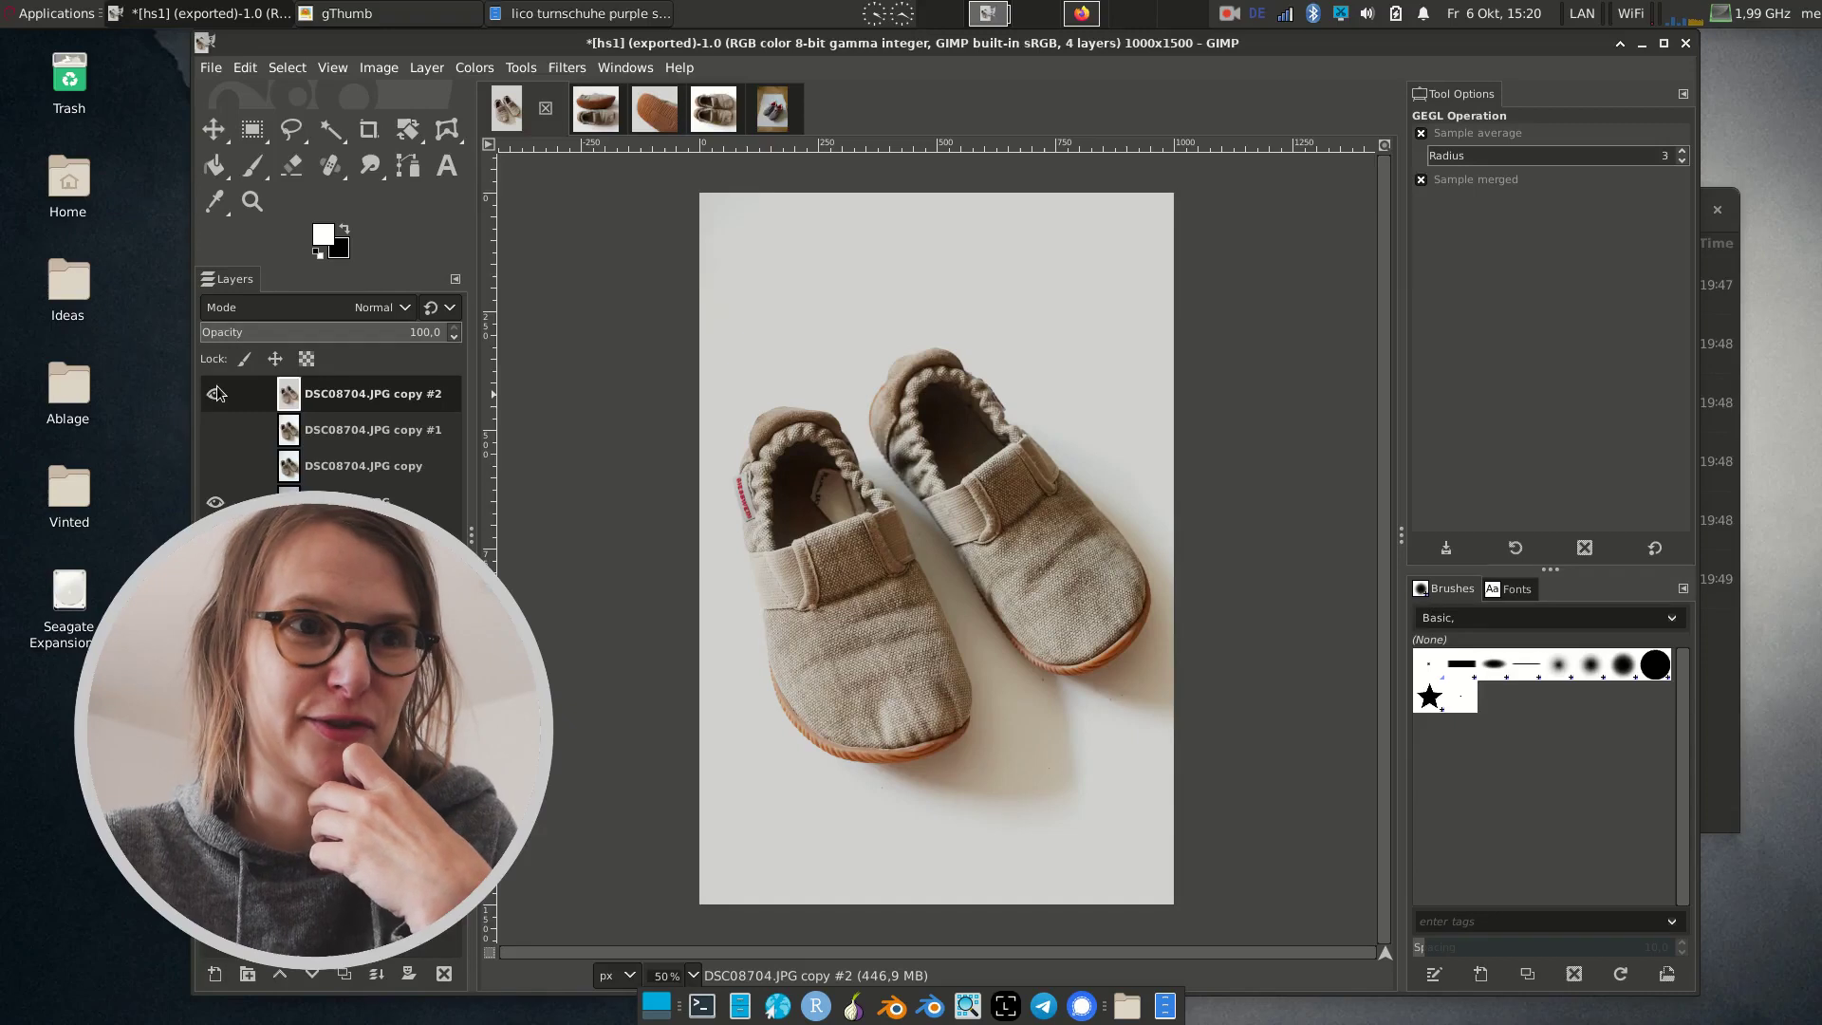
left_click(216, 397)
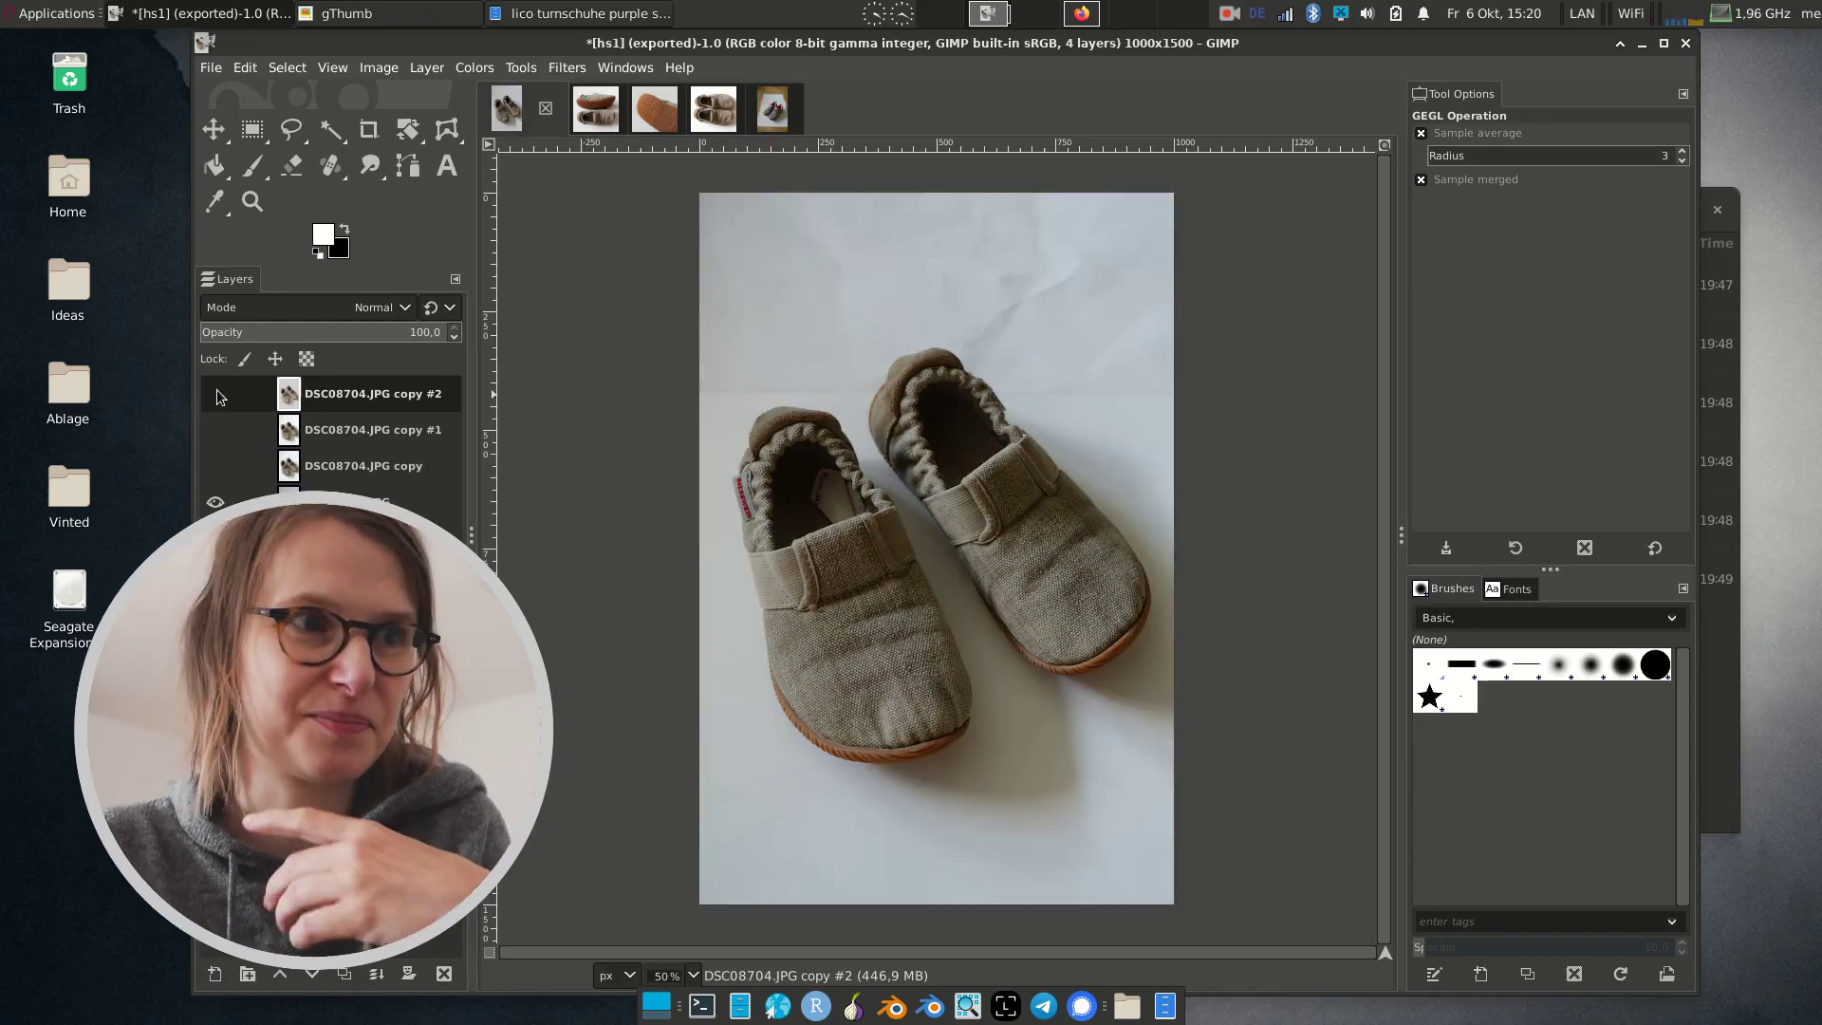
left_click(546, 109)
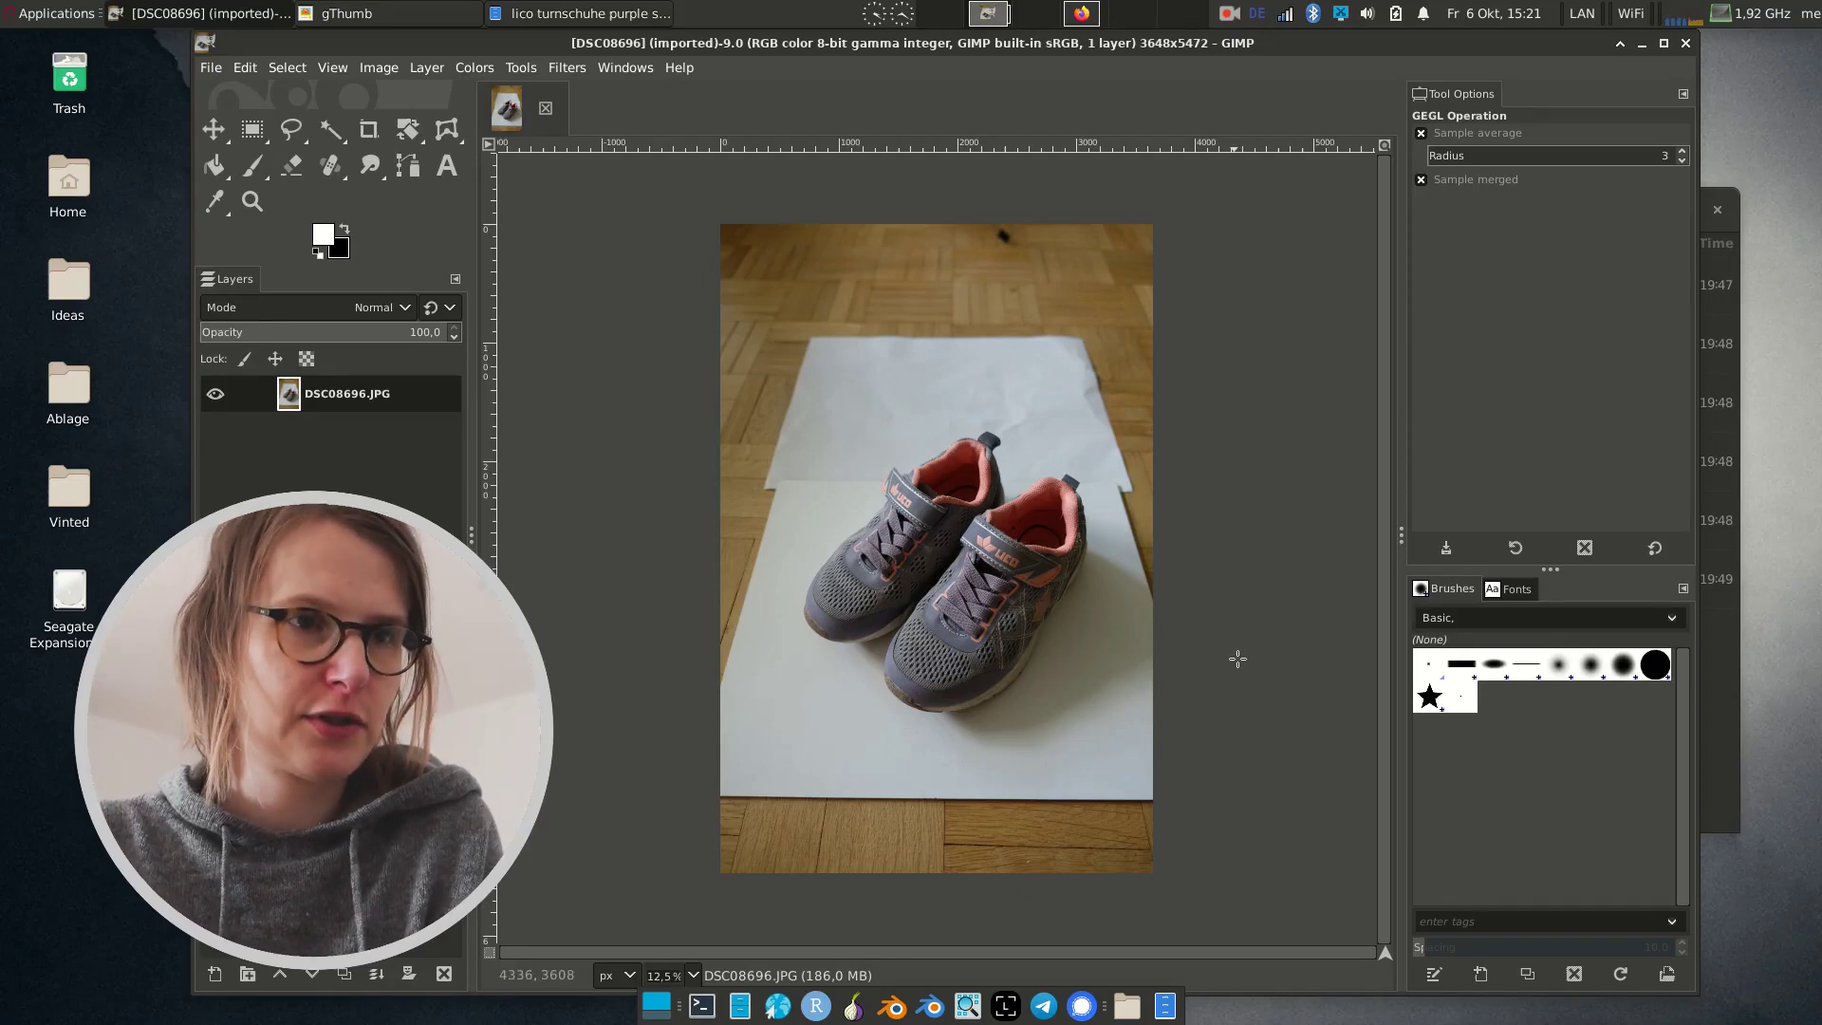
Step: Crop the sneaker photo around the shoes and paper at a fixed 2:3 aspect ratio, about 2821 × 4232 px
key("shift+c")
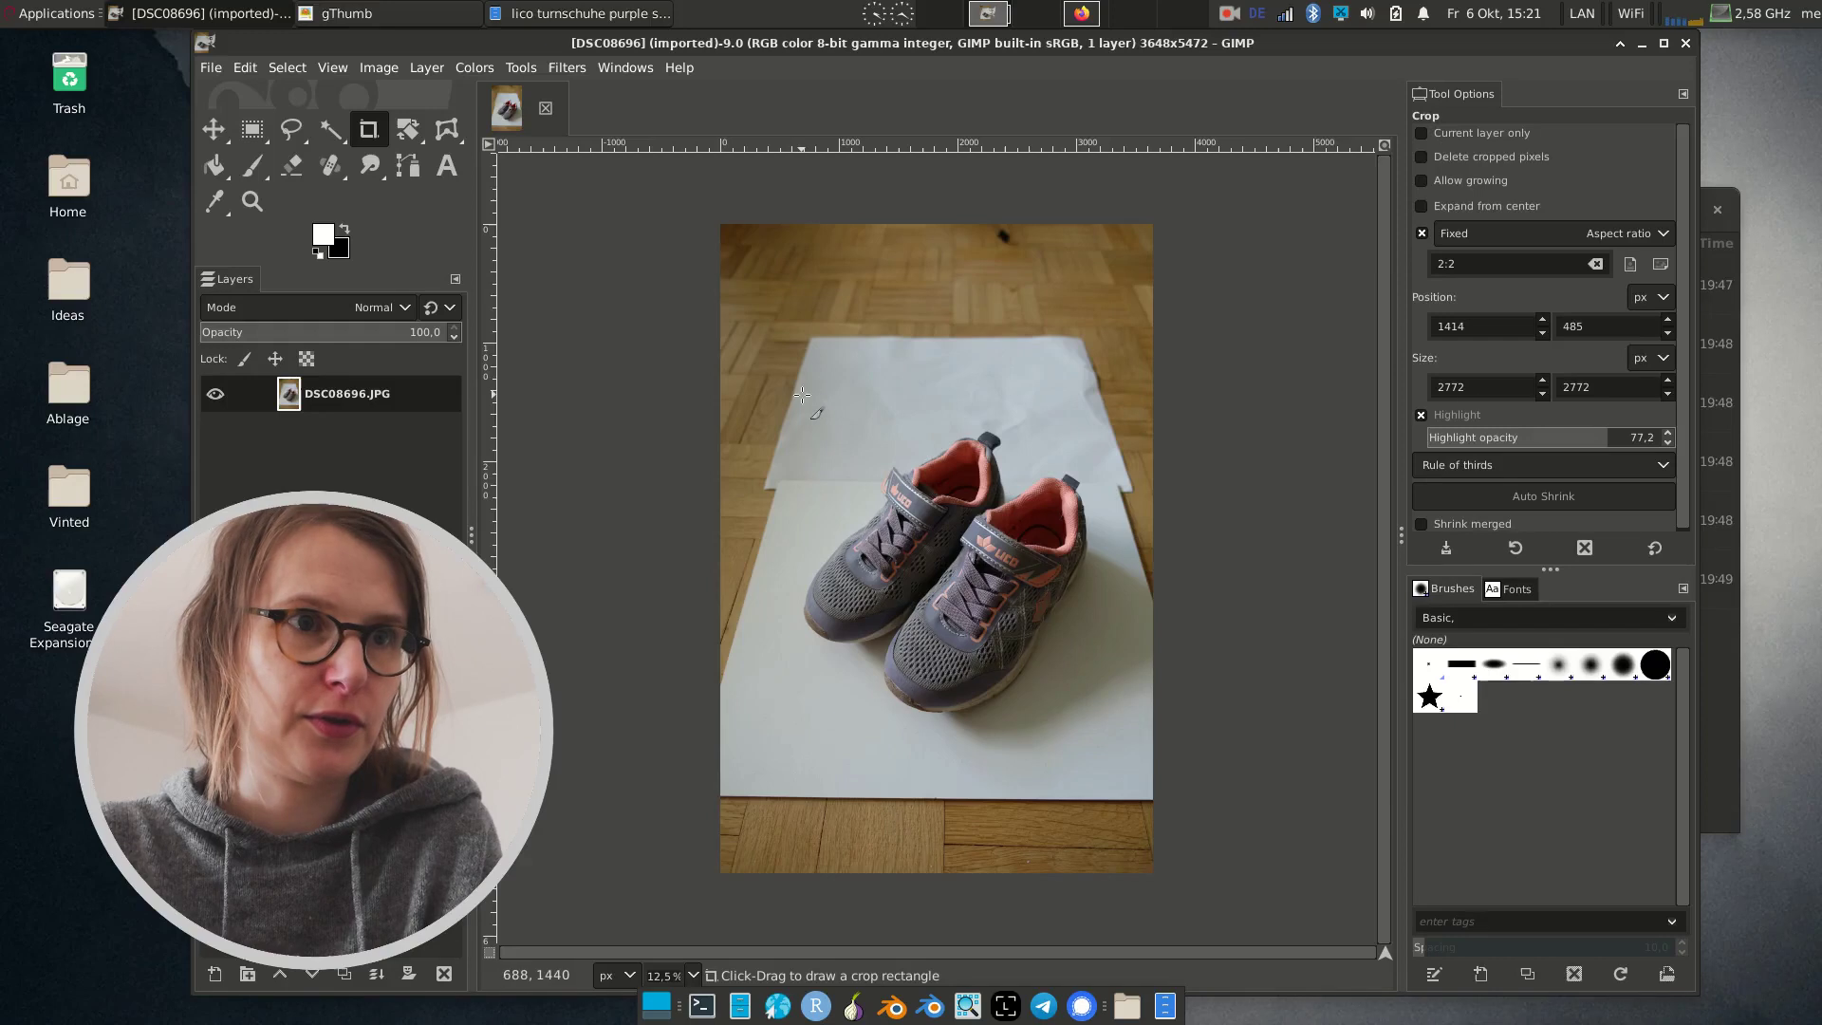
left_click_drag(788, 372, 1153, 737)
left_click(1492, 265)
key("BackSpace")
type("3")
left_click_drag(773, 761, 939, 556)
double_click(1103, 42)
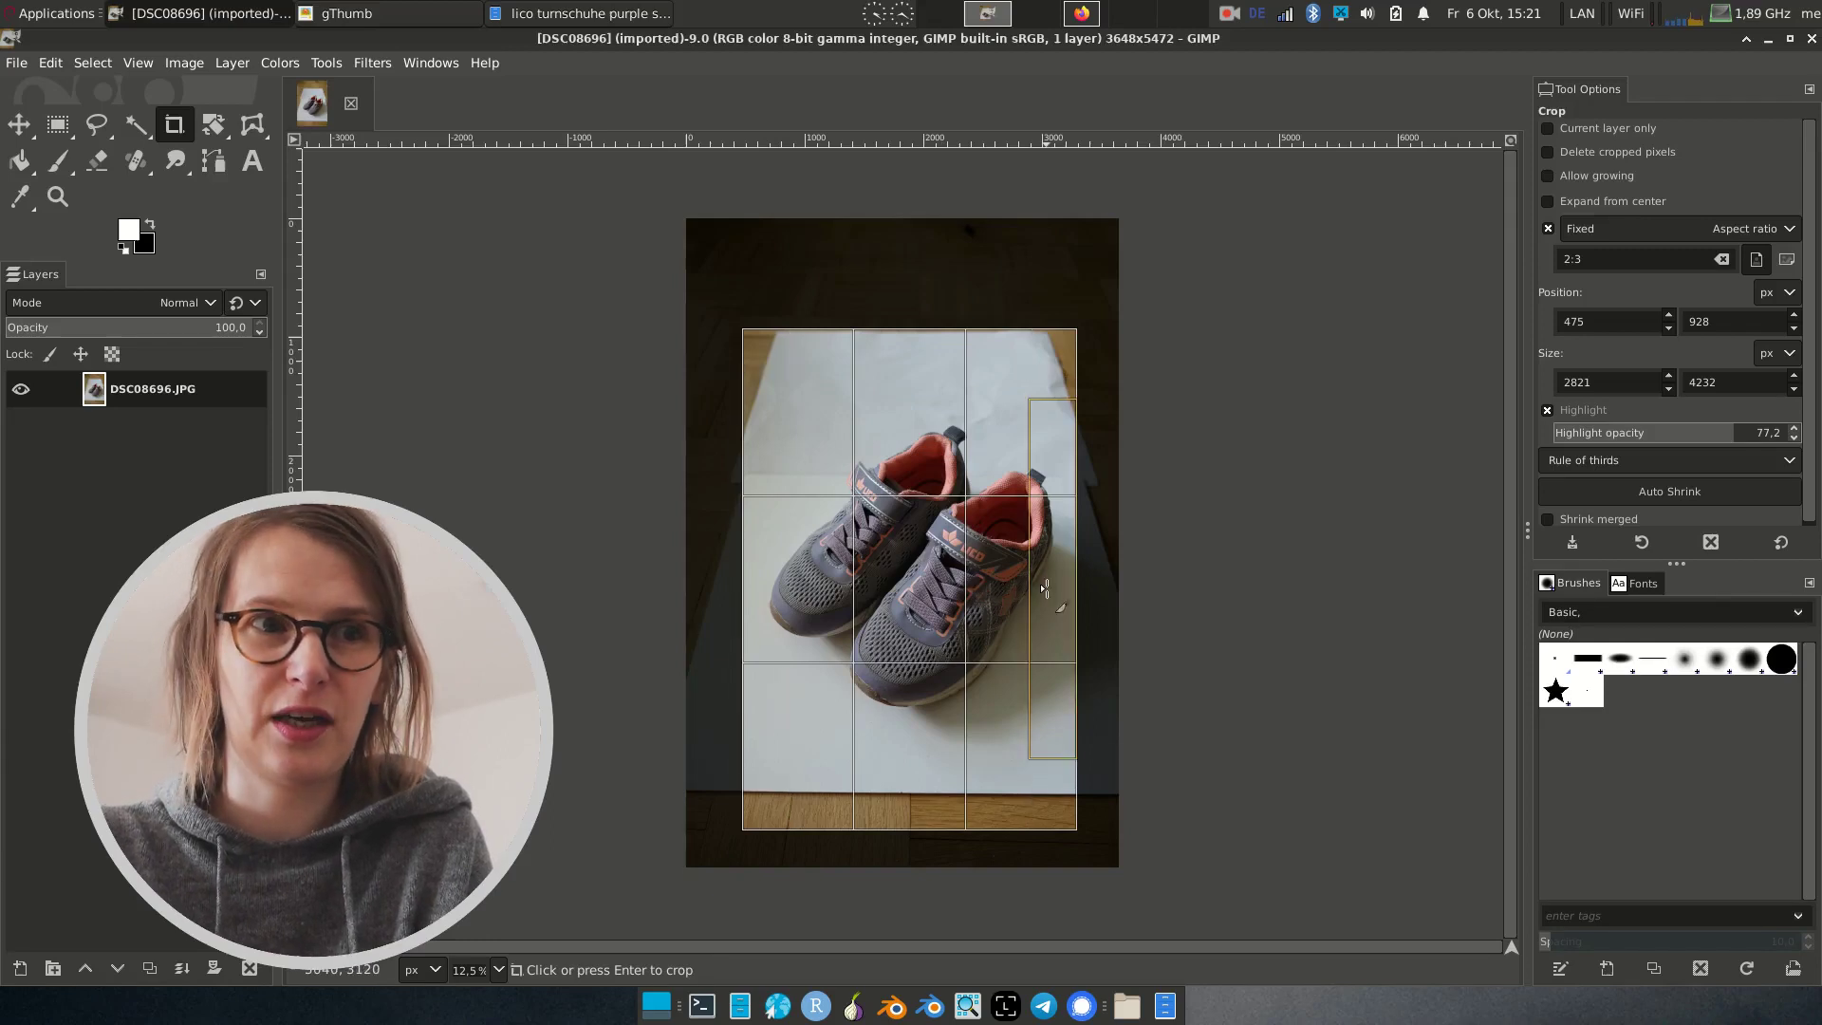
left_click(1013, 621)
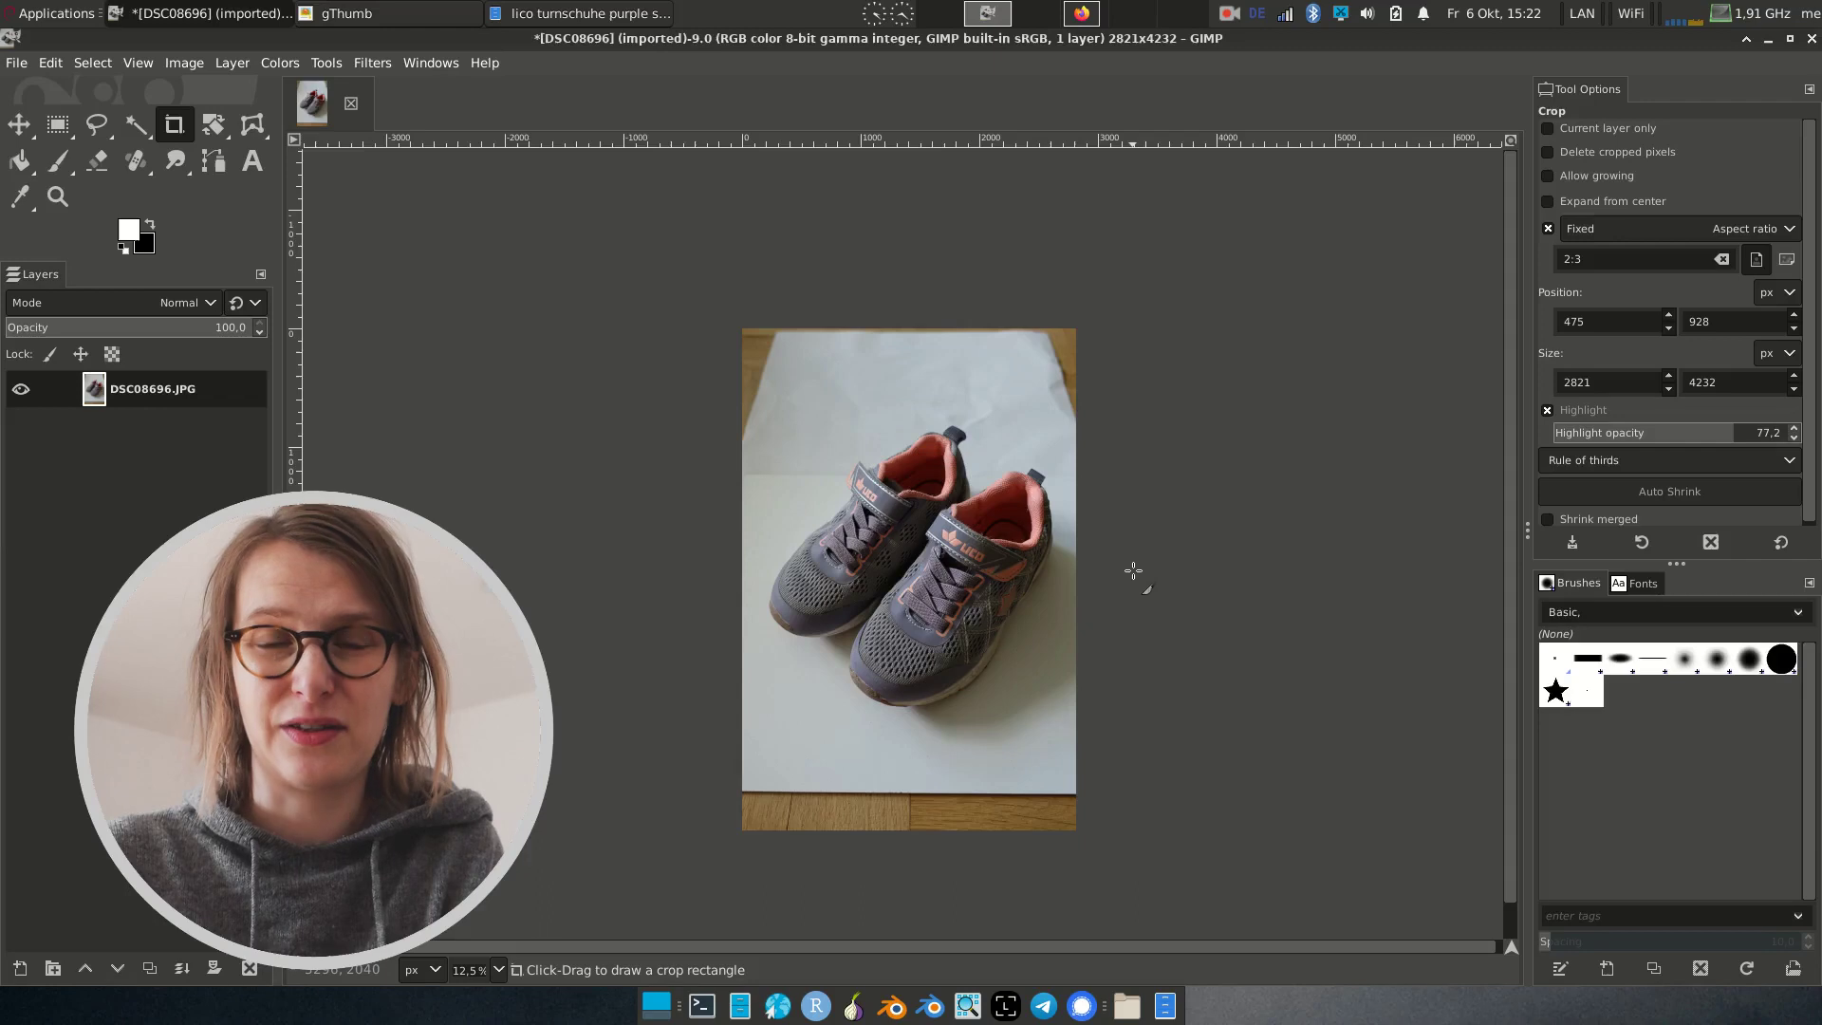
Step: Activate the Smudge tool and inspect the wooden floor strip below the white paper
key("s")
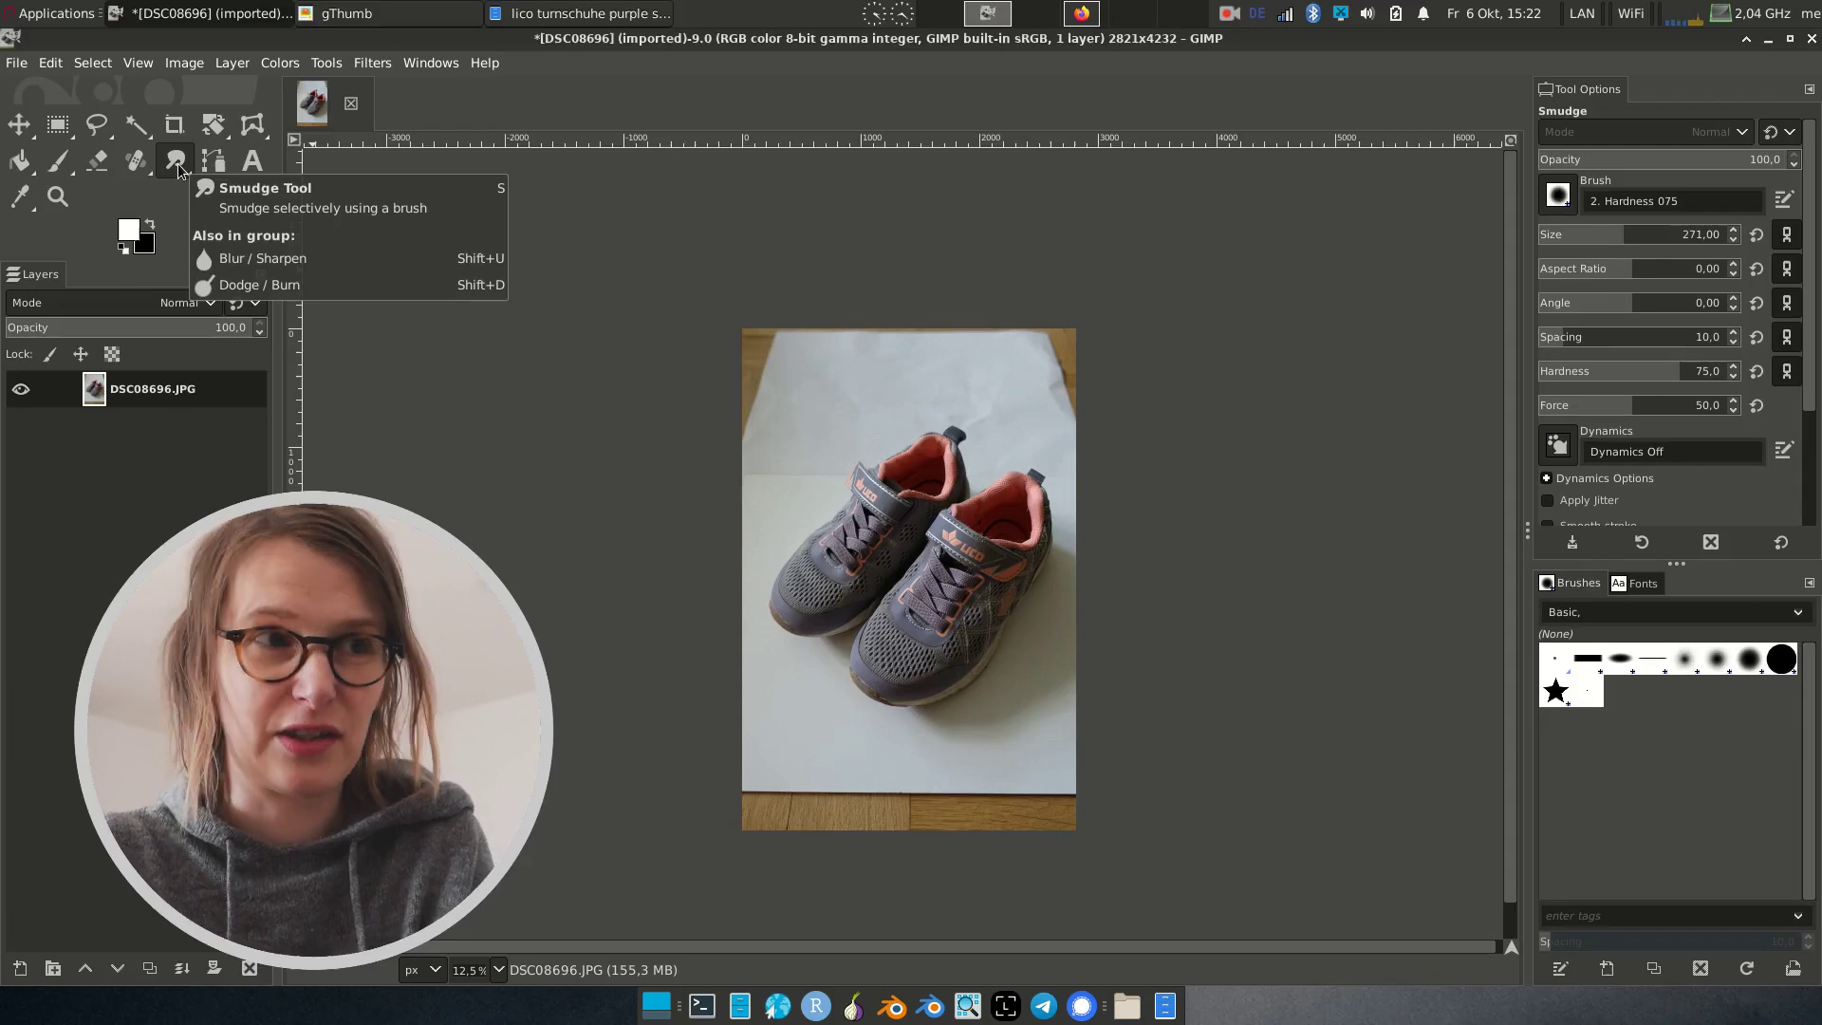
scroll(996, 840, "up", 2, "ctrl")
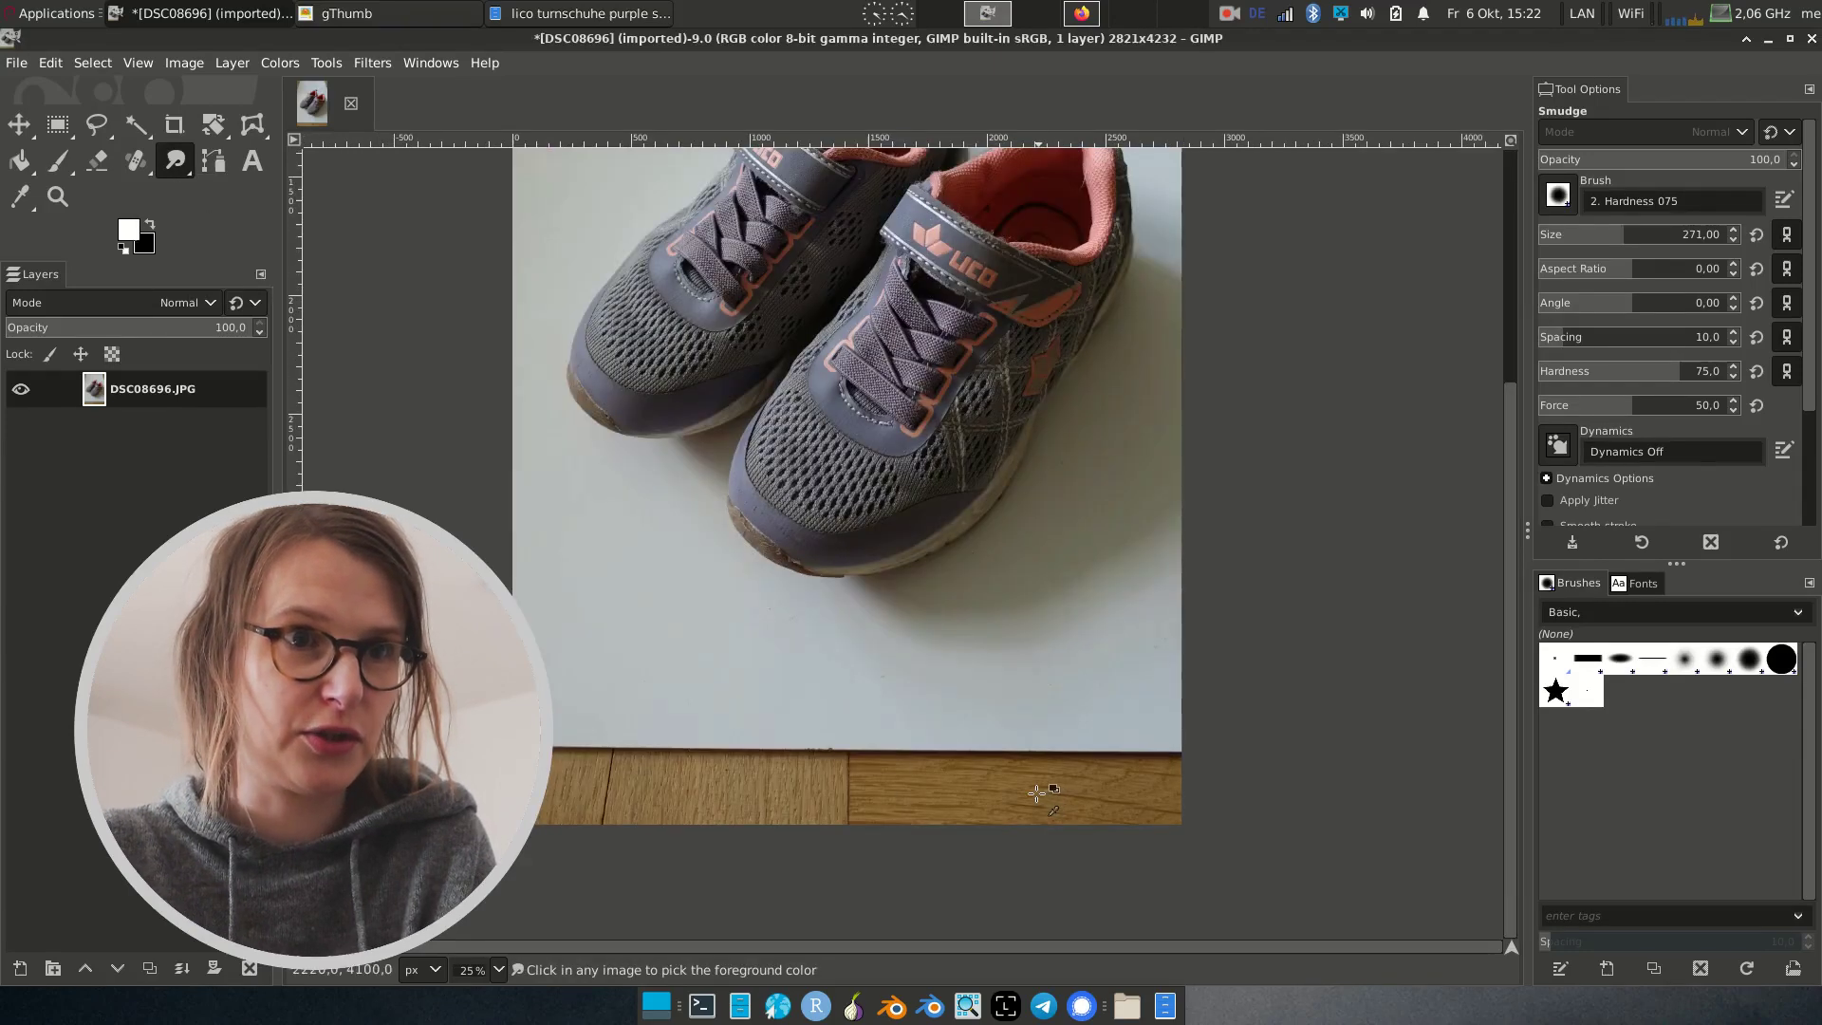
scroll(1037, 792, "down", 2, "ctrl")
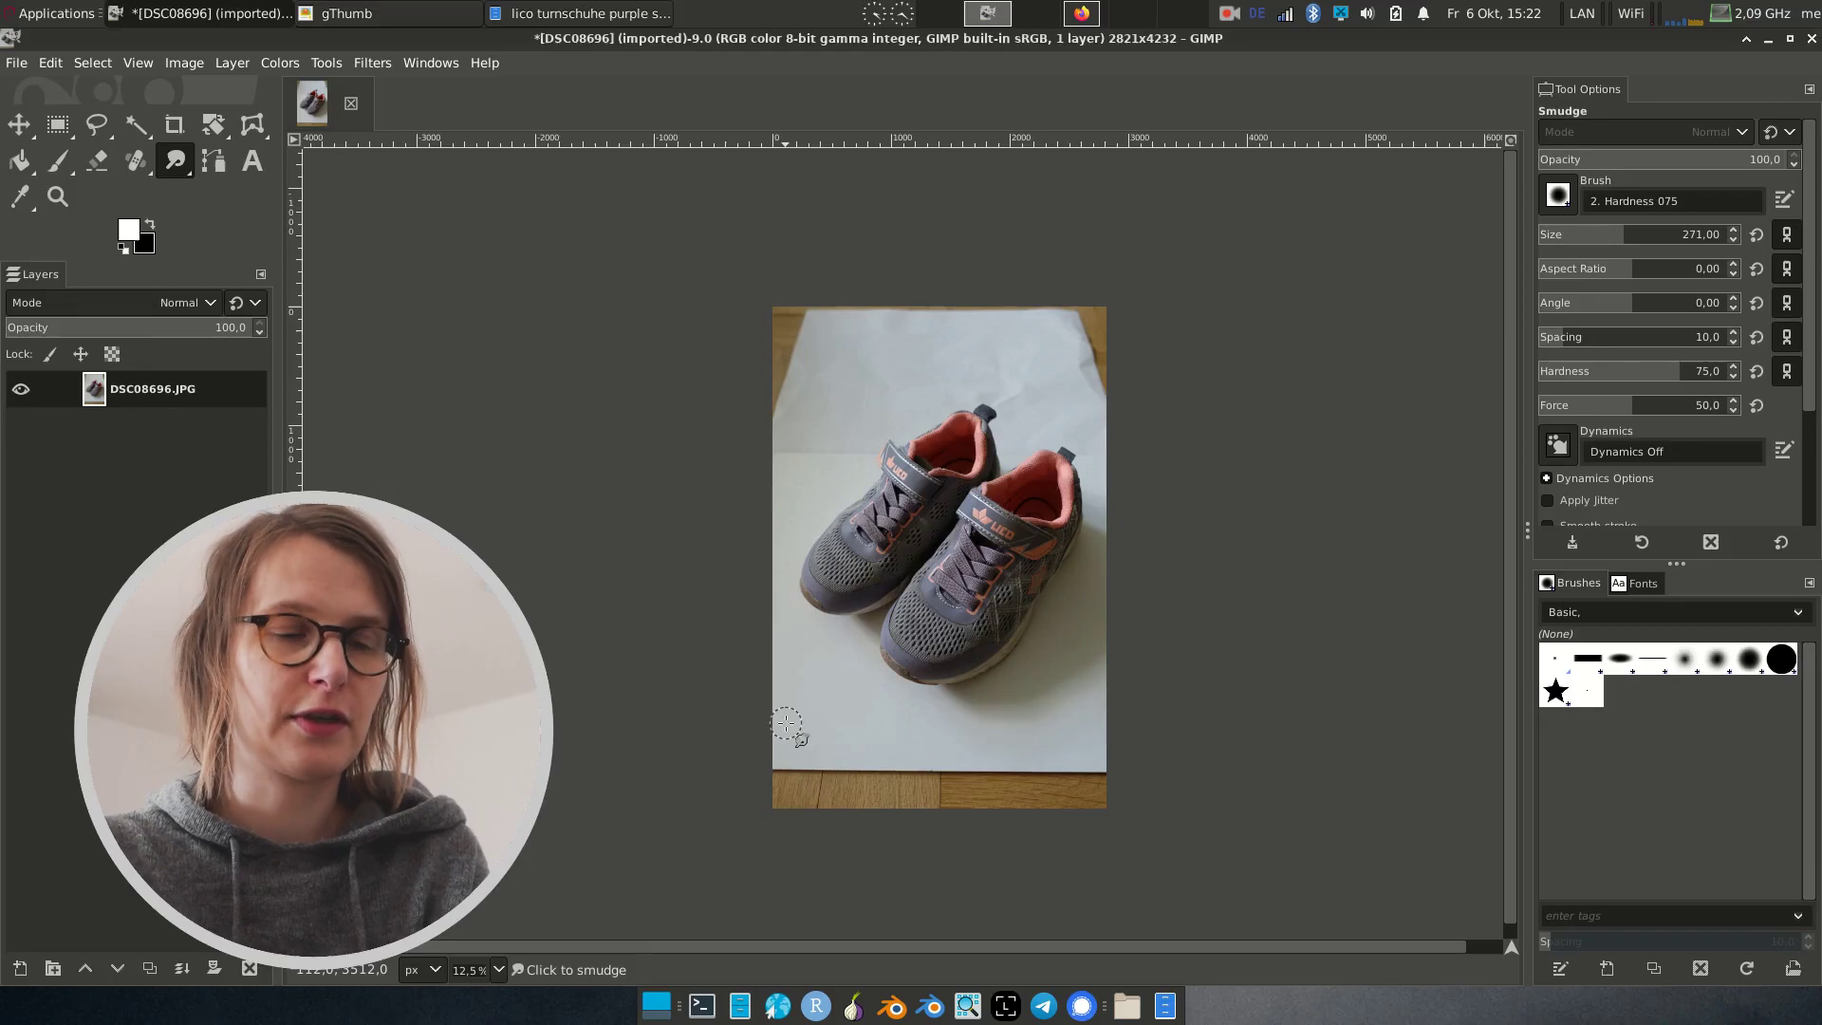
Step: Scale the cropped image to a width of 1000 px (1e3) with the aspect ratio linked
key("alt+i")
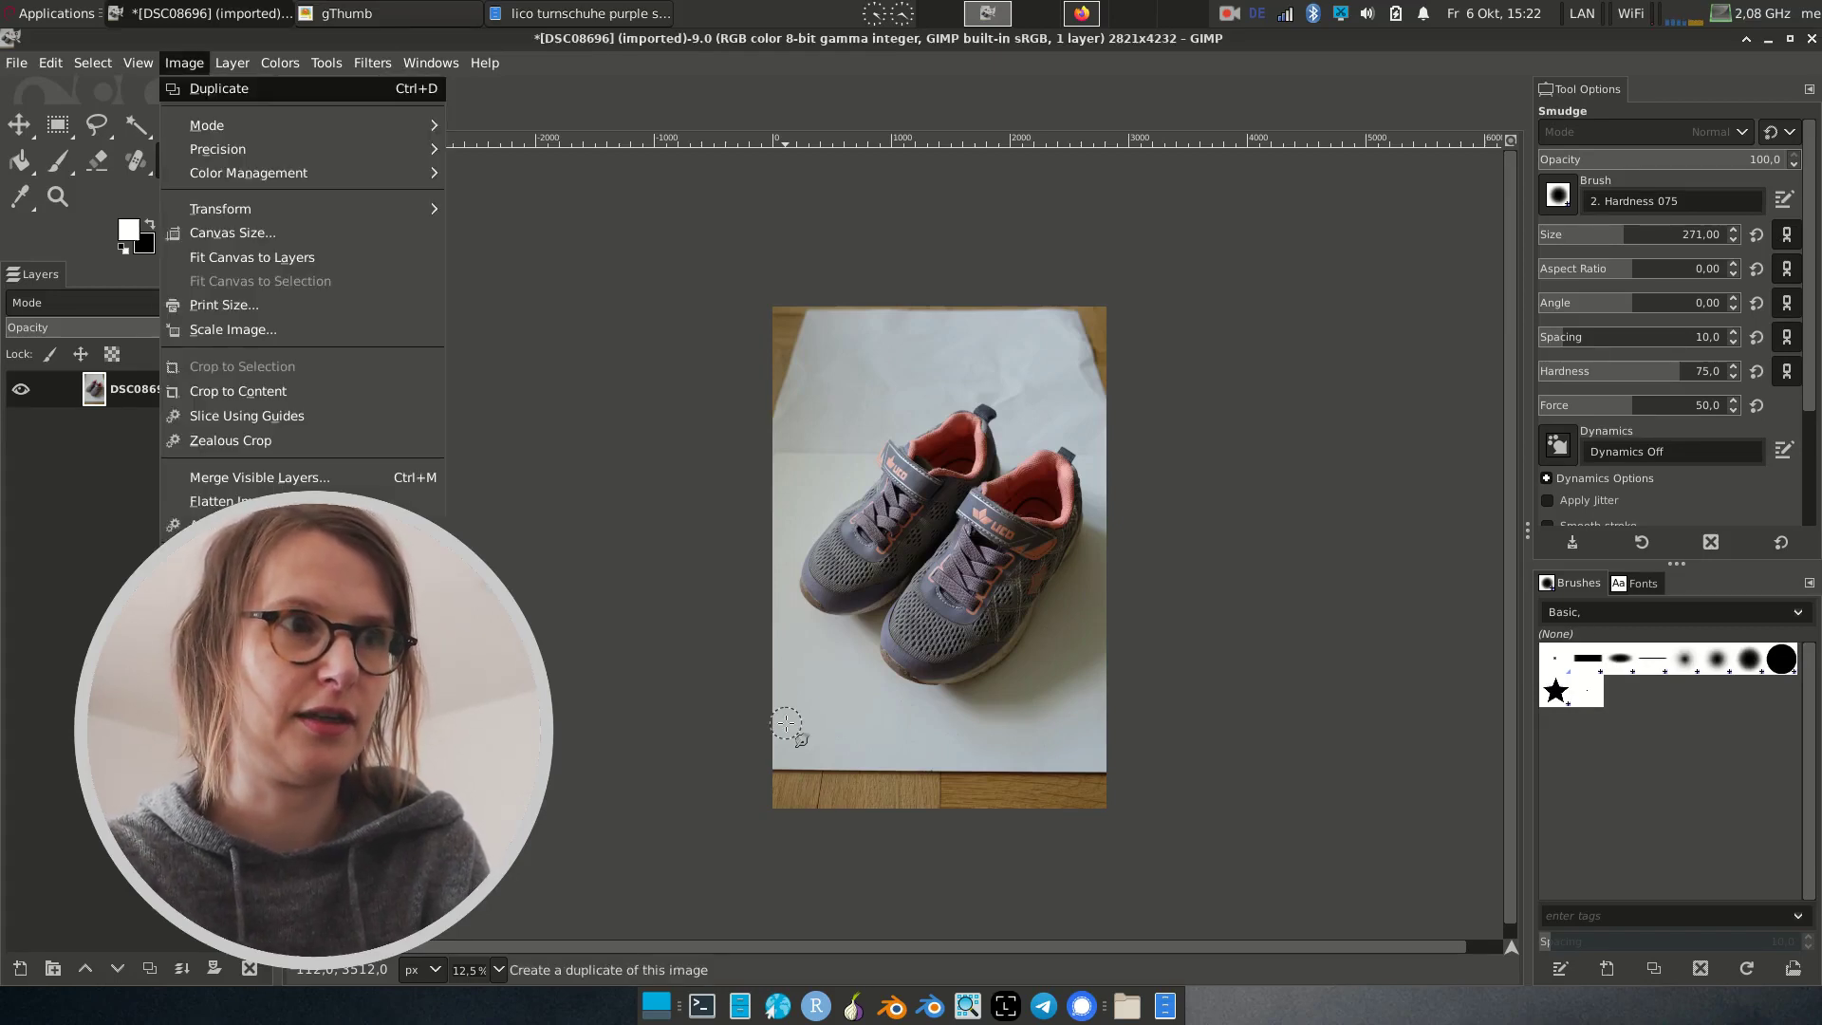
key("s")
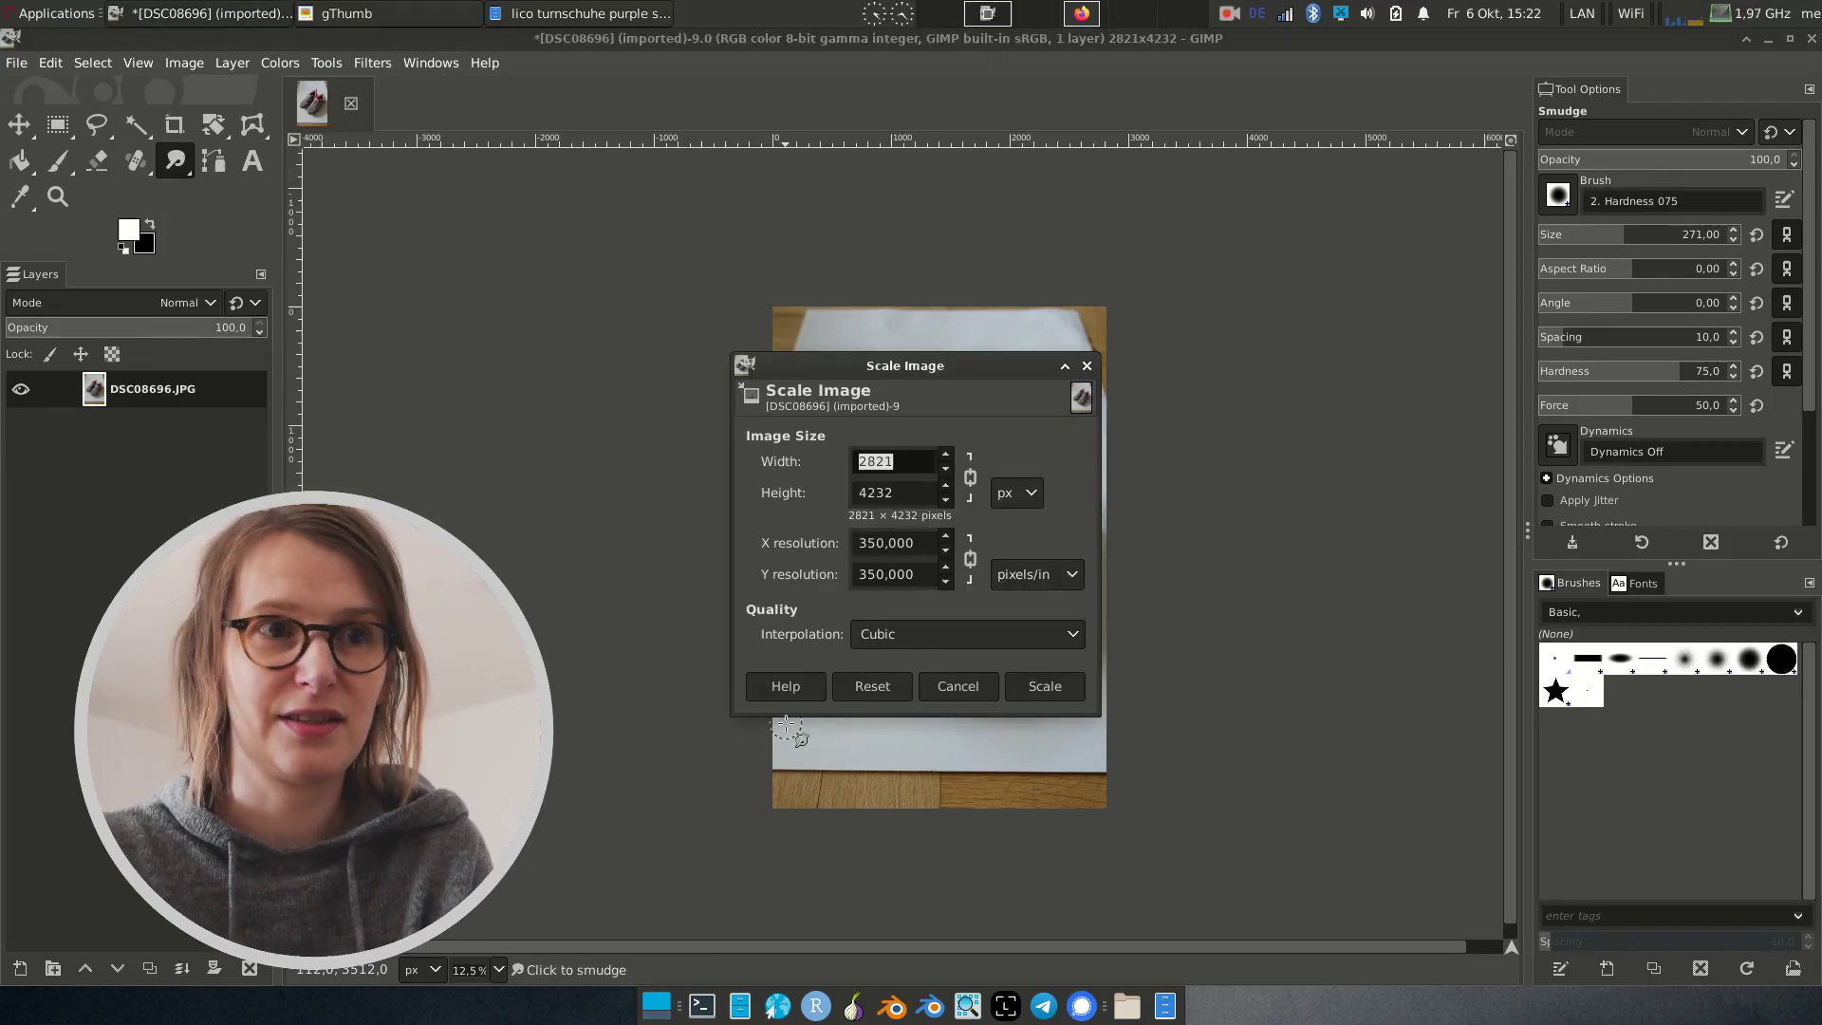
type("1e3")
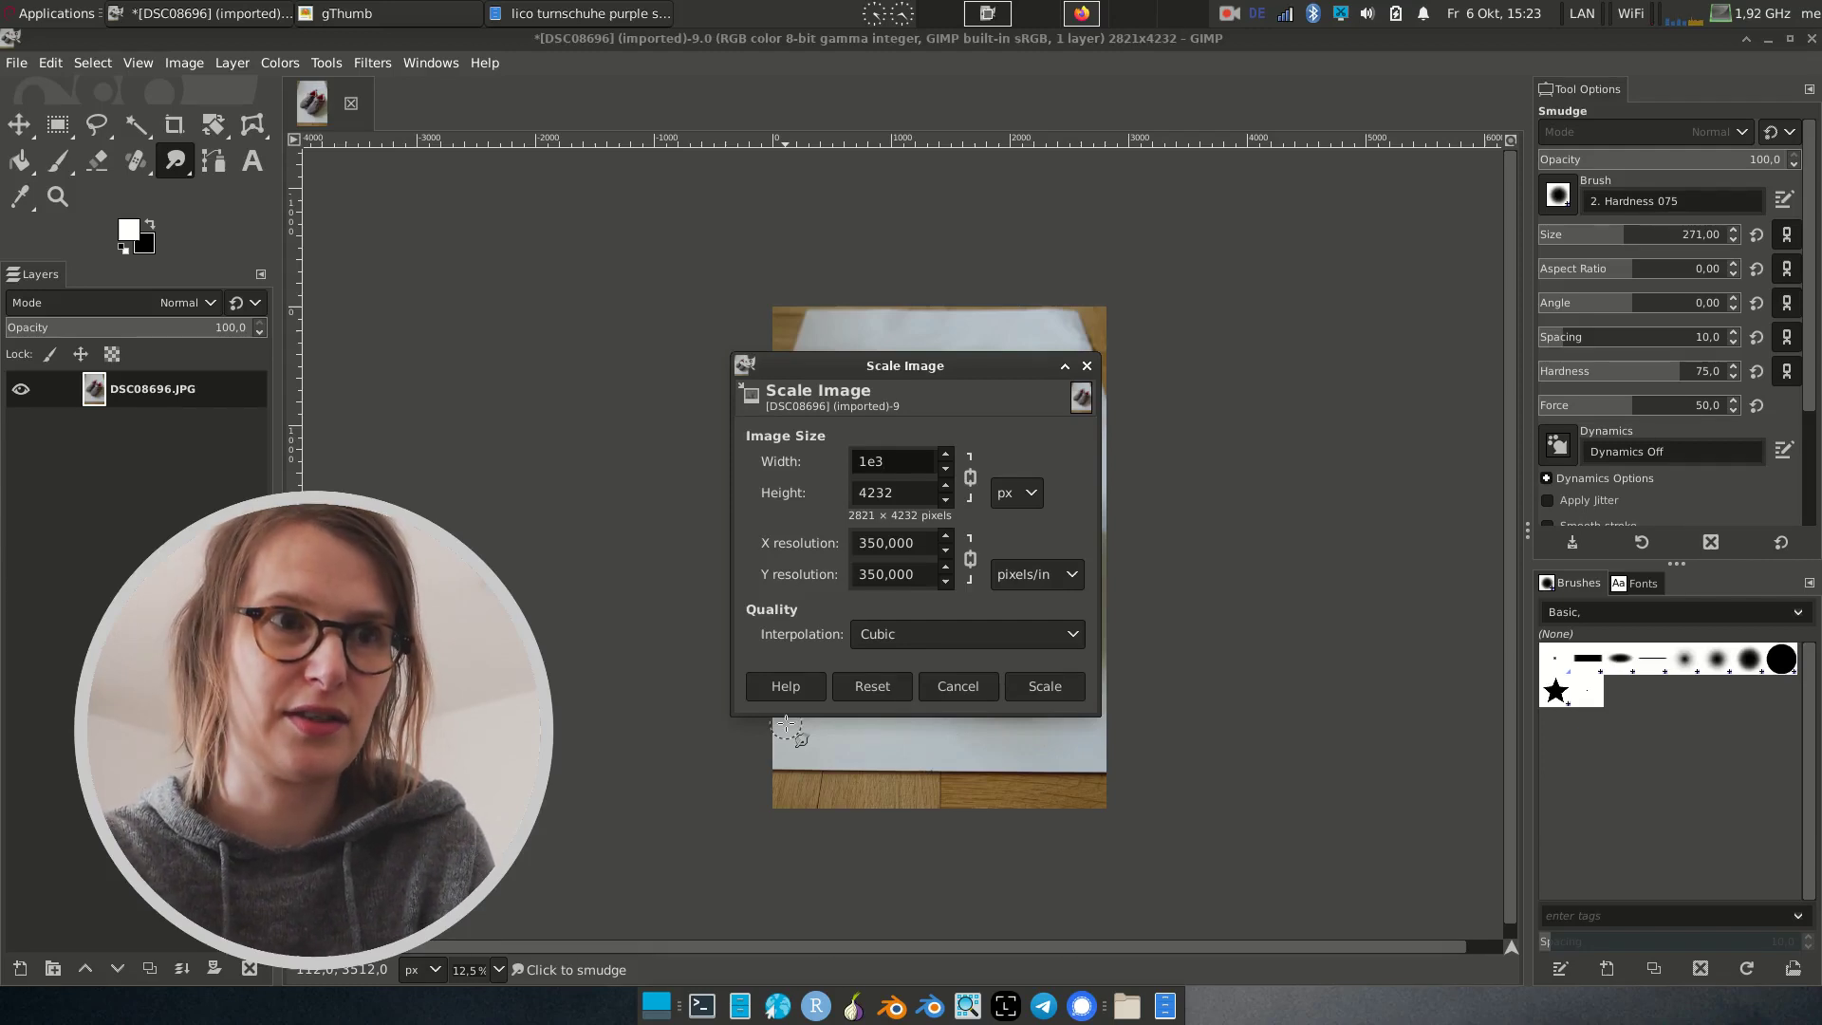
key("Return")
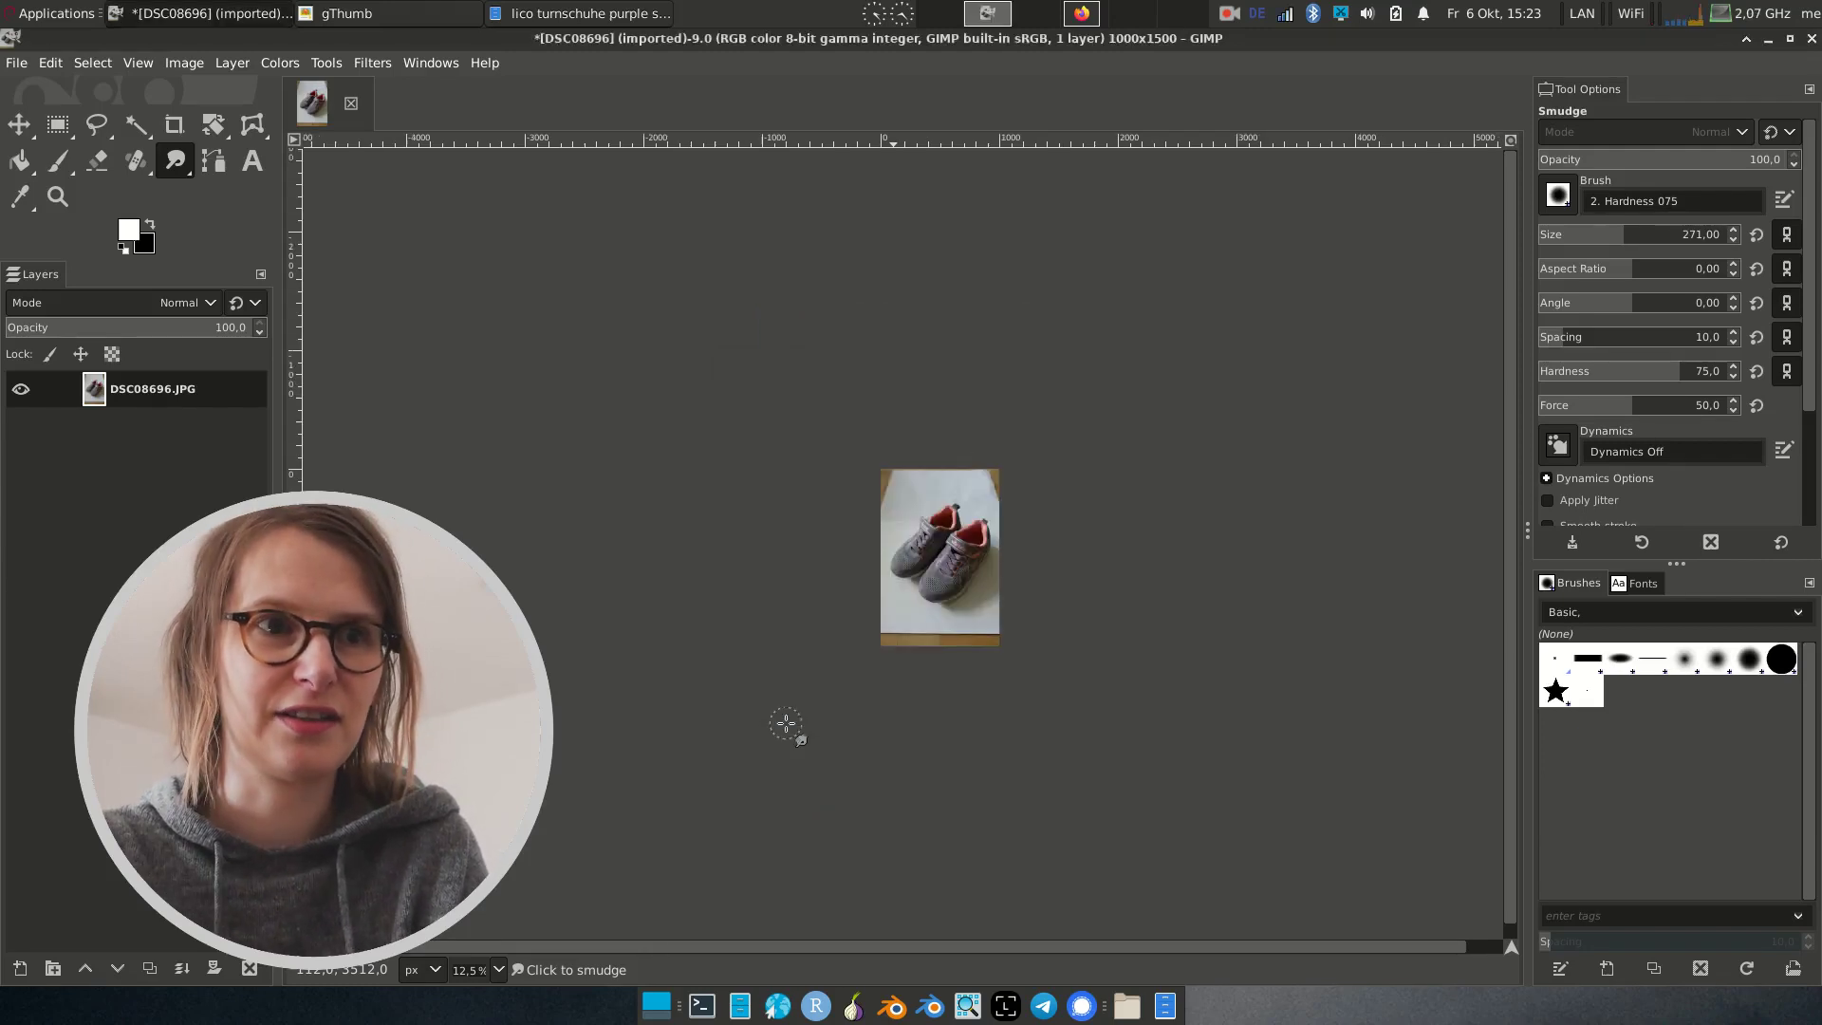
Step: Try the softer round brushes for the Smudge tool, then choose 2. Hardness 075 and set its size to 366
scroll(949, 619, "up", 3, "ctrl")
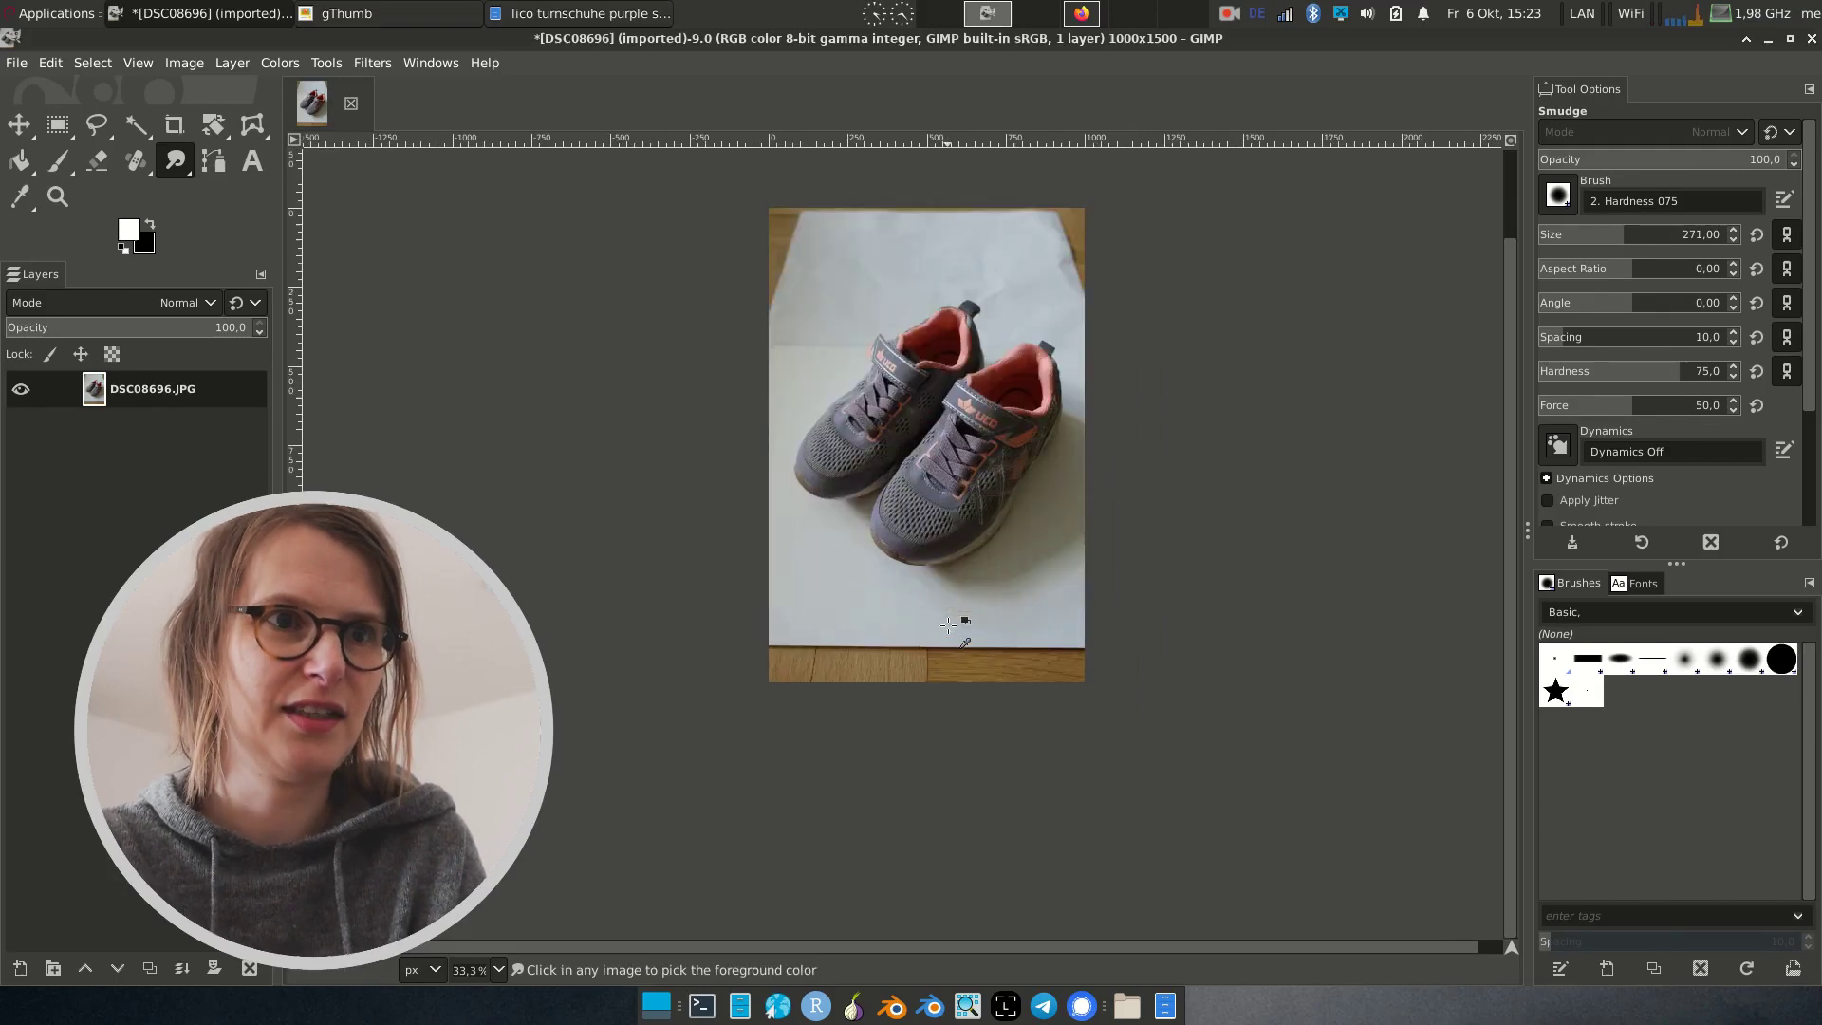
scroll(952, 610, "up", 1, "ctrl")
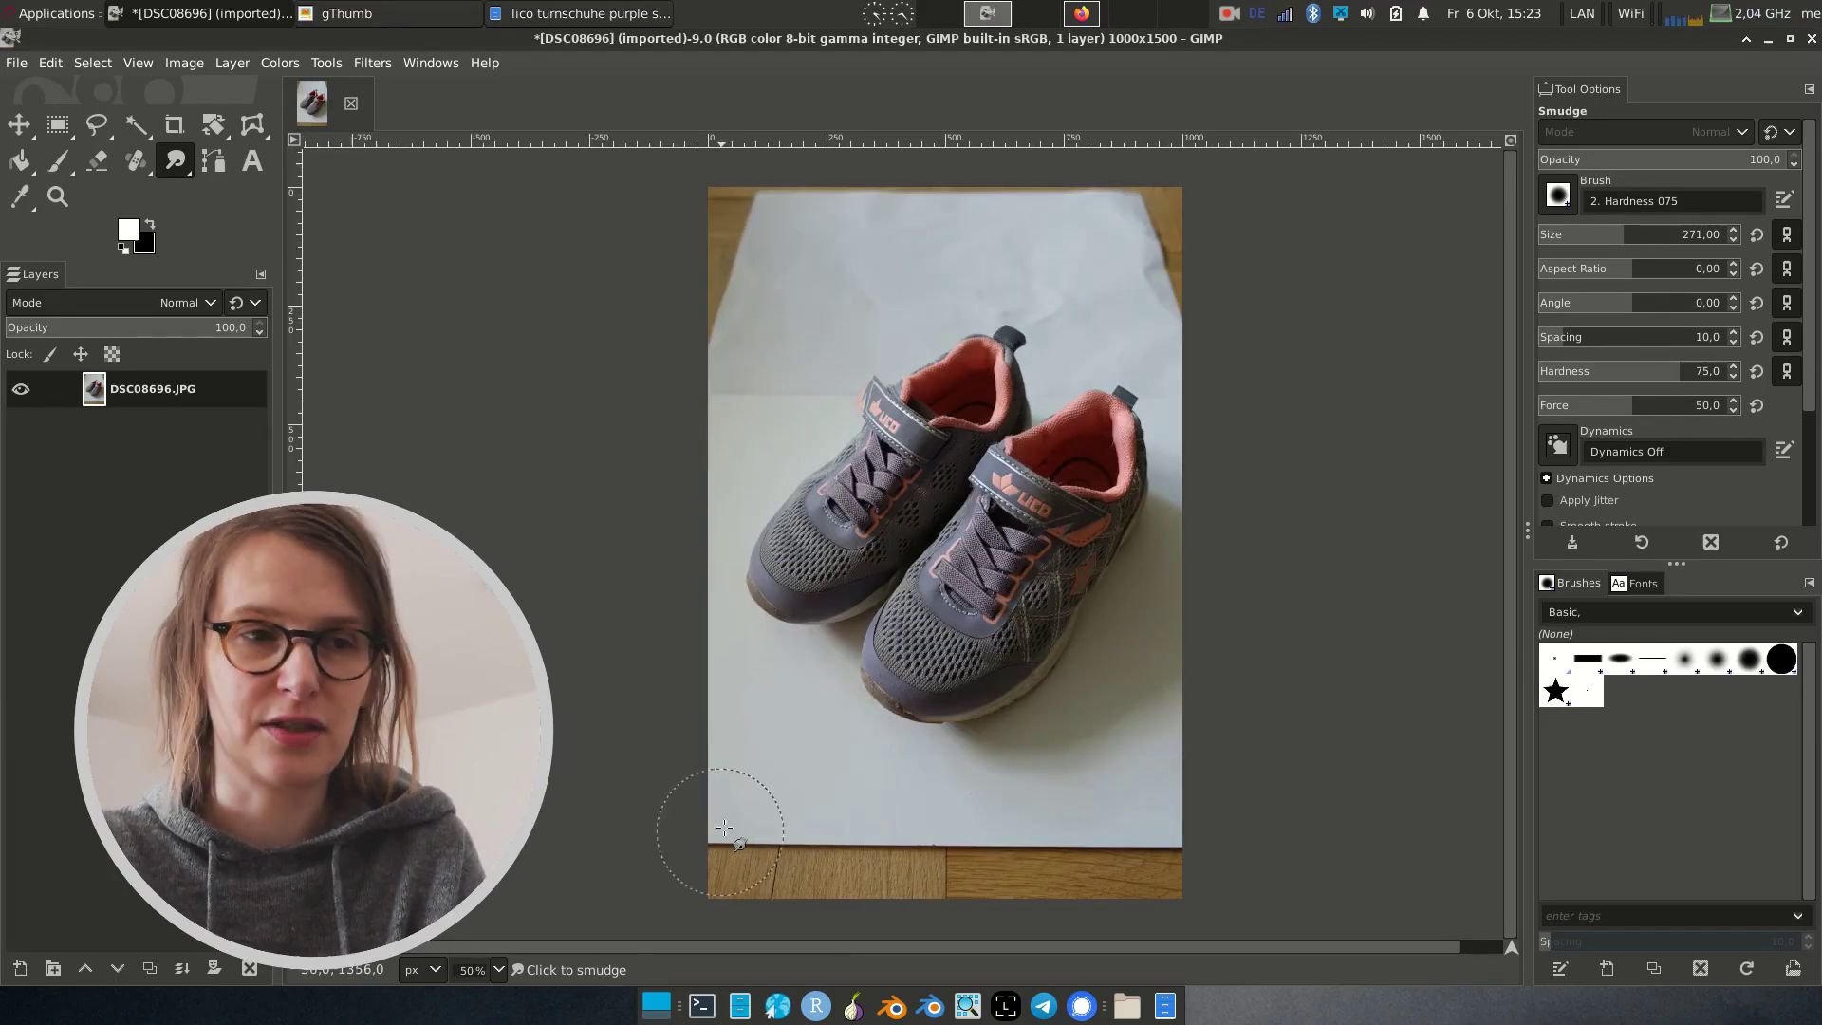
left_click(1559, 198)
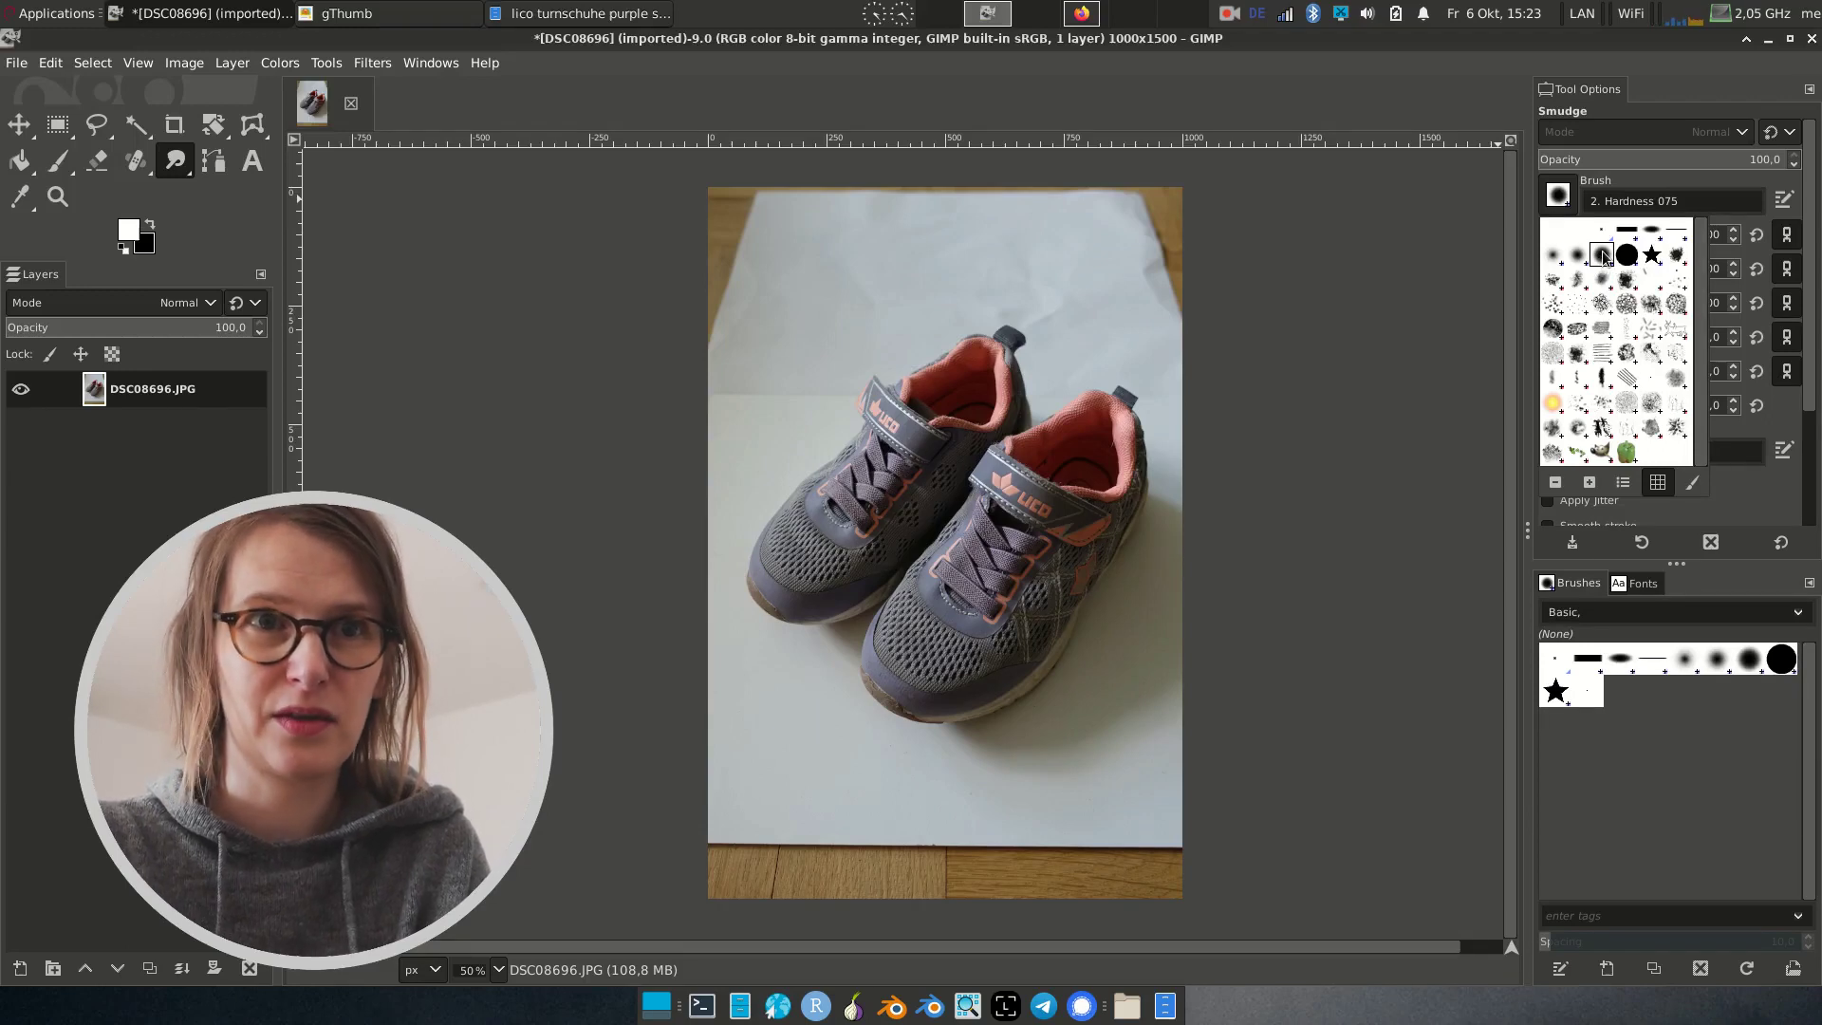
left_click(1557, 255)
left_click(1557, 195)
left_click(1577, 254)
left_click(1557, 194)
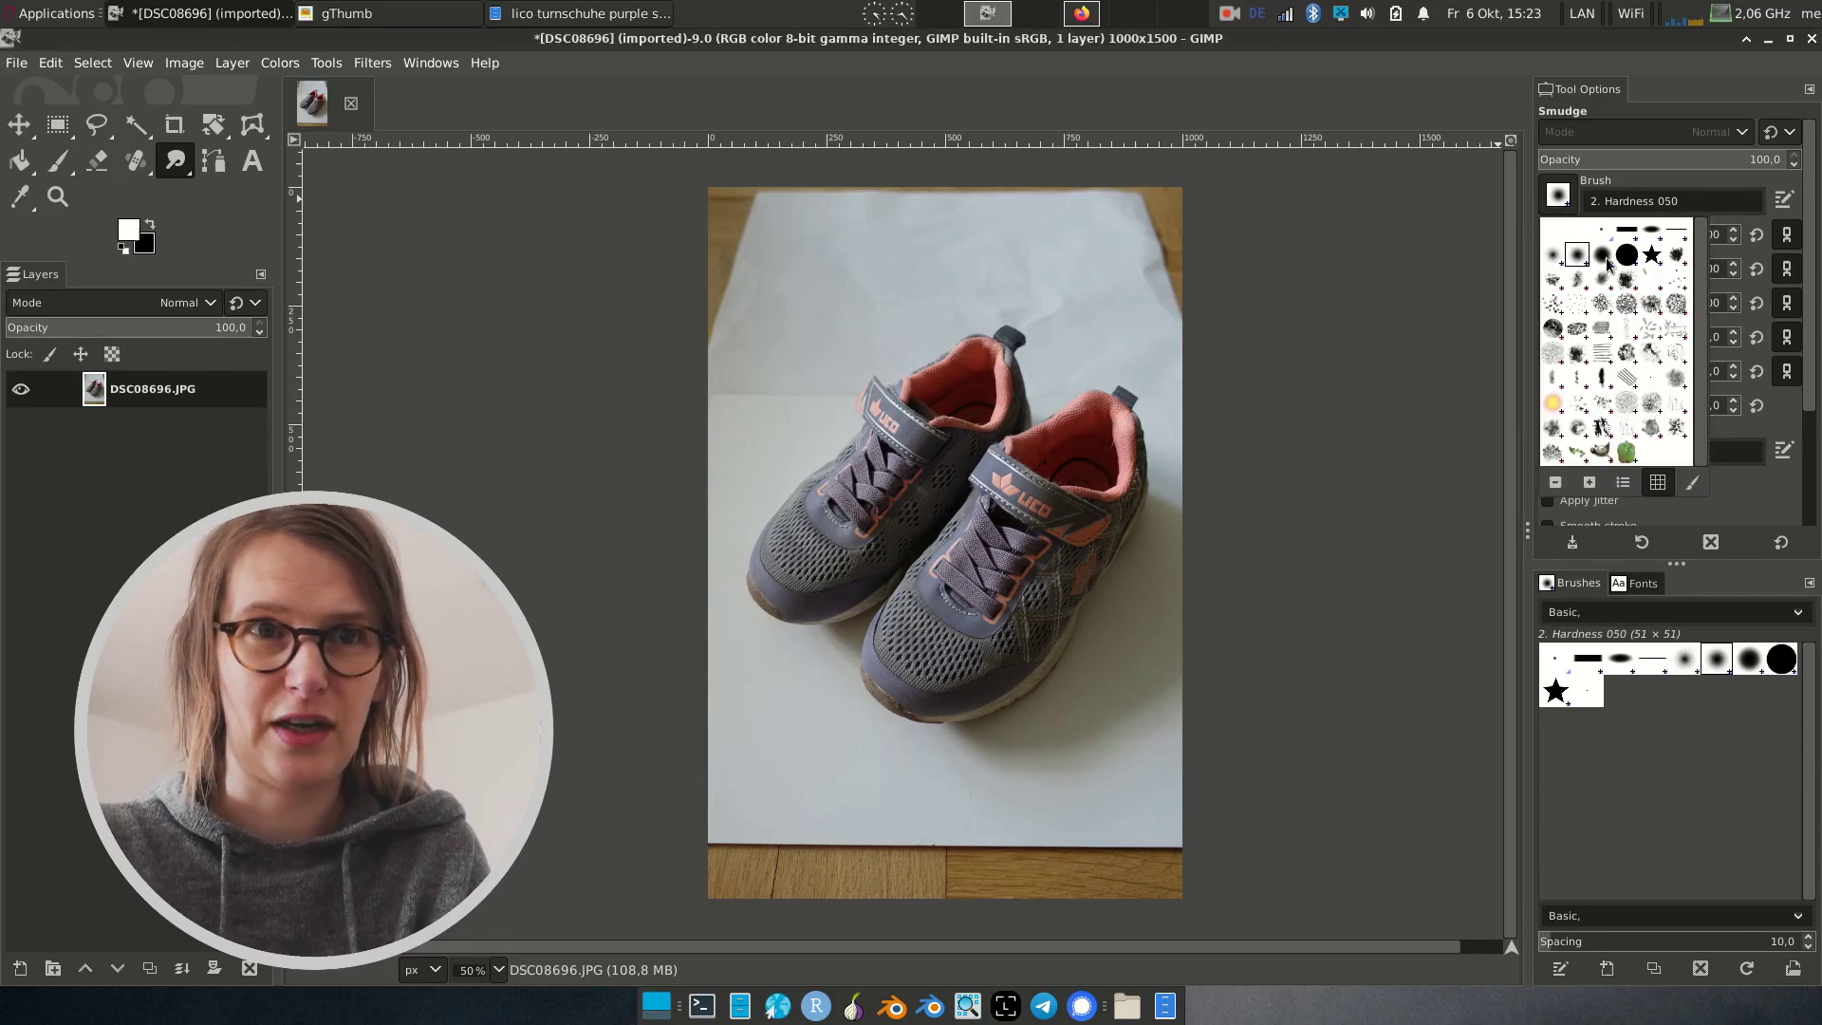
left_click(1604, 257)
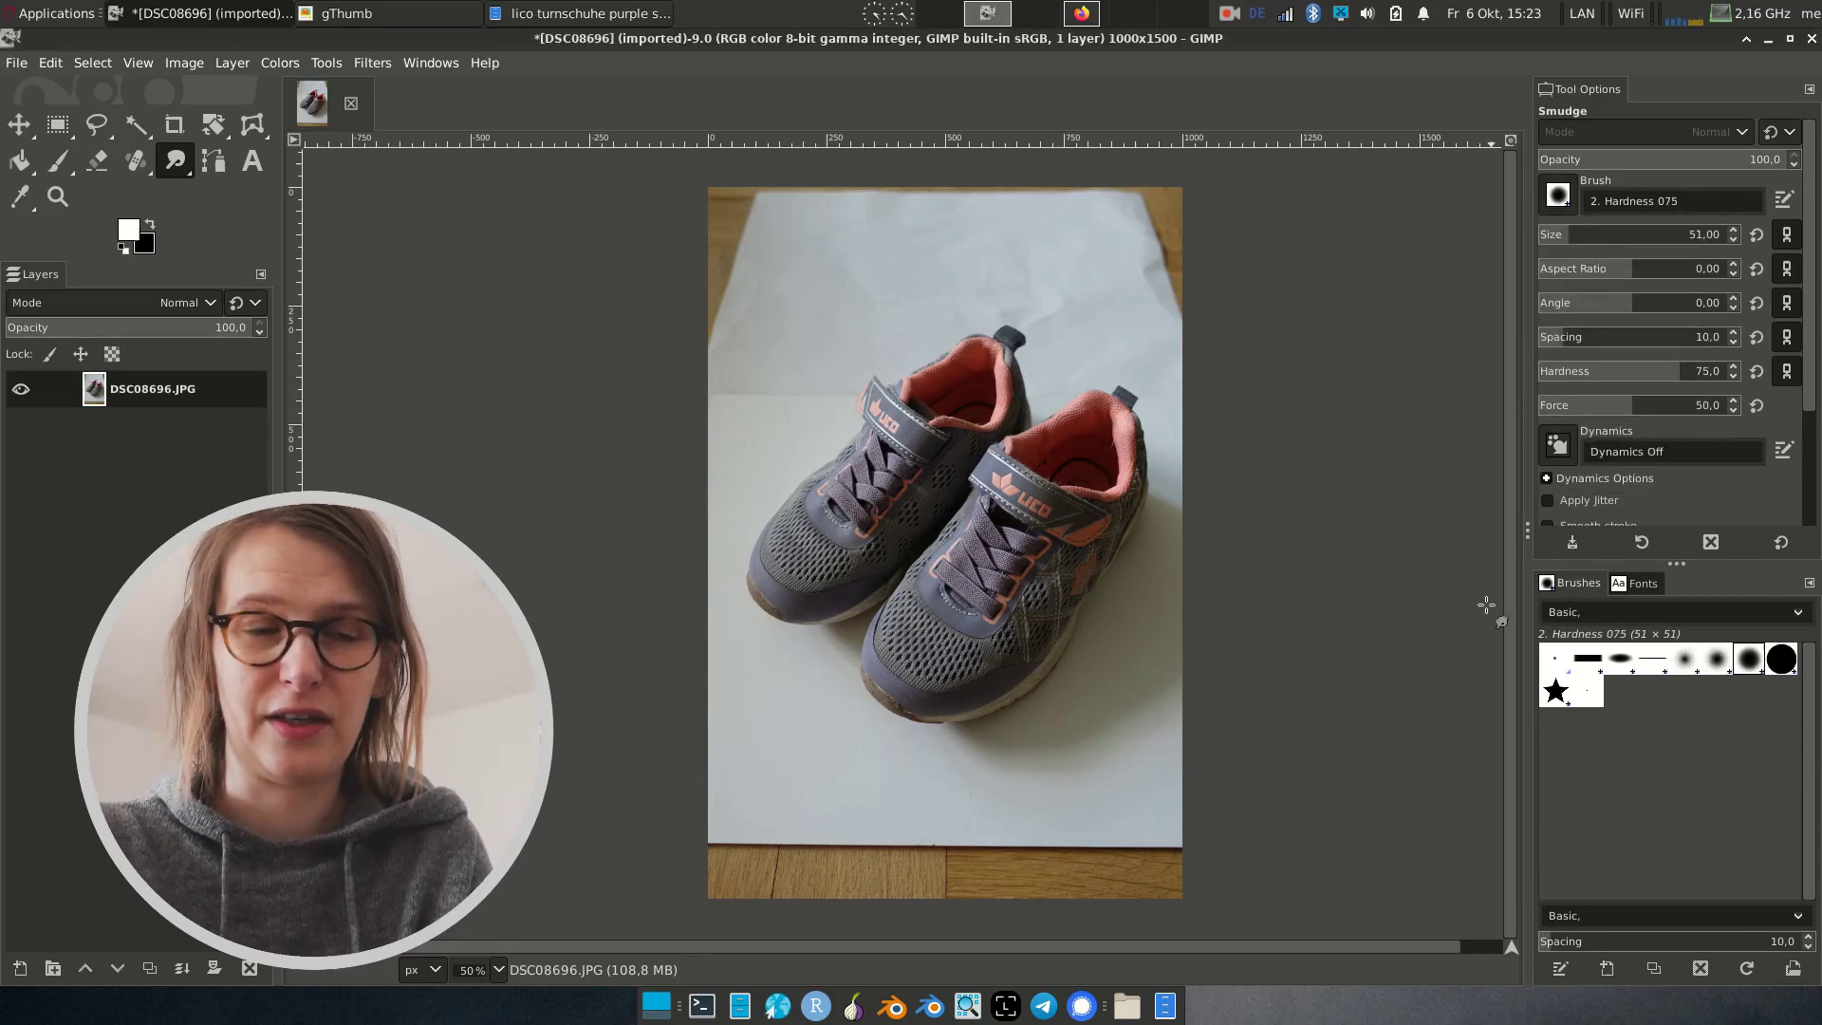
left_click(1603, 237)
left_click_drag(1603, 245, 1644, 239)
Step: Smudge the white paper outward over the wooden floor along the photo's lower edge, sides and upper corners
mouse_move(777, 795)
left_mouse_down()
mouse_move(867, 894)
mouse_move(826, 911)
mouse_move(1073, 935)
mouse_move(1023, 917)
mouse_move(1090, 902)
mouse_move(1135, 842)
mouse_move(1148, 878)
mouse_move(1045, 920)
mouse_move(936, 914)
mouse_move(1111, 905)
left_mouse_up()
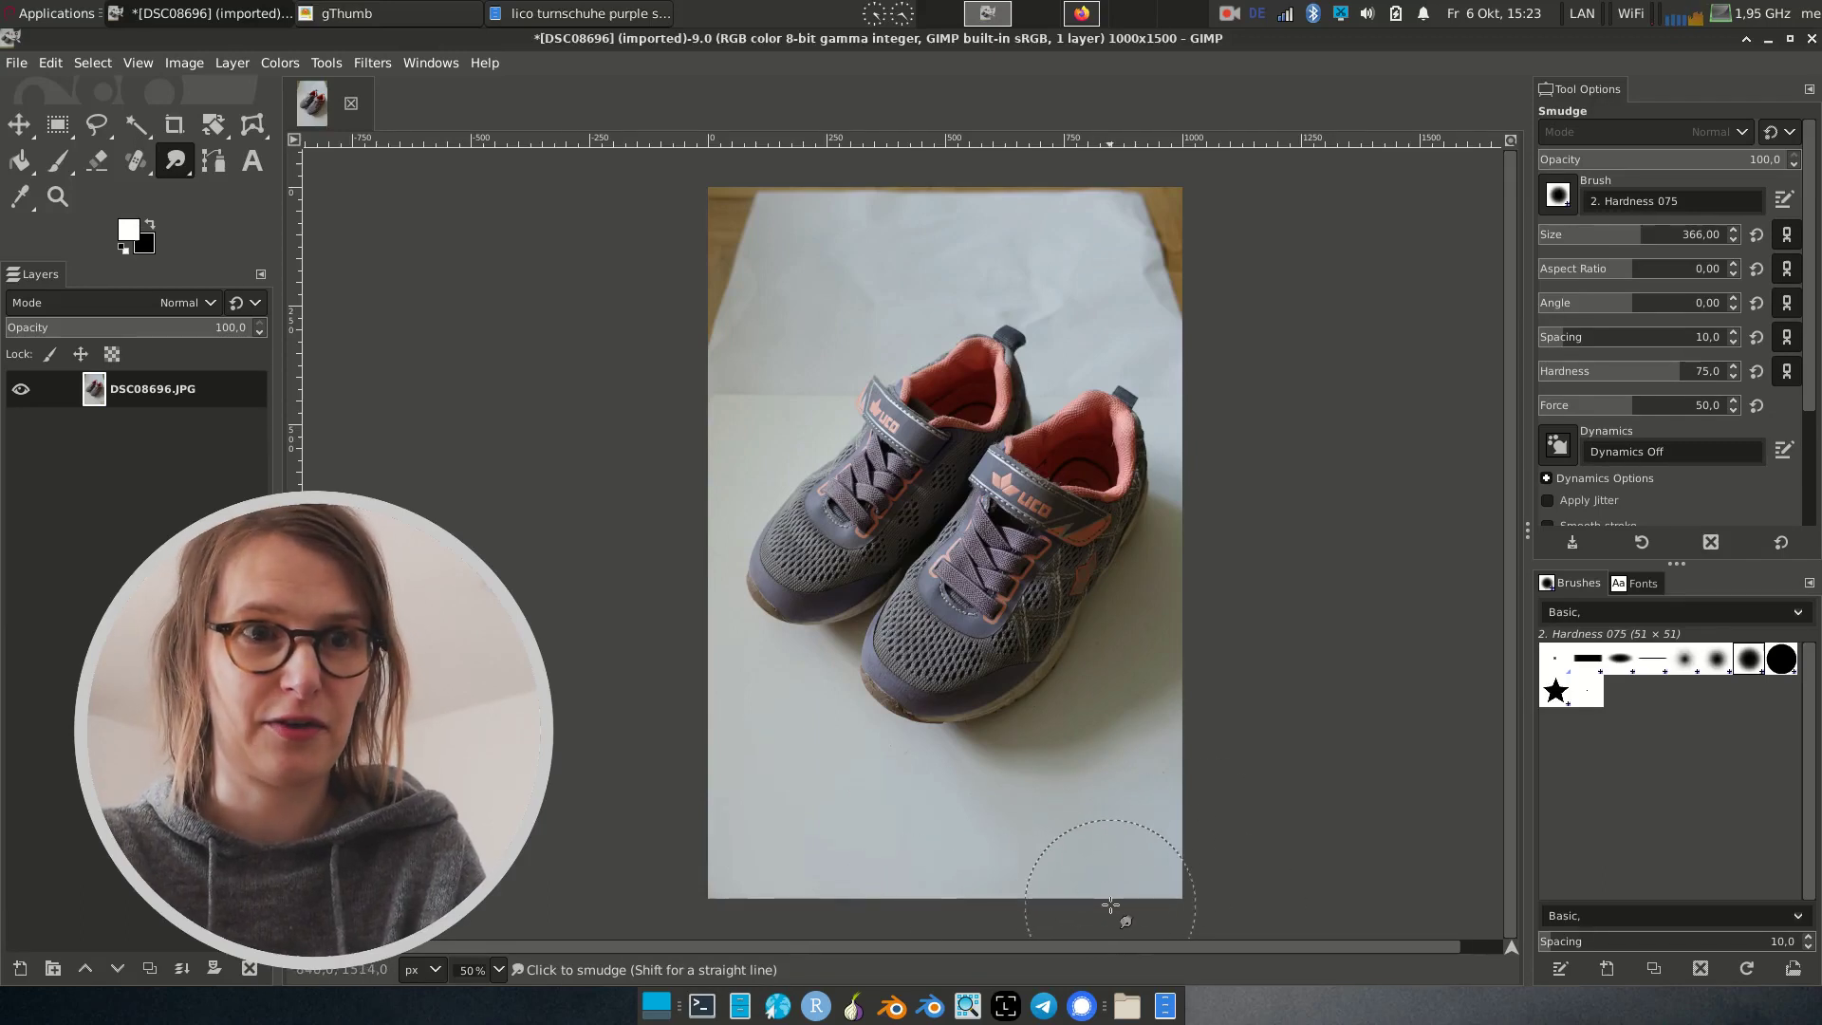
left_click_drag(720, 647, 697, 816)
mouse_move(787, 446)
left_mouse_down()
mouse_move(694, 554)
mouse_move(610, 485)
mouse_move(707, 520)
mouse_move(613, 393)
mouse_move(748, 441)
mouse_move(650, 349)
mouse_move(741, 390)
mouse_move(683, 330)
mouse_move(793, 354)
mouse_move(844, 317)
mouse_move(1028, 370)
mouse_move(1177, 336)
mouse_move(1135, 377)
mouse_move(1222, 415)
mouse_move(1165, 442)
mouse_move(1207, 466)
mouse_move(1166, 437)
mouse_move(1189, 478)
left_mouse_up()
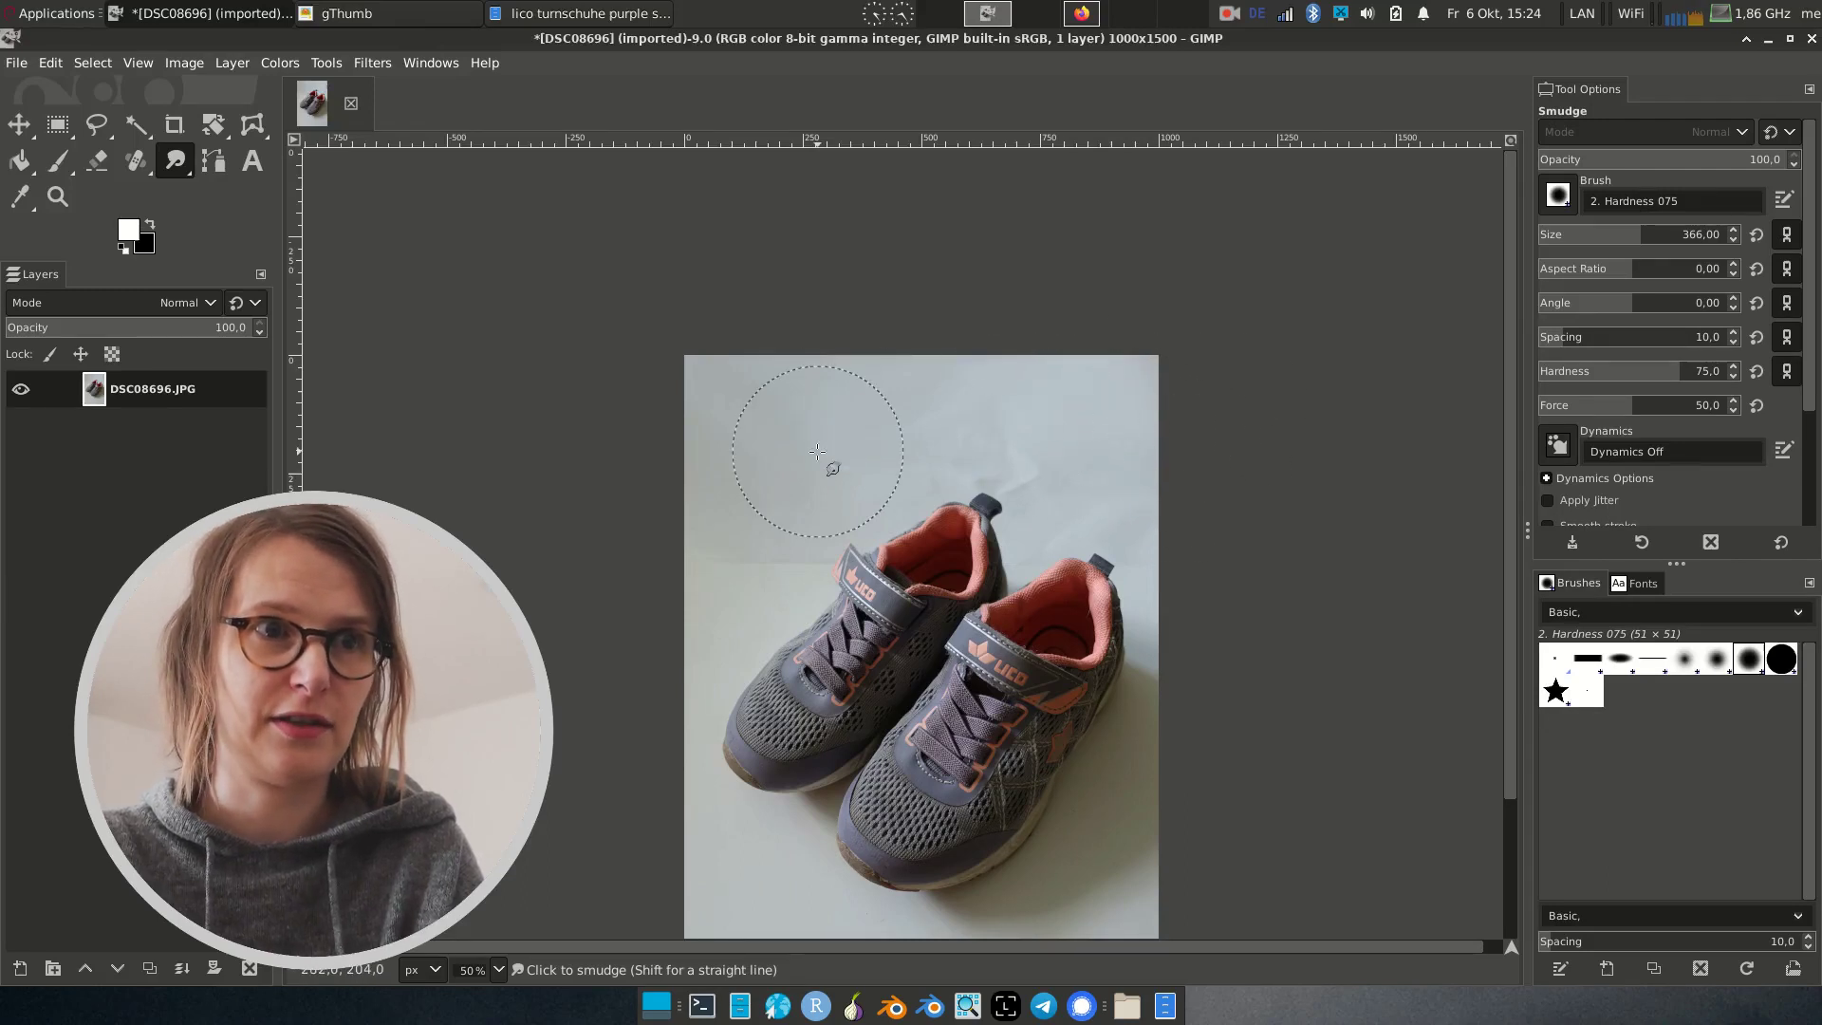
mouse_move(758, 428)
left_mouse_down()
mouse_move(815, 374)
mouse_move(768, 474)
left_mouse_up()
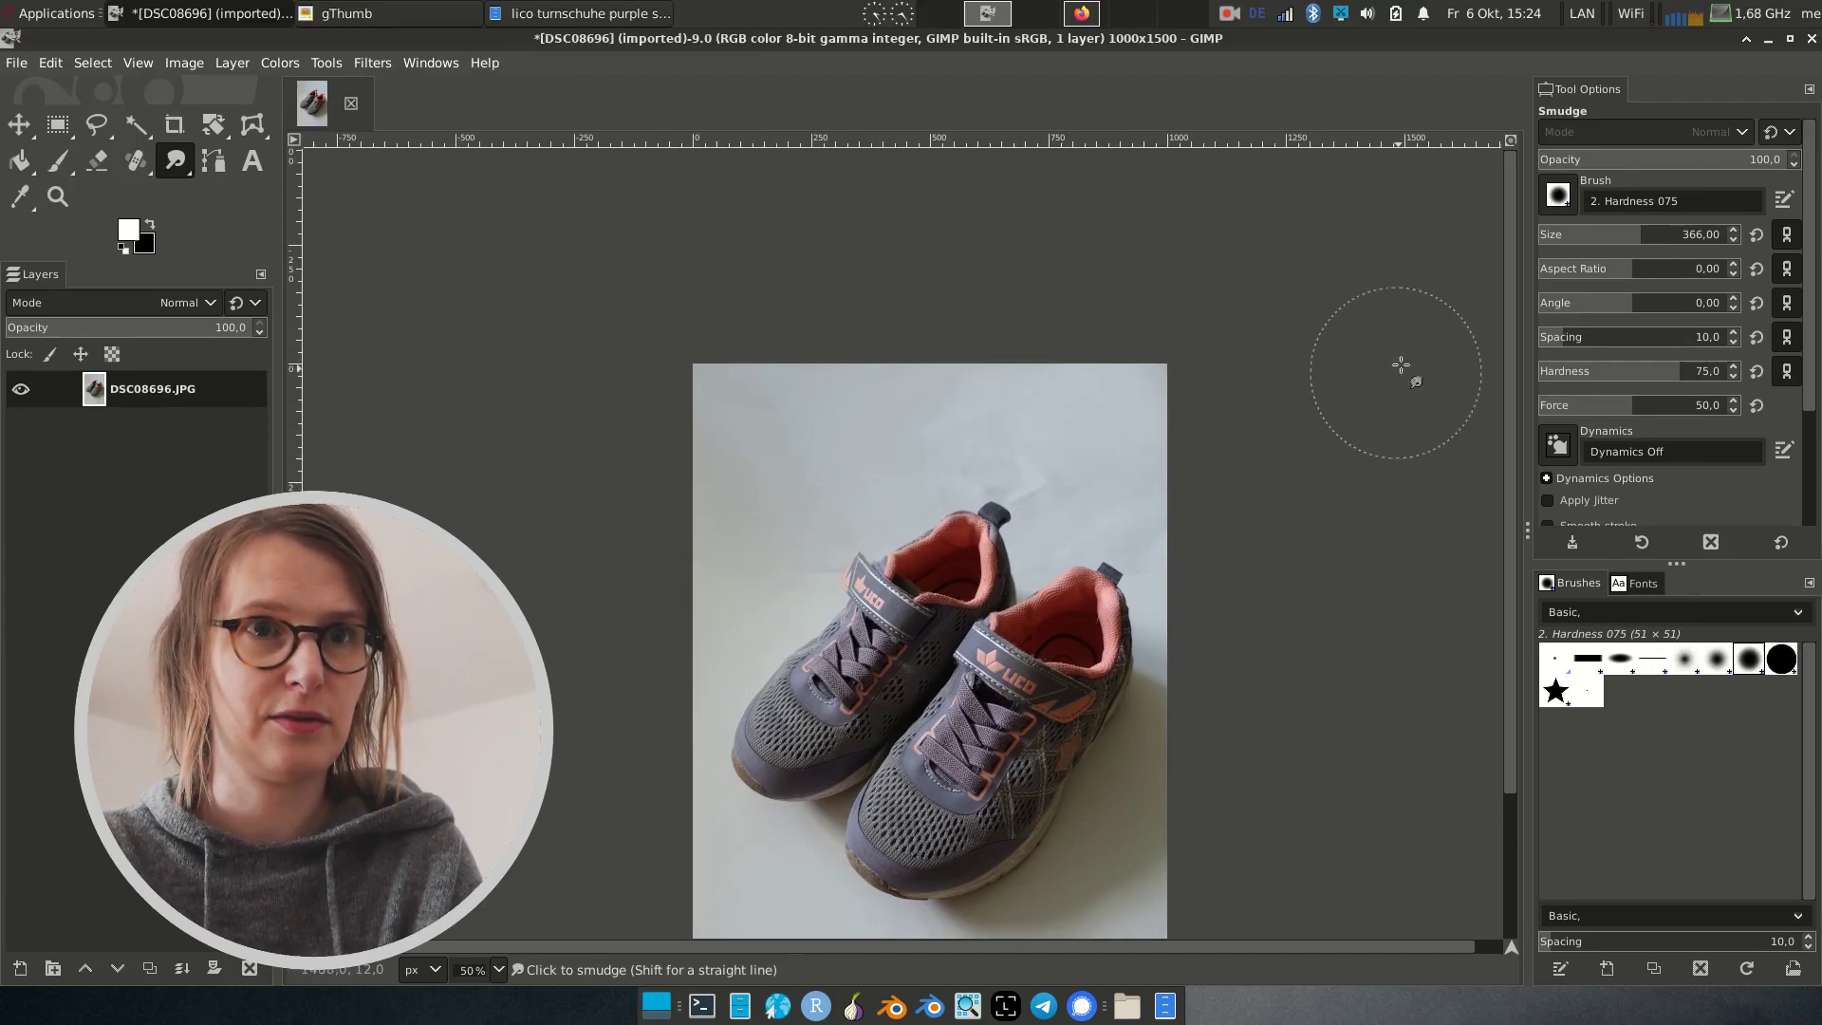
scroll(1066, 407, "down", 2)
scroll(1091, 386, "down", 1)
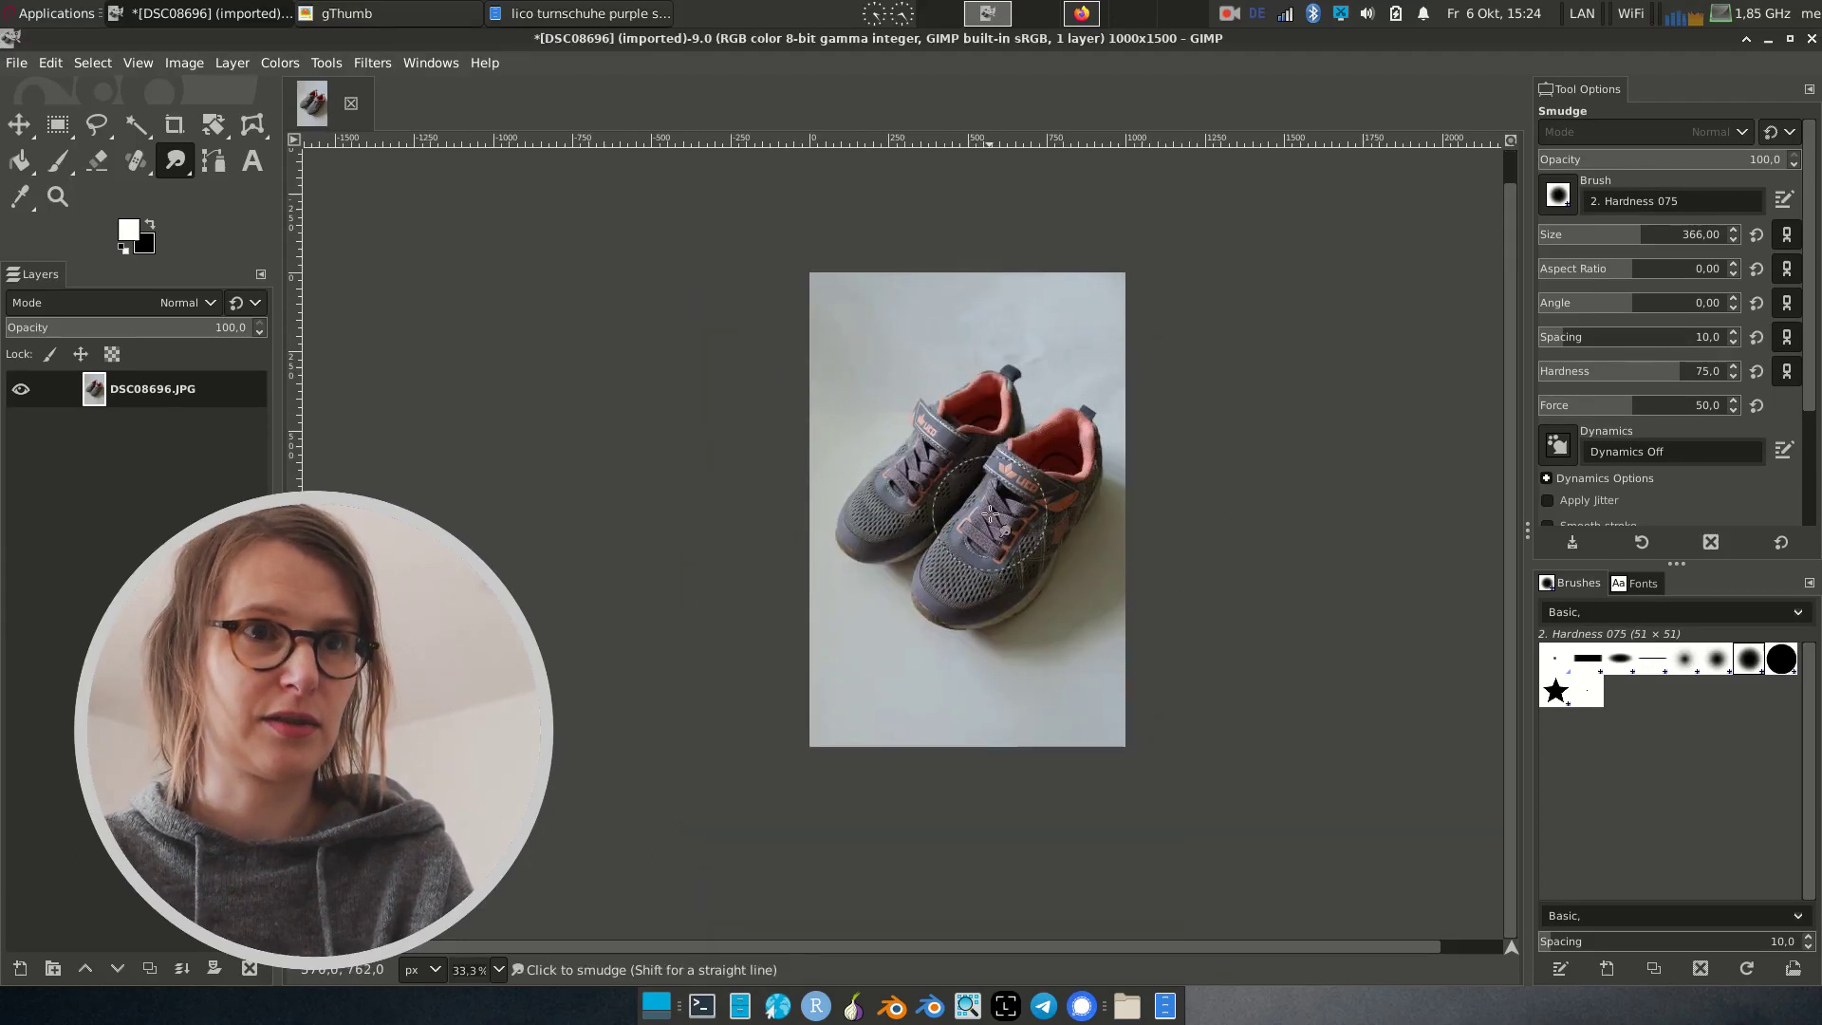
Step: Copy the smudged photo layer, paste it as a new layer above the original and duplicate the pasted layer
key("ctrl+c")
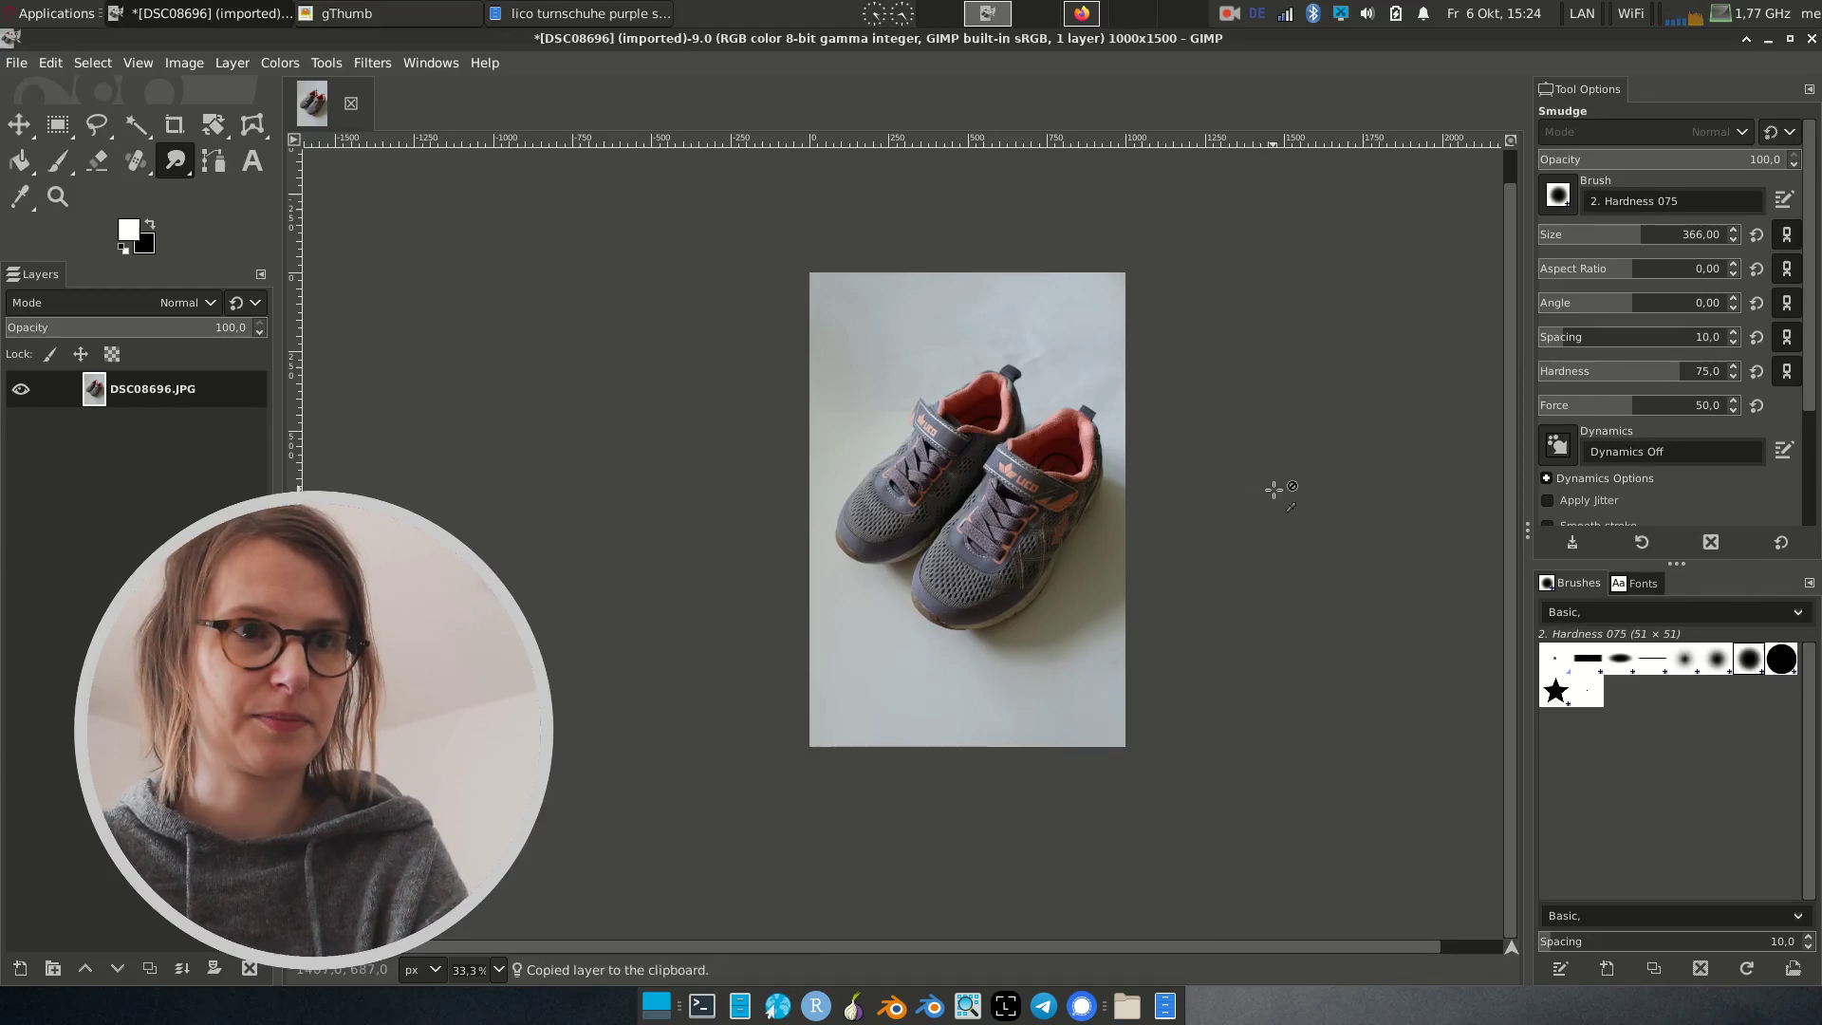
key("ctrl+v")
key("r")
left_click(17, 391)
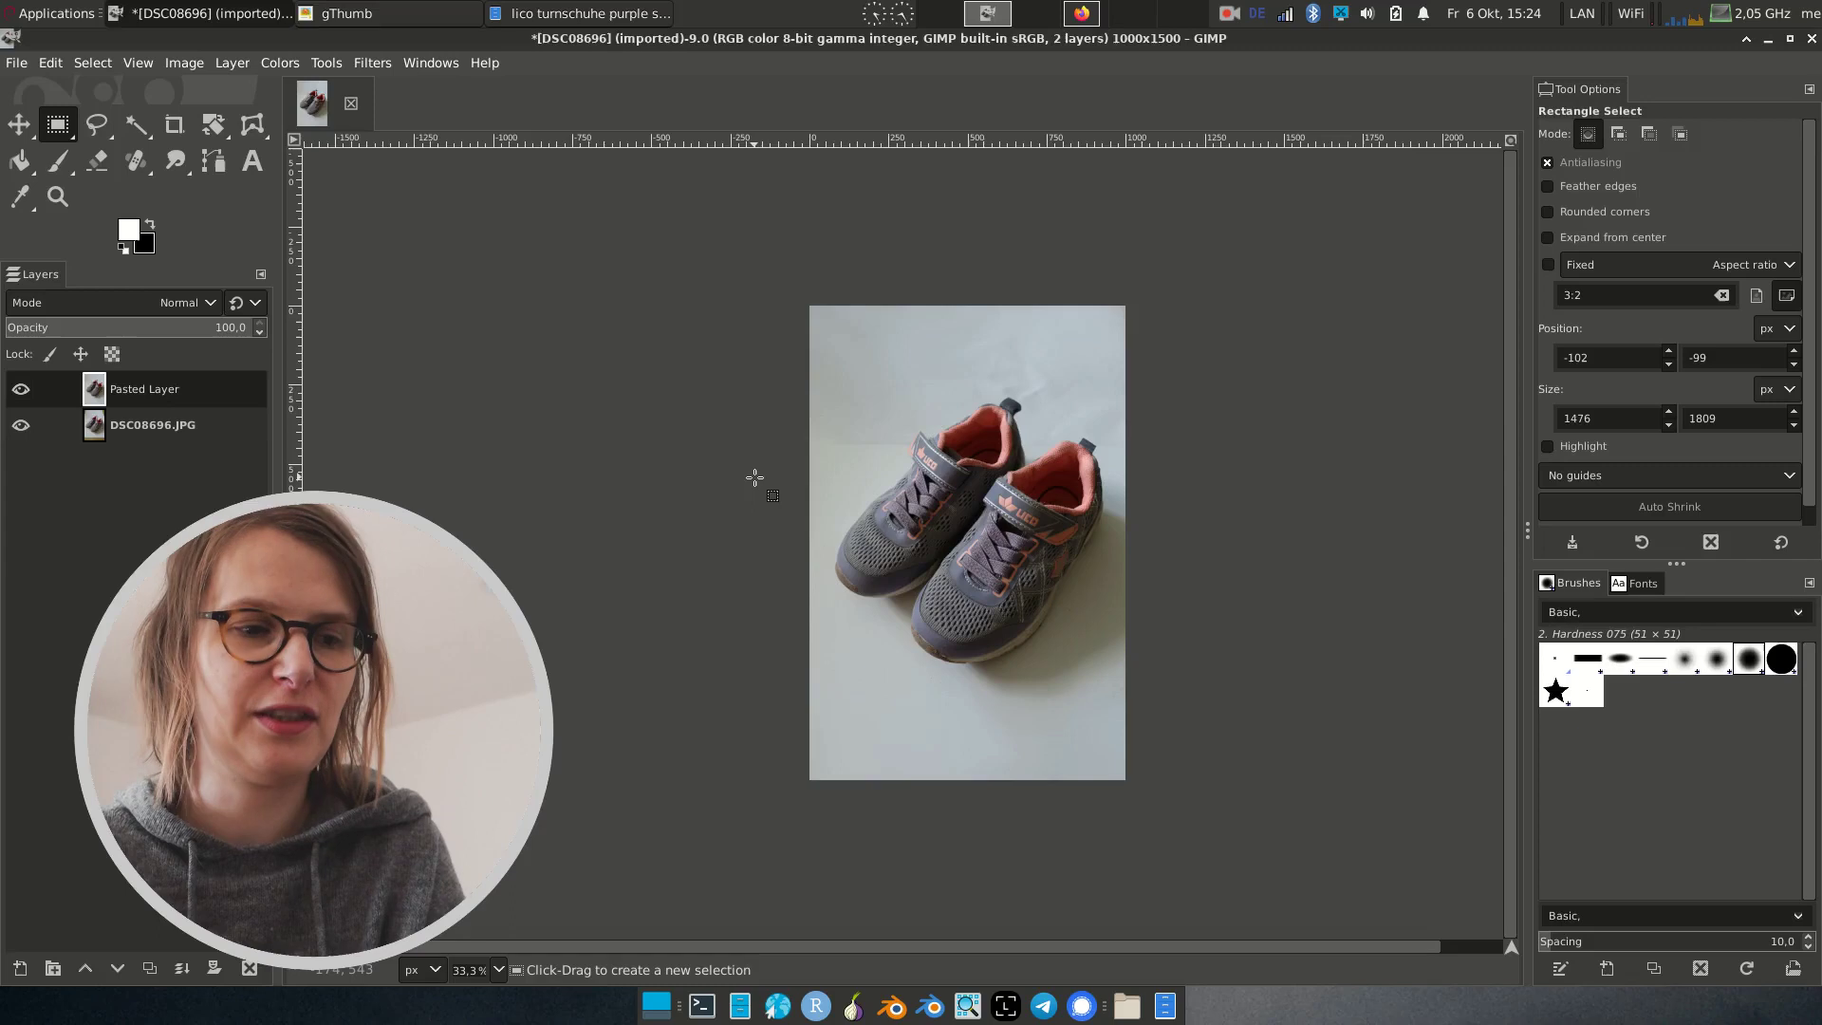
key("ctrl+shift+d")
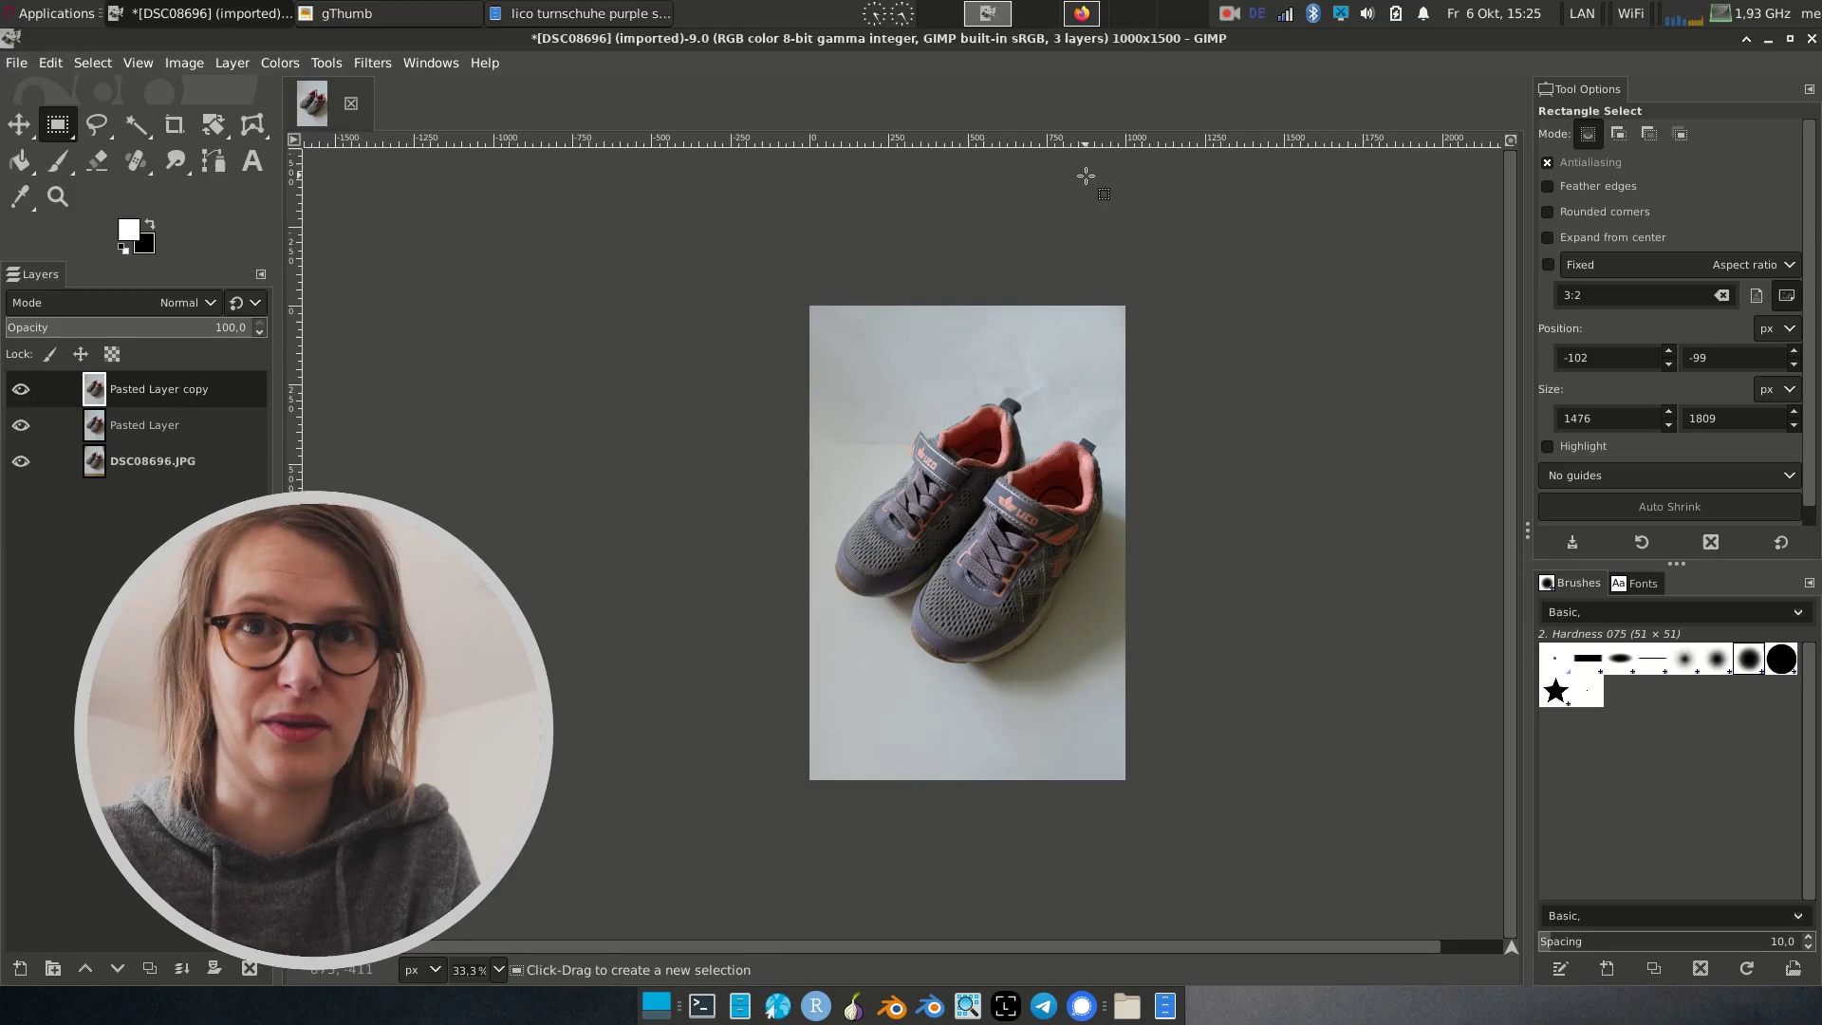
Step: Brighten the top layer with Levels, sampling the white point from the paper background and setting the high output level to 210
left_click(280, 62)
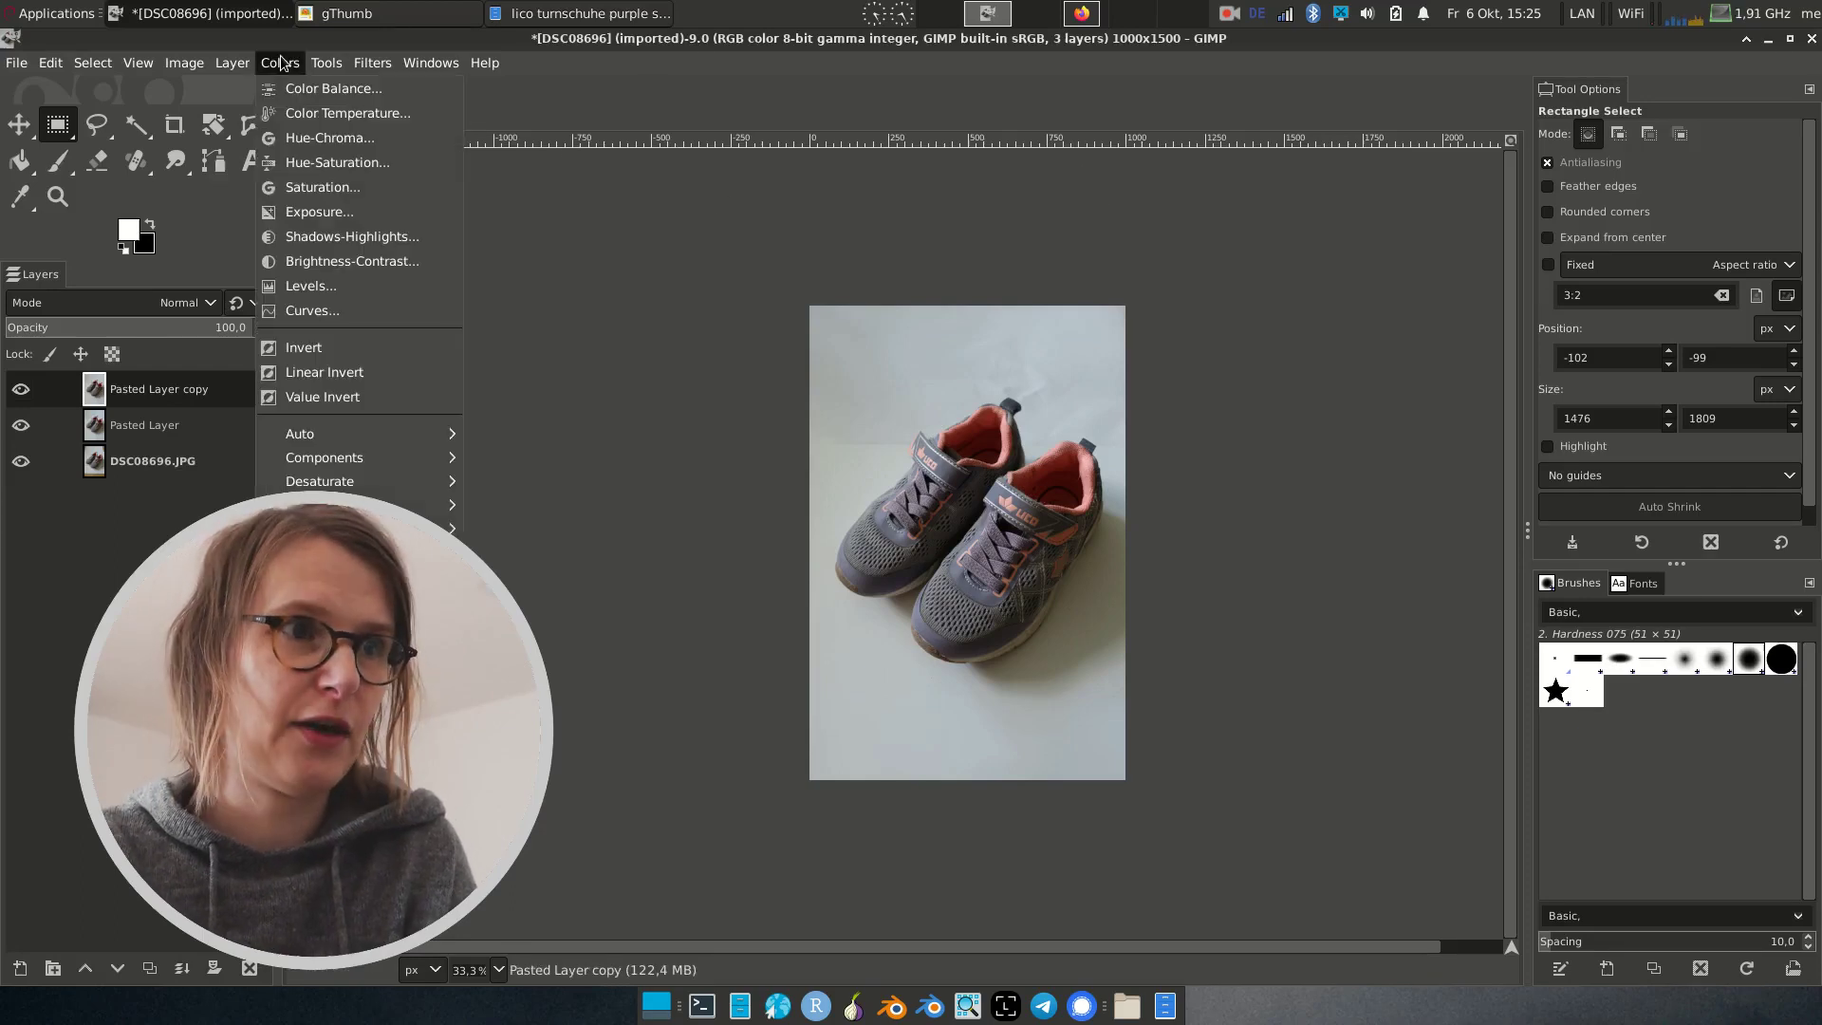
left_click(399, 292)
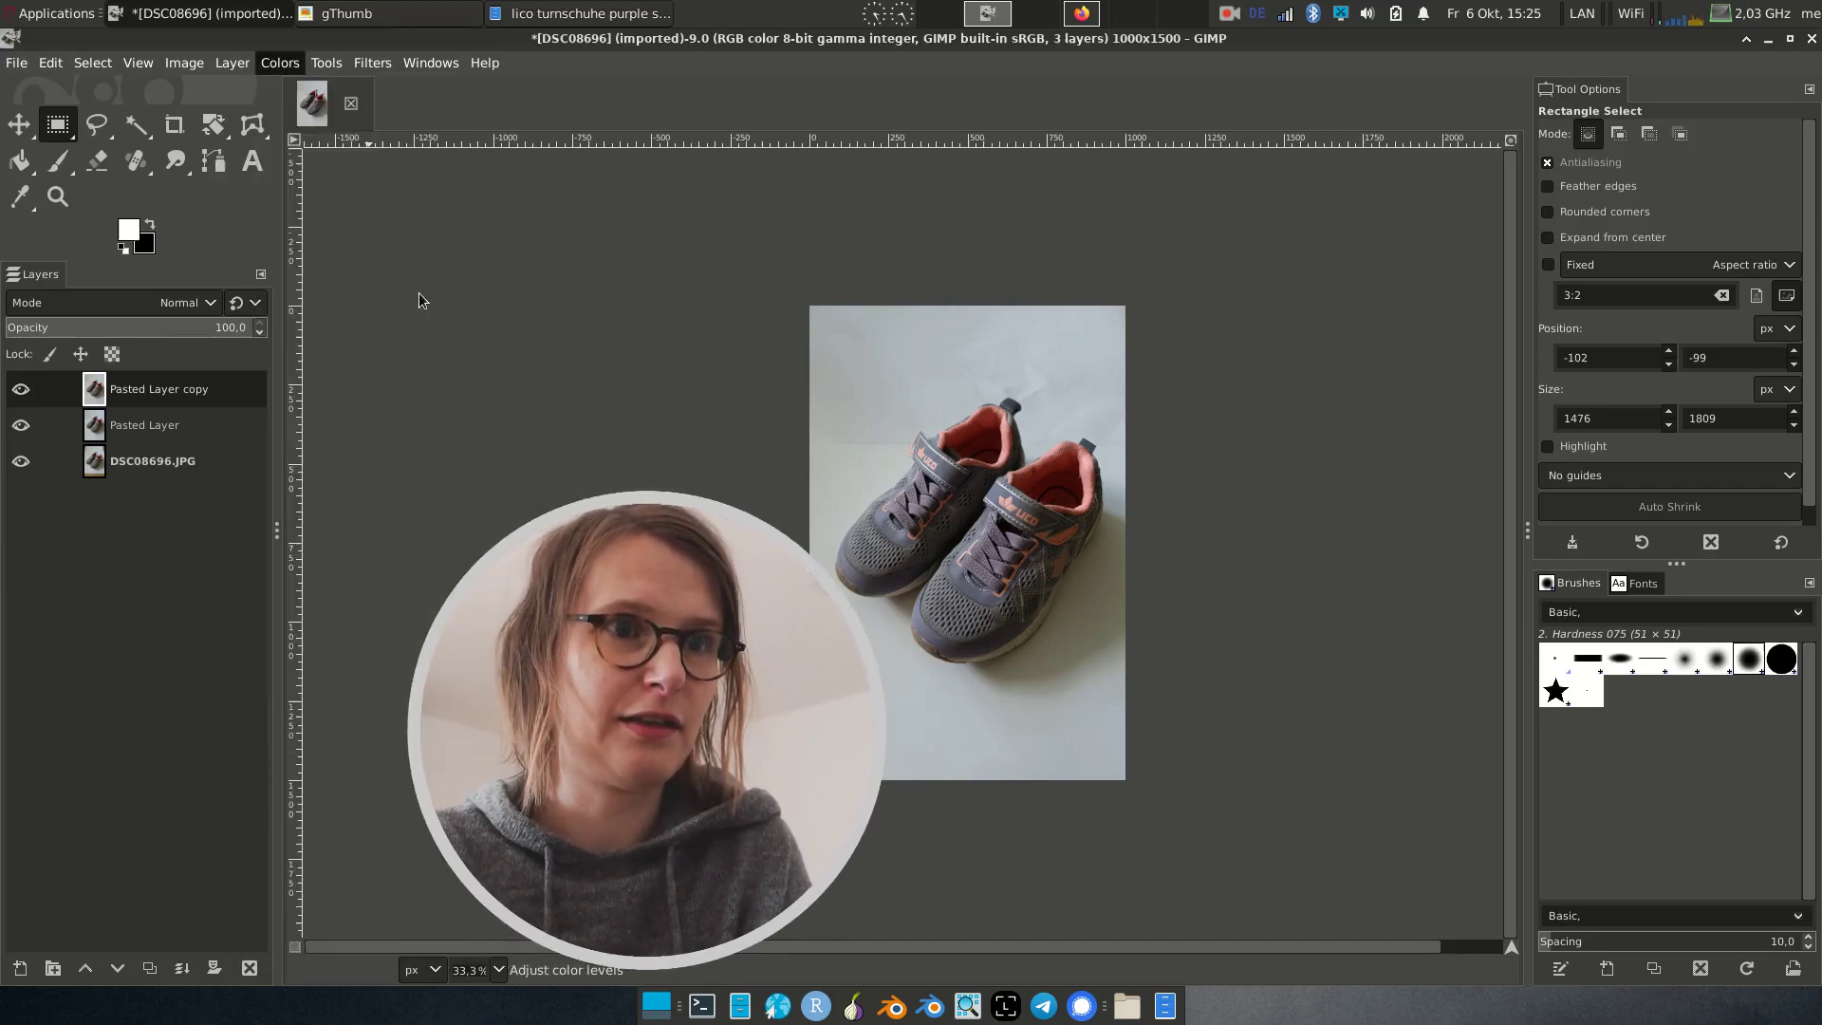
scroll(963, 424, "up", 1)
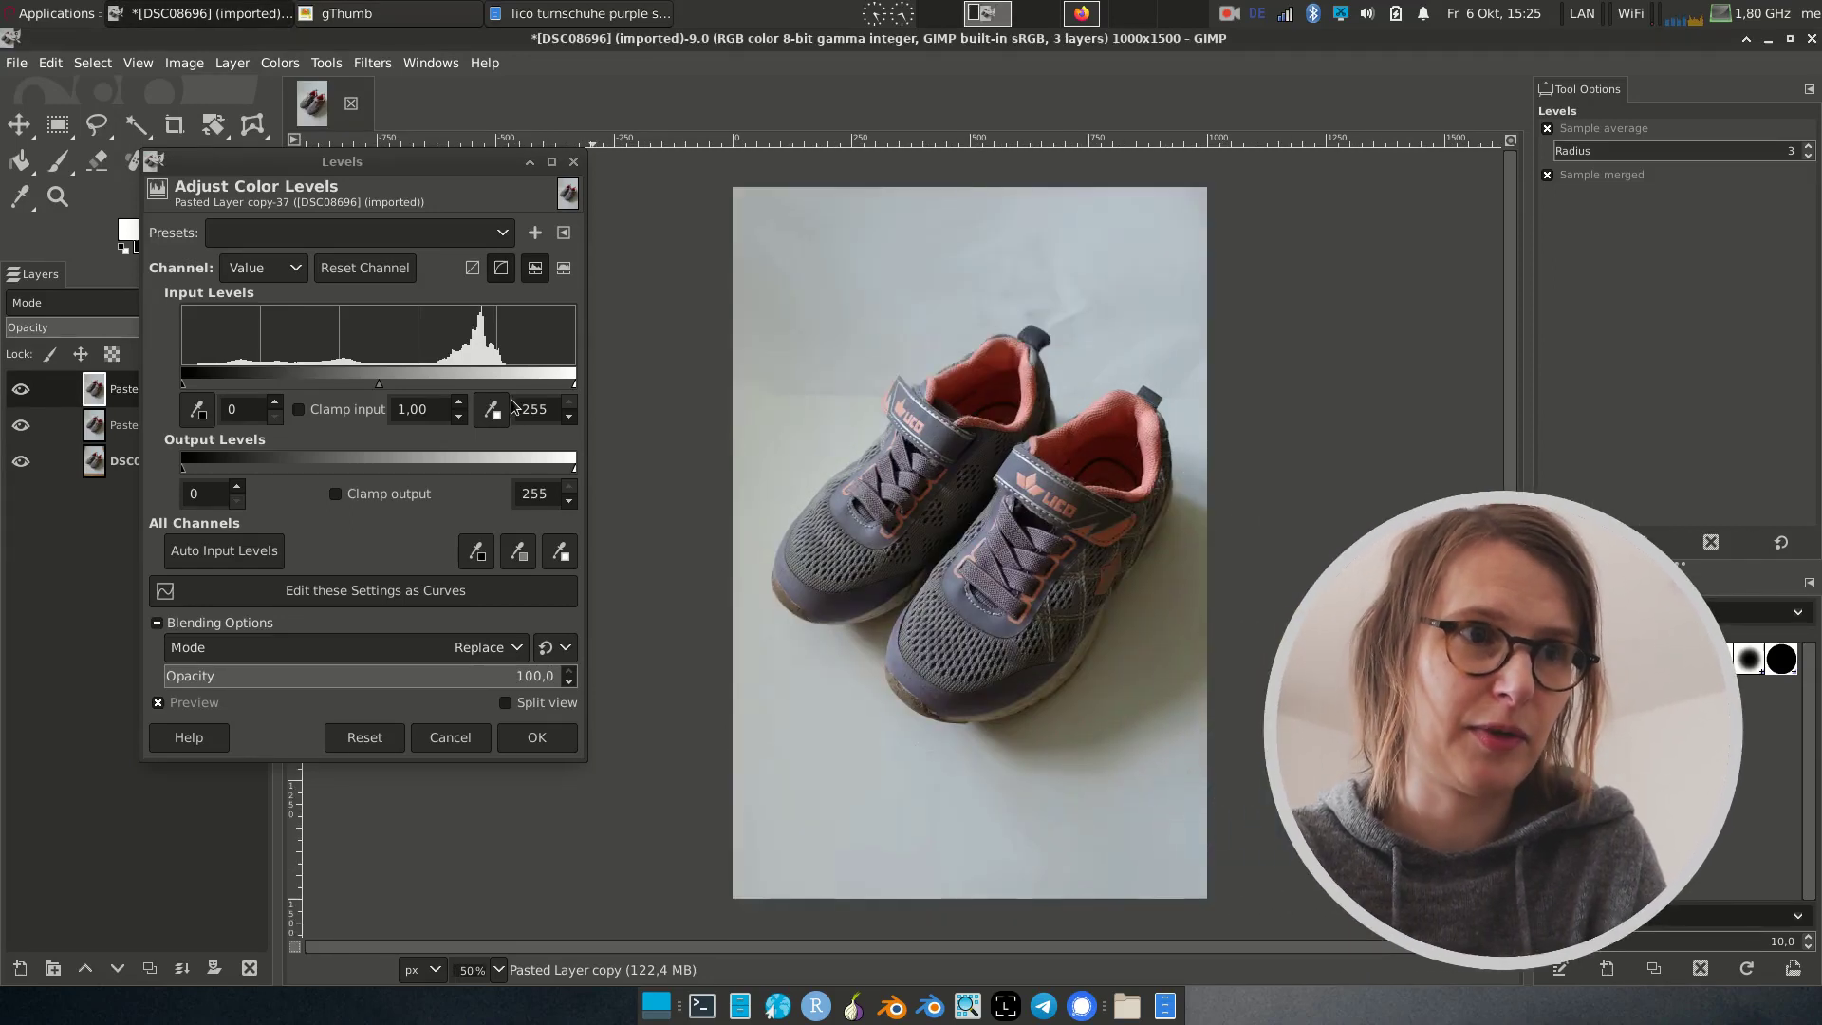
left_click(565, 556)
left_click(911, 247)
left_click(905, 250)
left_click(875, 243)
left_click(803, 243)
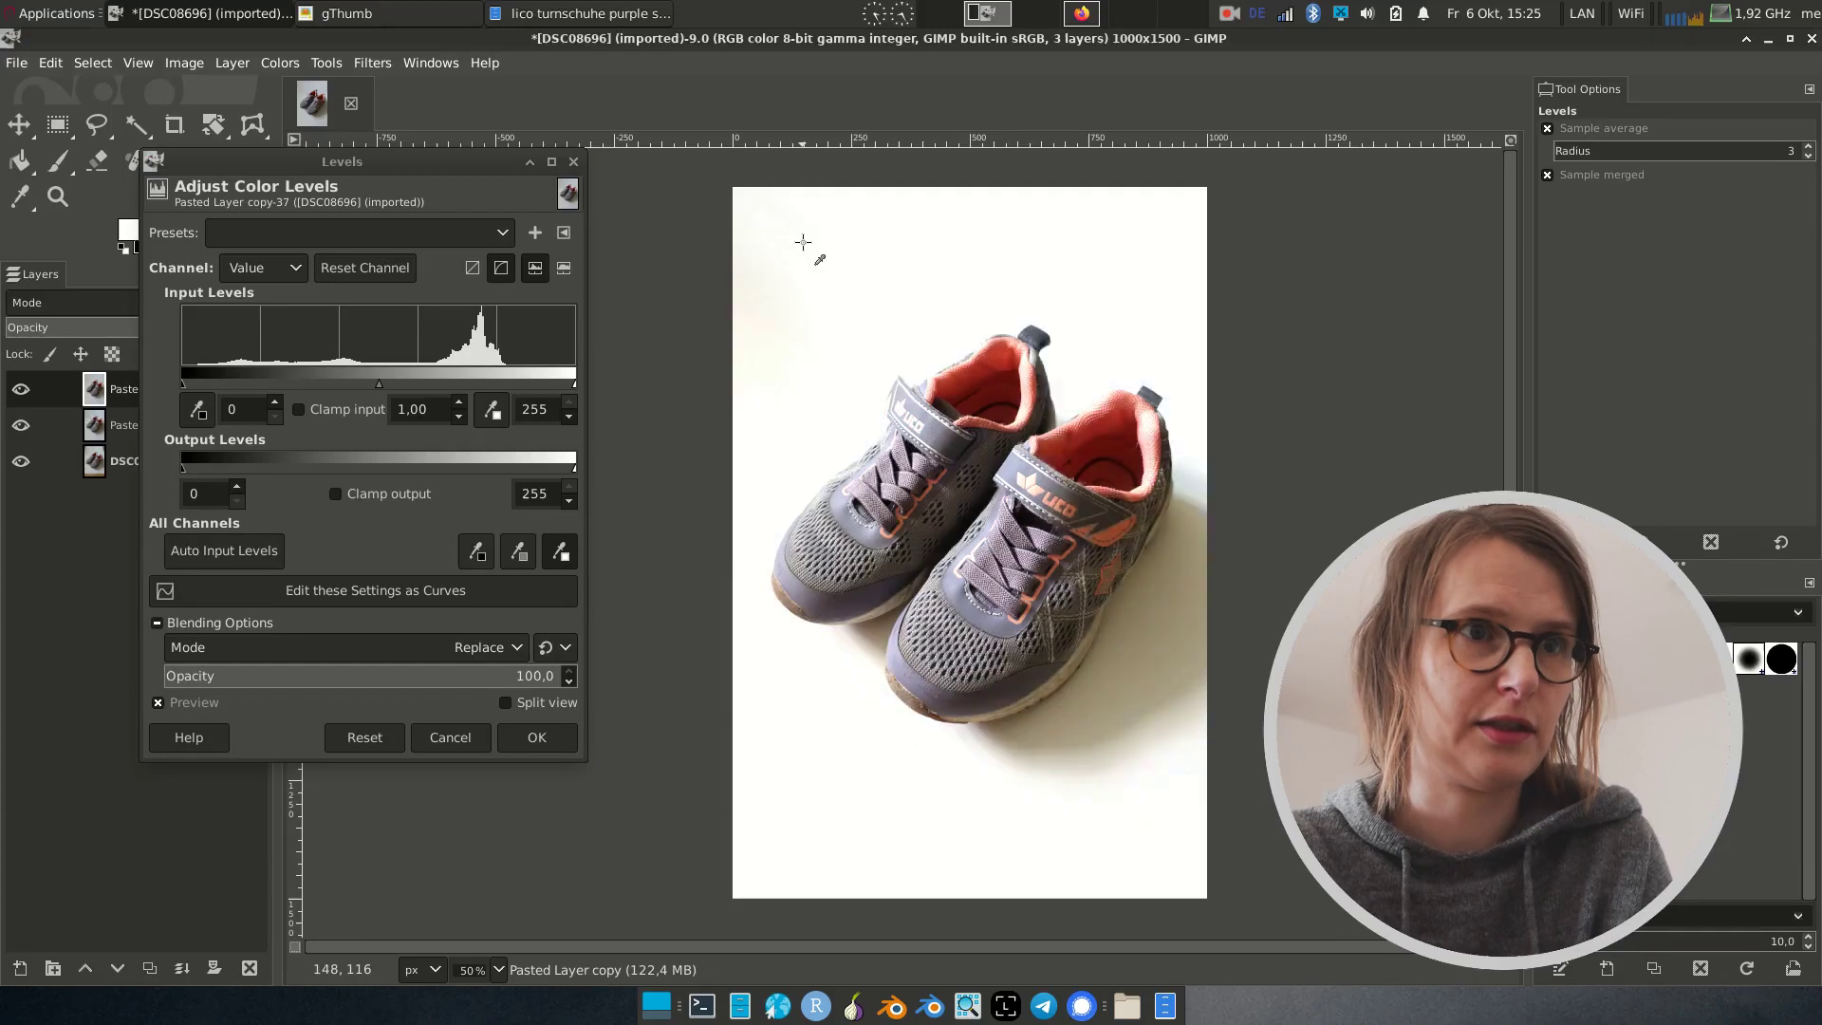
left_click(813, 806)
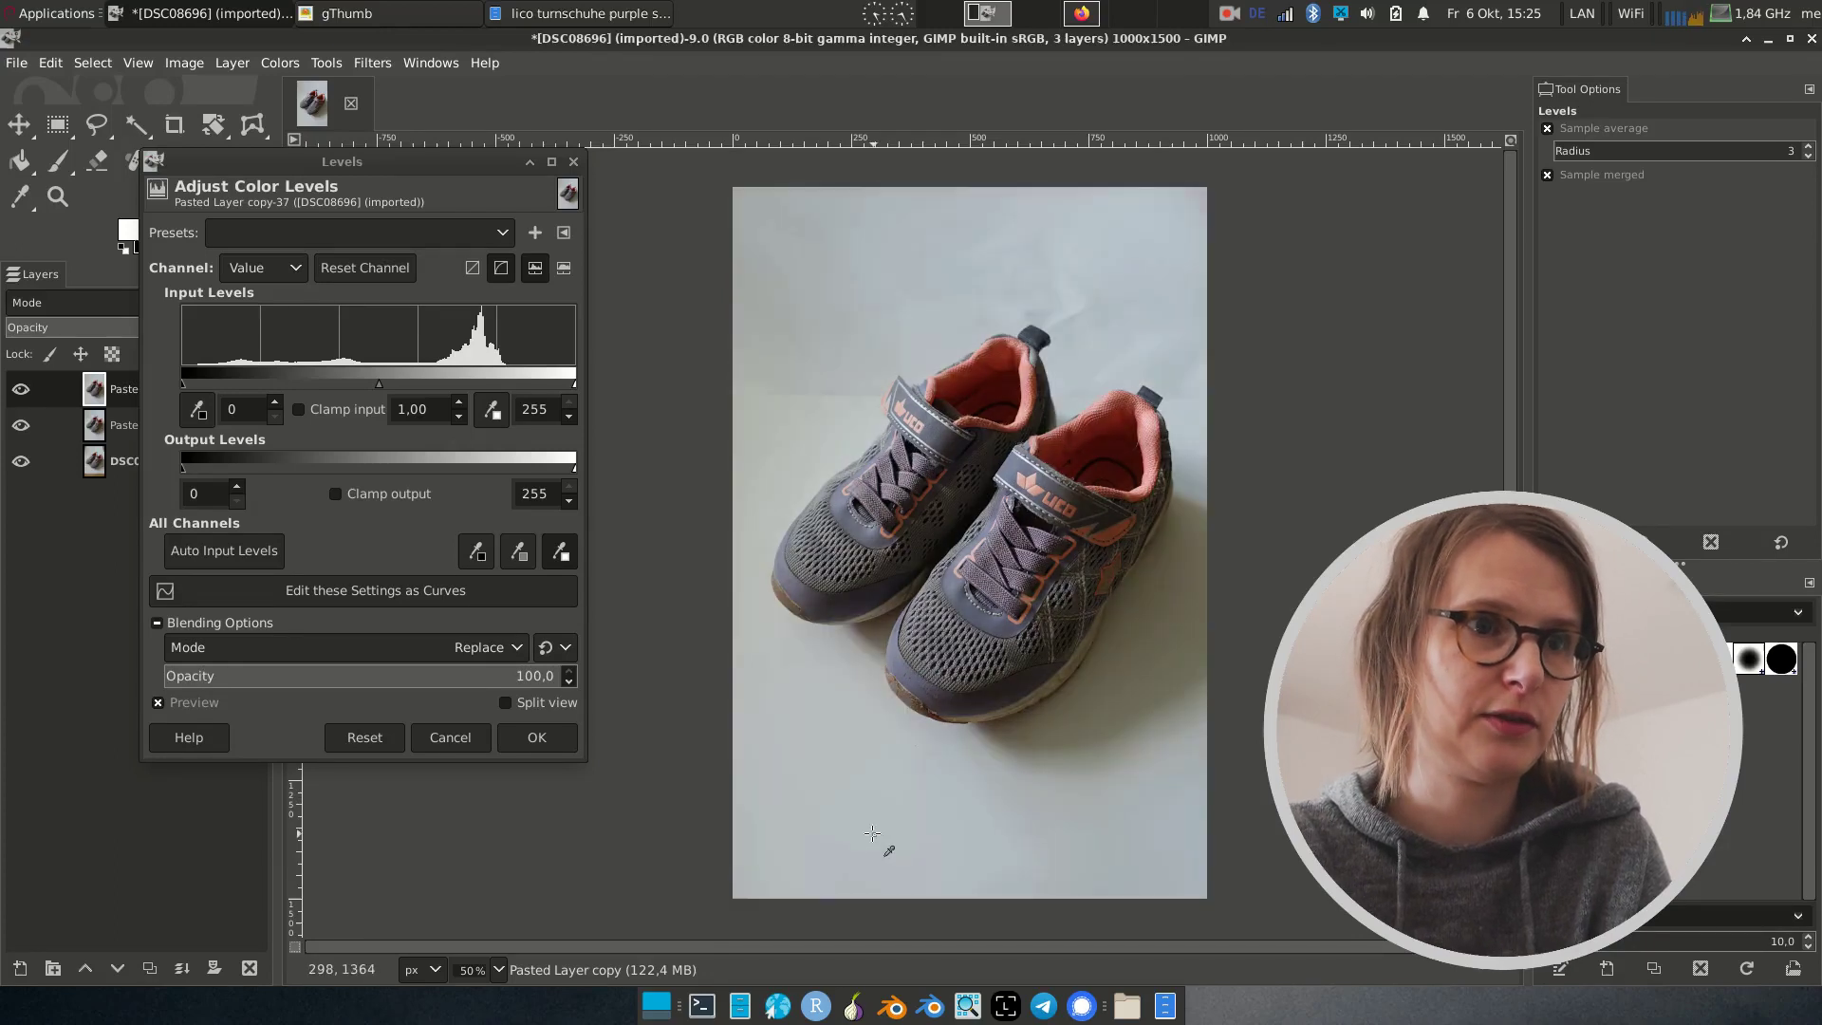
left_click_drag(575, 468, 505, 469)
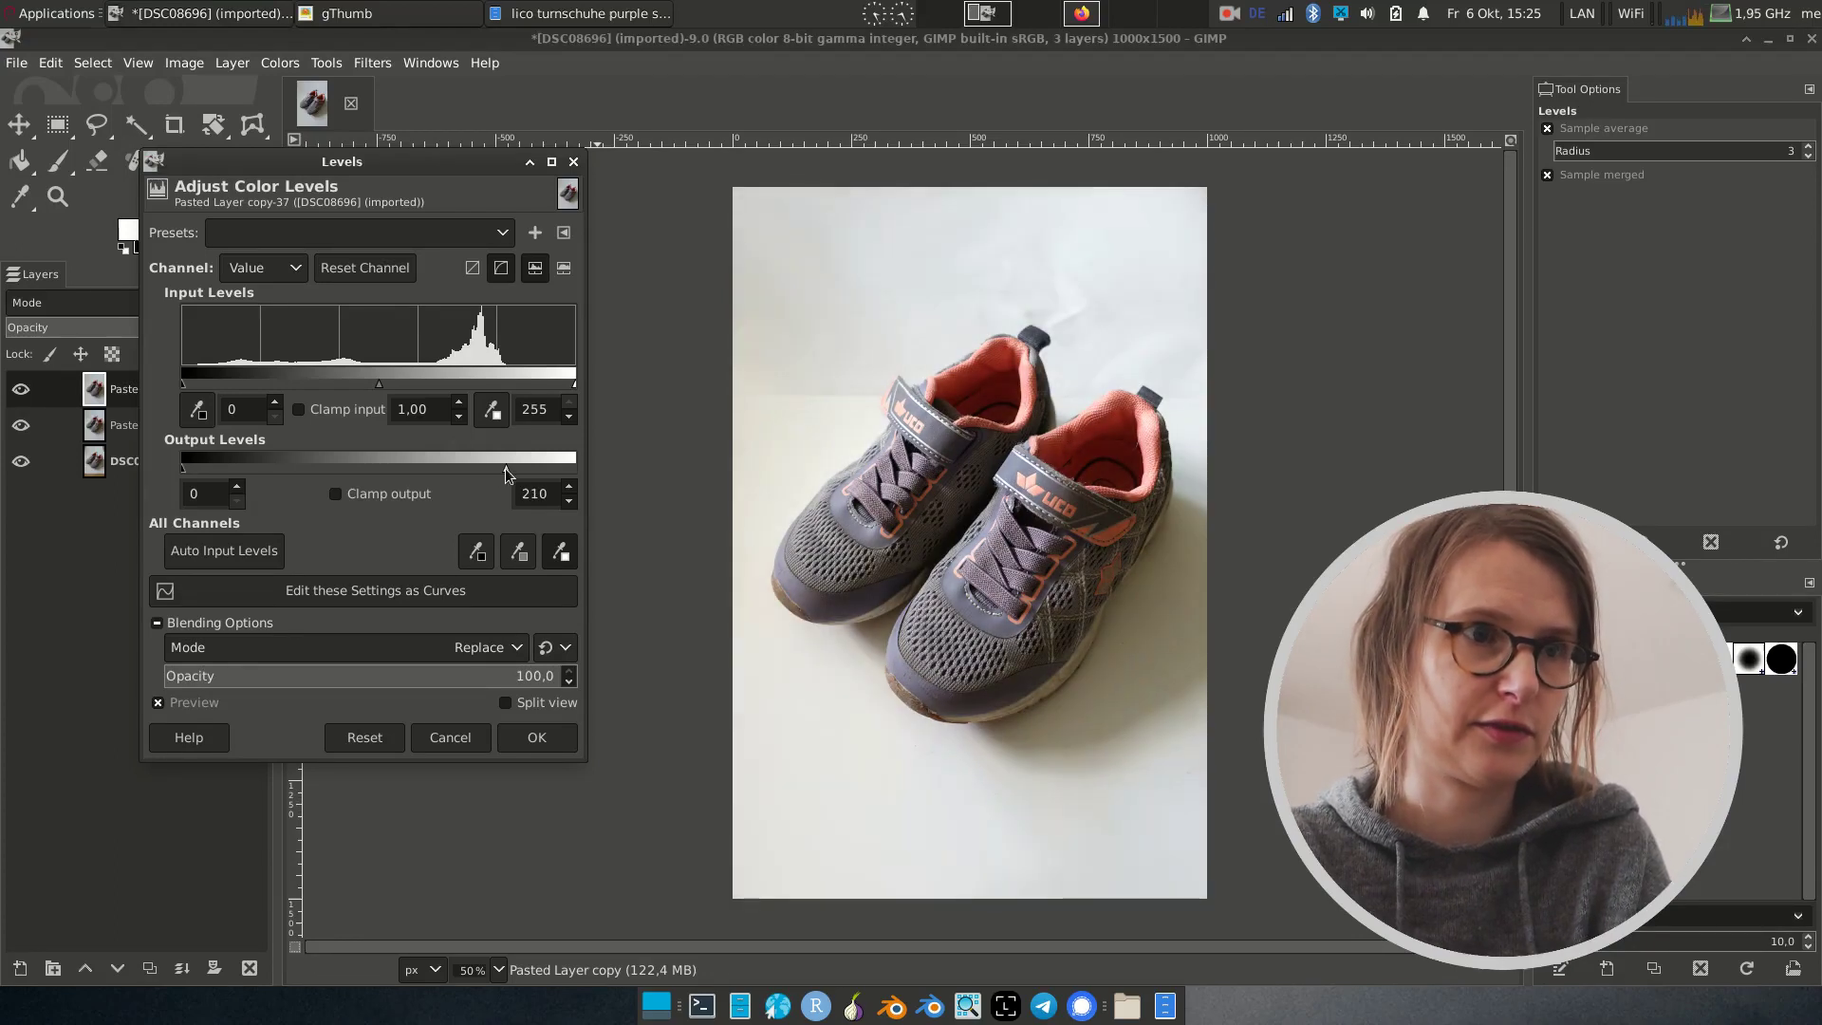
left_click(536, 737)
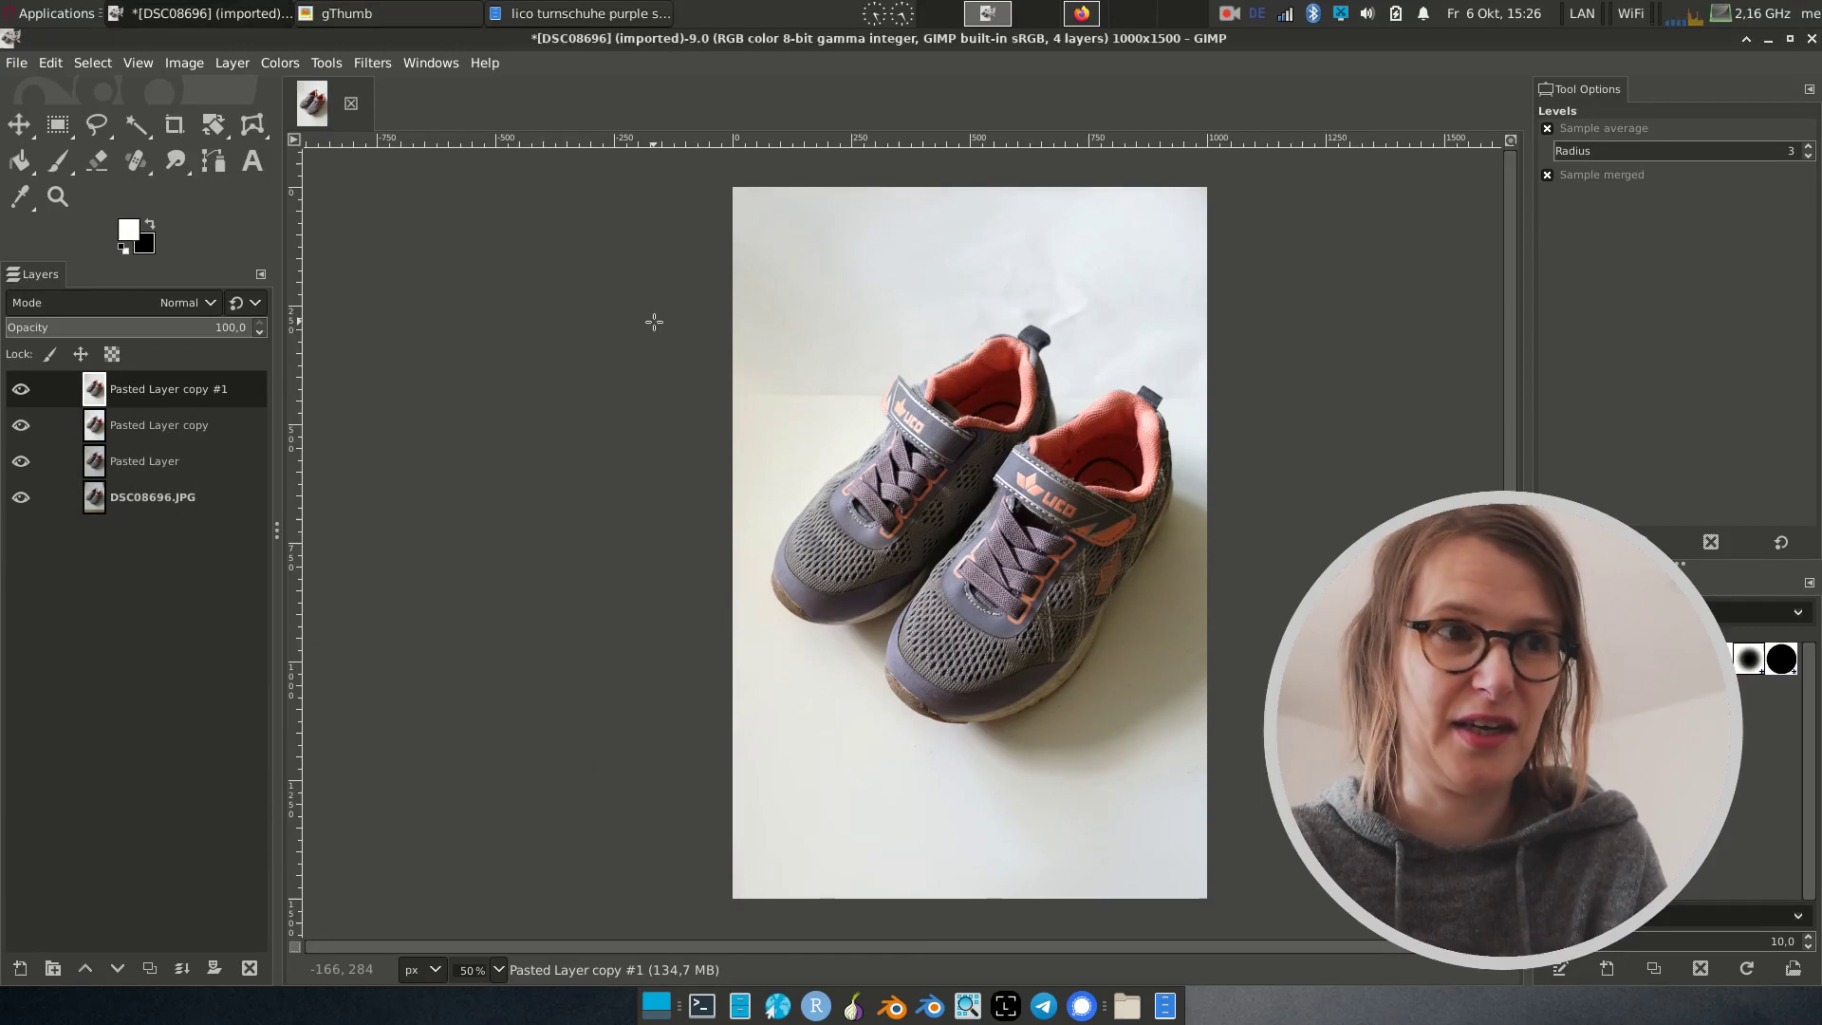
Step: Carry the Levels settings for Pasted Layer copy #1 over to Curves, raise the upper midtones and move the white endpoint to about 245, 244
left_click(654, 322)
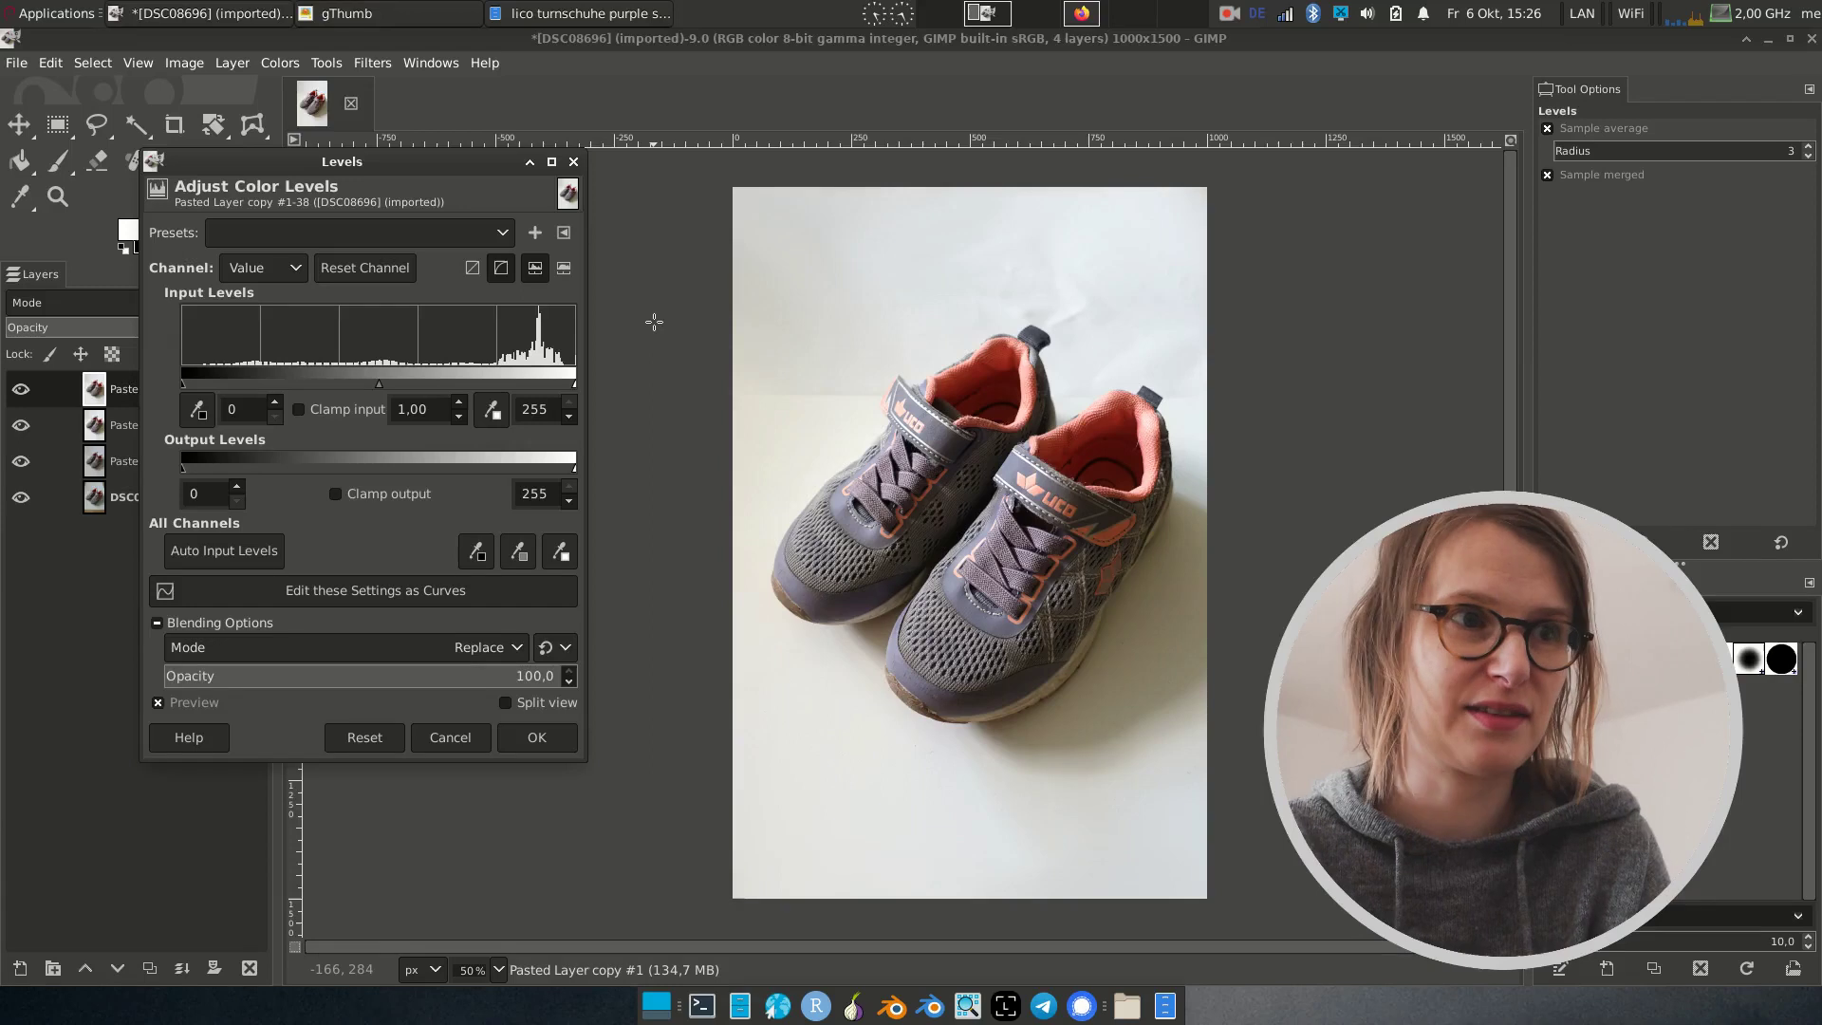
left_click_drag(379, 161, 515, 134)
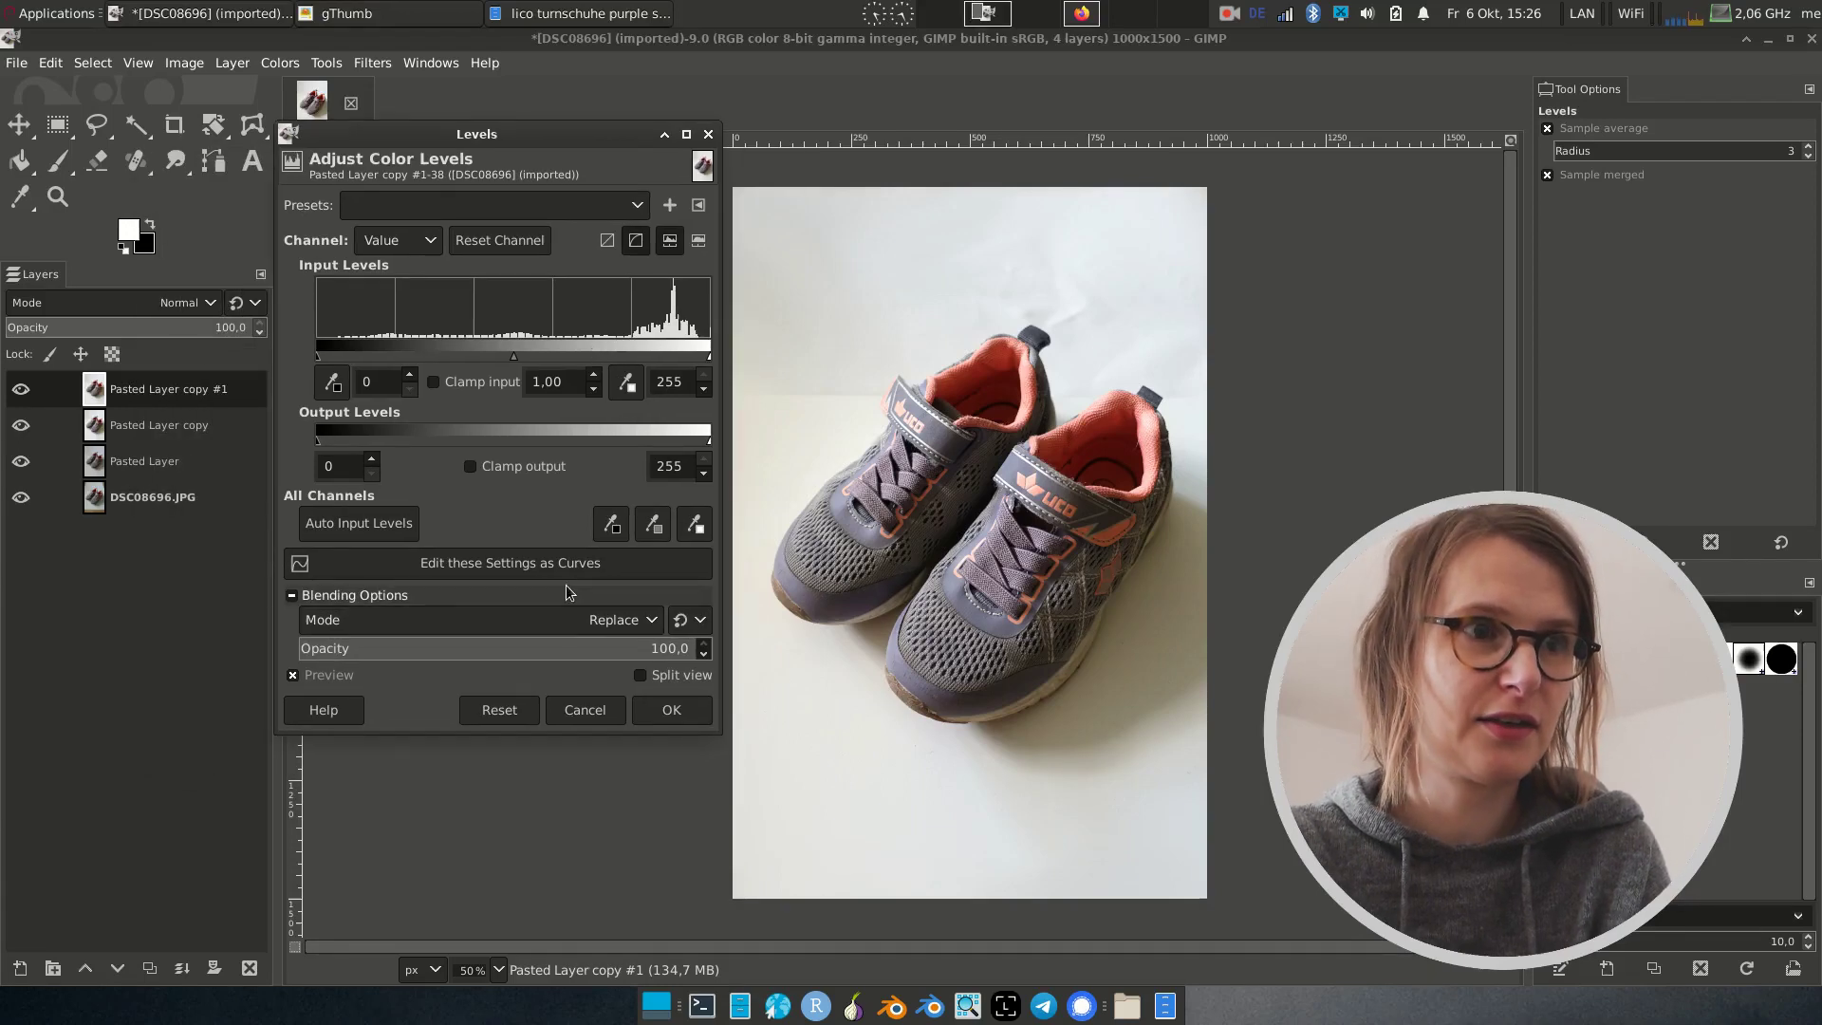
left_click(522, 566)
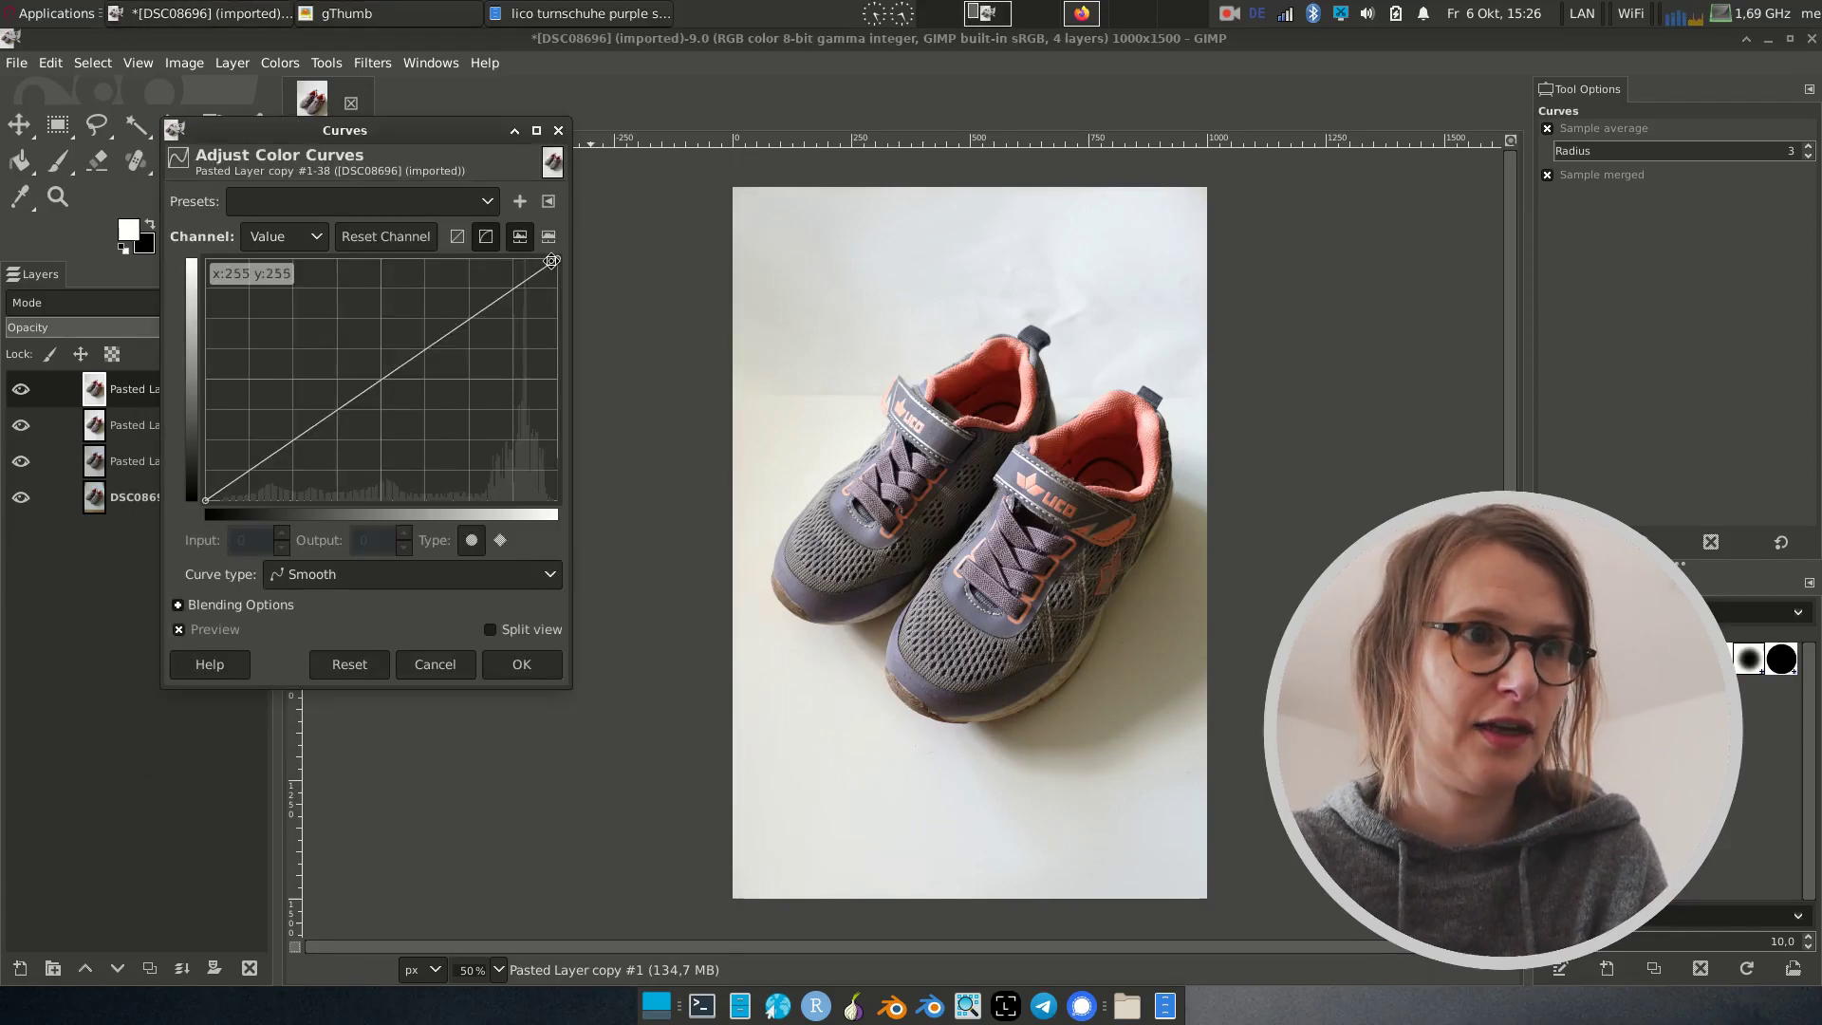
left_click_drag(551, 260, 515, 284)
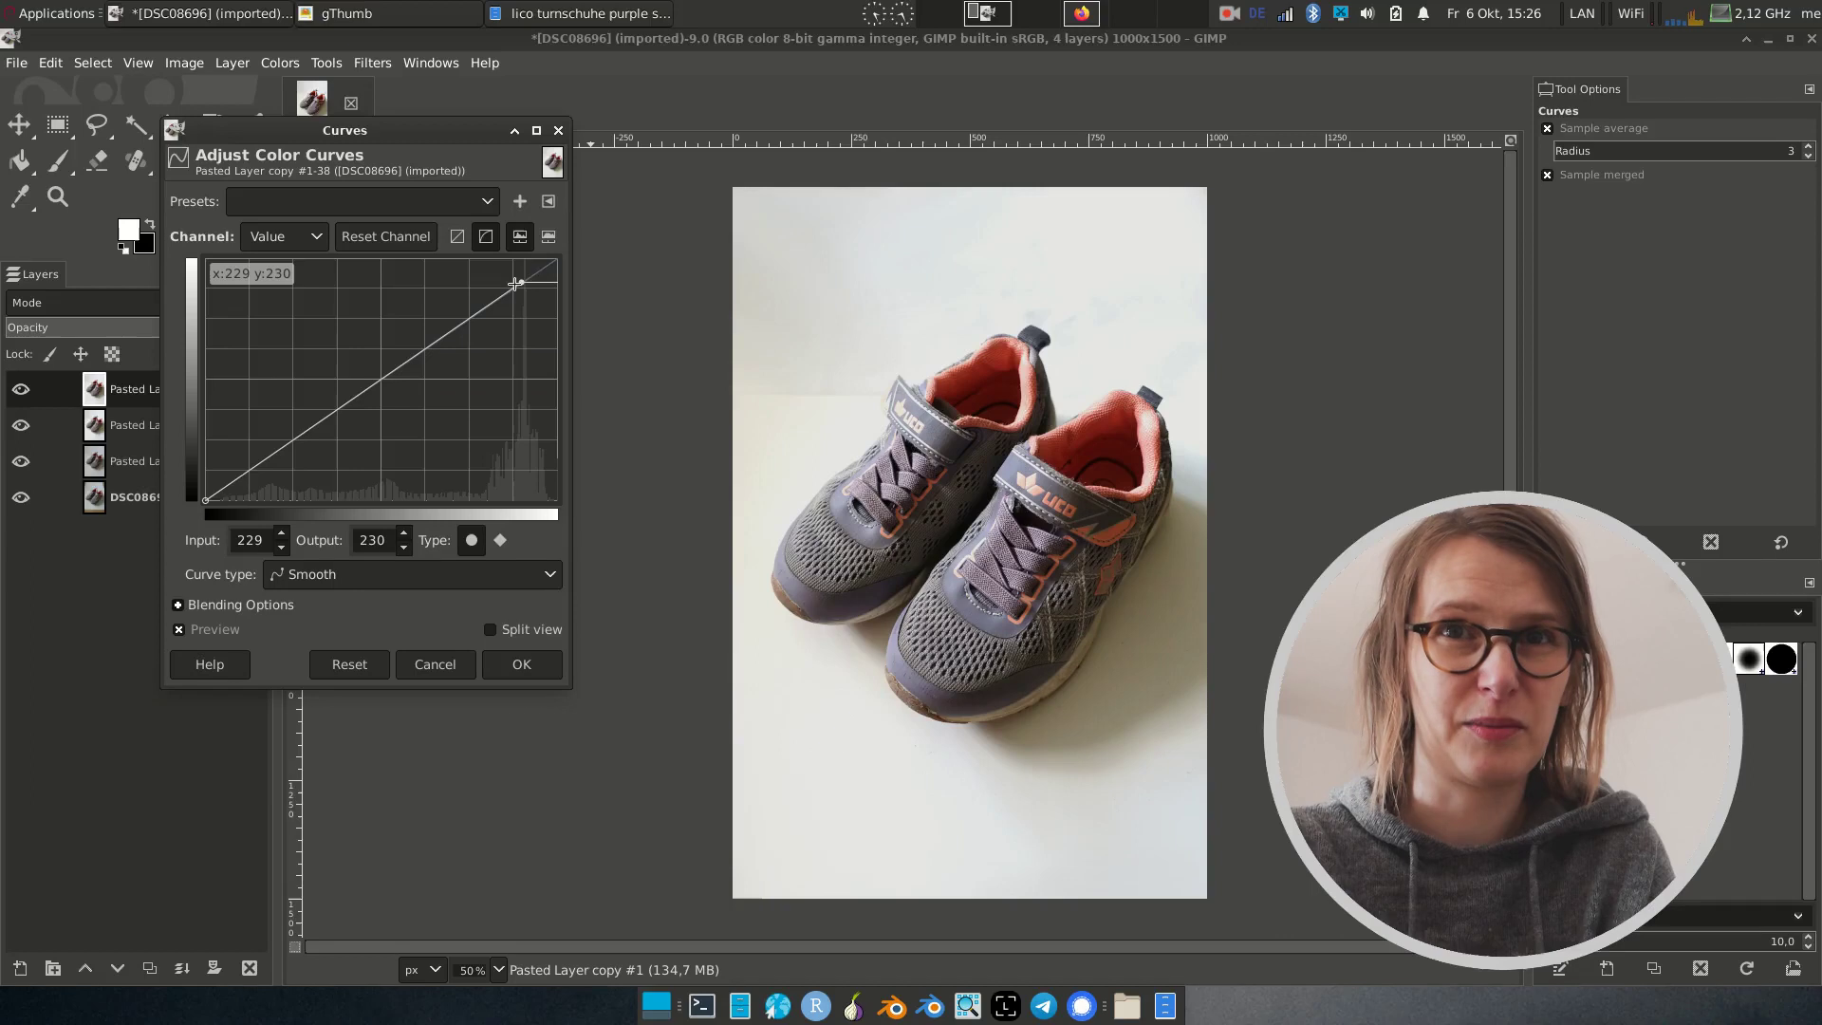
left_click_drag(514, 283, 515, 280)
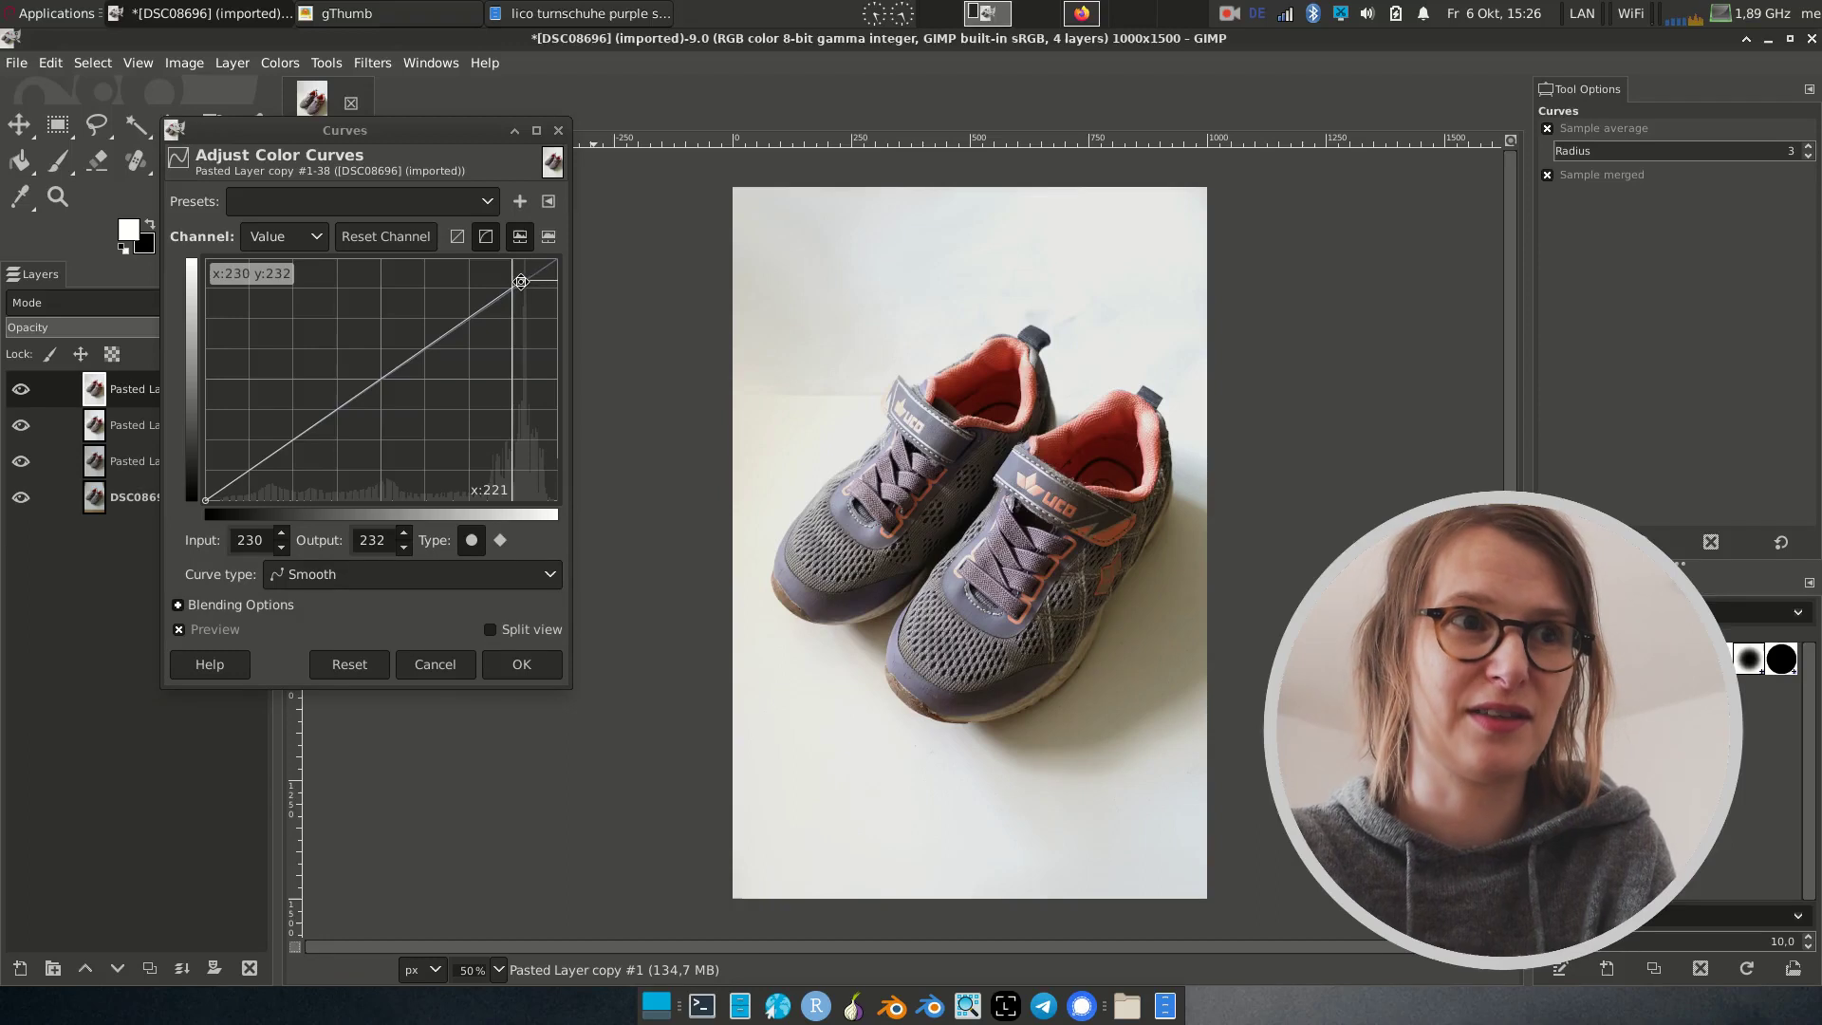
left_click_drag(458, 324, 549, 269)
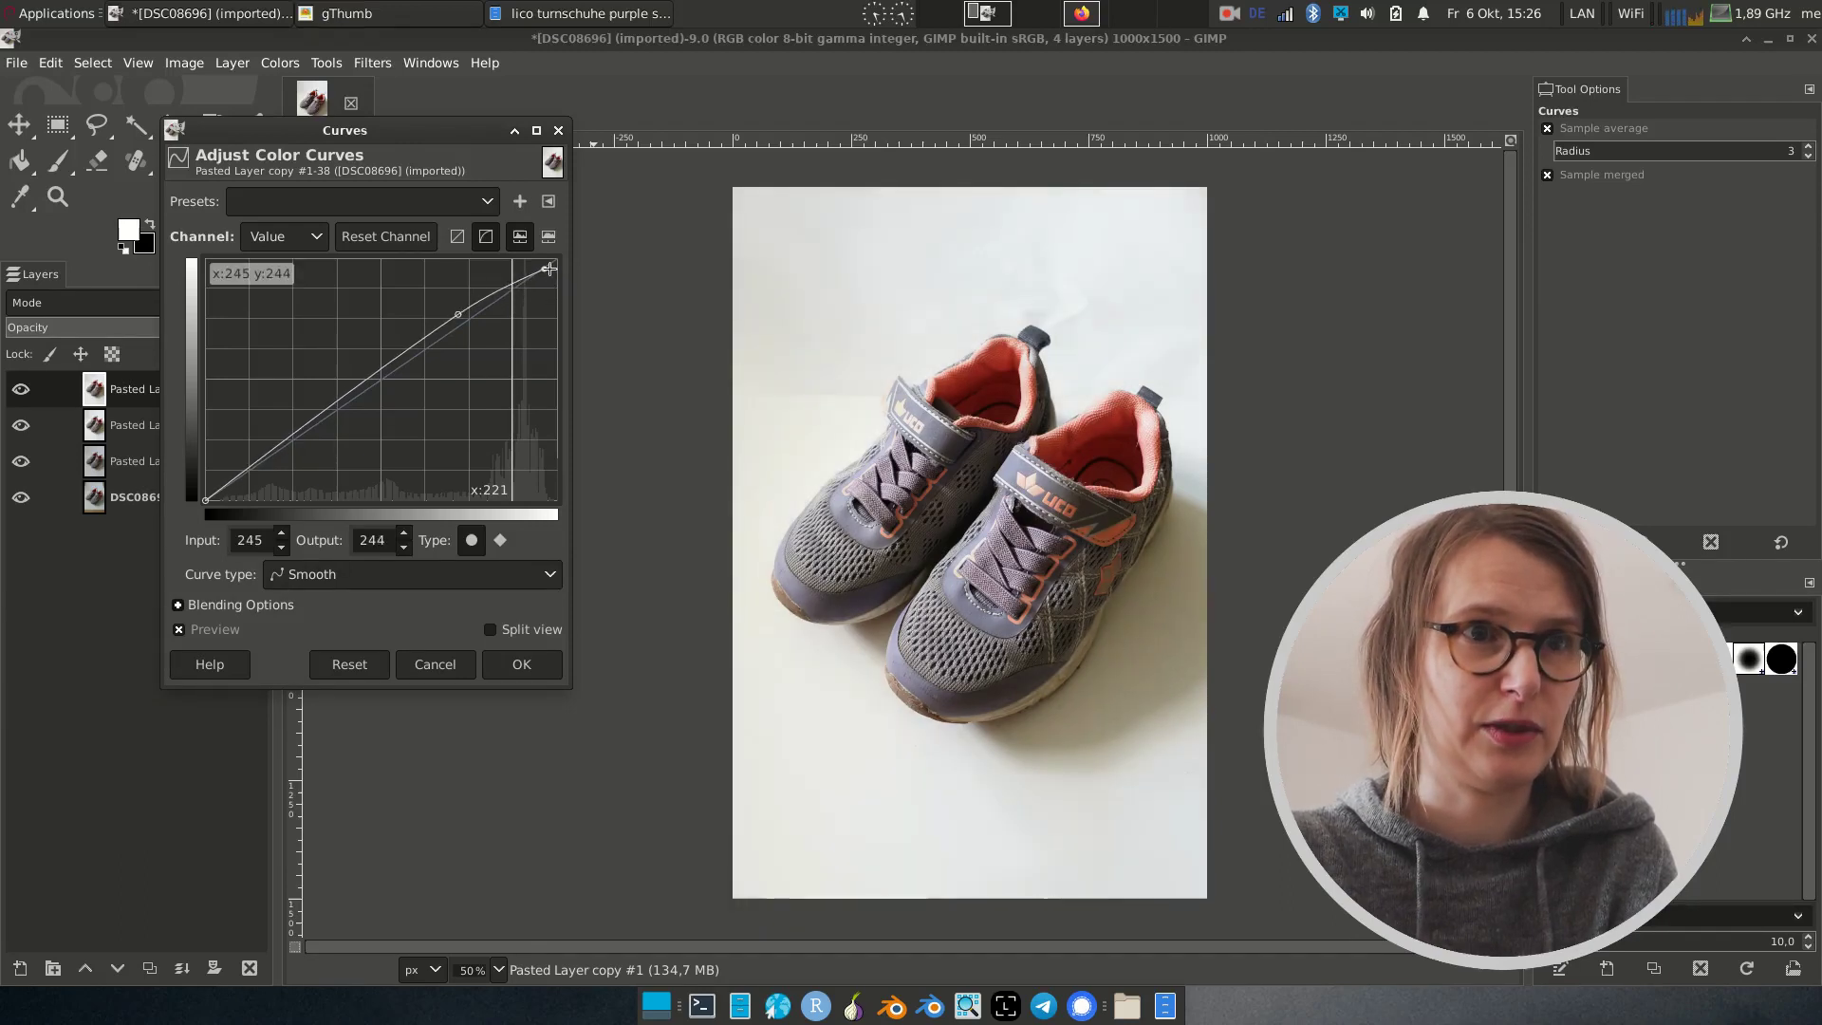
Step: Move the curve's black endpoint to about 20, 22 and its white endpoint to about 223, 206, lower the upper midtones, and apply it
left_click(206, 497)
mouse_move(206, 497)
left_mouse_down()
mouse_move(310, 432)
mouse_move(233, 479)
left_mouse_up()
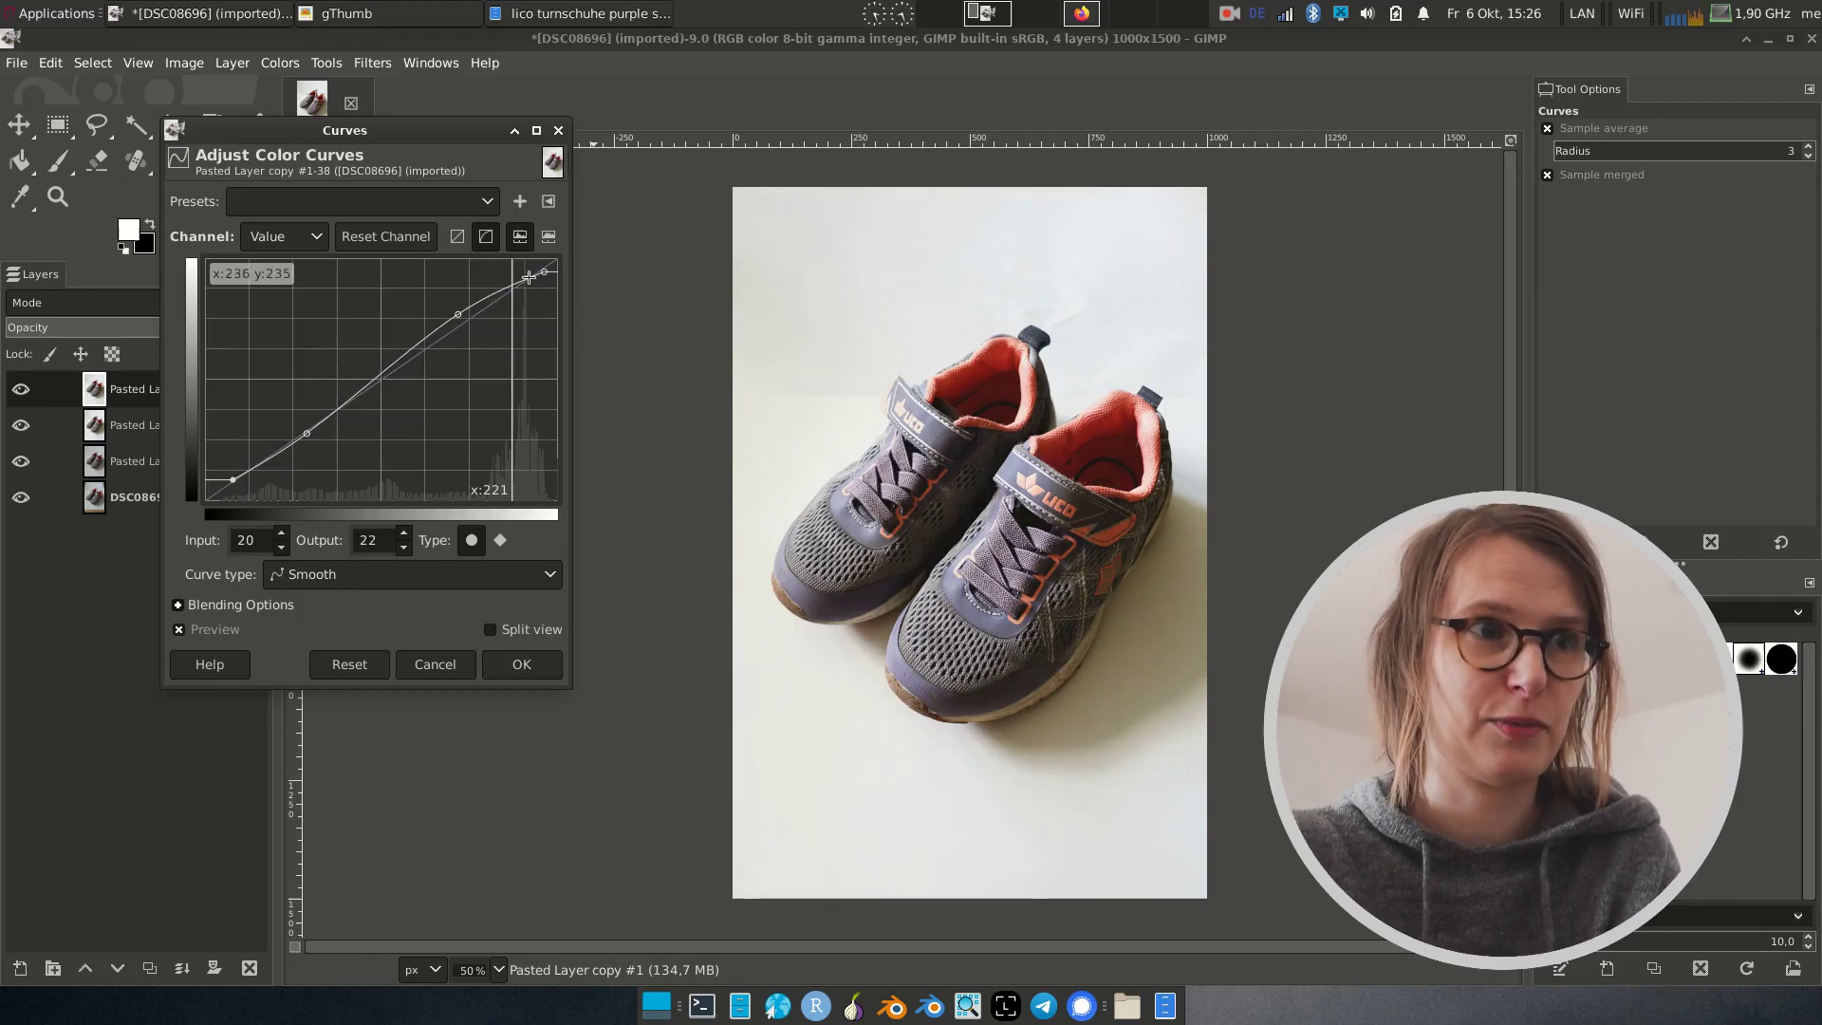
left_click_drag(455, 319, 458, 321)
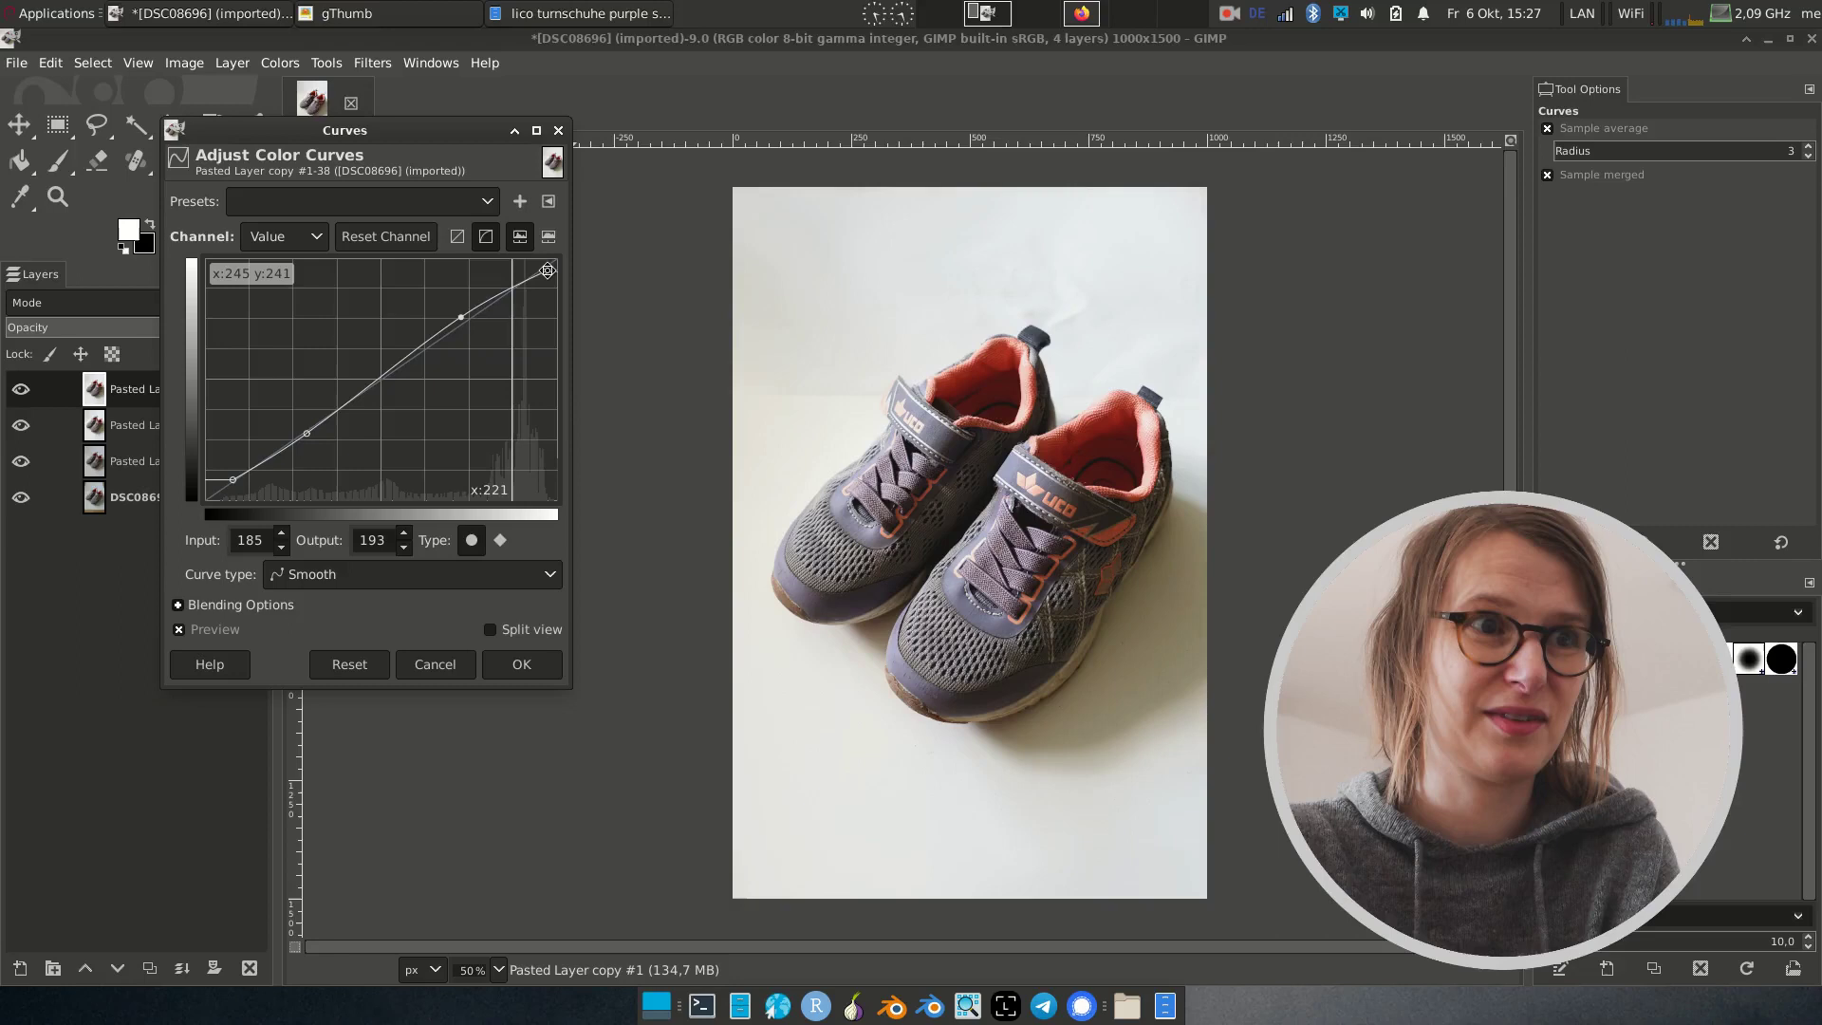
left_click_drag(543, 278, 514, 308)
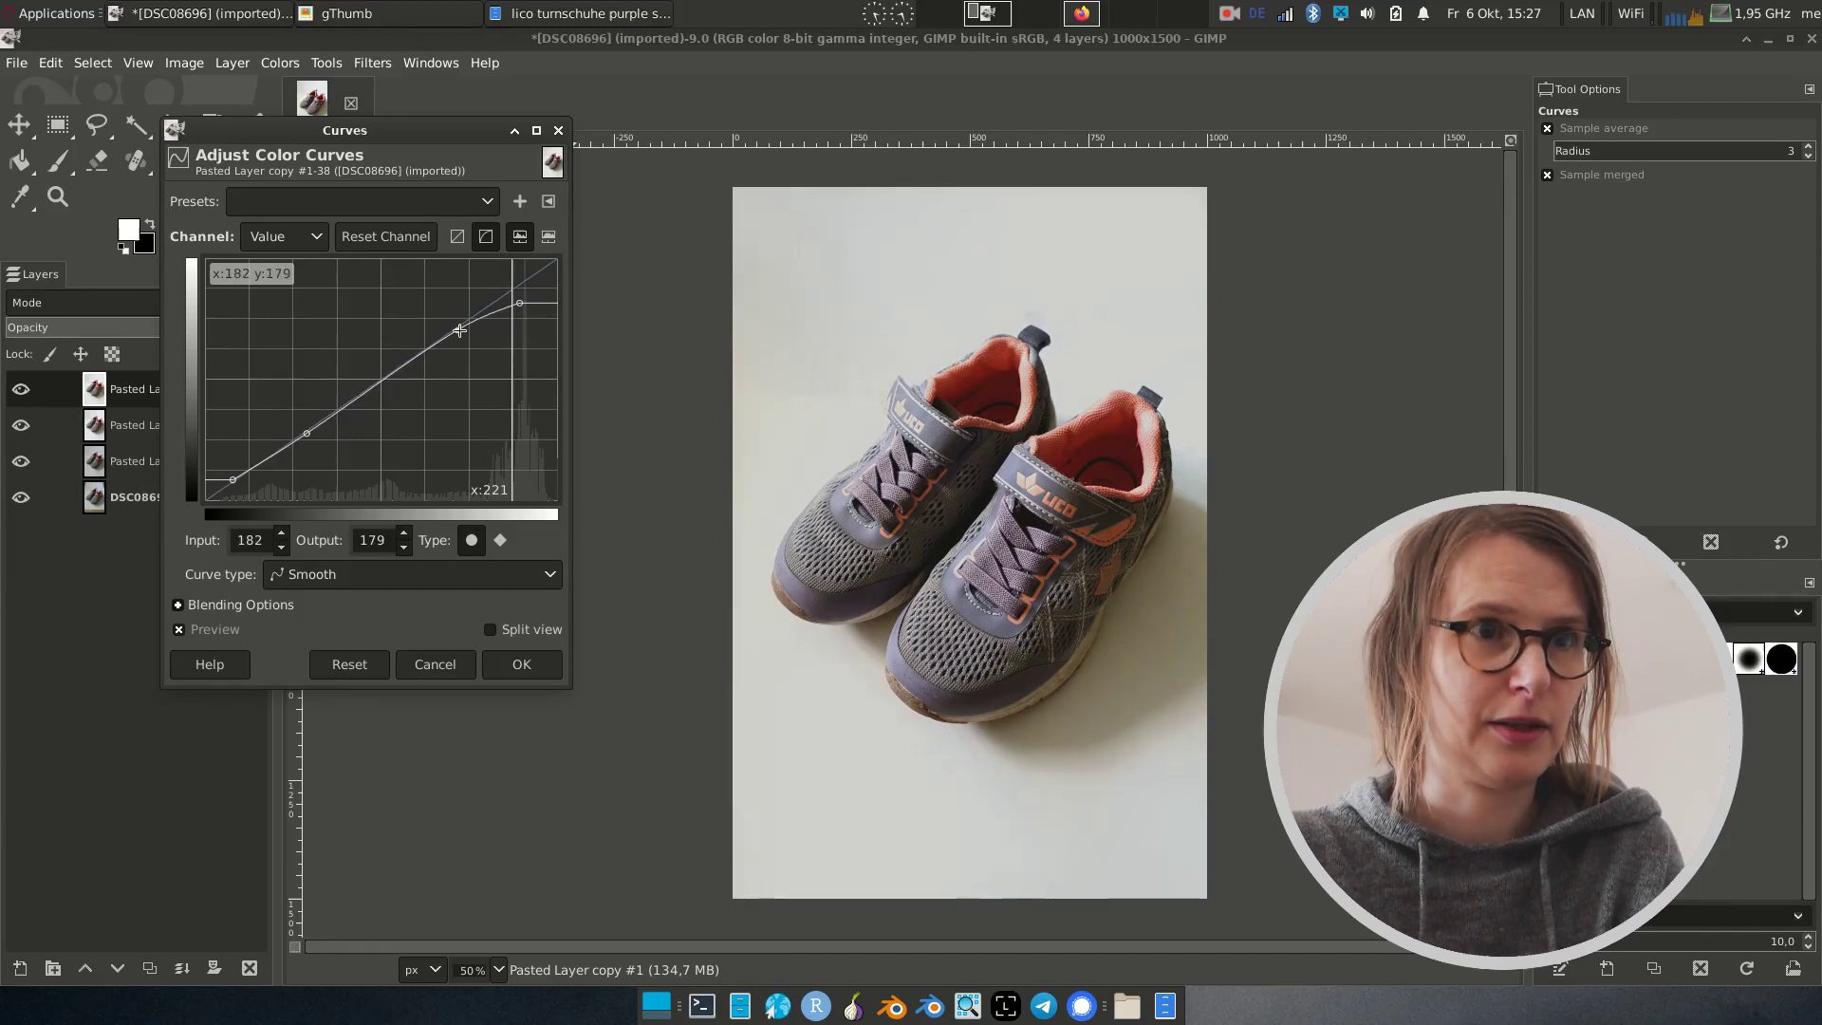
left_click(527, 300)
left_click_drag(527, 299, 530, 294)
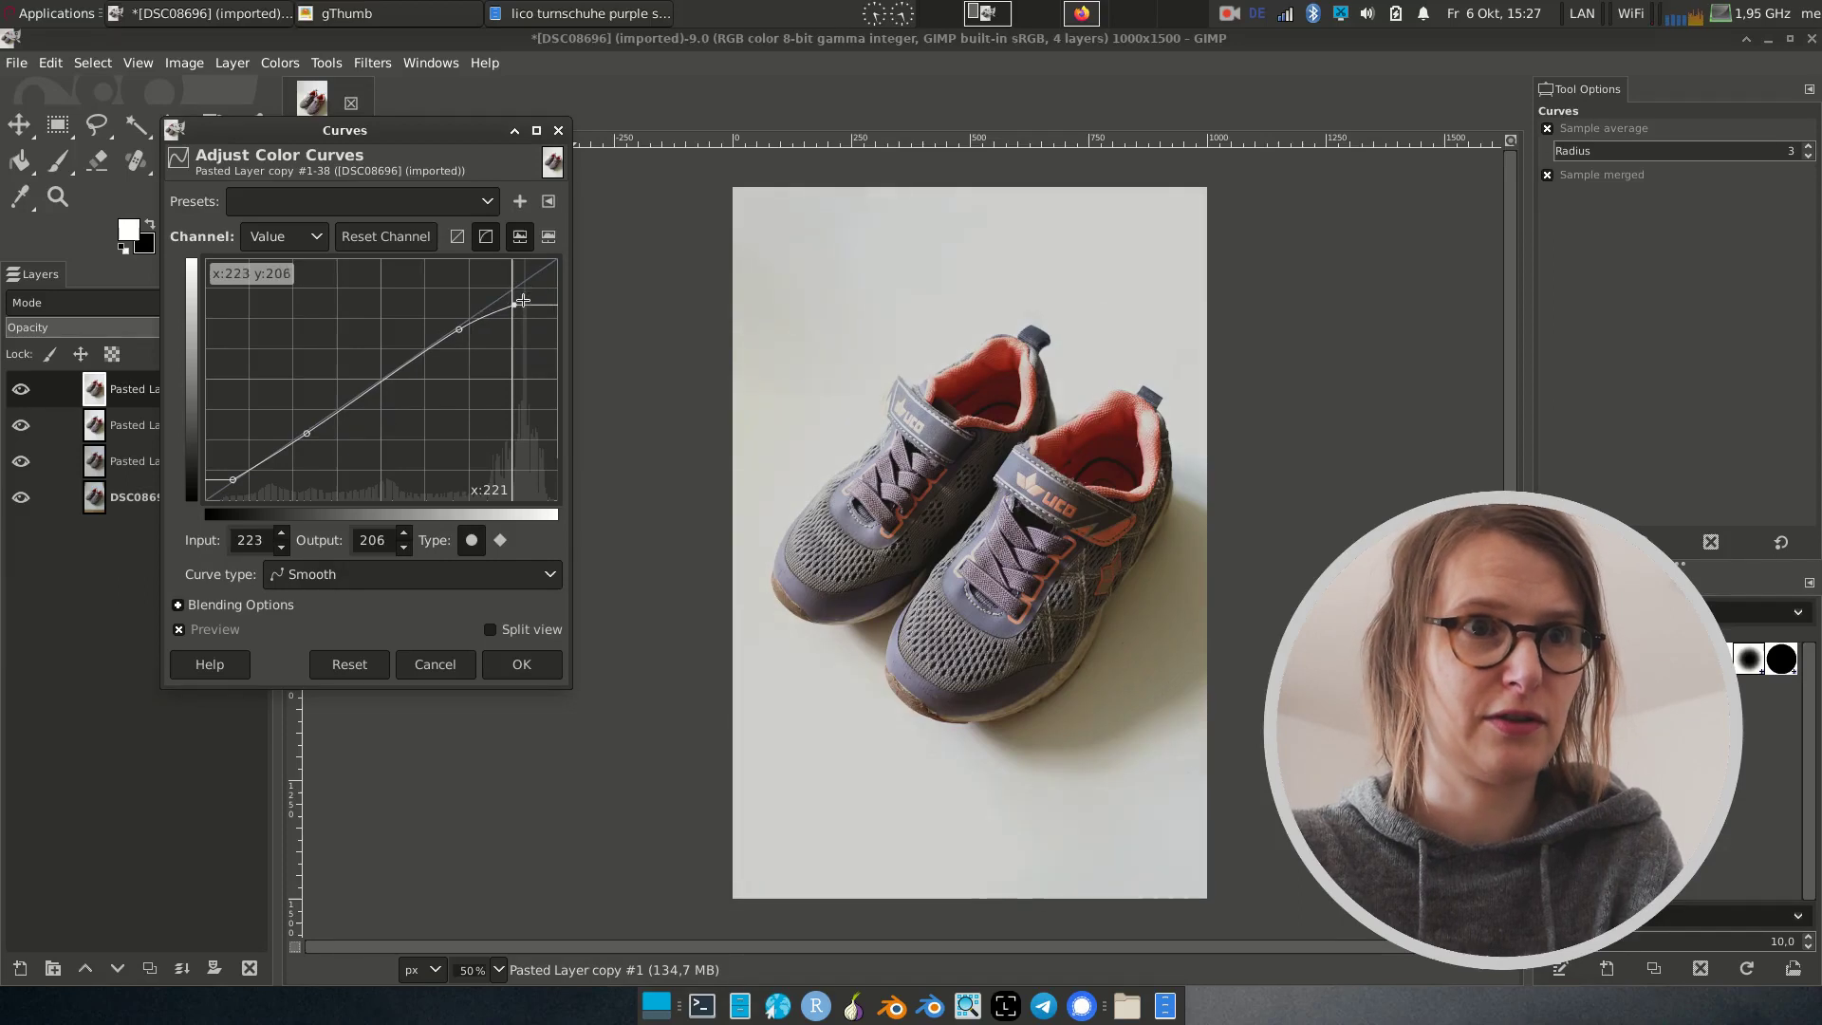
left_click(521, 665)
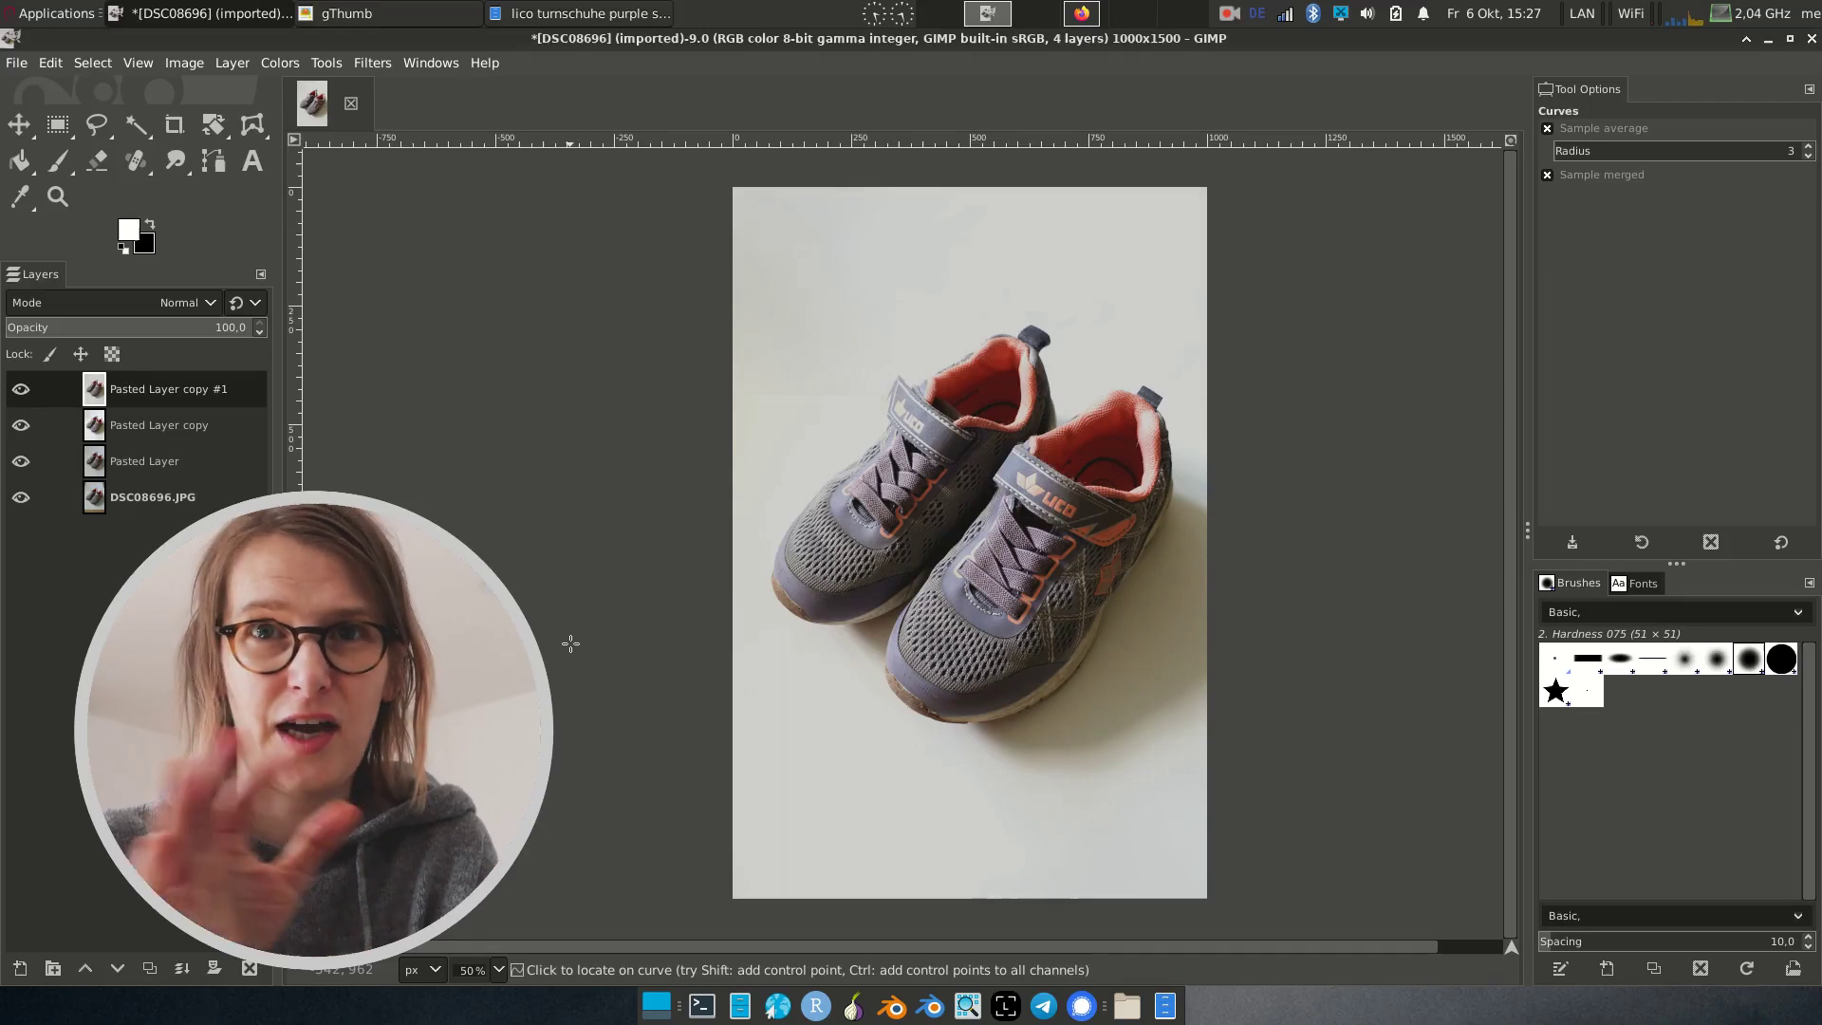
Step: Examine the smudged background, shoe edges and toe caps up close for remaining marks and uneven spots
scroll(978, 427, "up", 3)
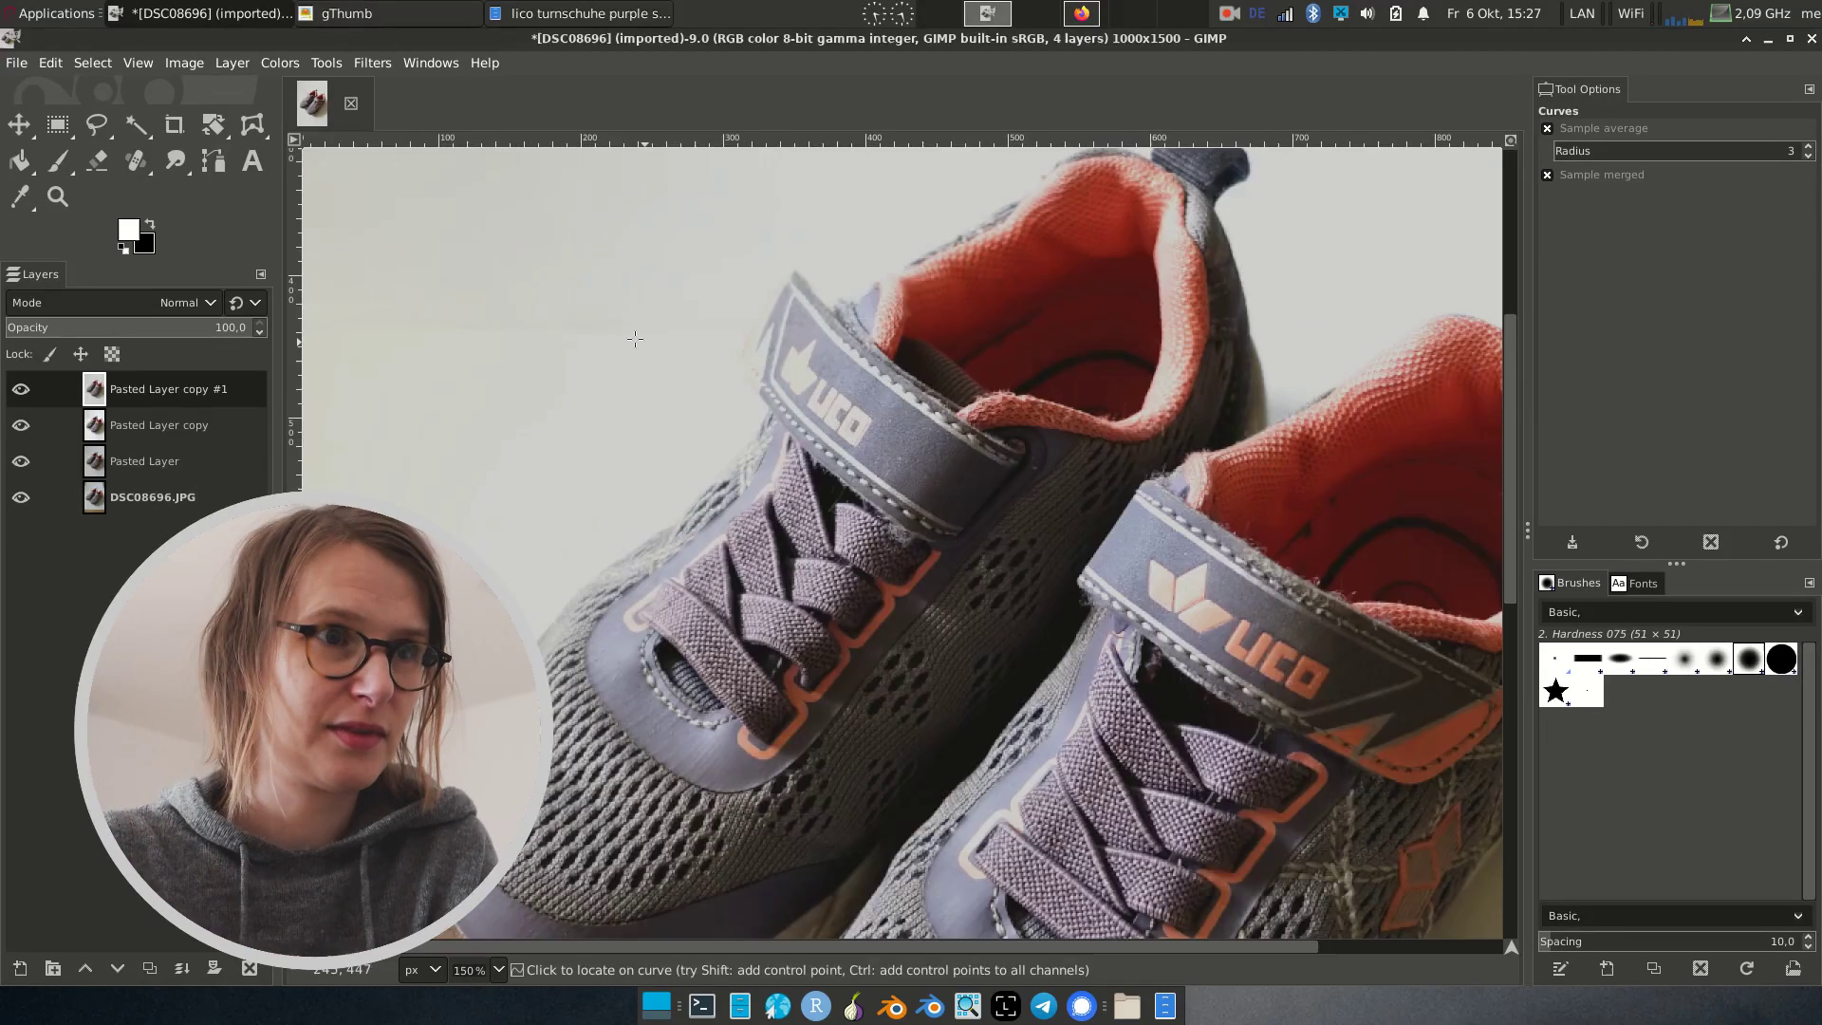
left_click_drag(695, 315, 839, 323)
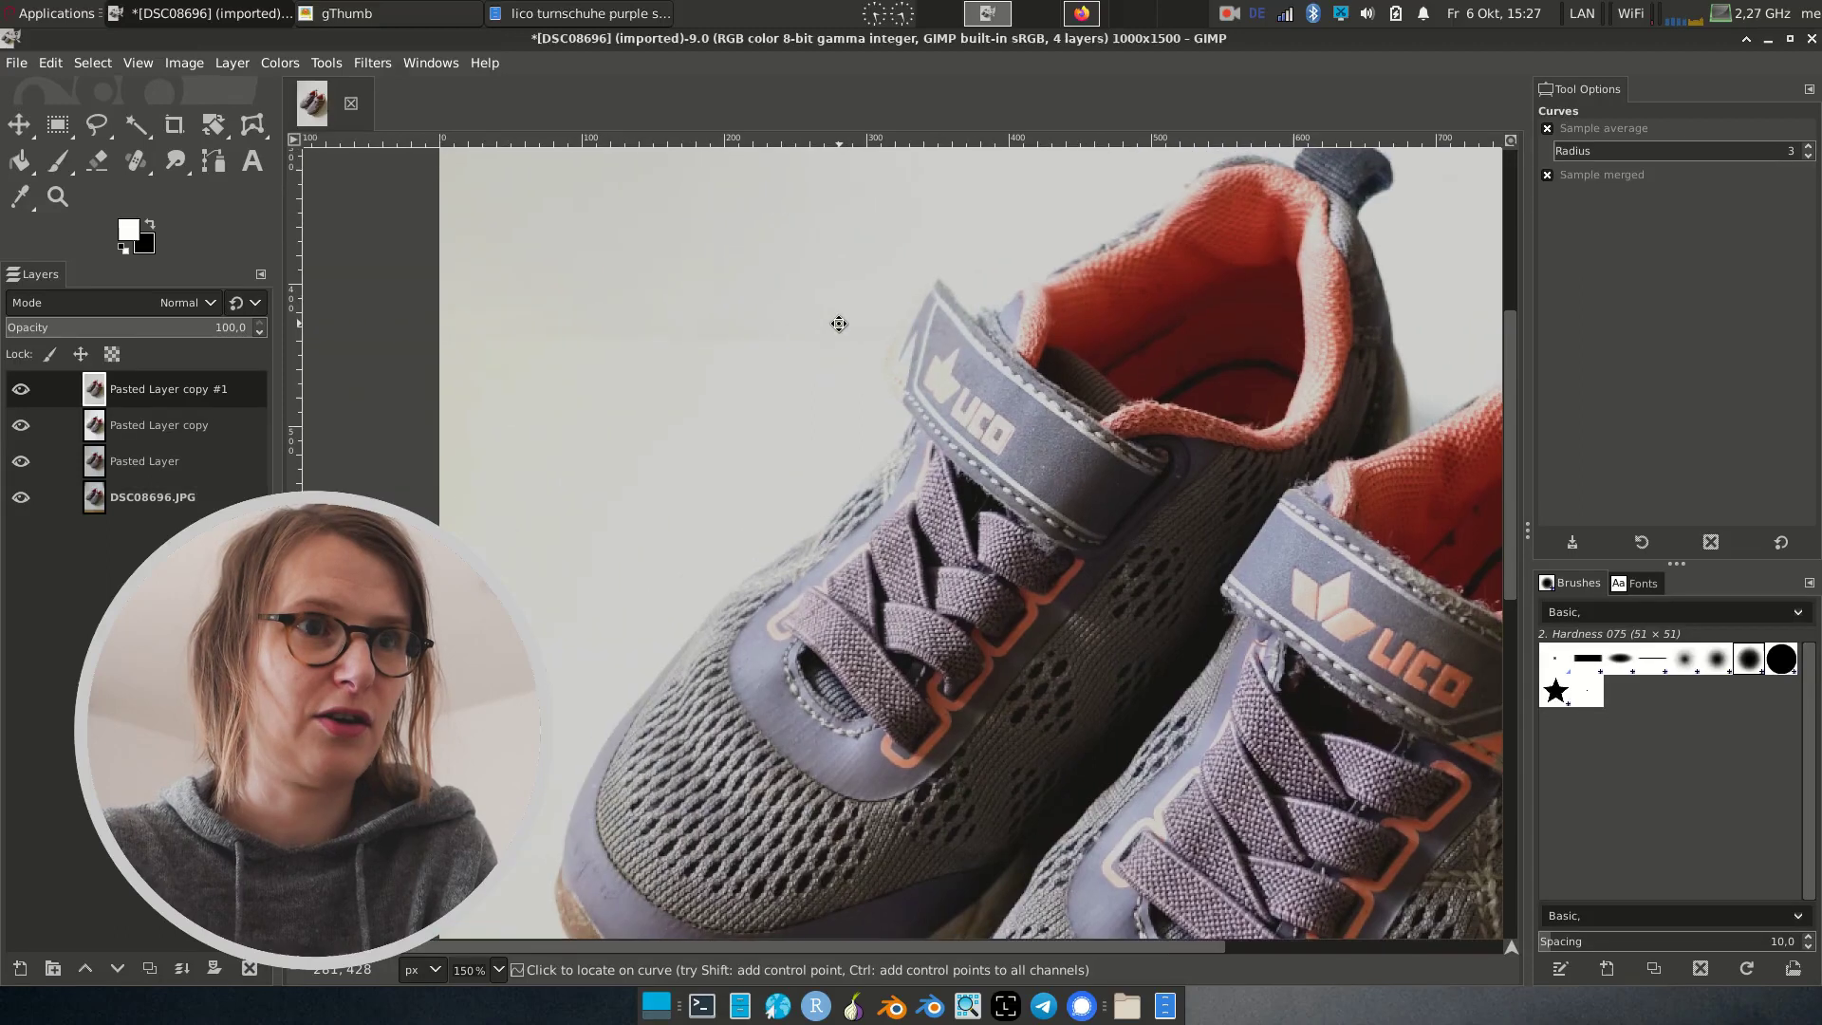
left_click(174, 160)
key("ctrl")
scroll(869, 298, "down", 4)
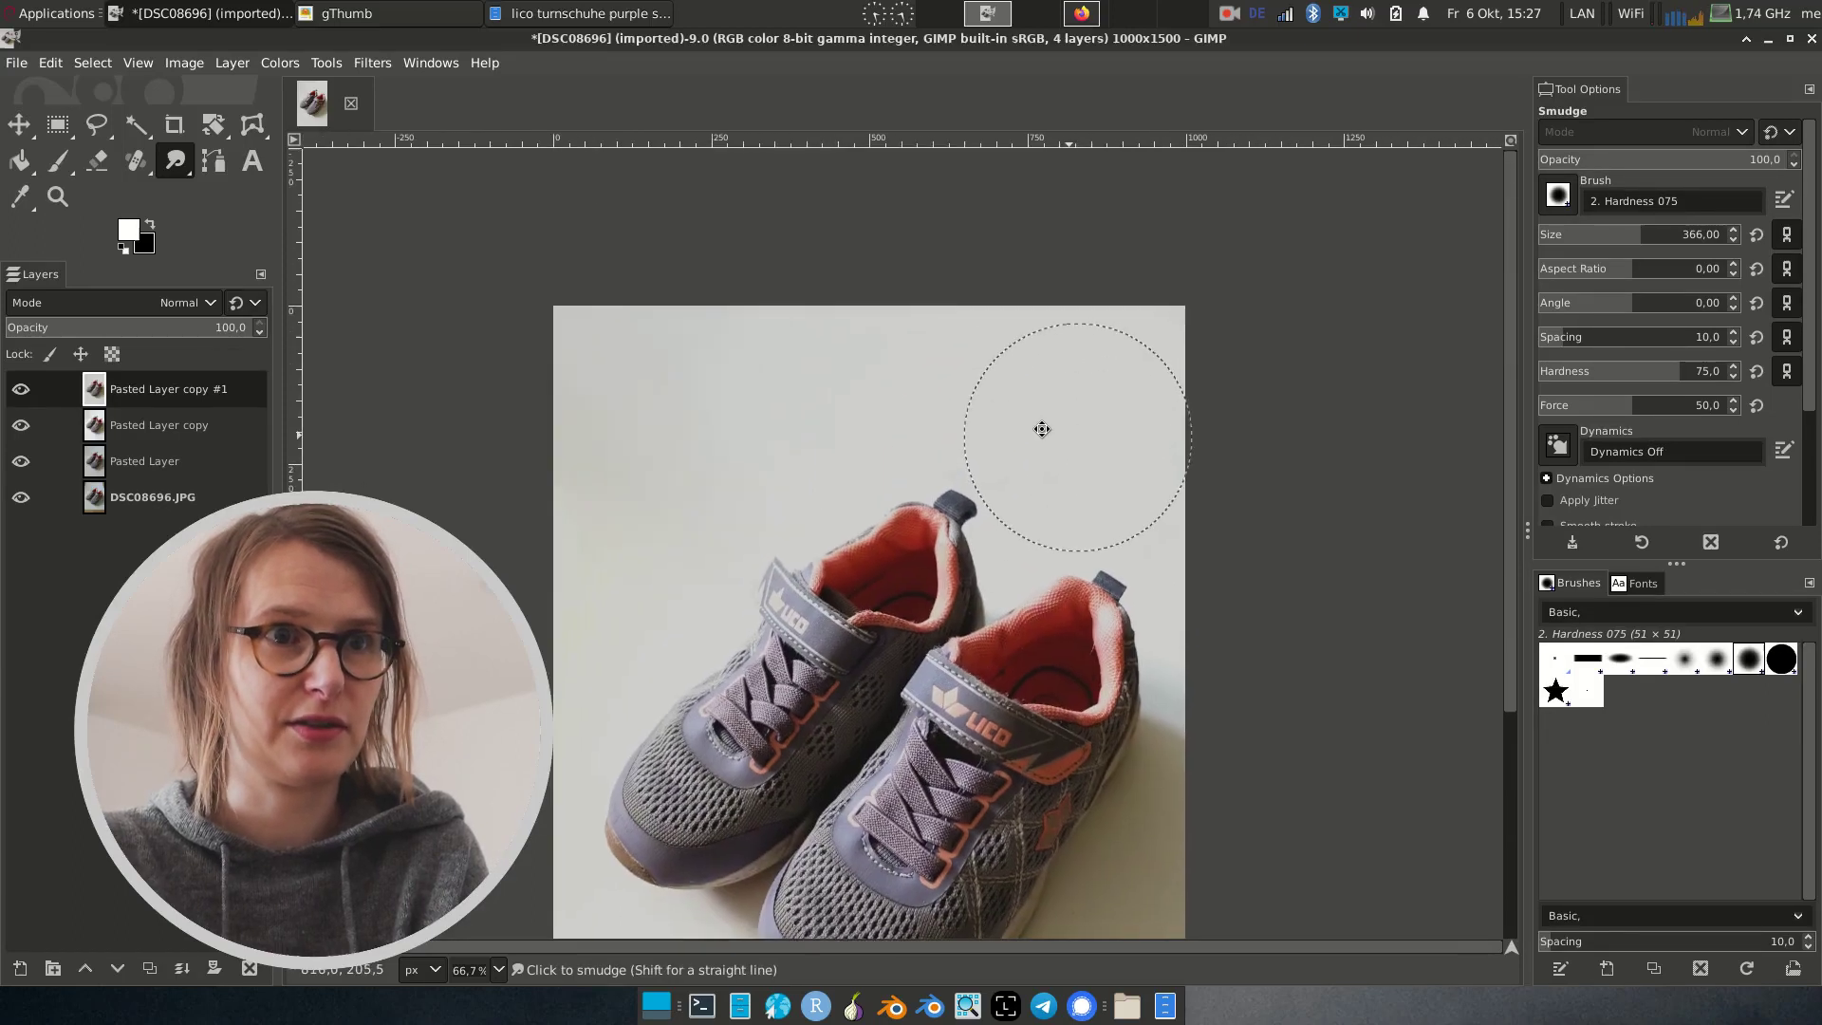
scroll(1079, 286, "down", 1)
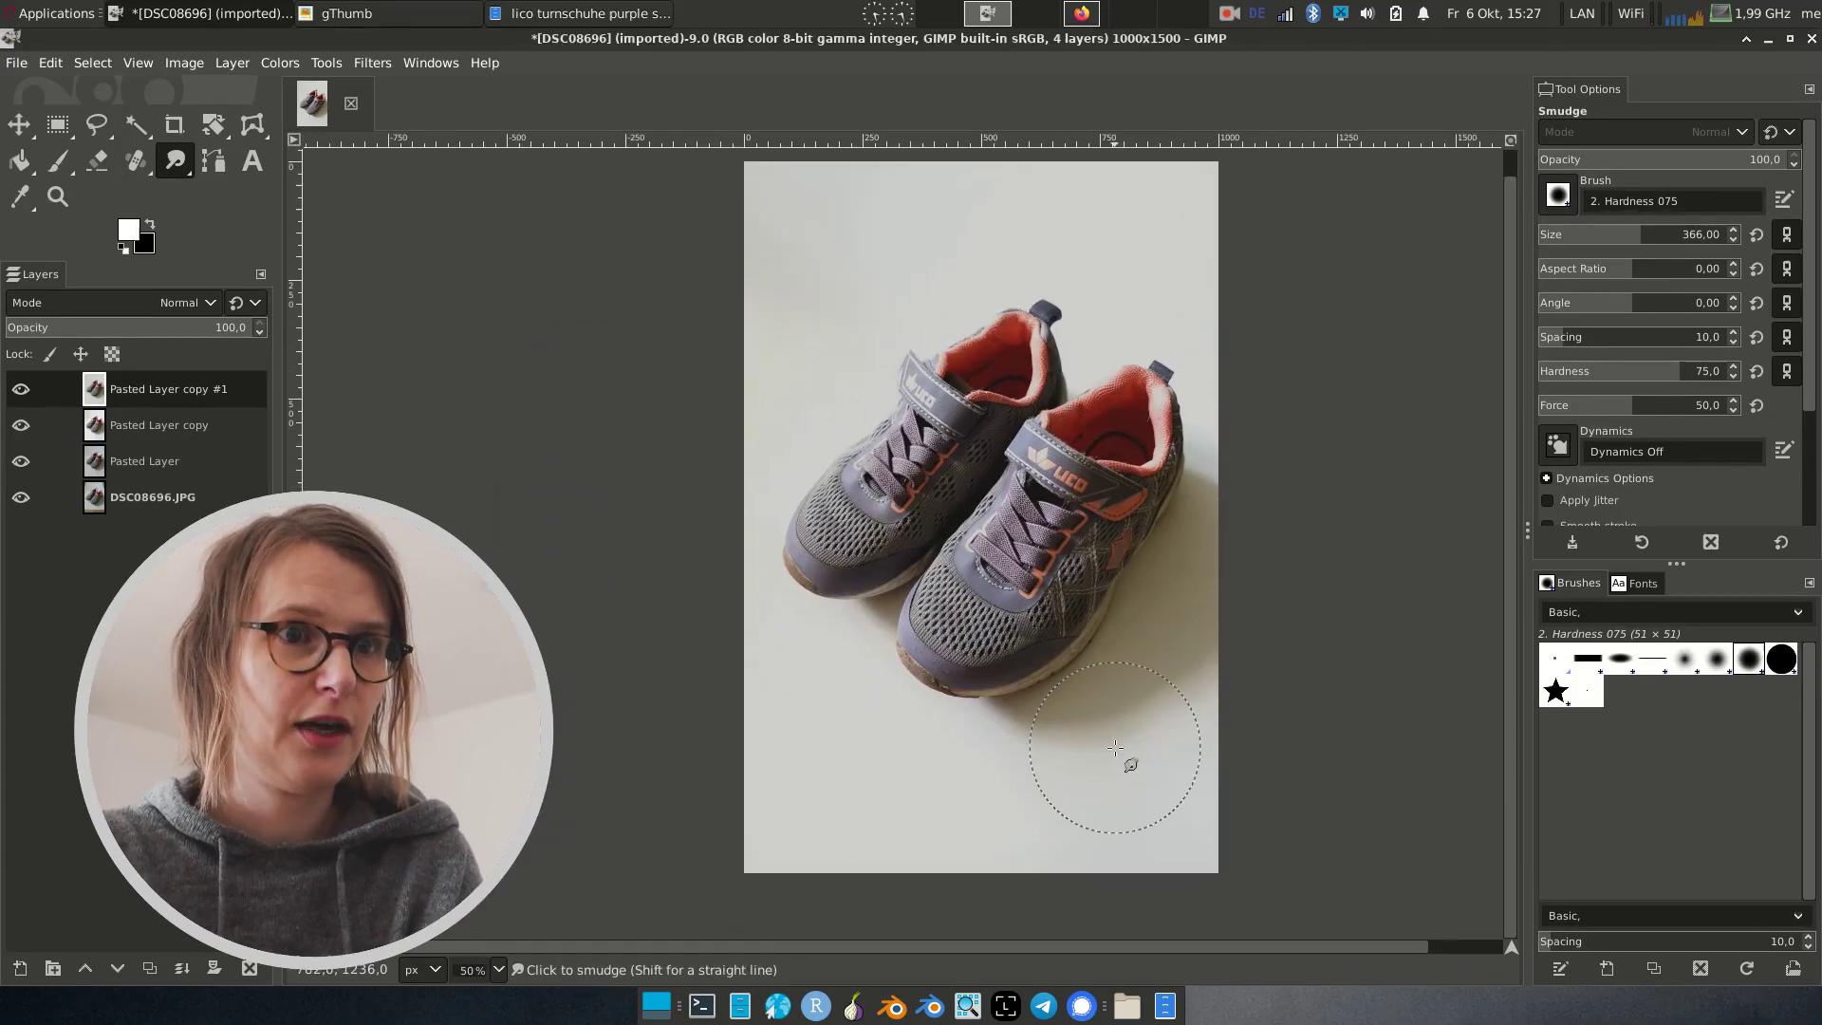
scroll(972, 671, "up", 2)
scroll(973, 671, "up", 1)
scroll(1187, 601, "up", 1)
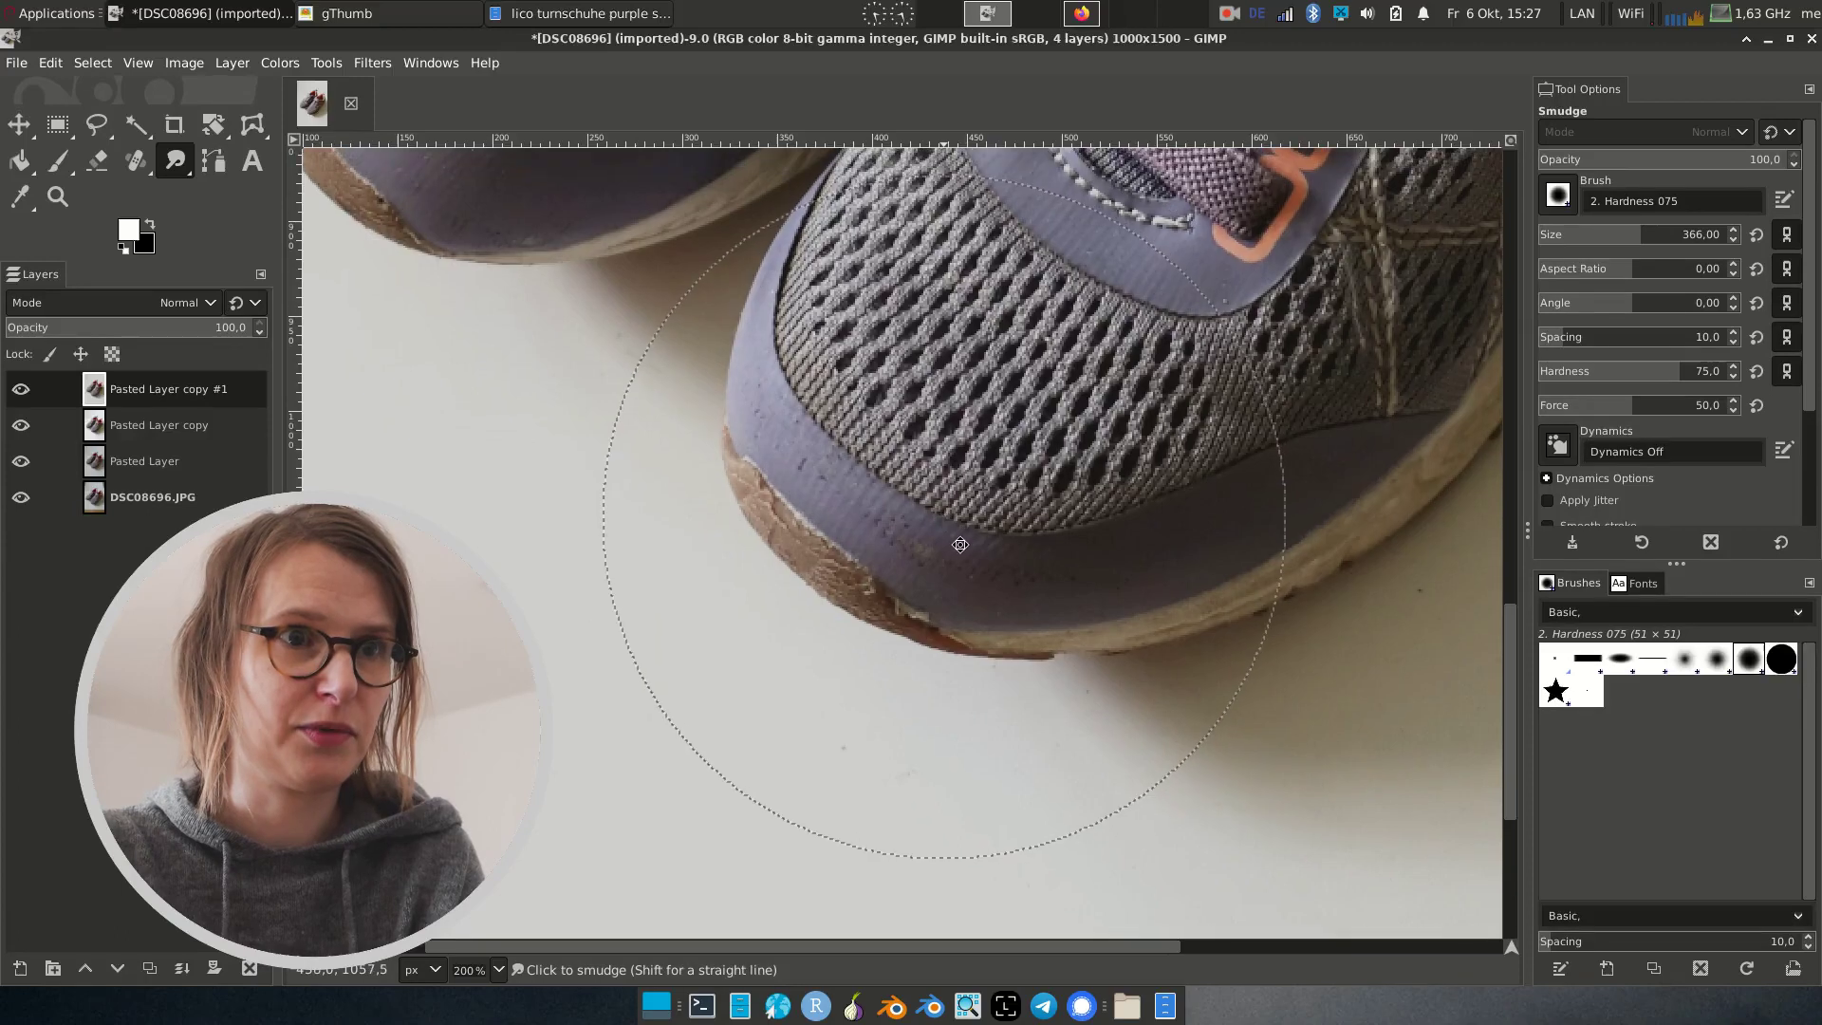
scroll(921, 456, "up", 1)
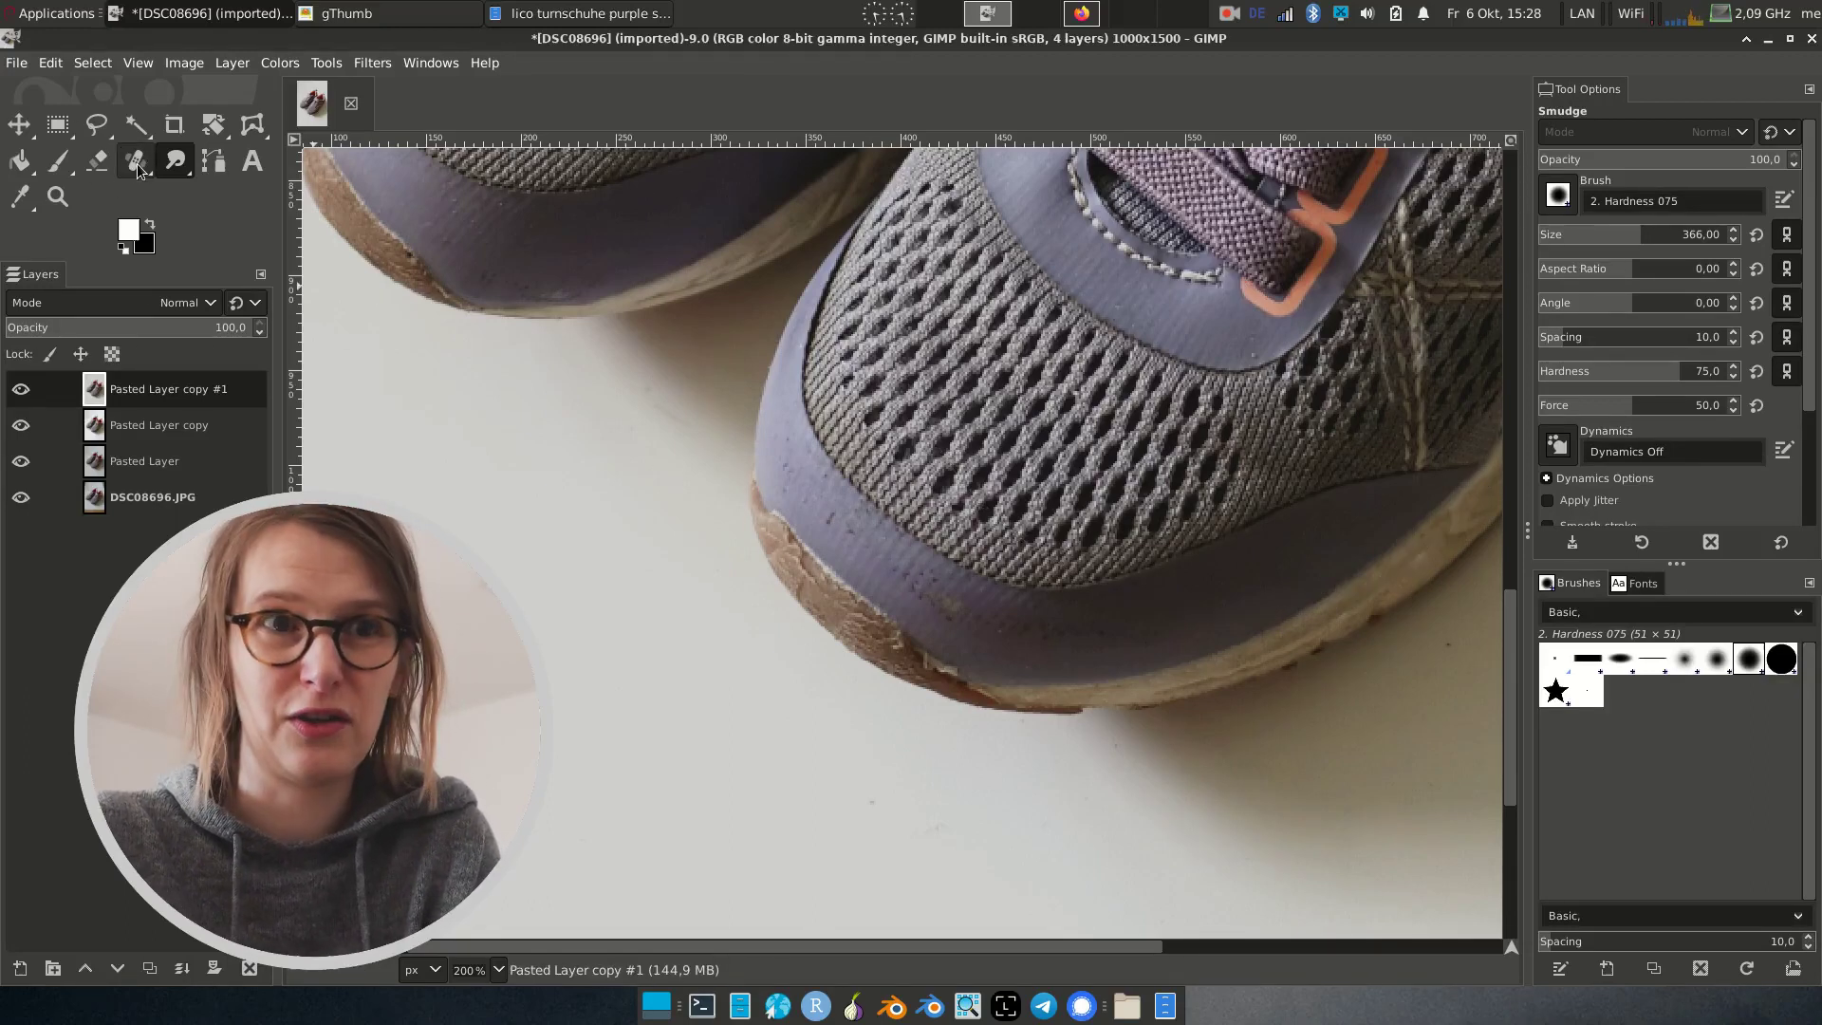
scroll(949, 367, "down", 3)
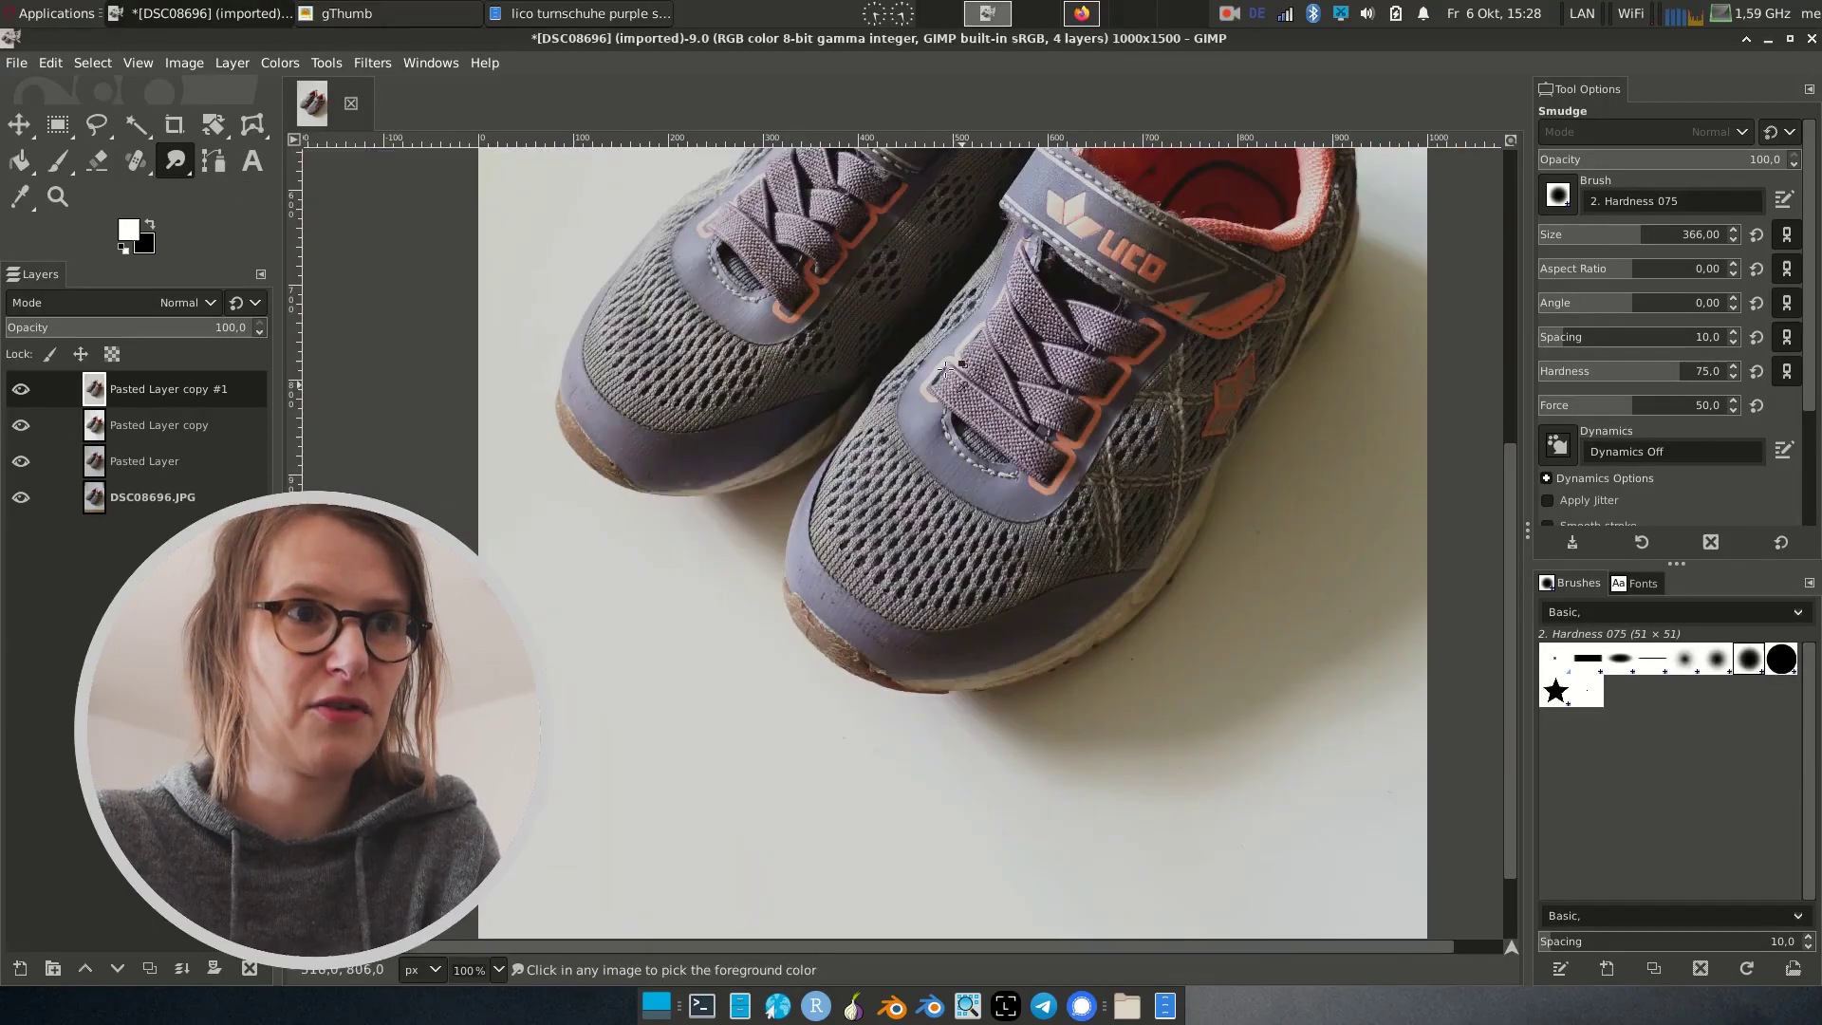
scroll(949, 367, "up", 5)
scroll(949, 368, "left", 3)
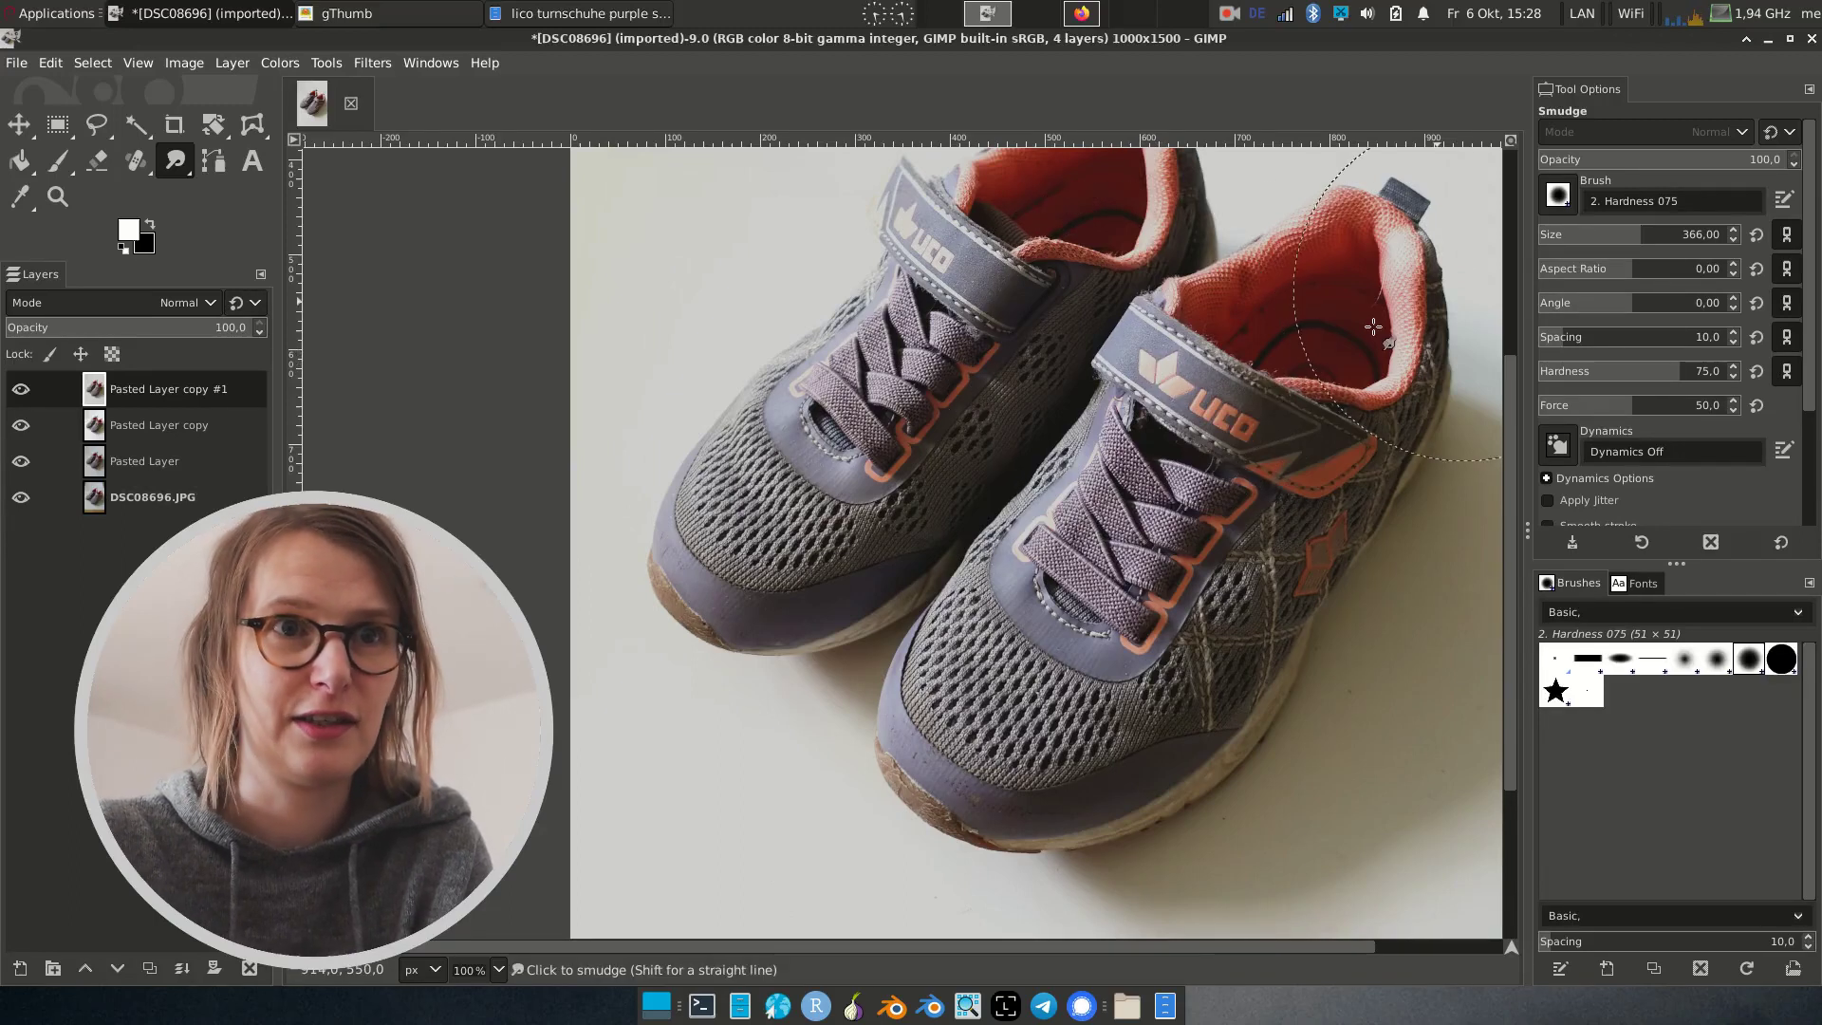
Step: Choose the Healing tool with the 2. Hardness 025 brush for retouching the right shoe's red inner lining
scroll(1115, 353, "up", 2)
scroll(1091, 475, "up", 2)
scroll(1147, 491, "down", 2)
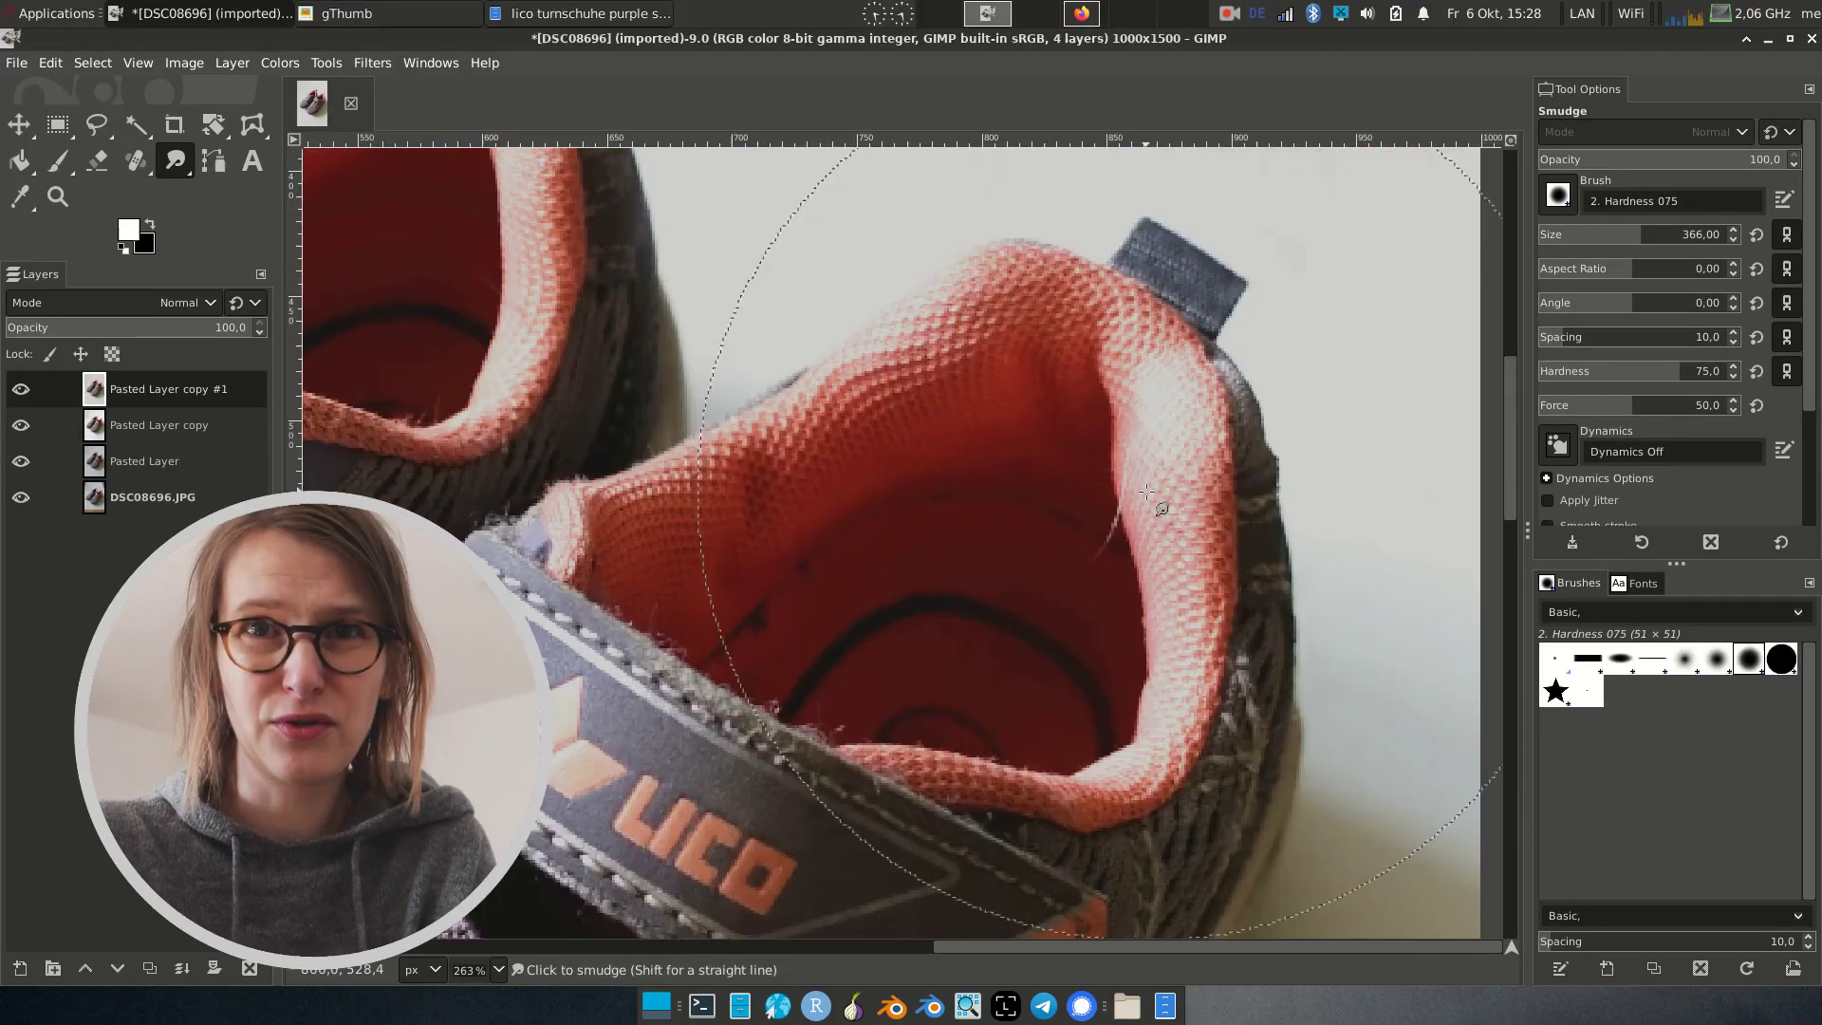
left_click(135, 161)
left_click(1558, 195)
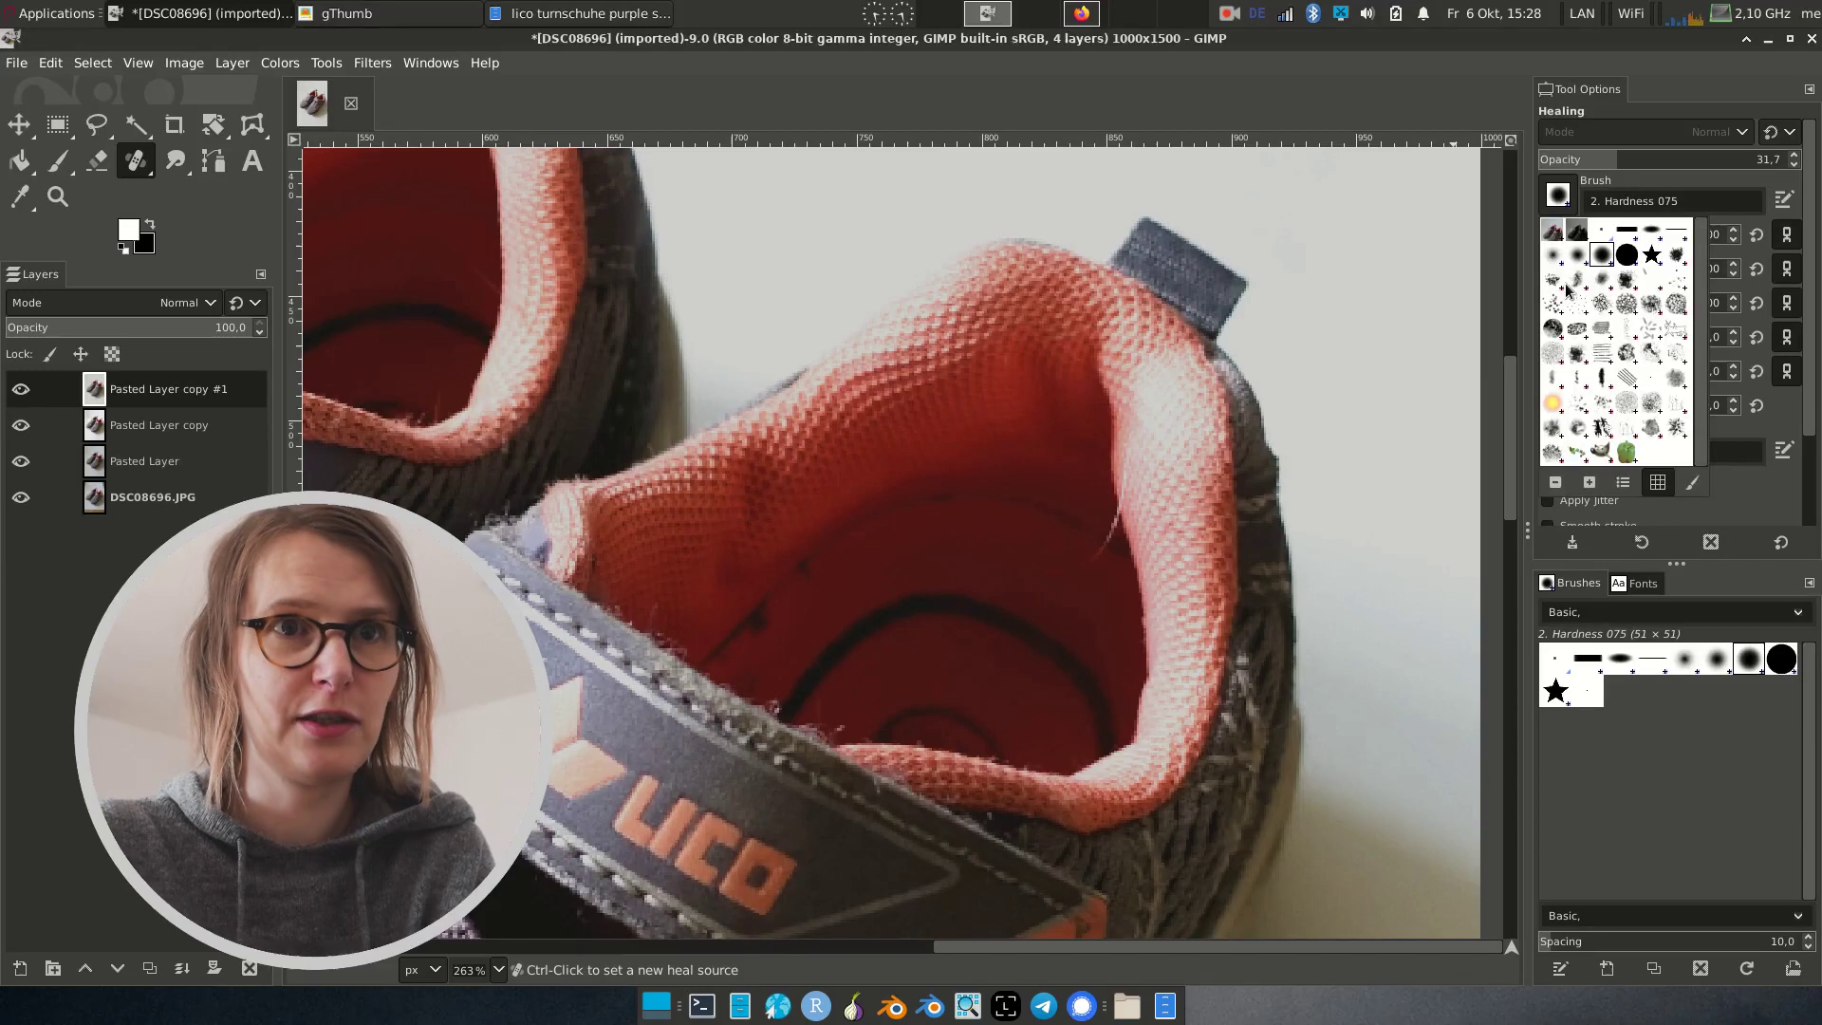
double_click(1554, 256)
scroll(1110, 564, "up", 2)
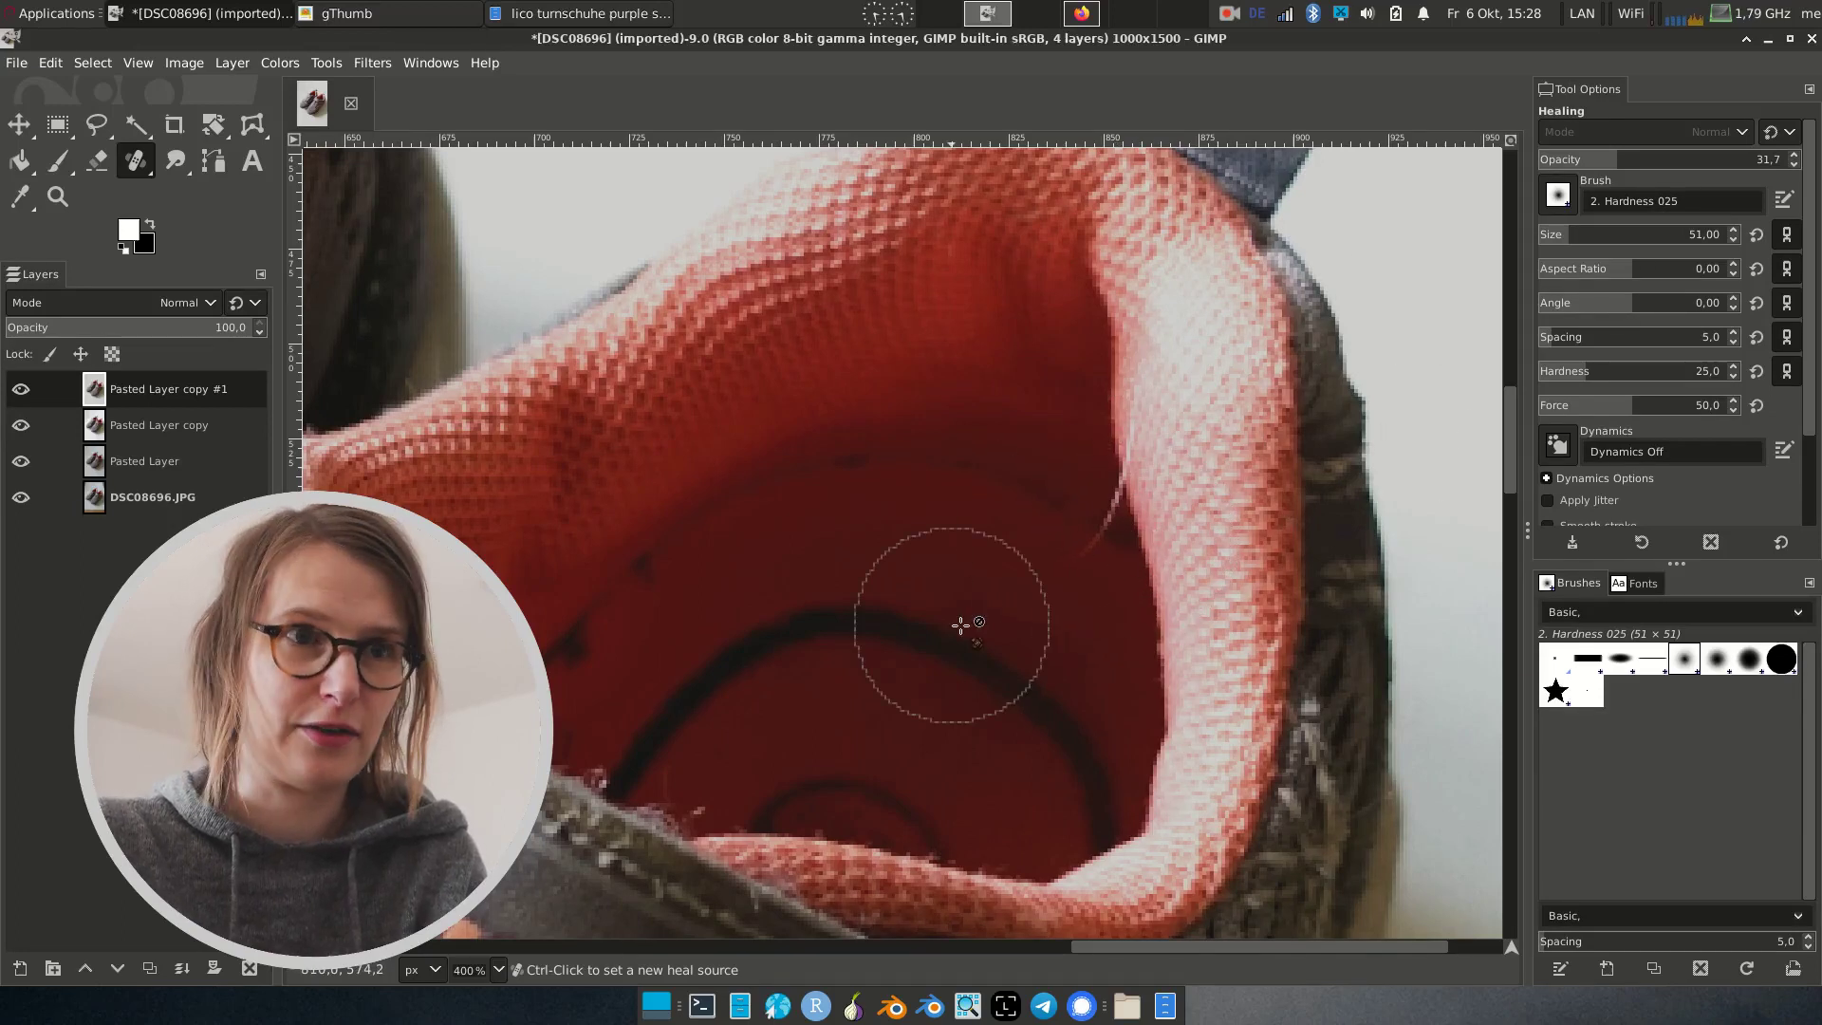
Step: Try to heal the light thread inside the right shoe's opening, sampling the dark red lining as the source
left_click(994, 395, "ctrl")
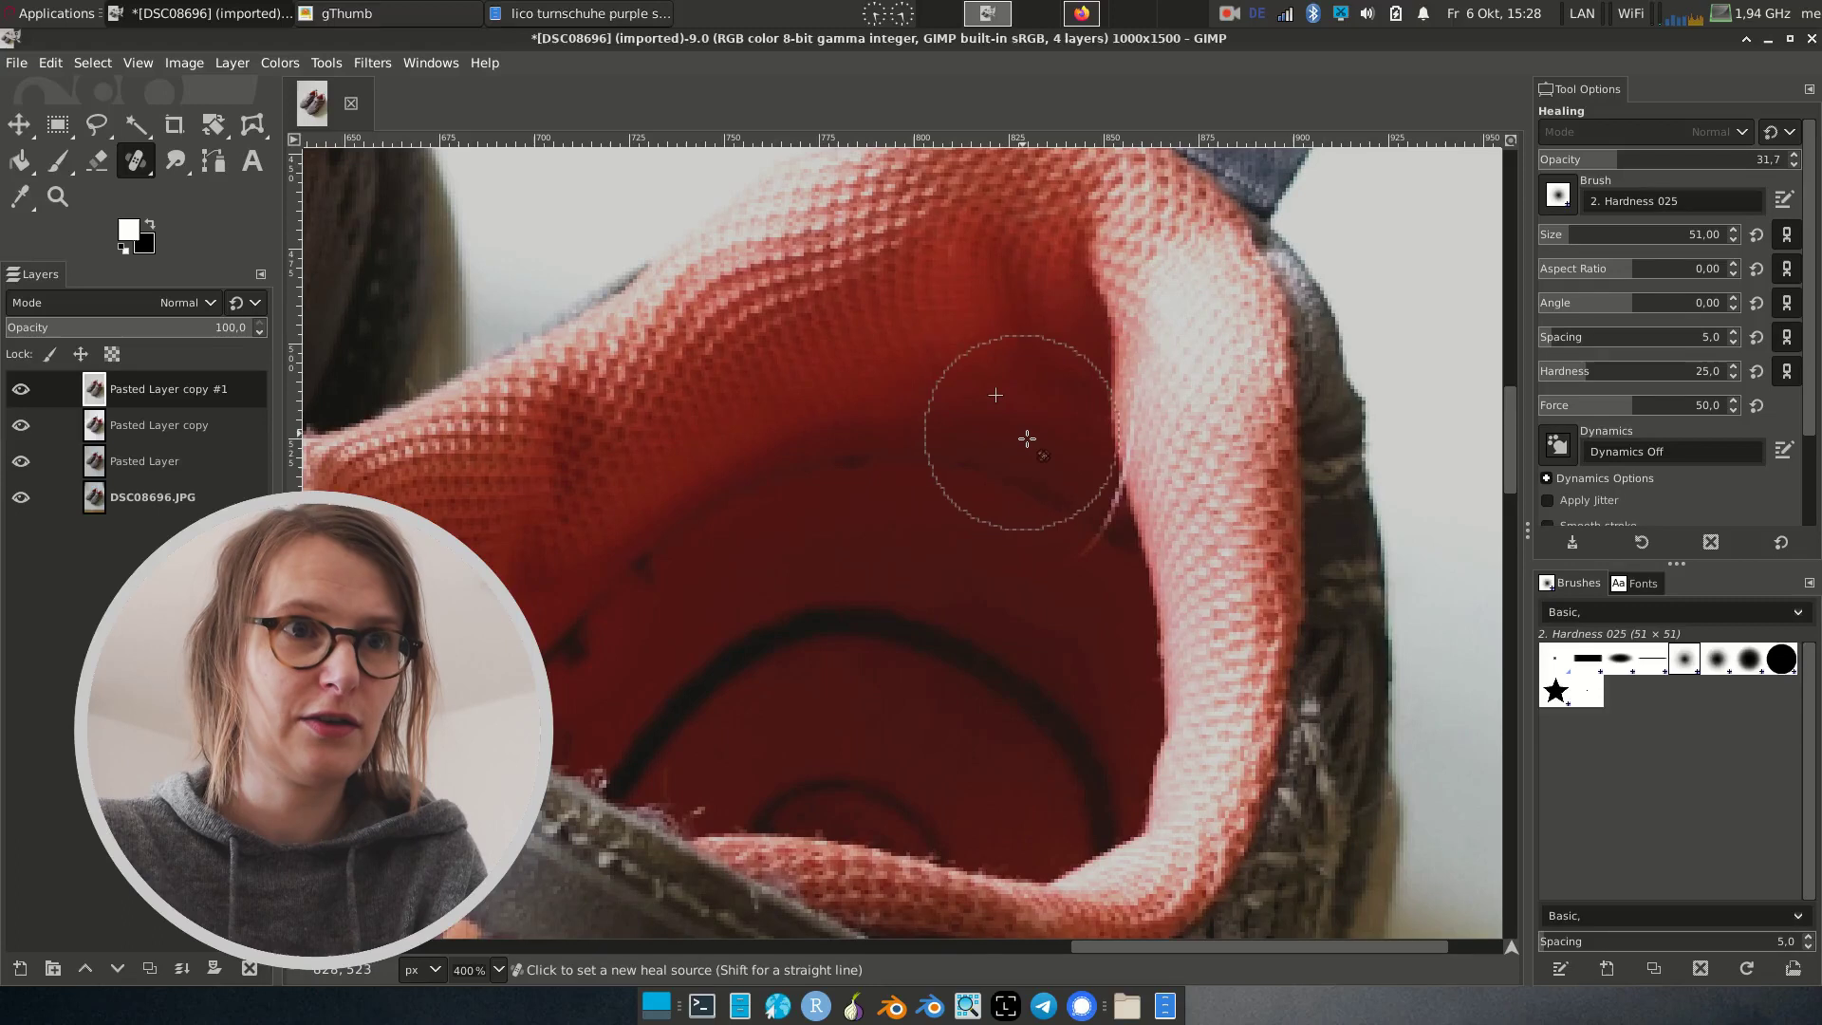
mouse_move(1101, 536)
left_mouse_down()
mouse_move(1078, 488)
mouse_move(1058, 631)
mouse_move(1075, 595)
left_mouse_up()
left_click(1075, 595)
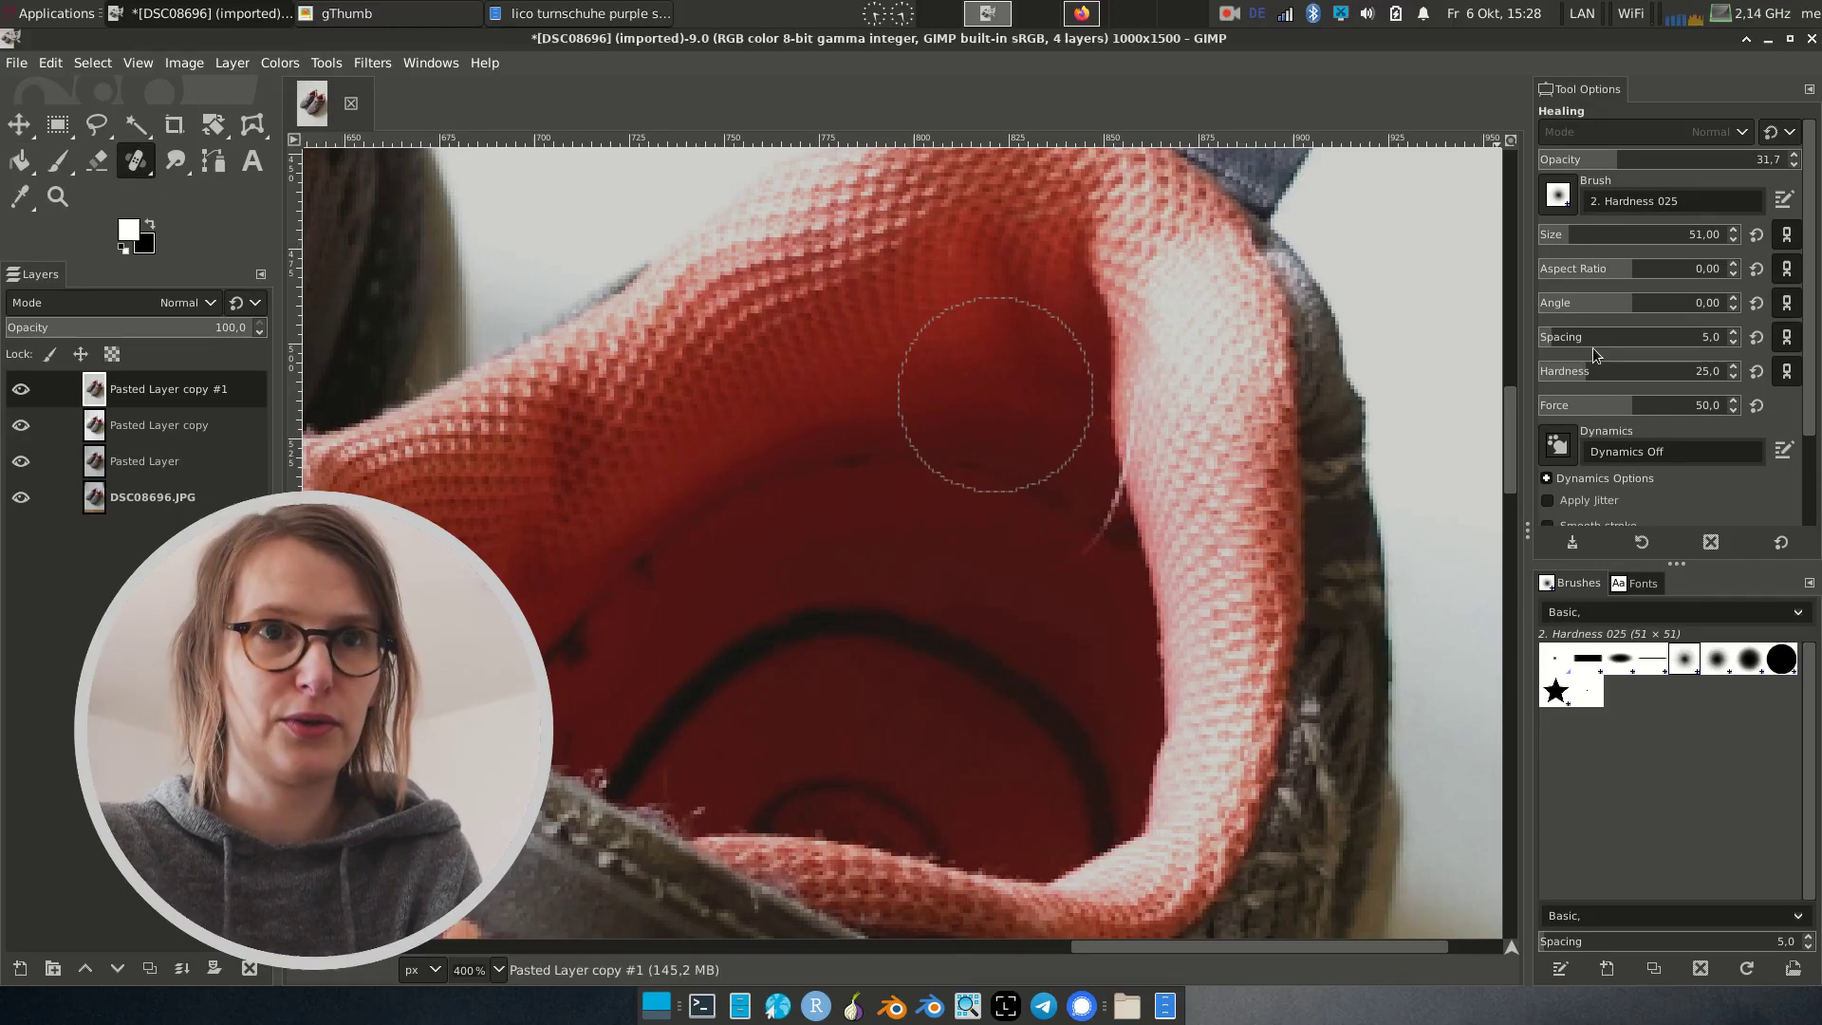
scroll(1057, 406, "up", 4, "ctrl")
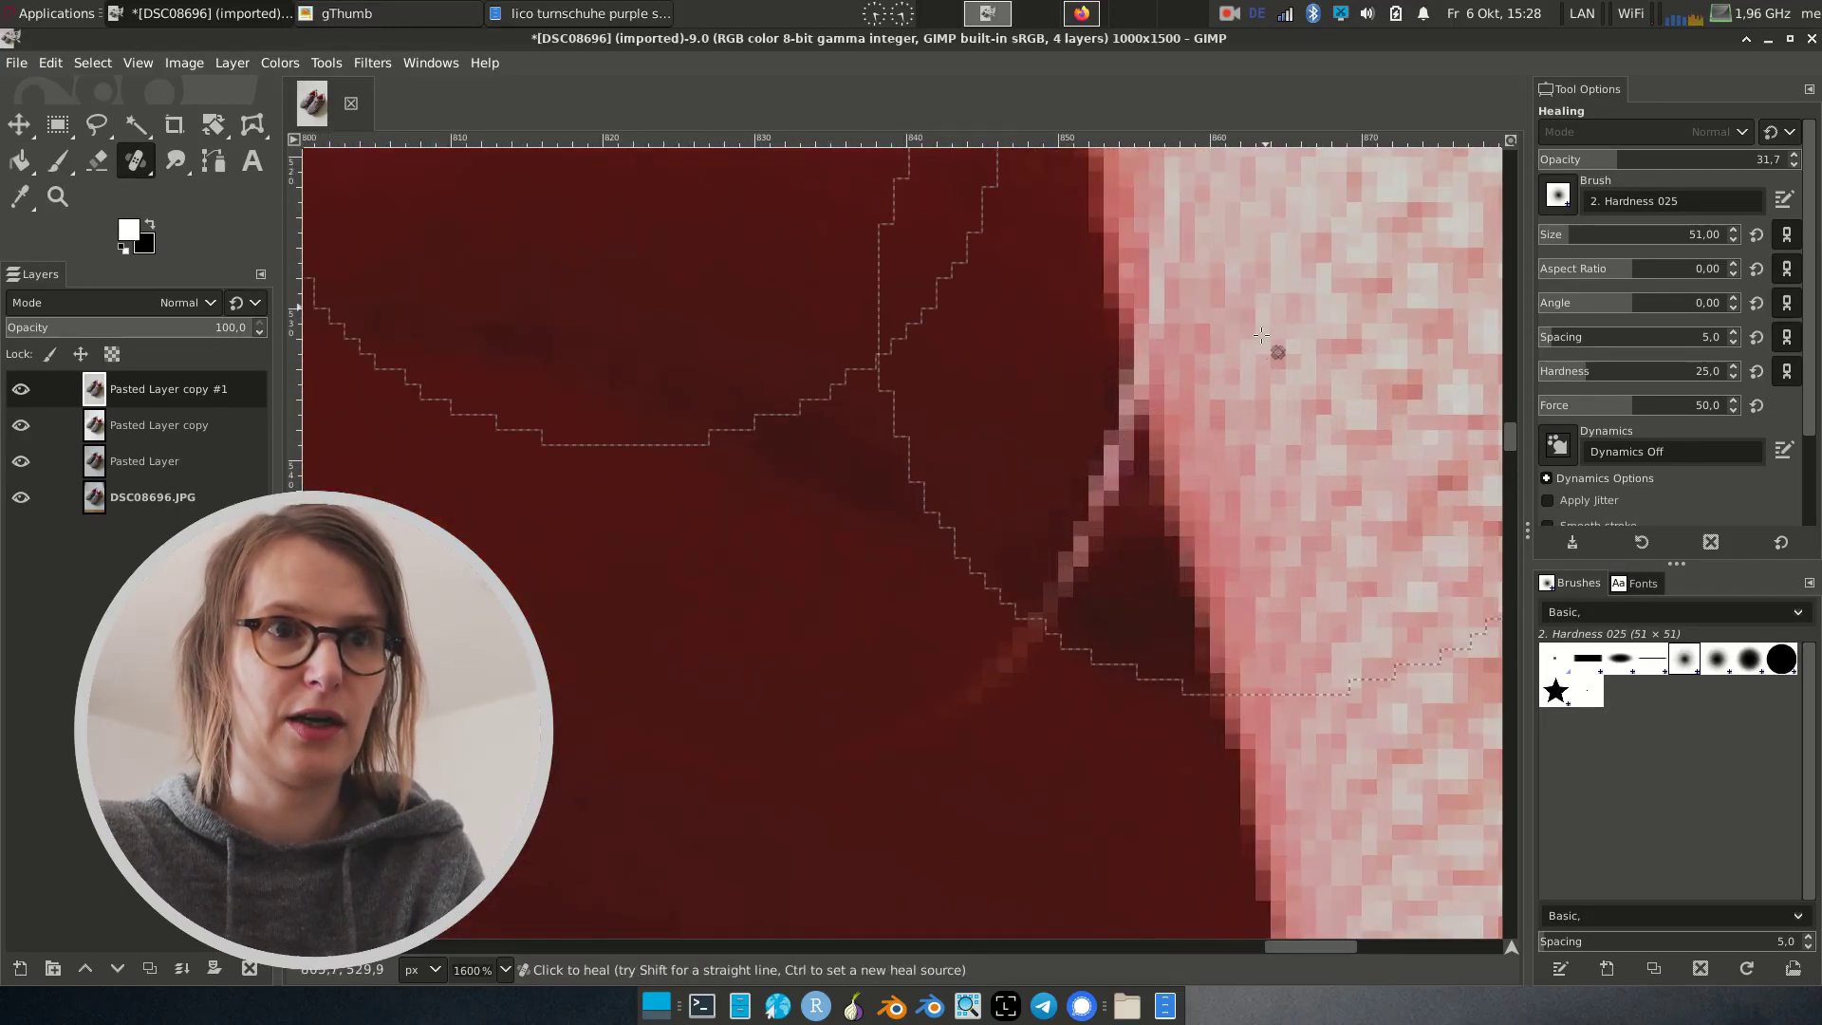
left_click_drag(1261, 335, 1143, 380)
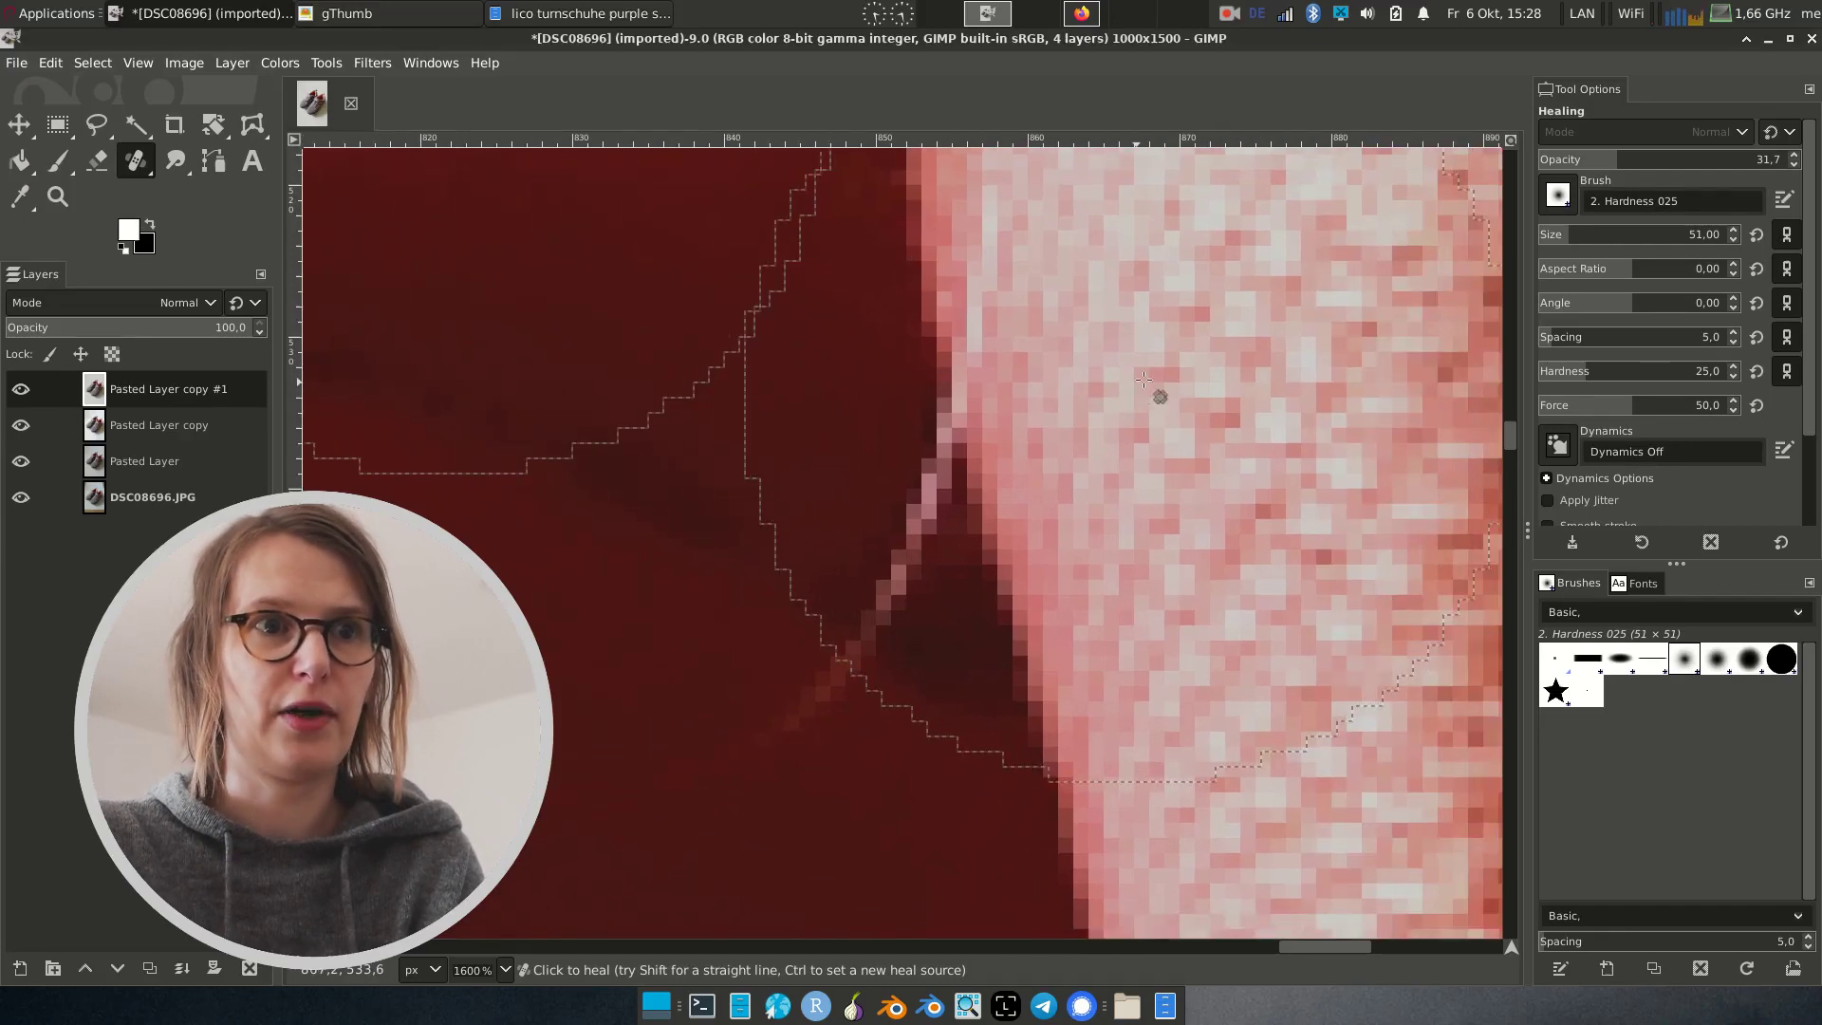
mouse_move(899, 594)
left_mouse_down()
mouse_move(1172, 364)
mouse_move(1147, 403)
mouse_move(1187, 407)
left_mouse_up()
left_click(609, 594, "ctrl")
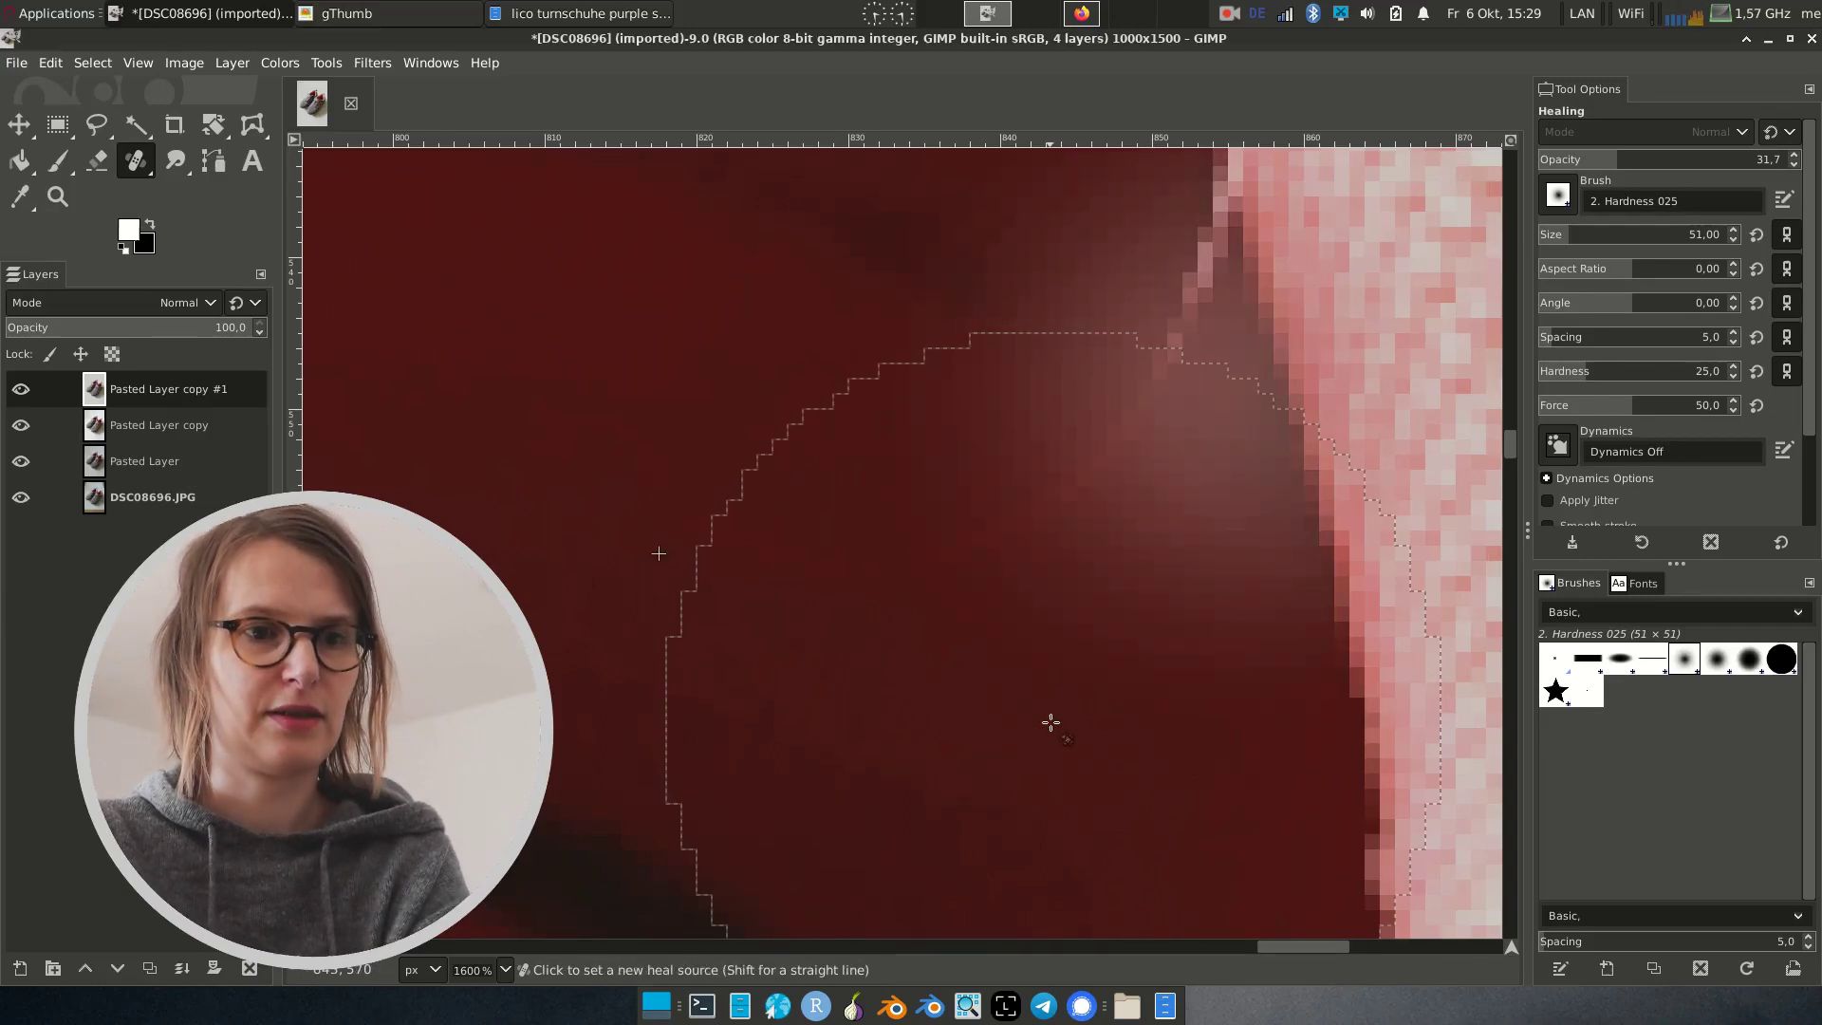
Step: Undo the healing strokes on the light thread inside the right shoe
key("ctrl+z")
key("ctrl+z")
key("ctrl+z")
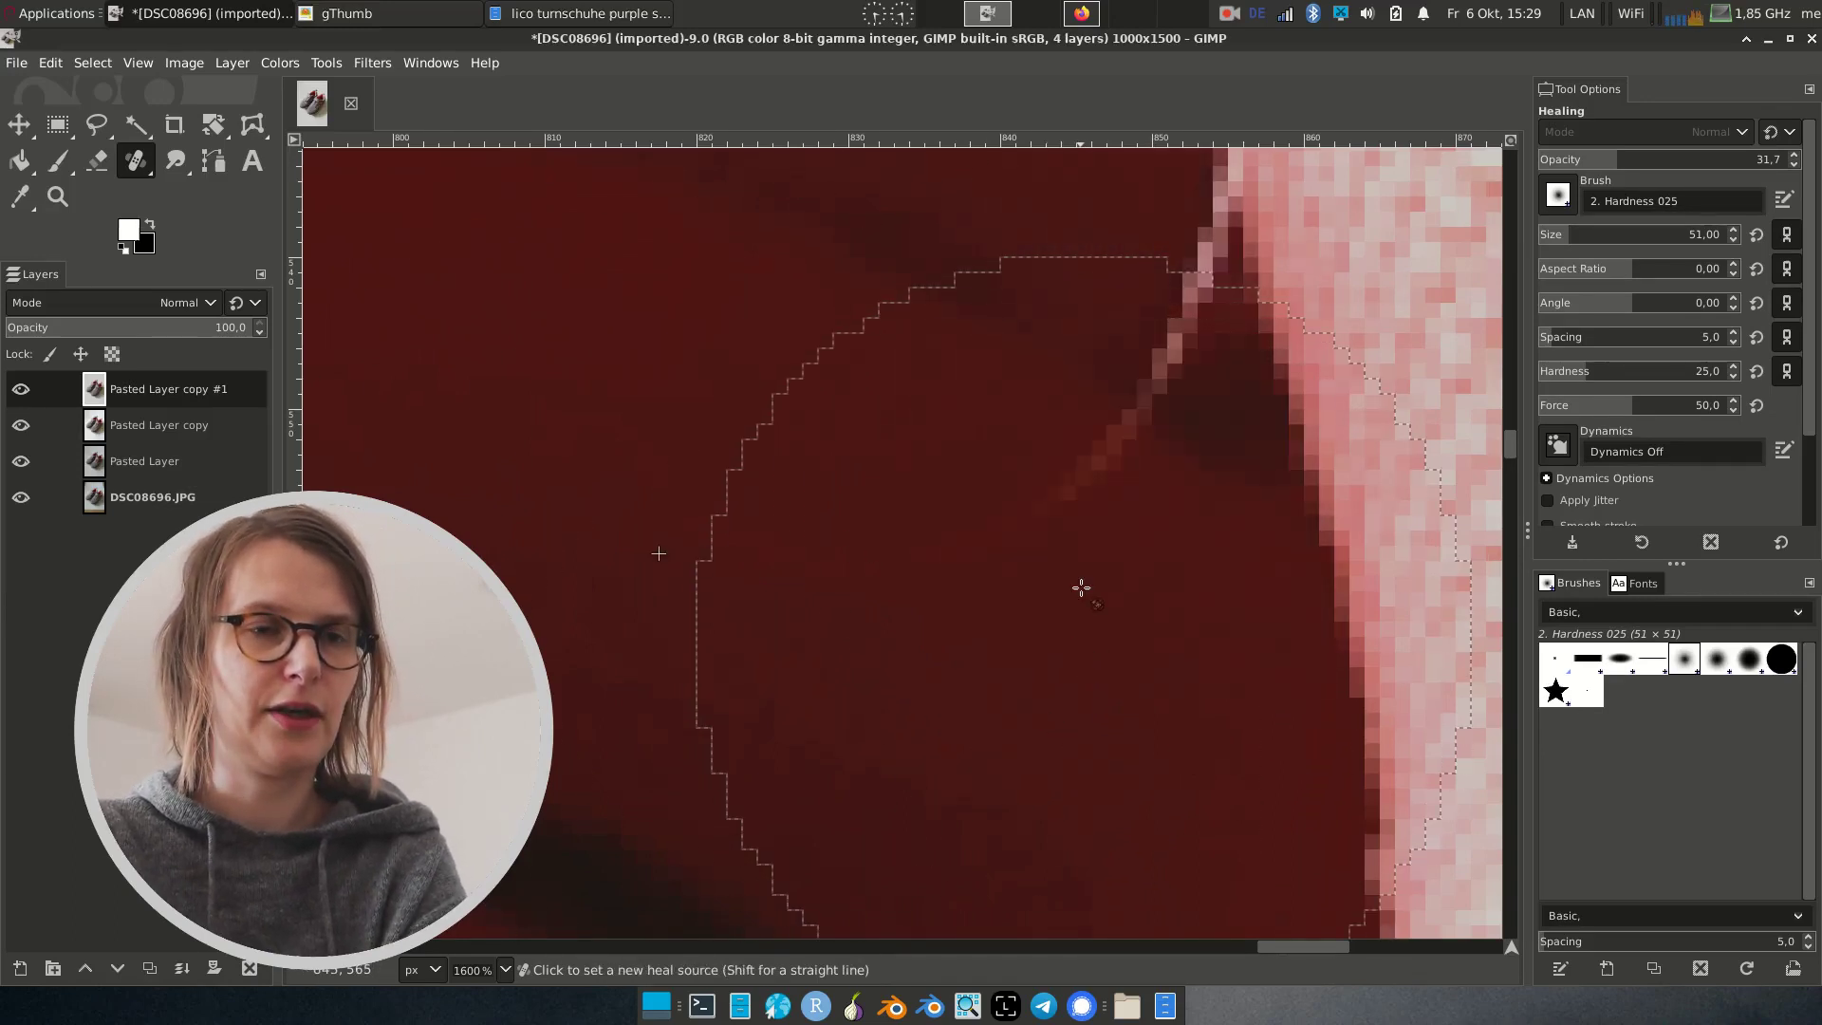
left_click_drag(1093, 500, 1024, 608)
key("shift+ctrl+a")
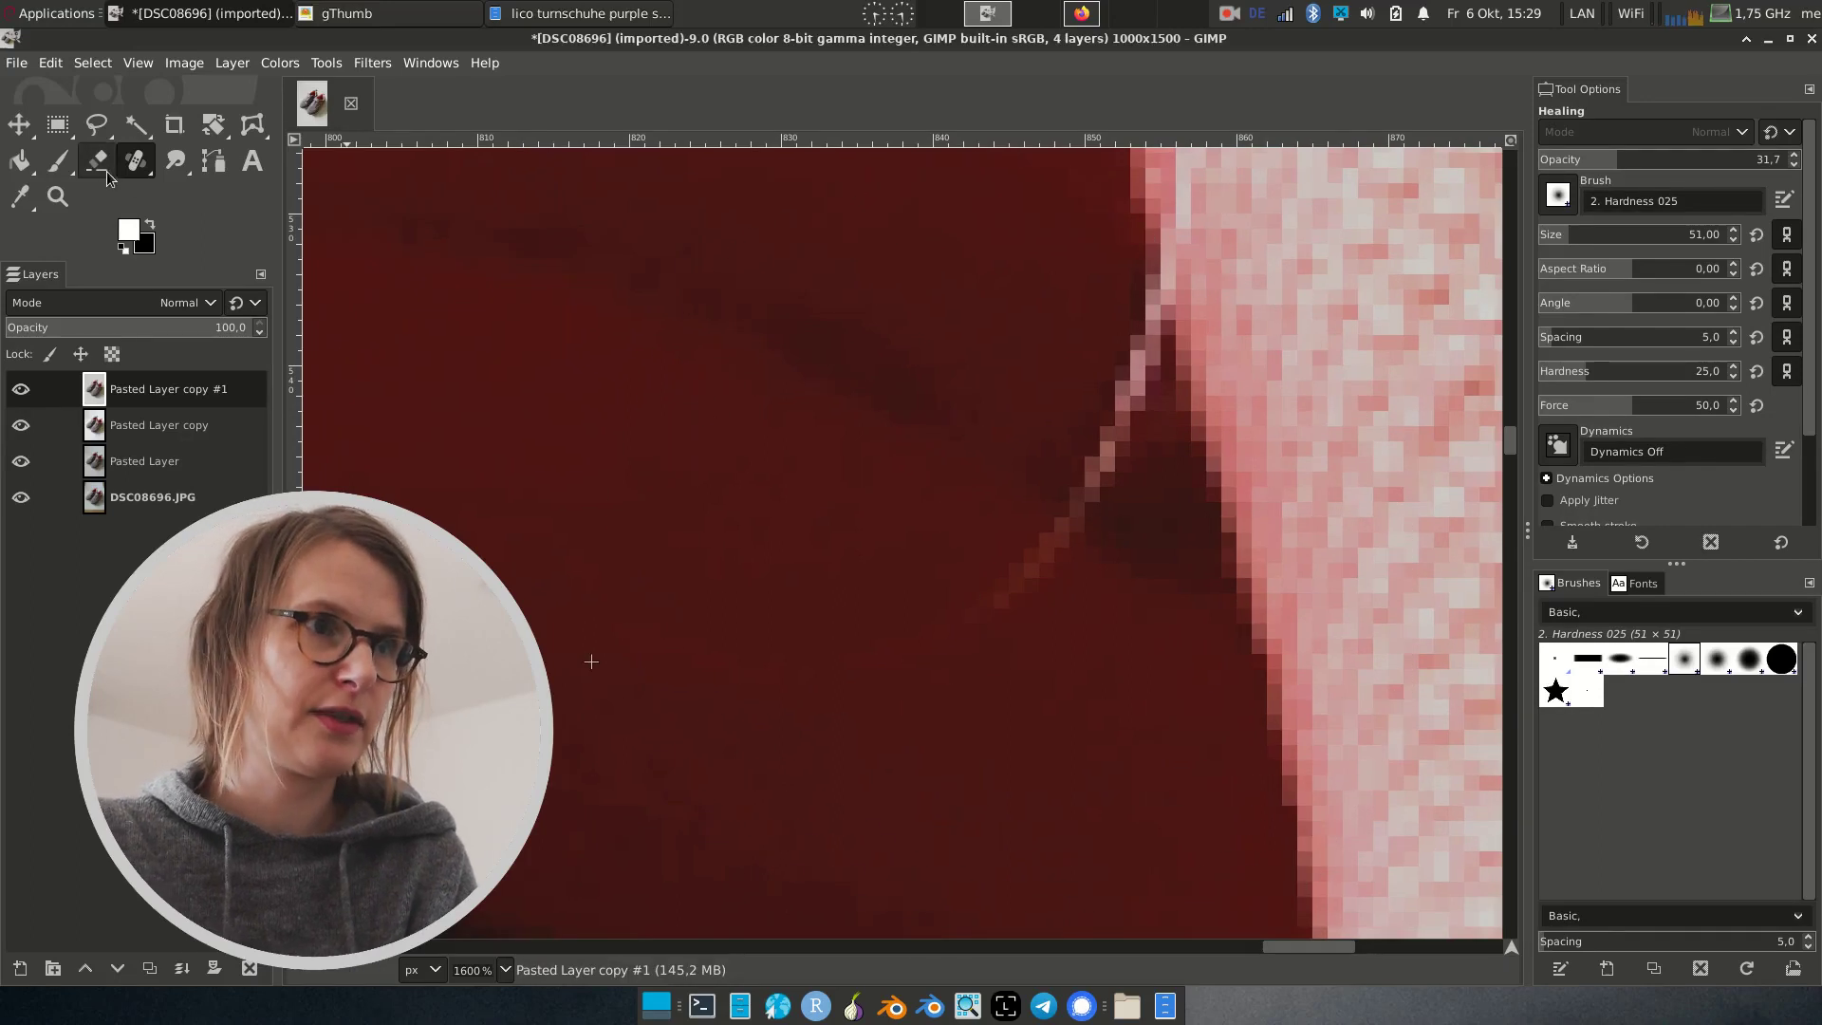
Step: Clone dark red lining over the light thread inside the right shoe, resampling the source close to the thread
right_click(136, 161)
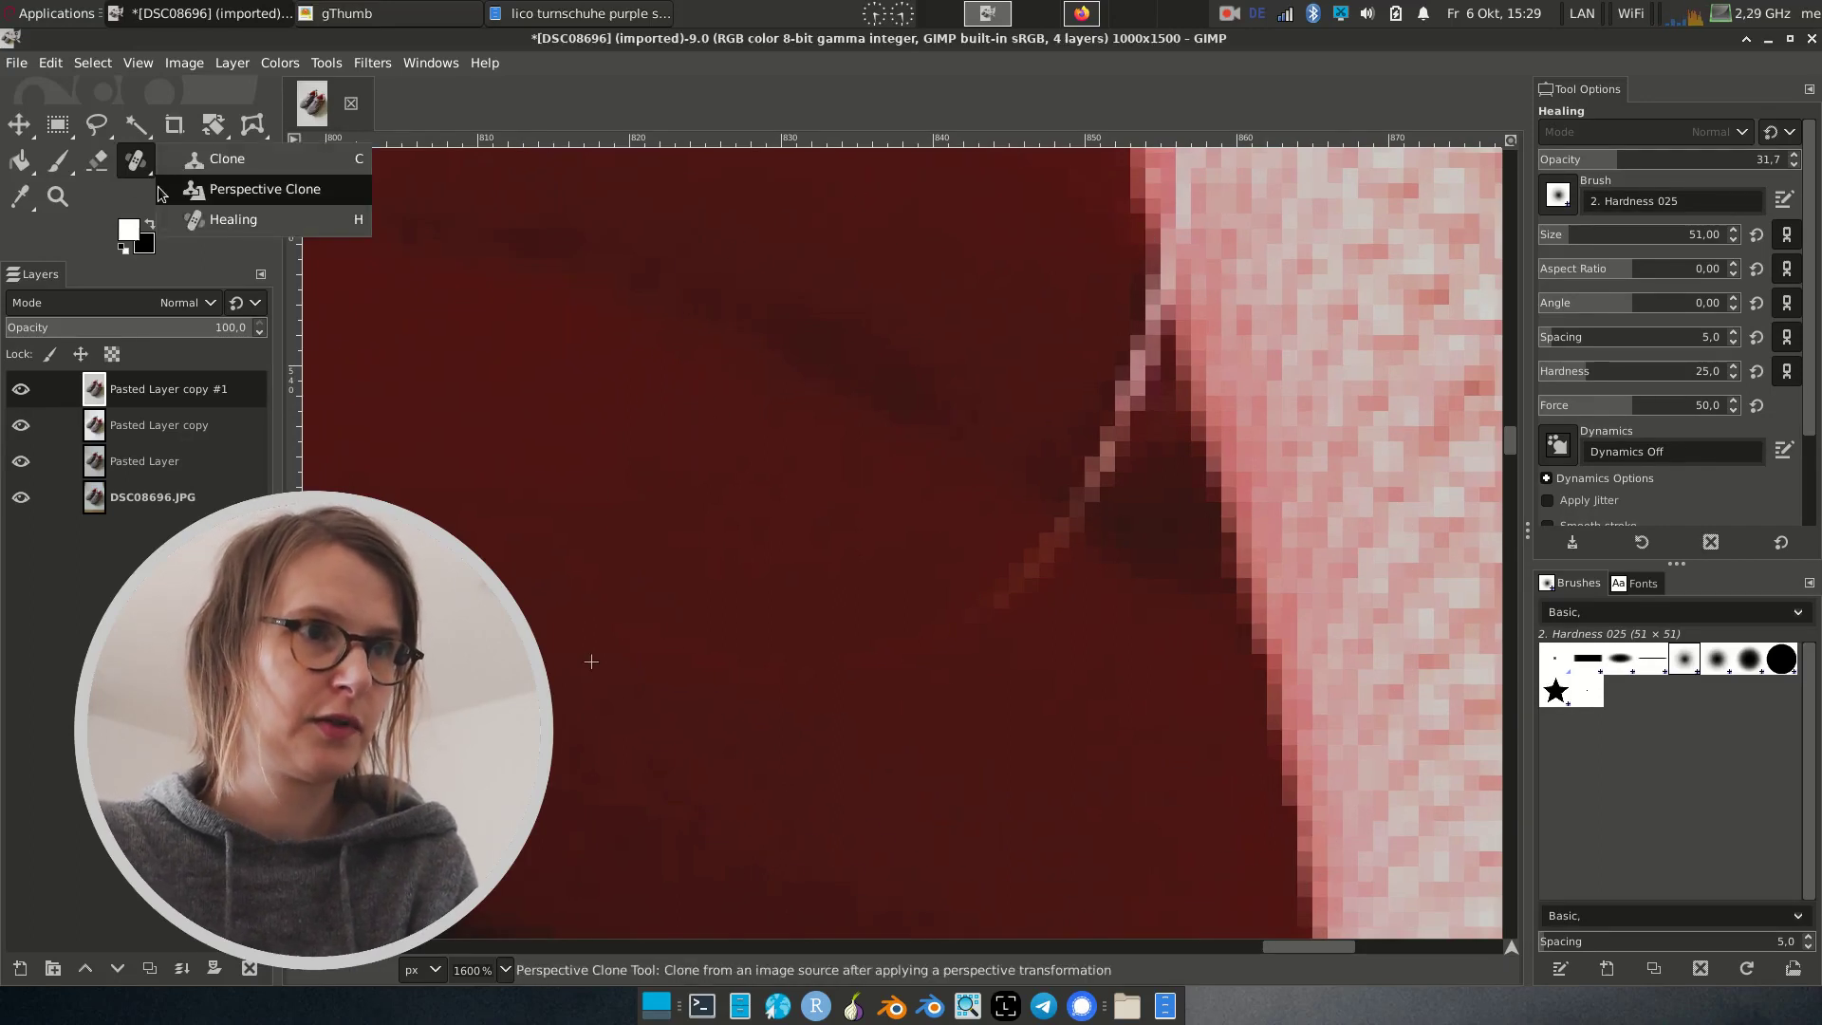
left_click(220, 159)
left_click(879, 373, "ctrl")
left_click_drag(1025, 504, 997, 472)
left_click(952, 370, "ctrl")
mouse_move(1046, 411)
left_mouse_down()
mouse_move(959, 302)
mouse_move(1049, 488)
mouse_move(1036, 418)
left_mouse_up()
left_click(952, 303, "ctrl")
left_click(1040, 459)
left_click(1017, 399)
Step: Clone away the last thread remnant along the edge of the right shoe's lining, using a source higher on that edge
left_click(888, 460, "ctrl")
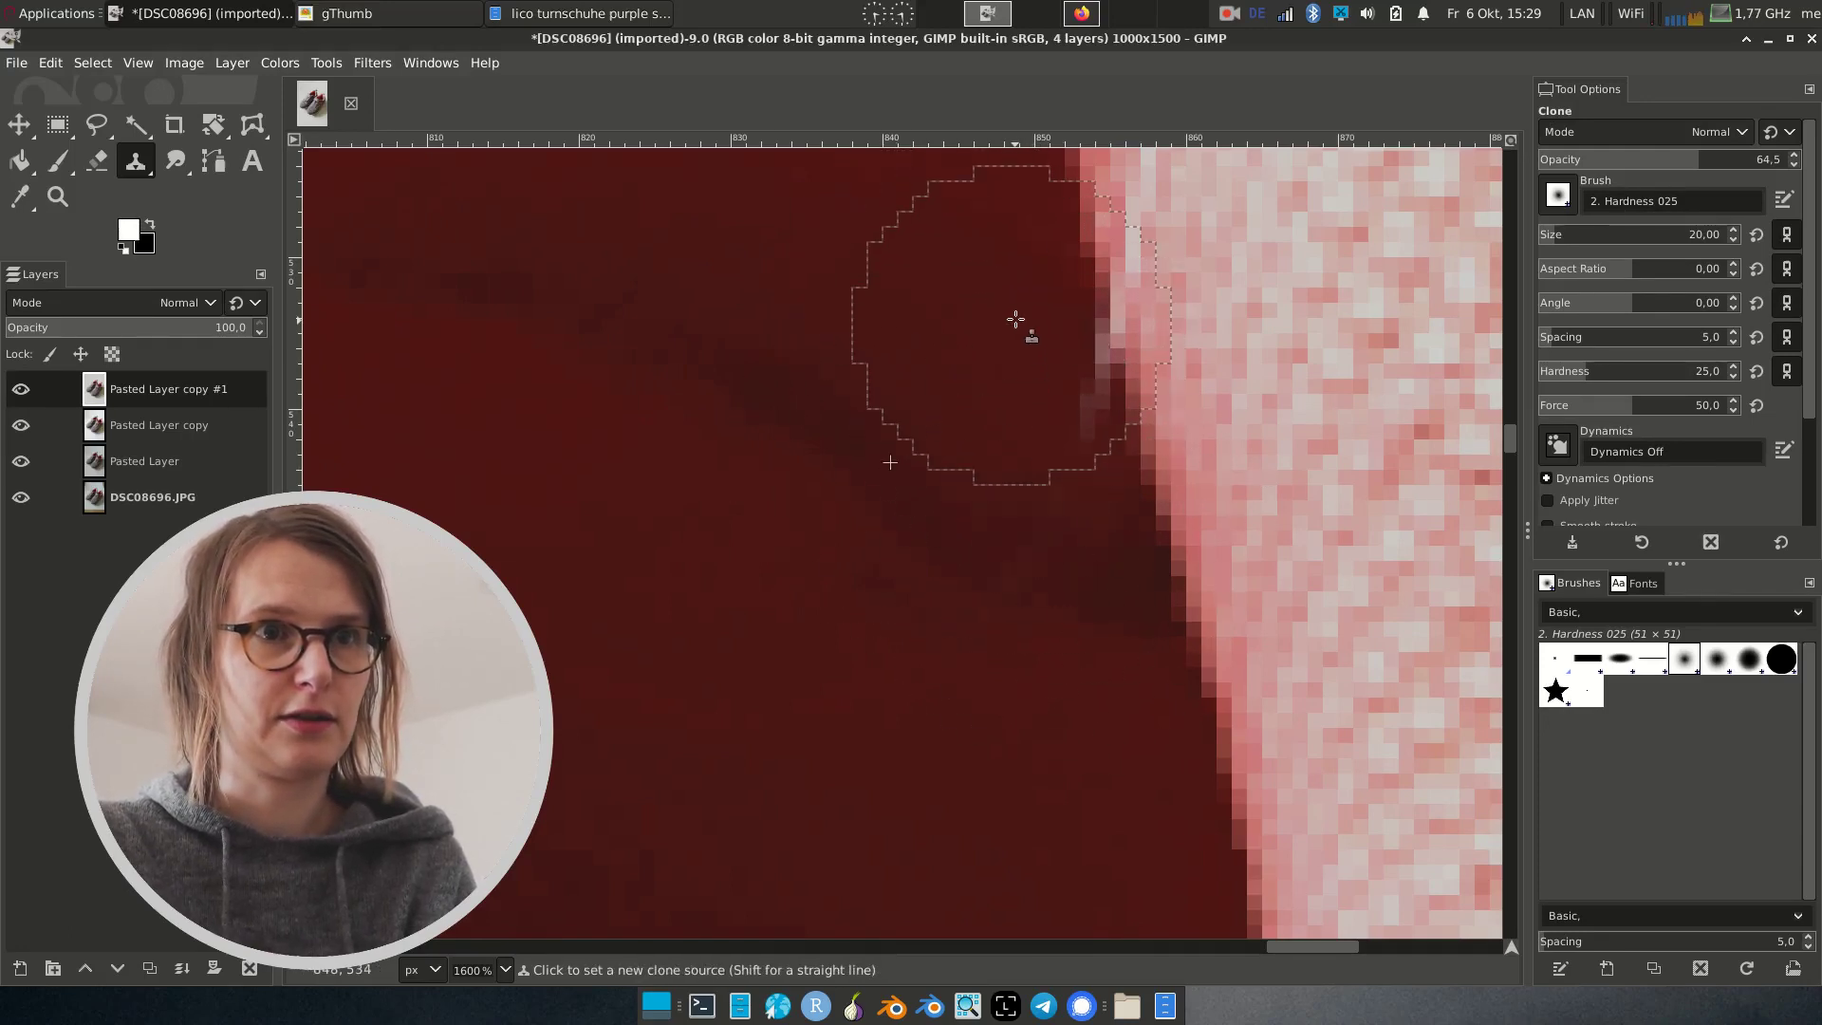
scroll(1170, 398, "up", 1)
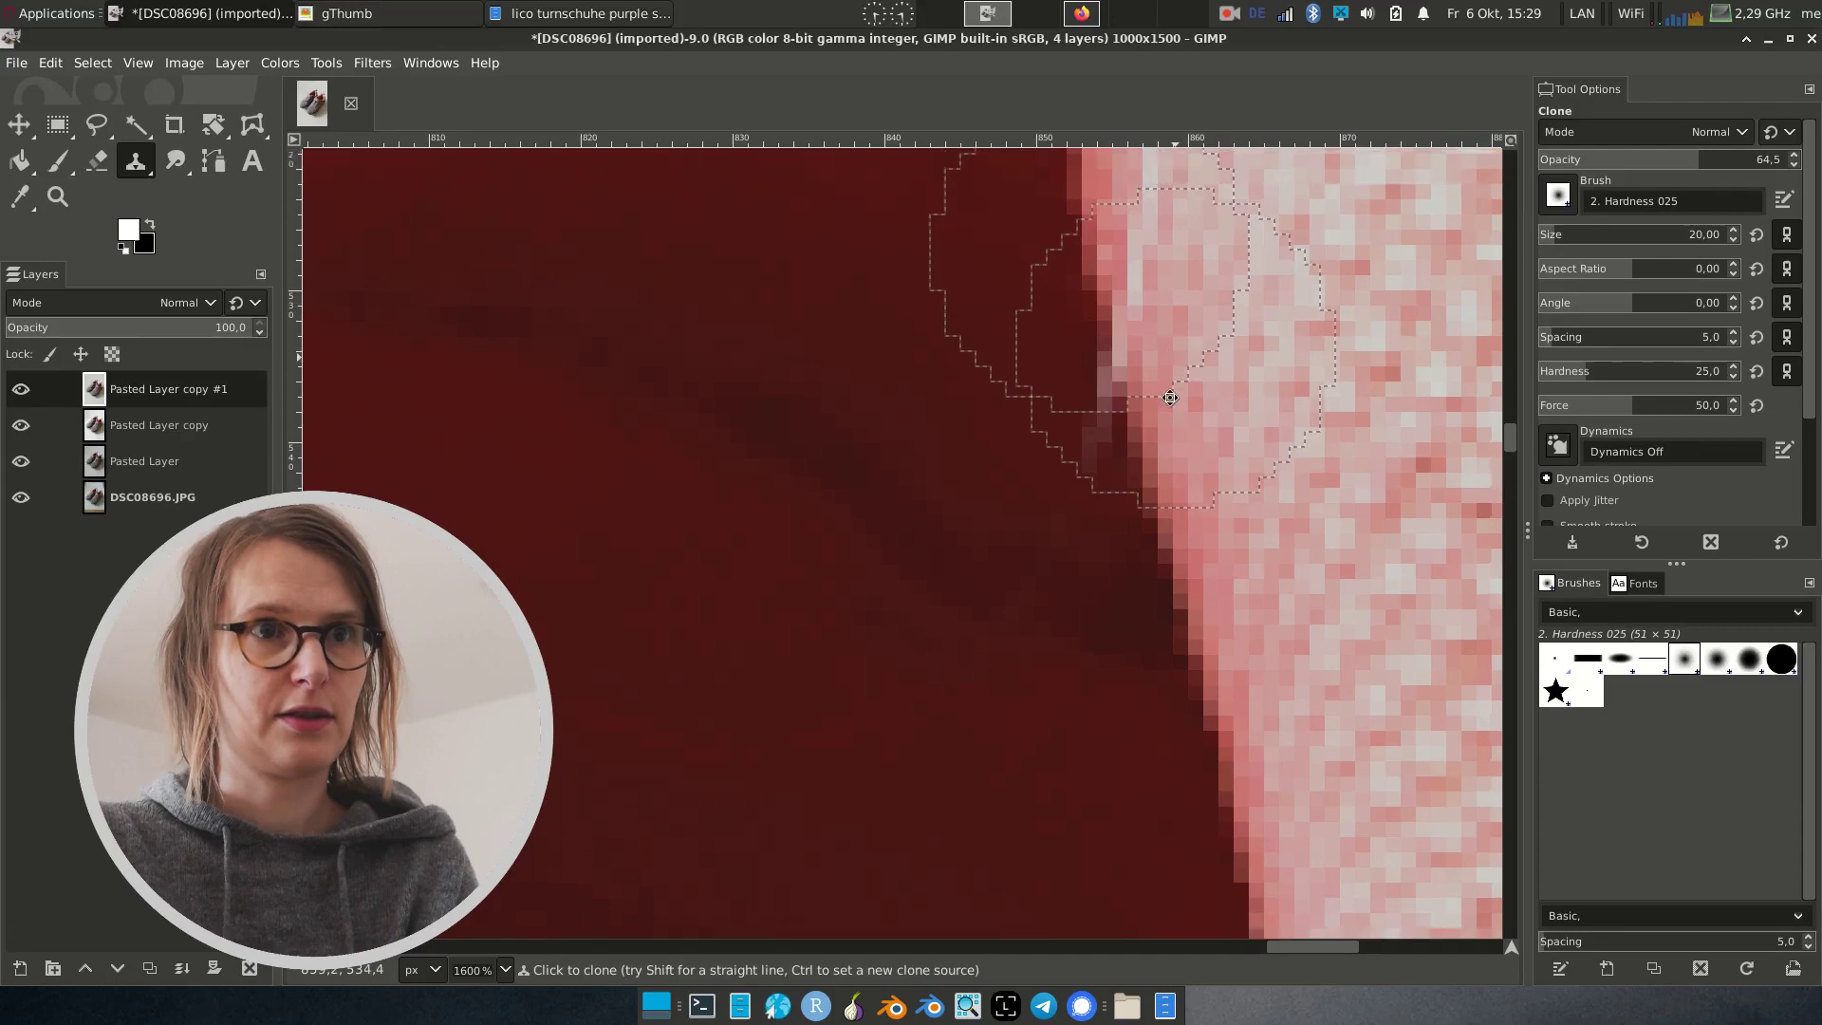
scroll(1170, 397, "up", 5)
scroll(1170, 398, "right", 3)
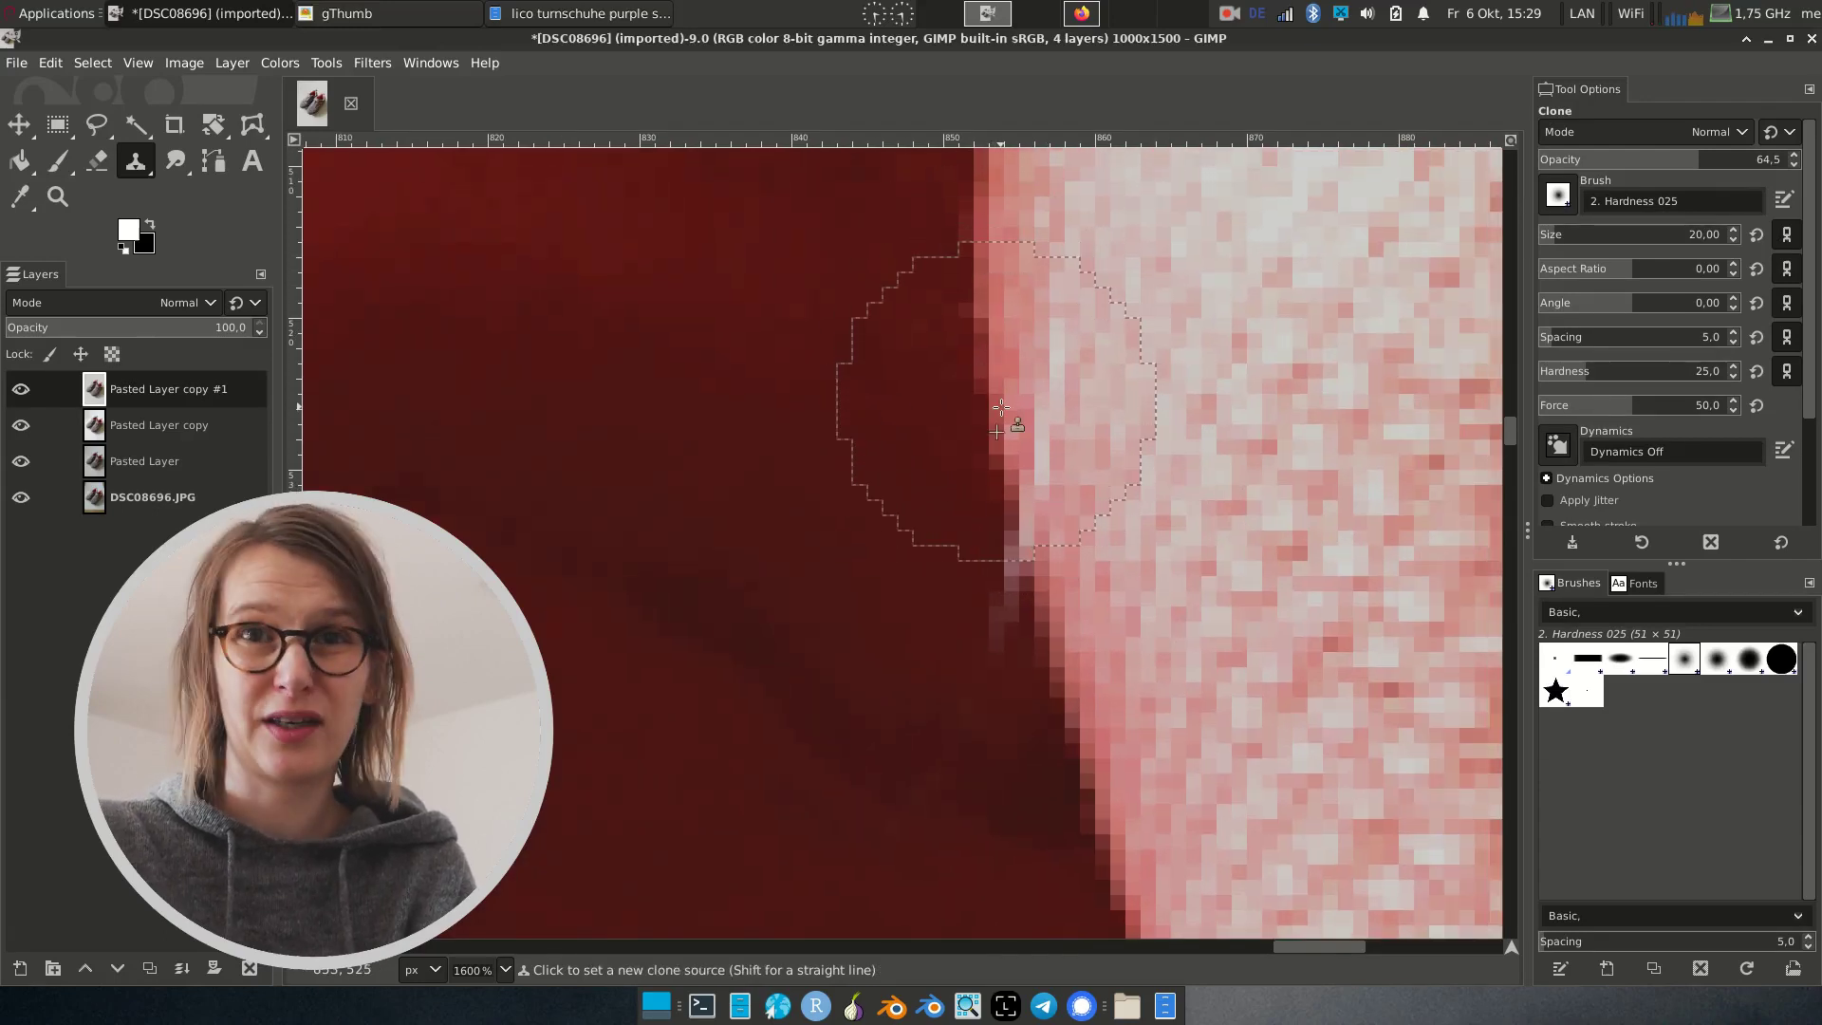
left_click(991, 370, "ctrl")
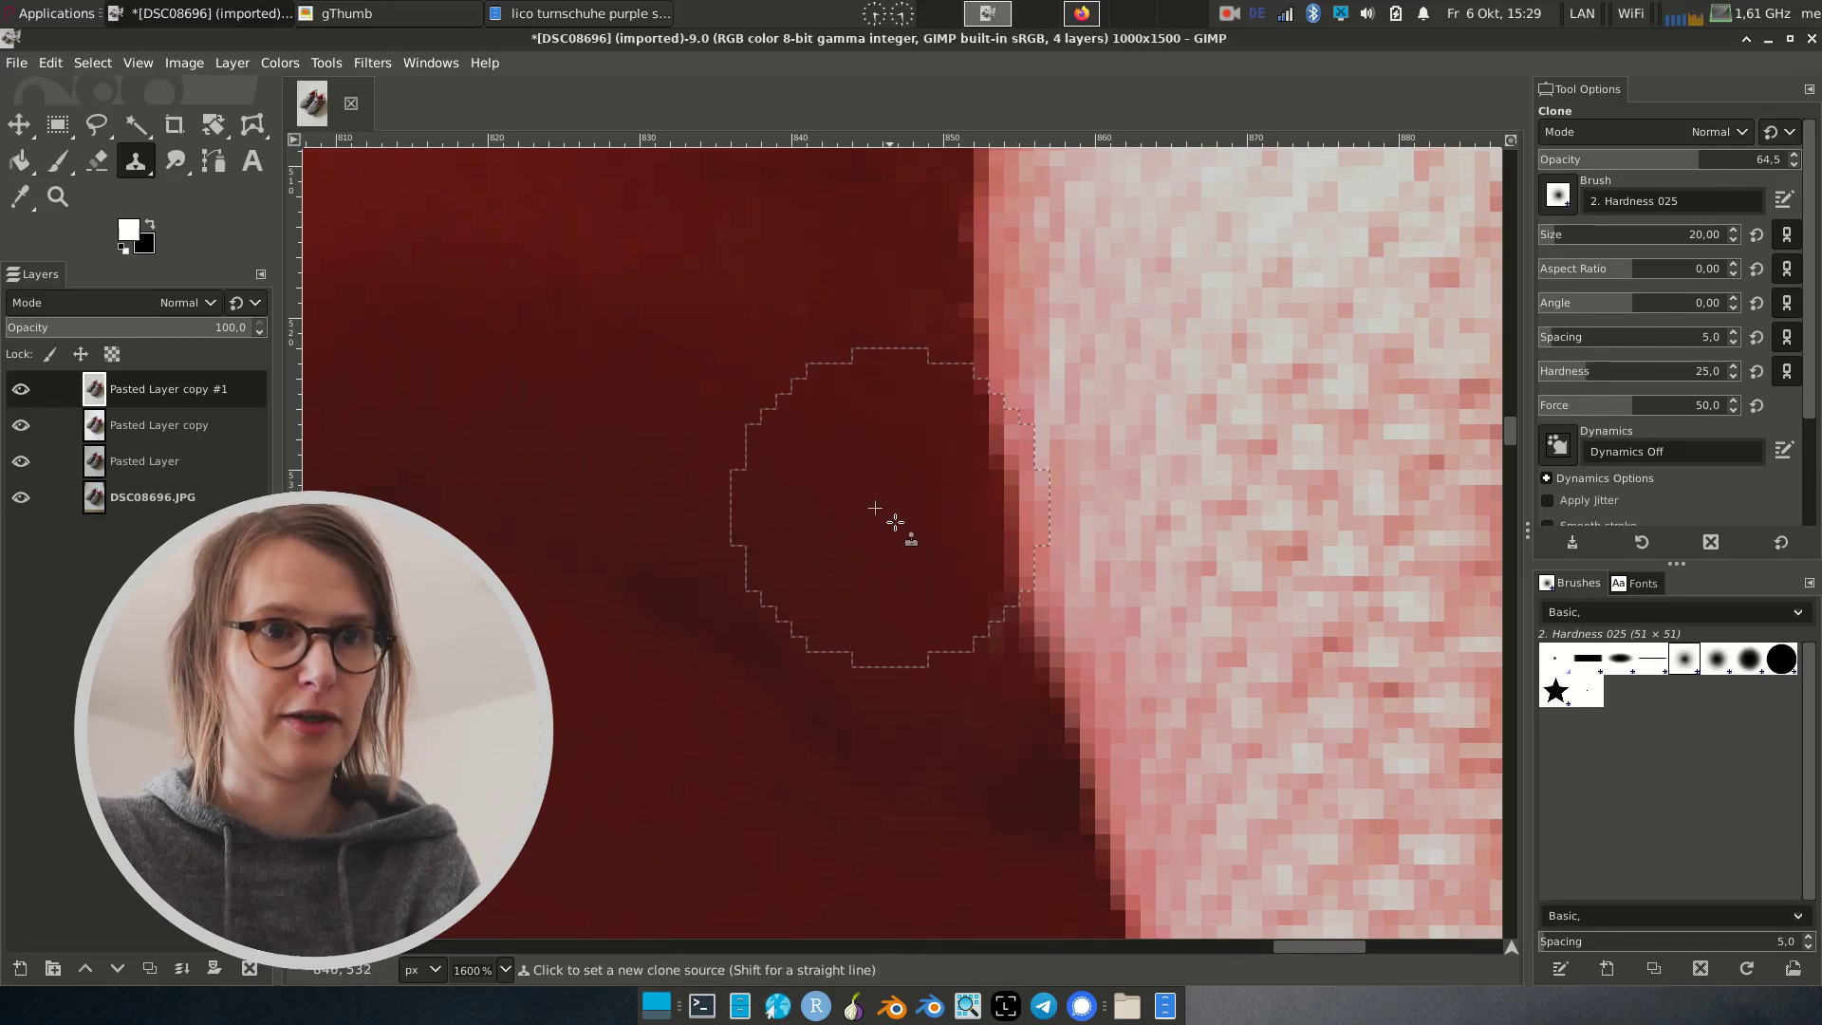
Step: Copy the retouched Pasted Layer copy #1 and duplicate it as a new top layer
key("shift+ctrl+j")
scroll(703, 454, "down", 2, "ctrl")
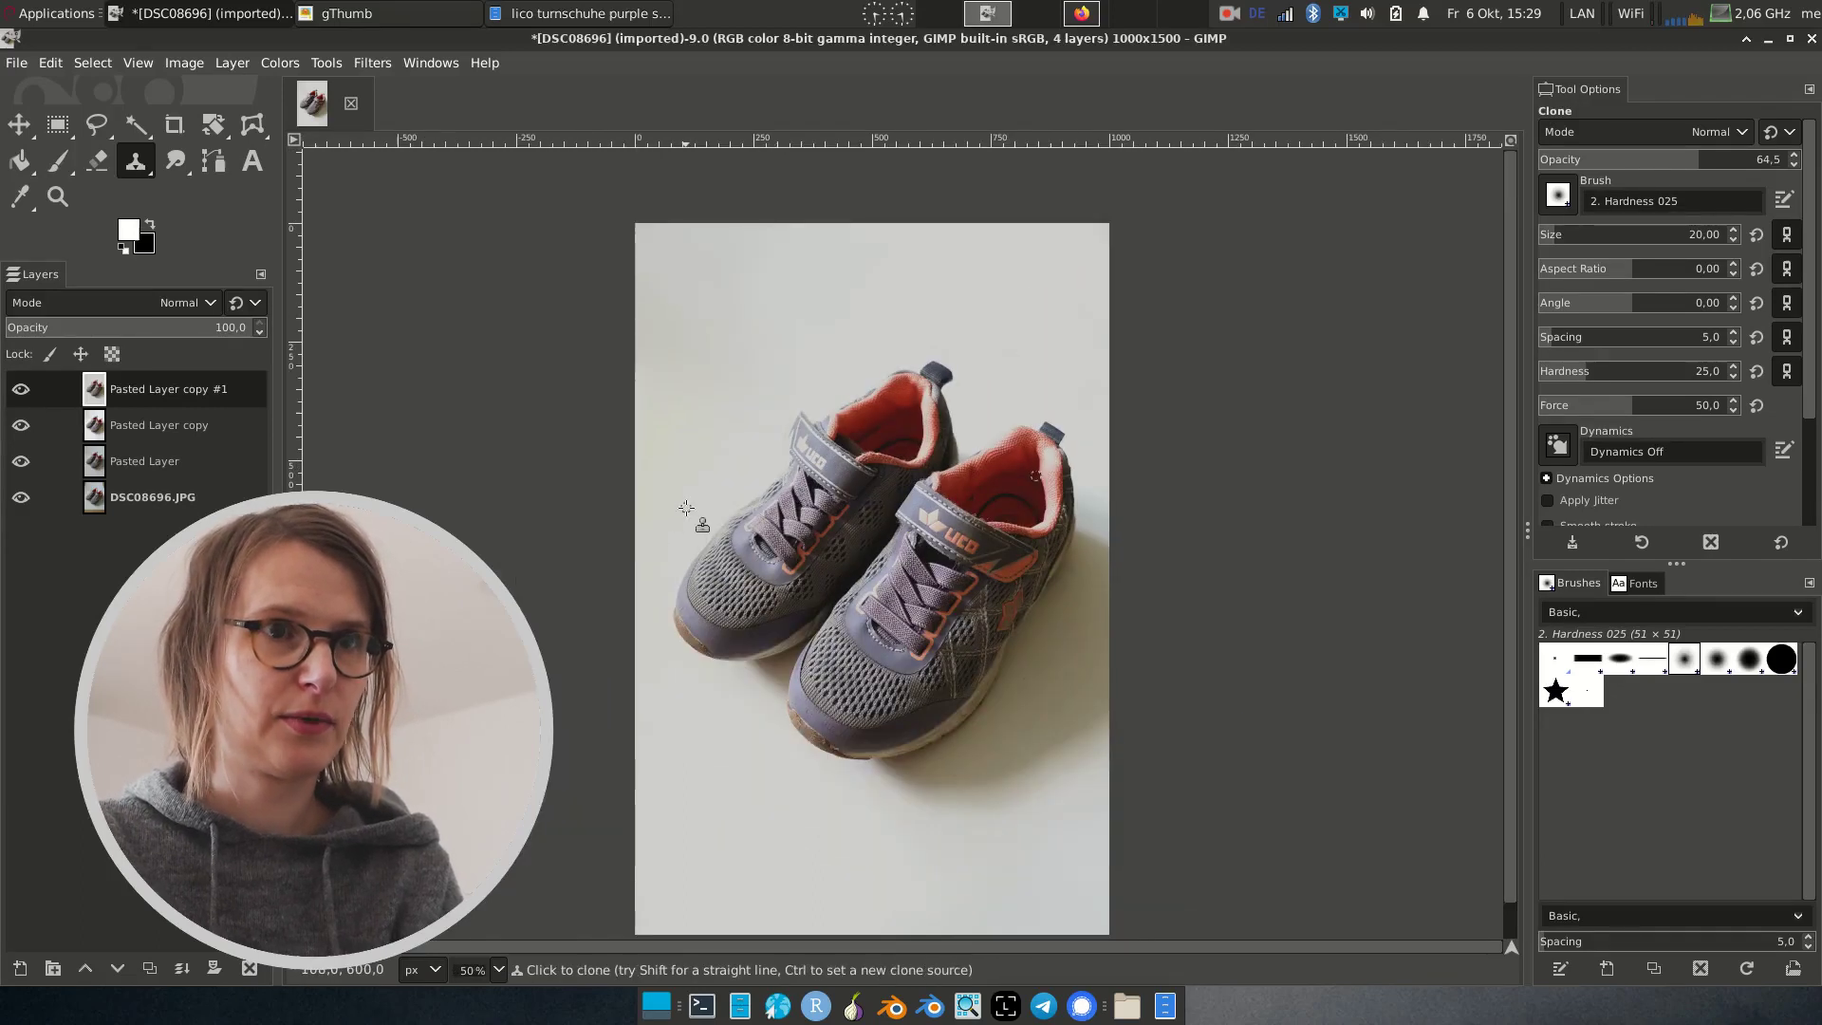
scroll(702, 522, "down", 1)
key("ctrl+c")
key("shift+ctrl+d")
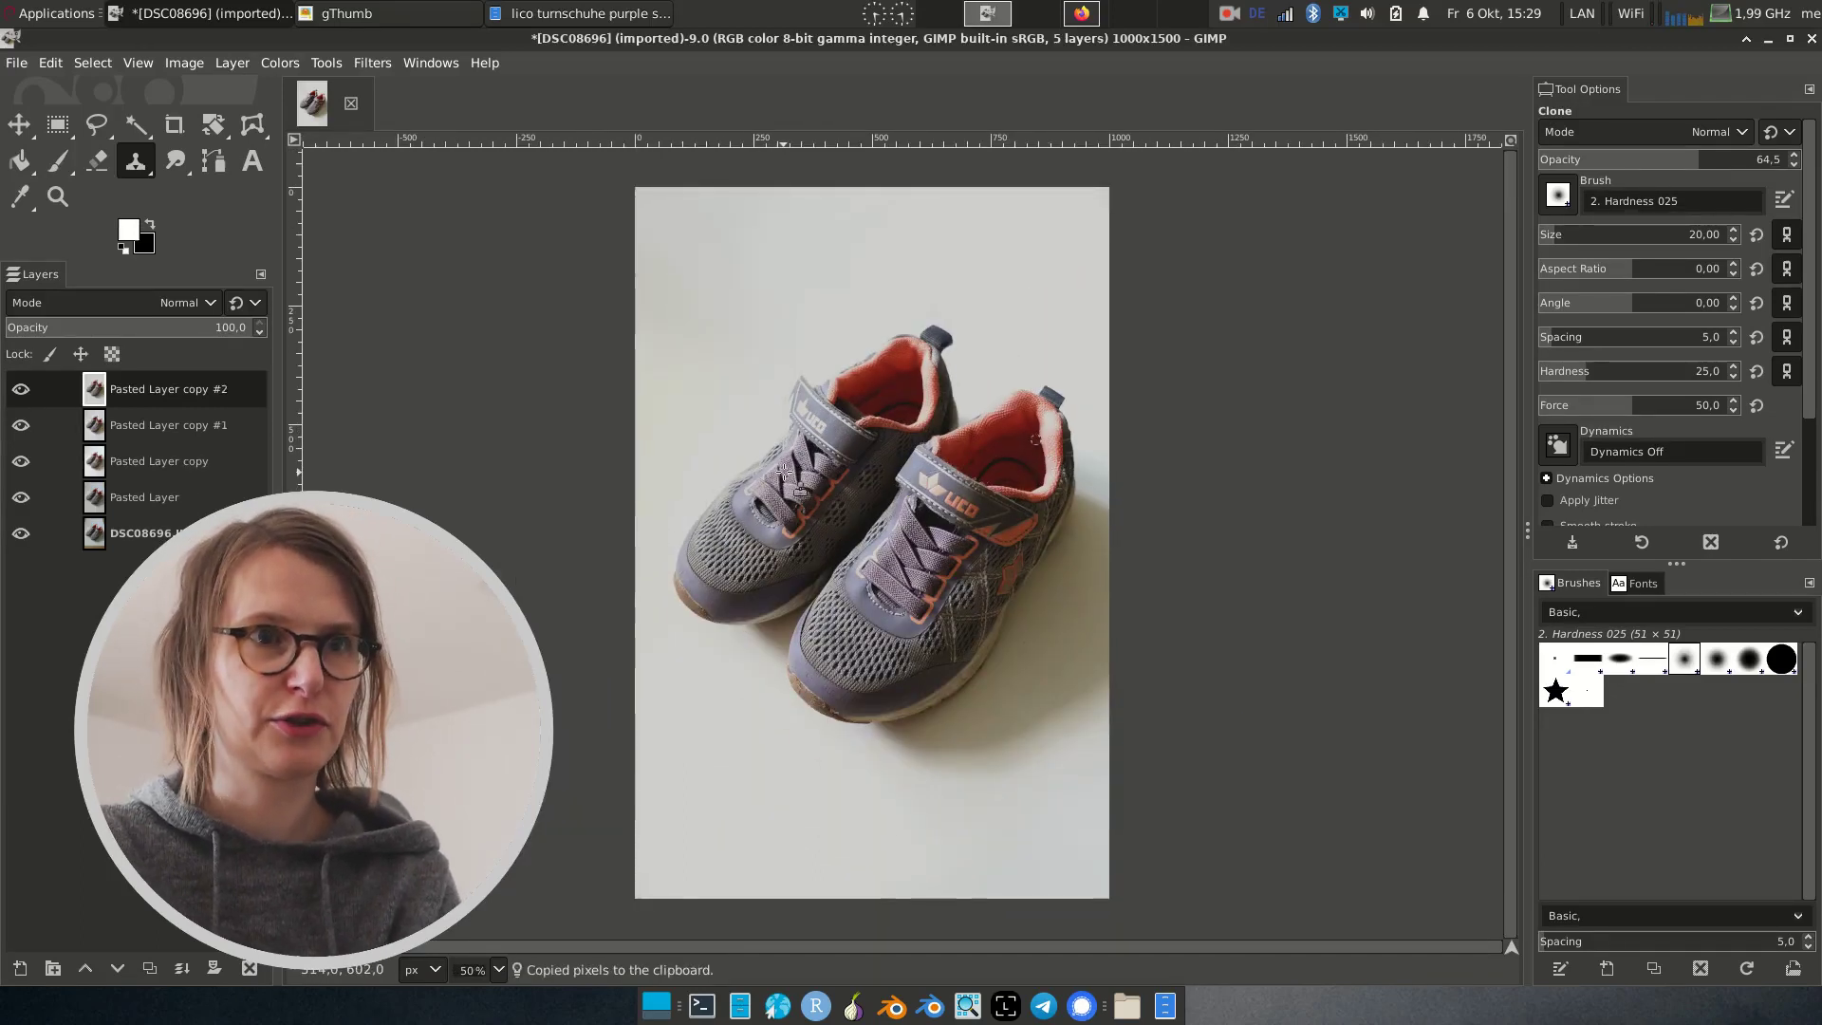
Step: Open Hue-Saturation for the new top layer, set Overlap to 50 and reset the color after trying a master saturation of 27.8
left_click(281, 64)
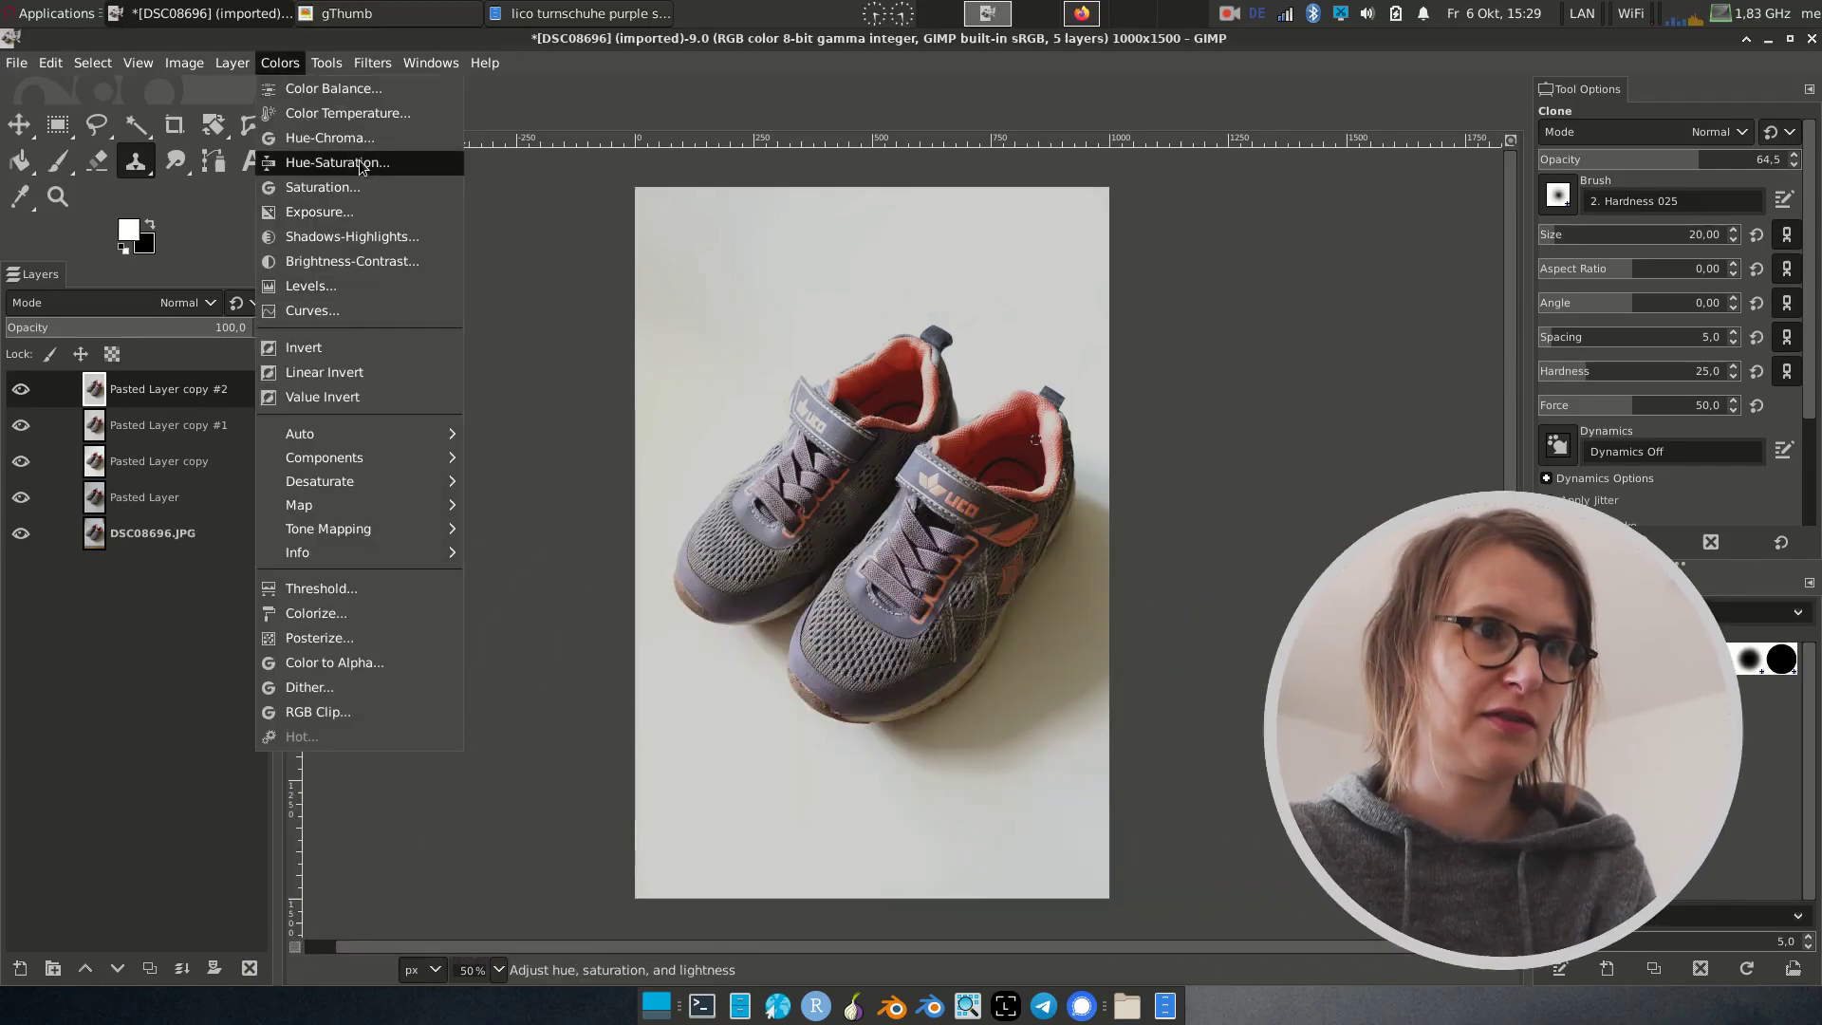
left_click(393, 163)
left_click_drag(465, 153, 434, 200)
left_click(426, 482)
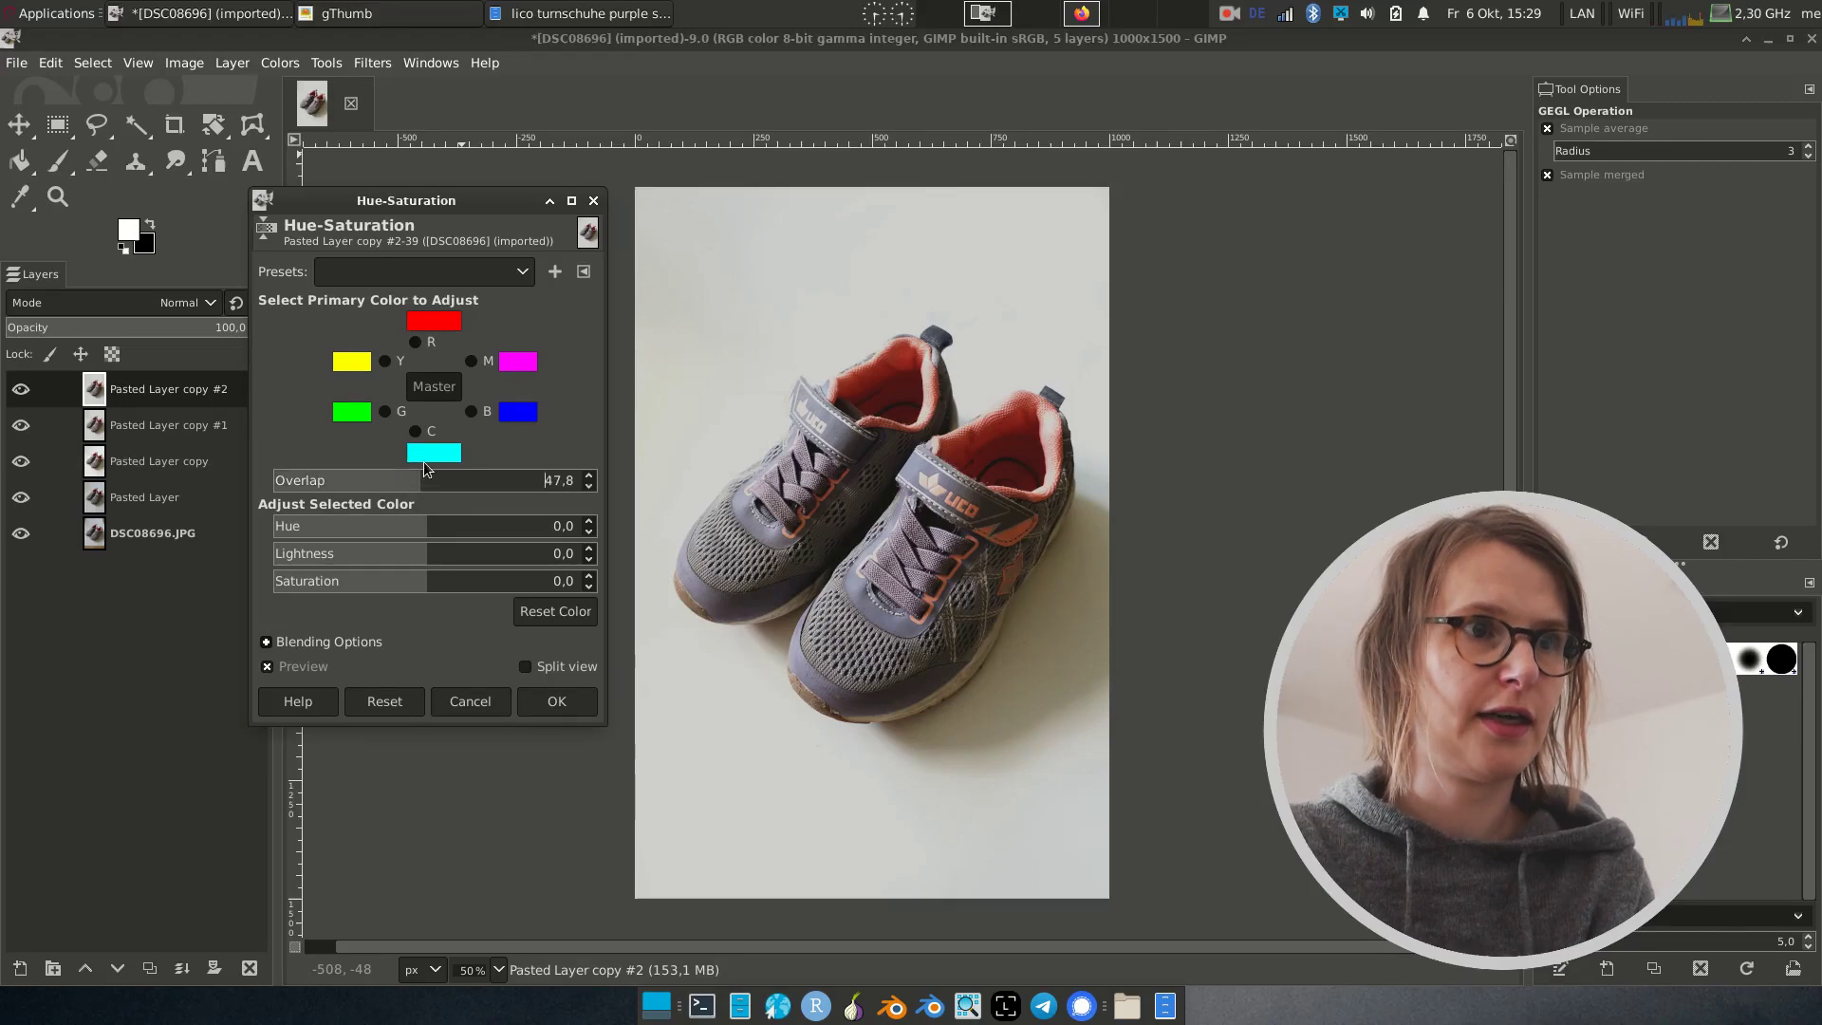
left_click(550, 481)
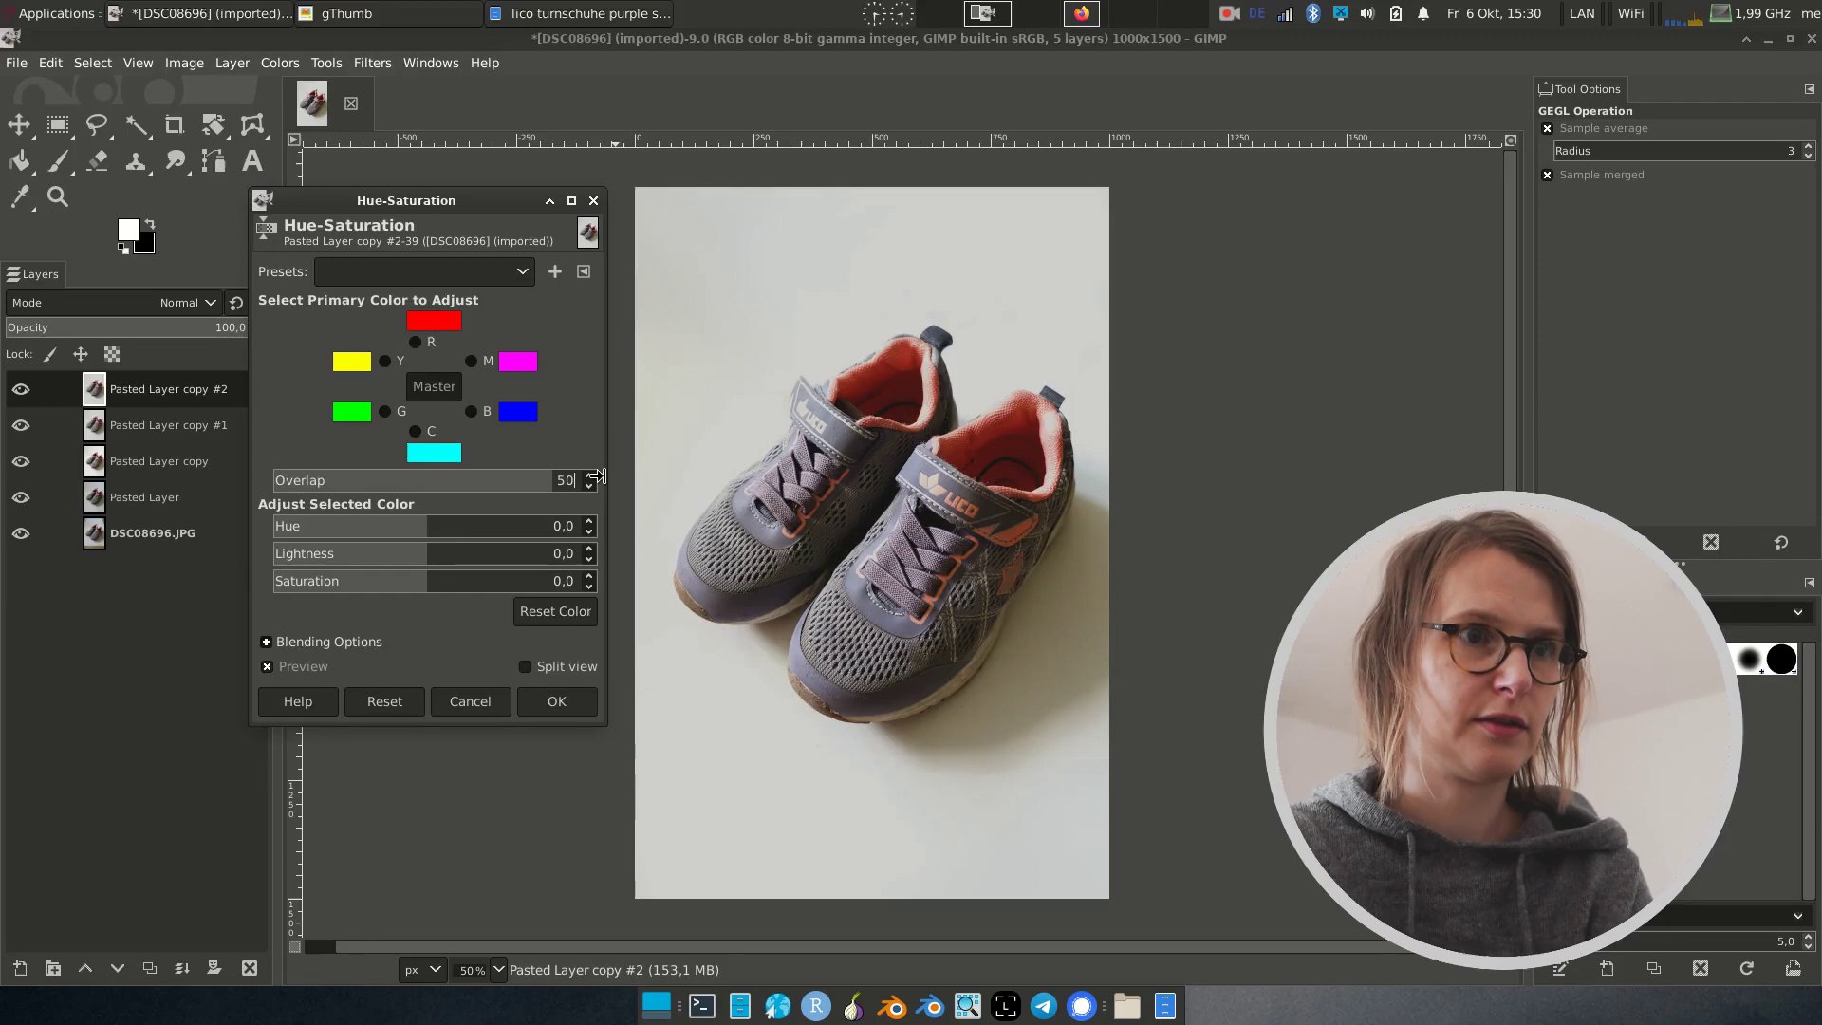
left_click(469, 585)
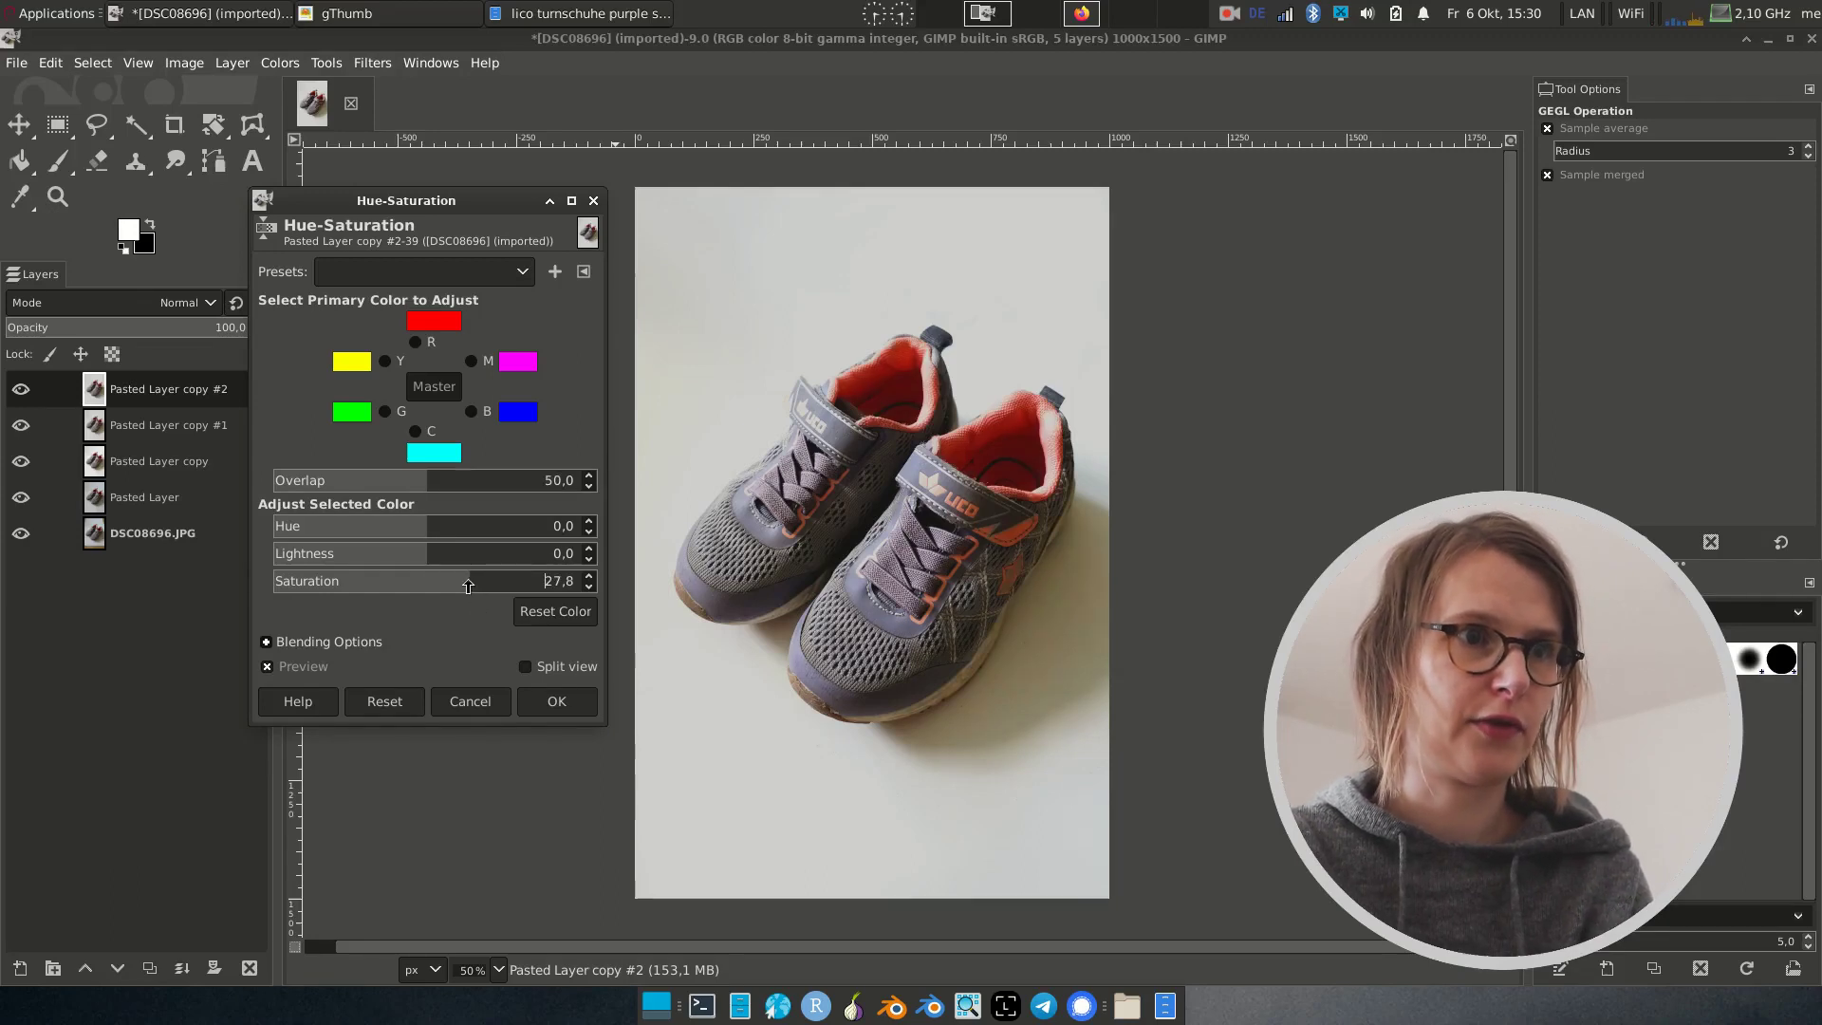
left_click(584, 614)
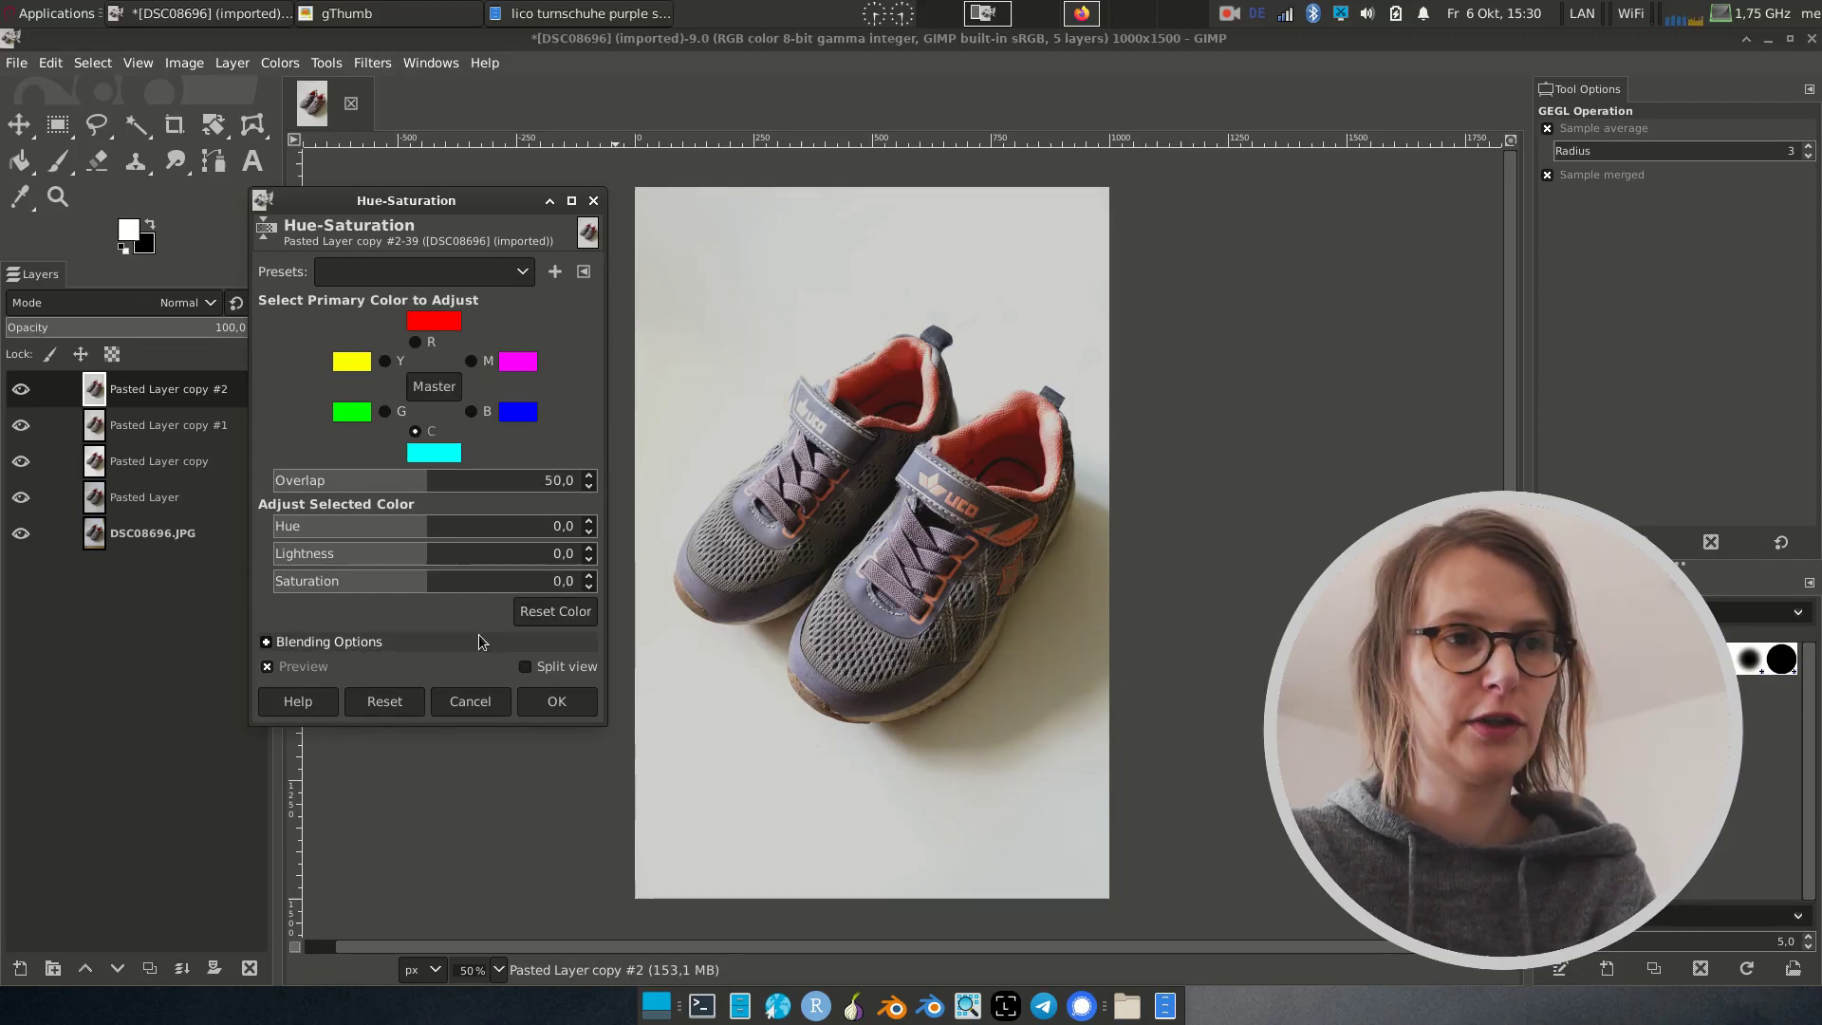
Step: Adjust the cyan saturation, and try the blue saturation at 100 before bringing it back to about zero
left_click_drag(419, 582, 601, 581)
left_click(471, 410)
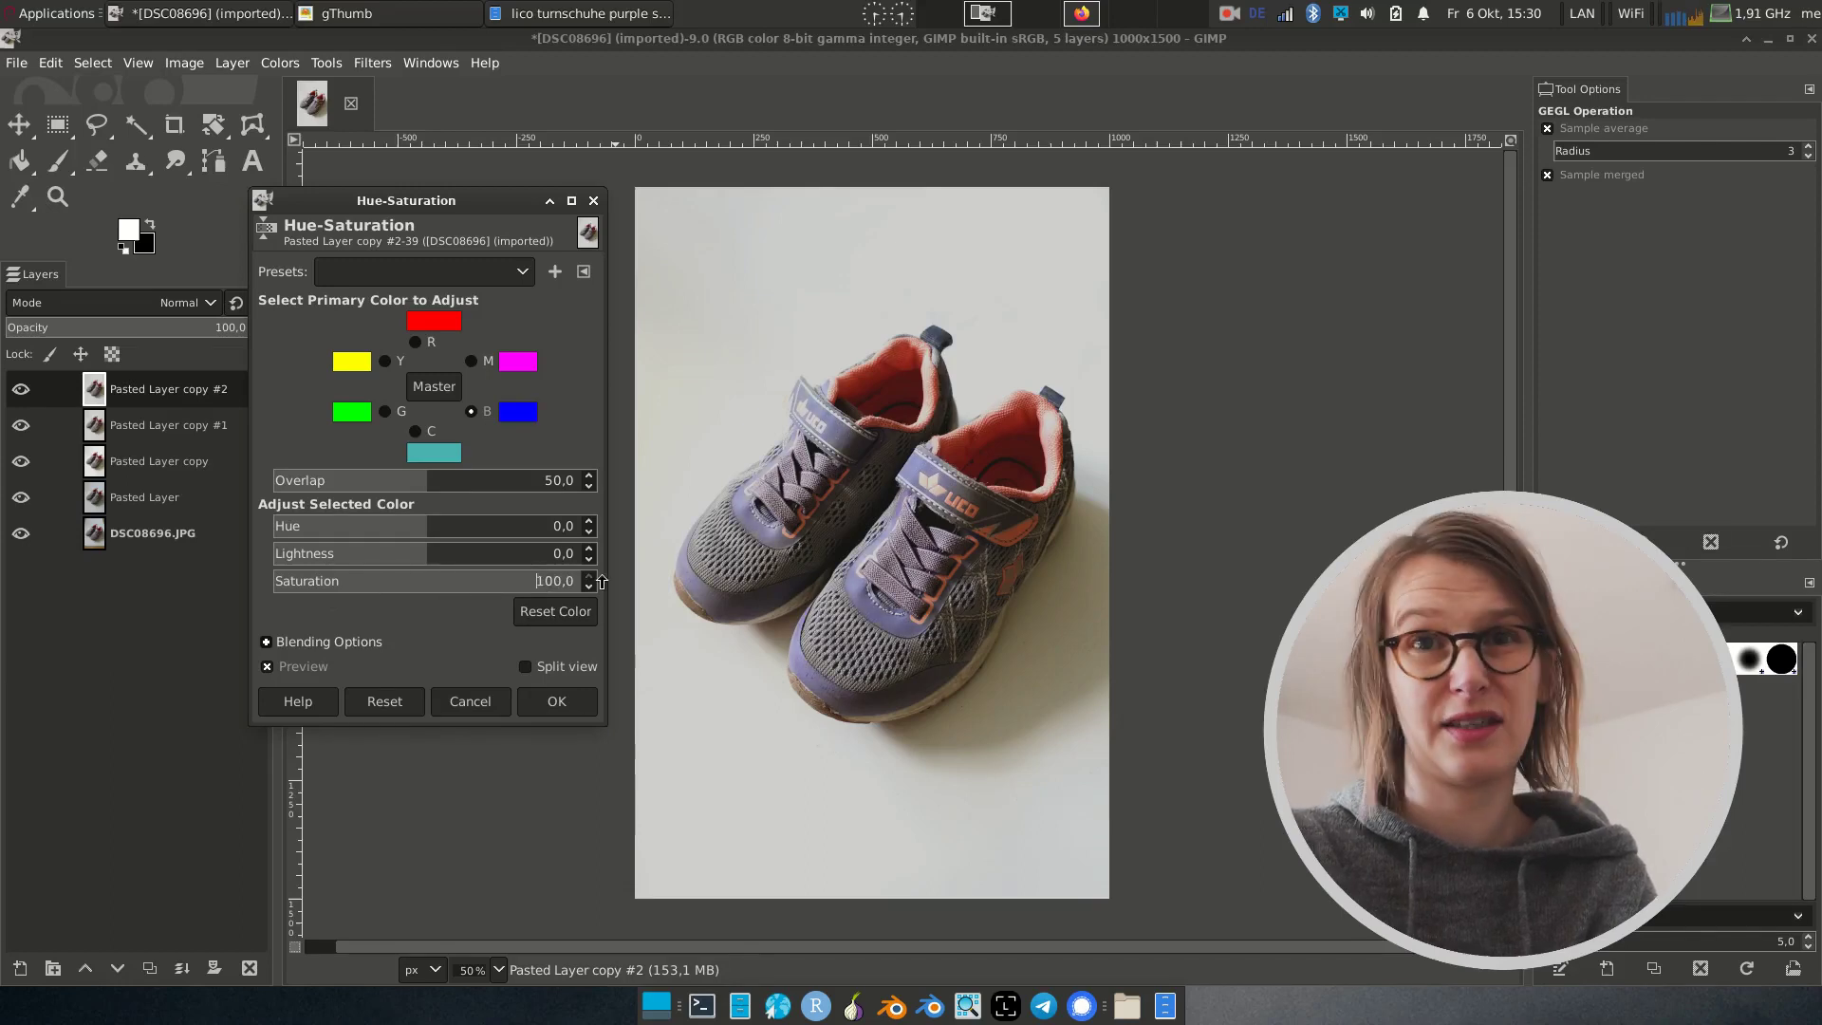
left_click_drag(460, 596, 429, 596)
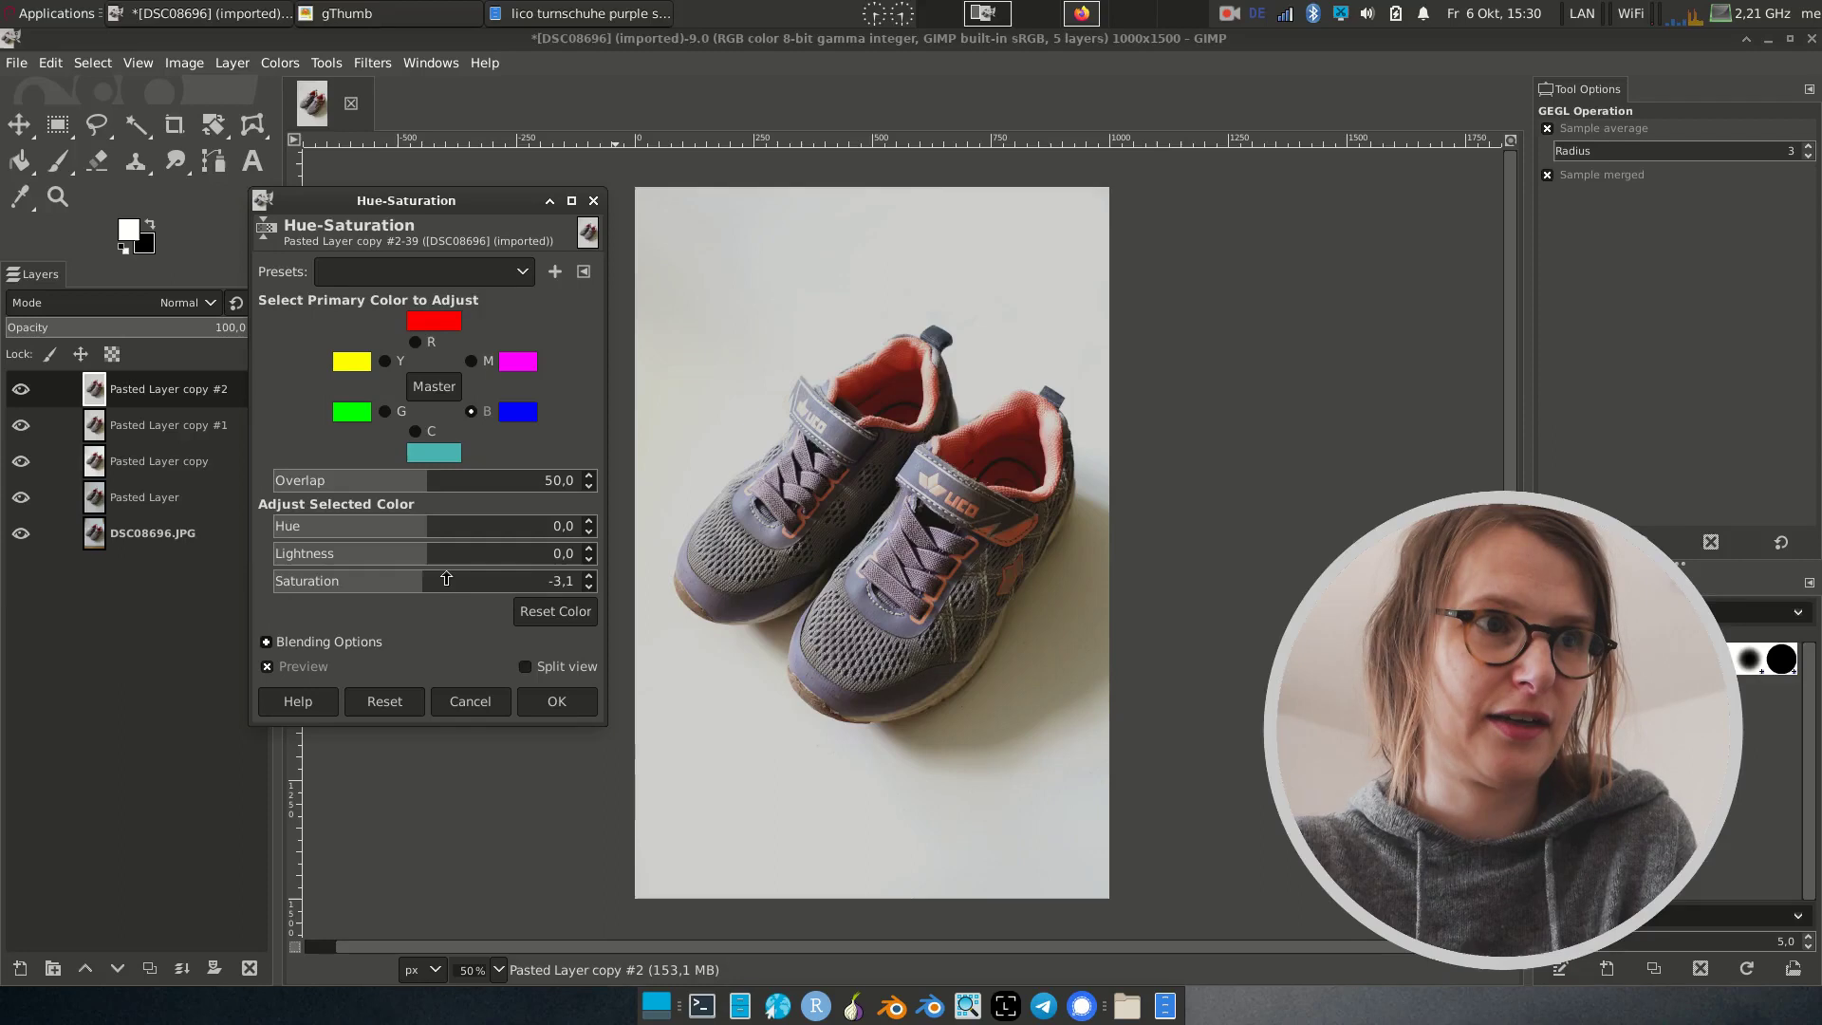
Step: Lower the cyan saturation further and set the yellow saturation to -90.7
left_click(416, 432)
left_click_drag(340, 581, 301, 590)
left_click(384, 360)
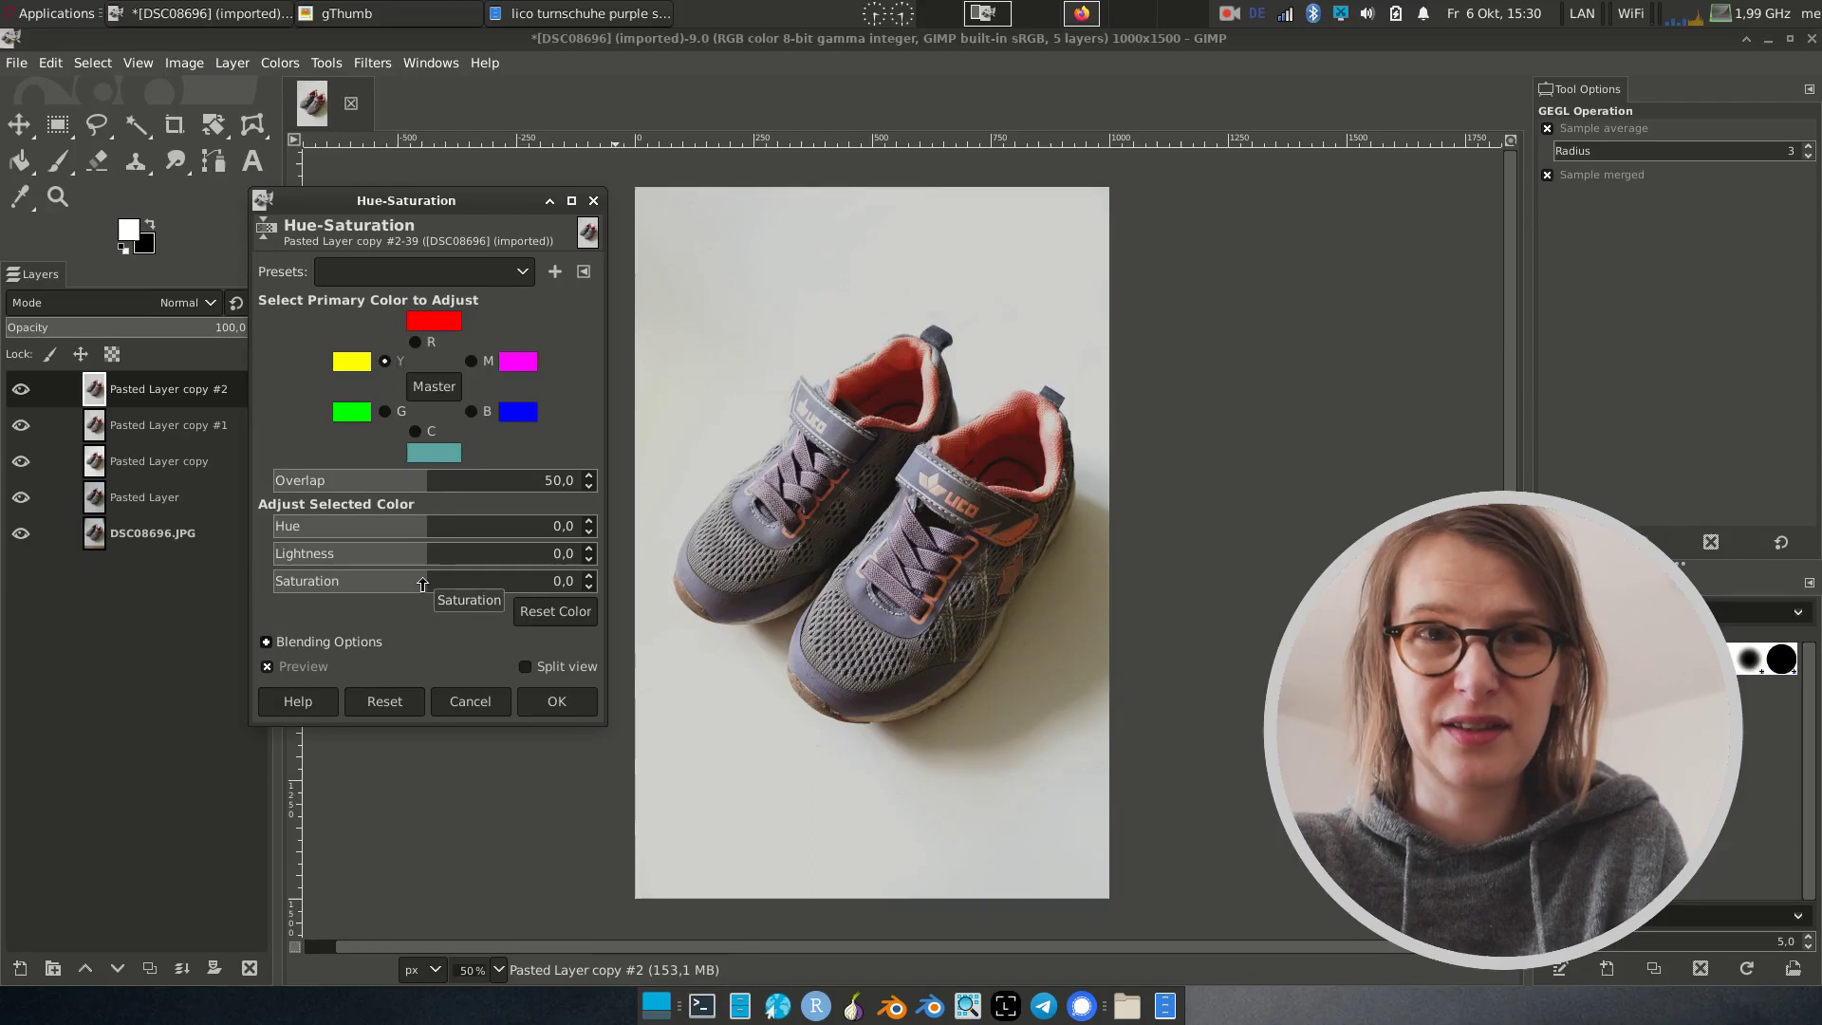
left_click_drag(422, 582, 287, 582)
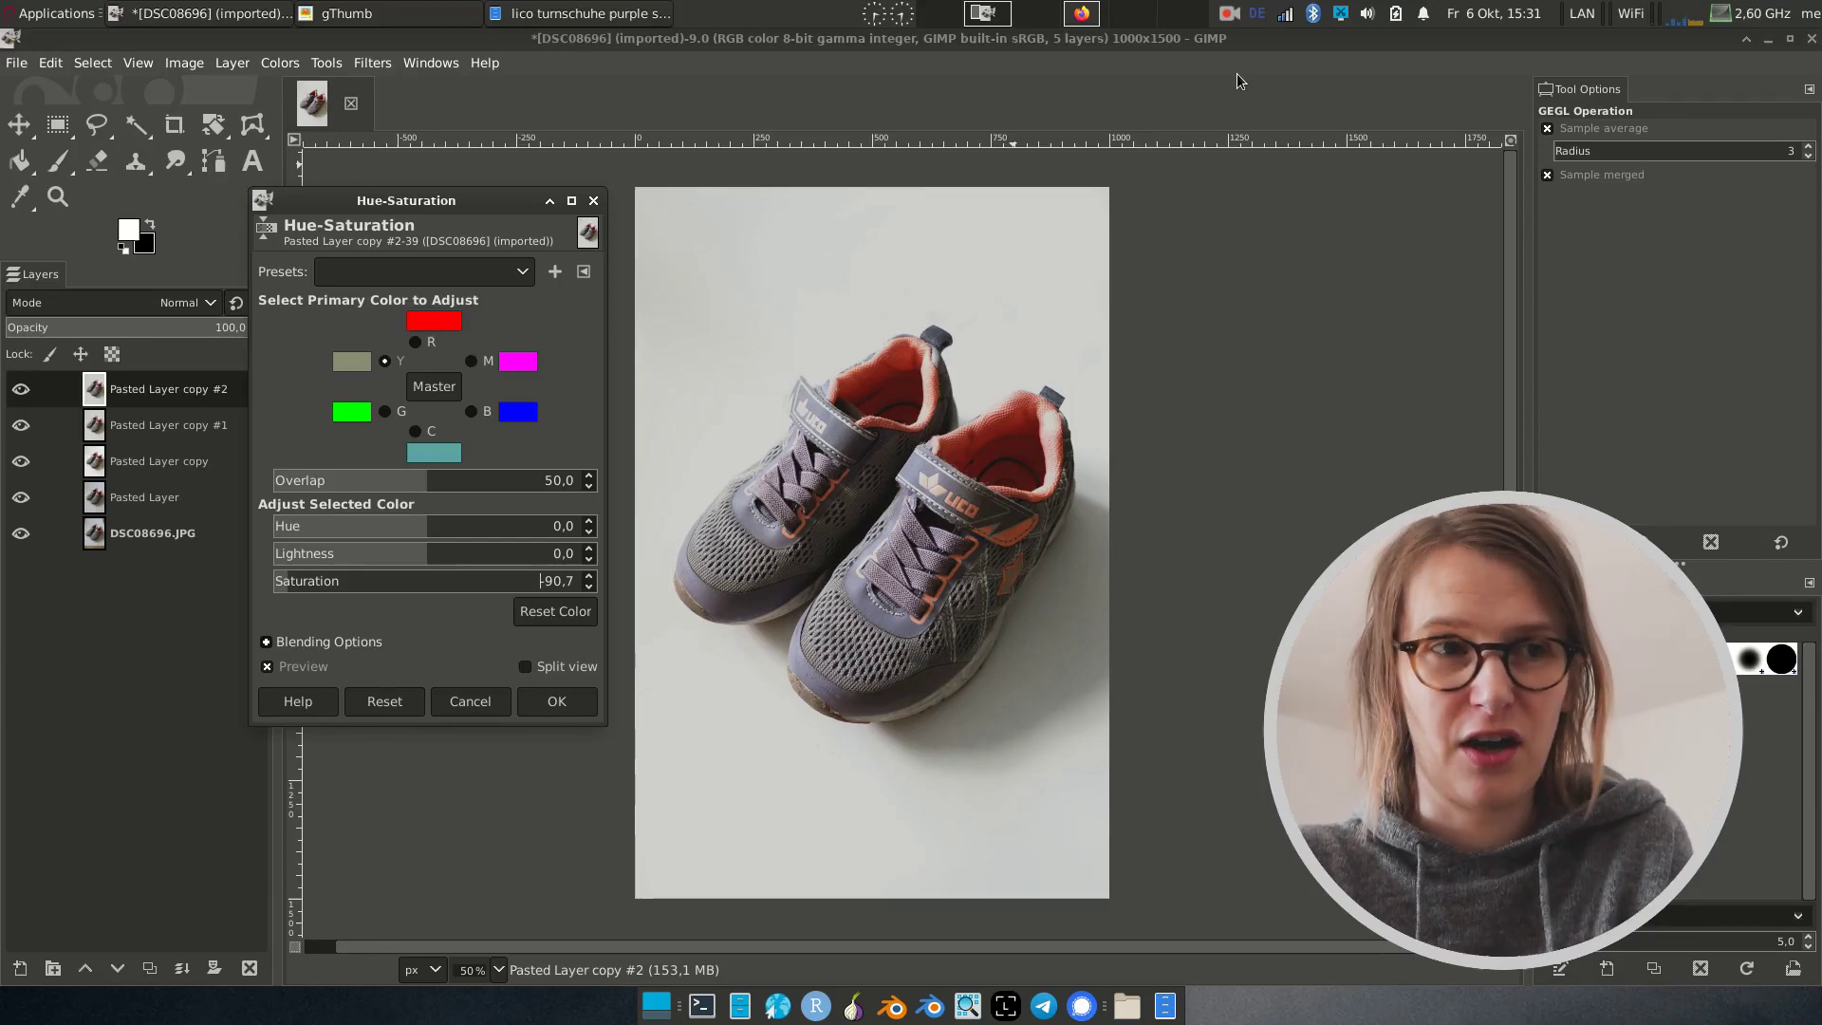
Step: Try changing the magenta and red saturation, bring both back to 0, and apply the Hue-Saturation adjustment
left_click(471, 361)
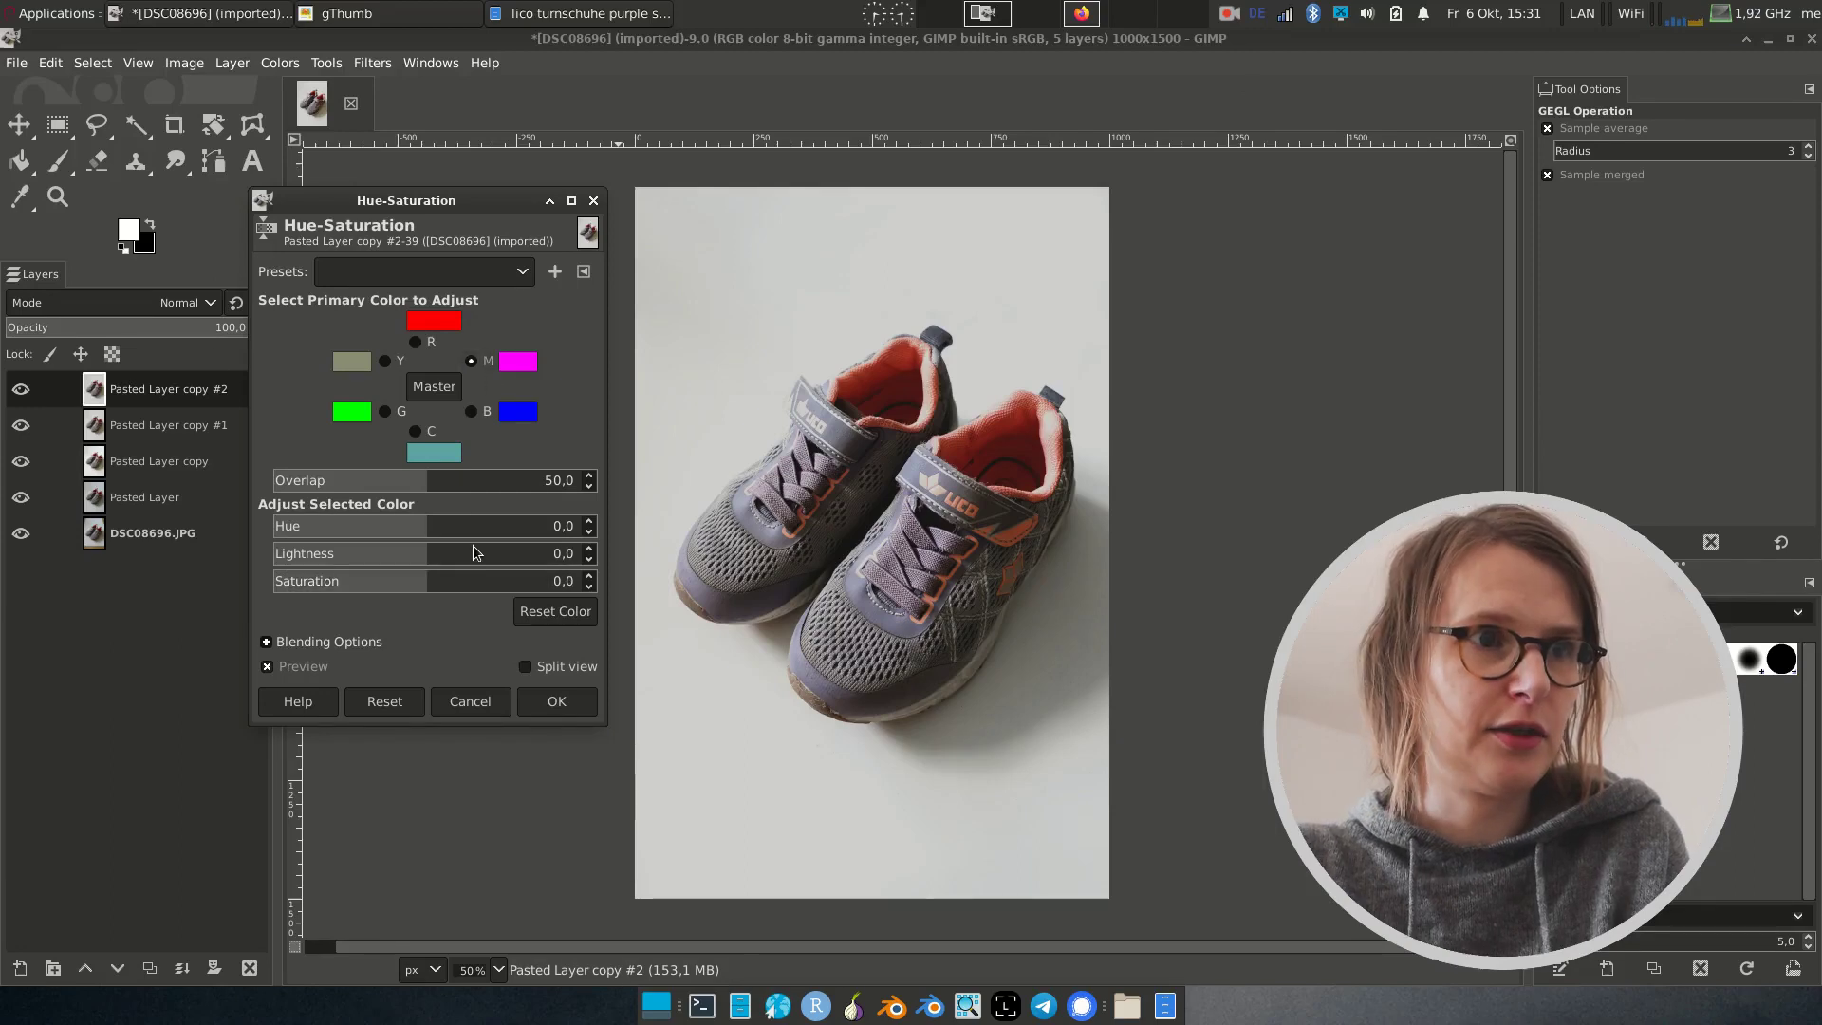
mouse_move(424, 581)
left_mouse_down()
mouse_move(263, 592)
mouse_move(425, 589)
left_mouse_up()
left_click(414, 342)
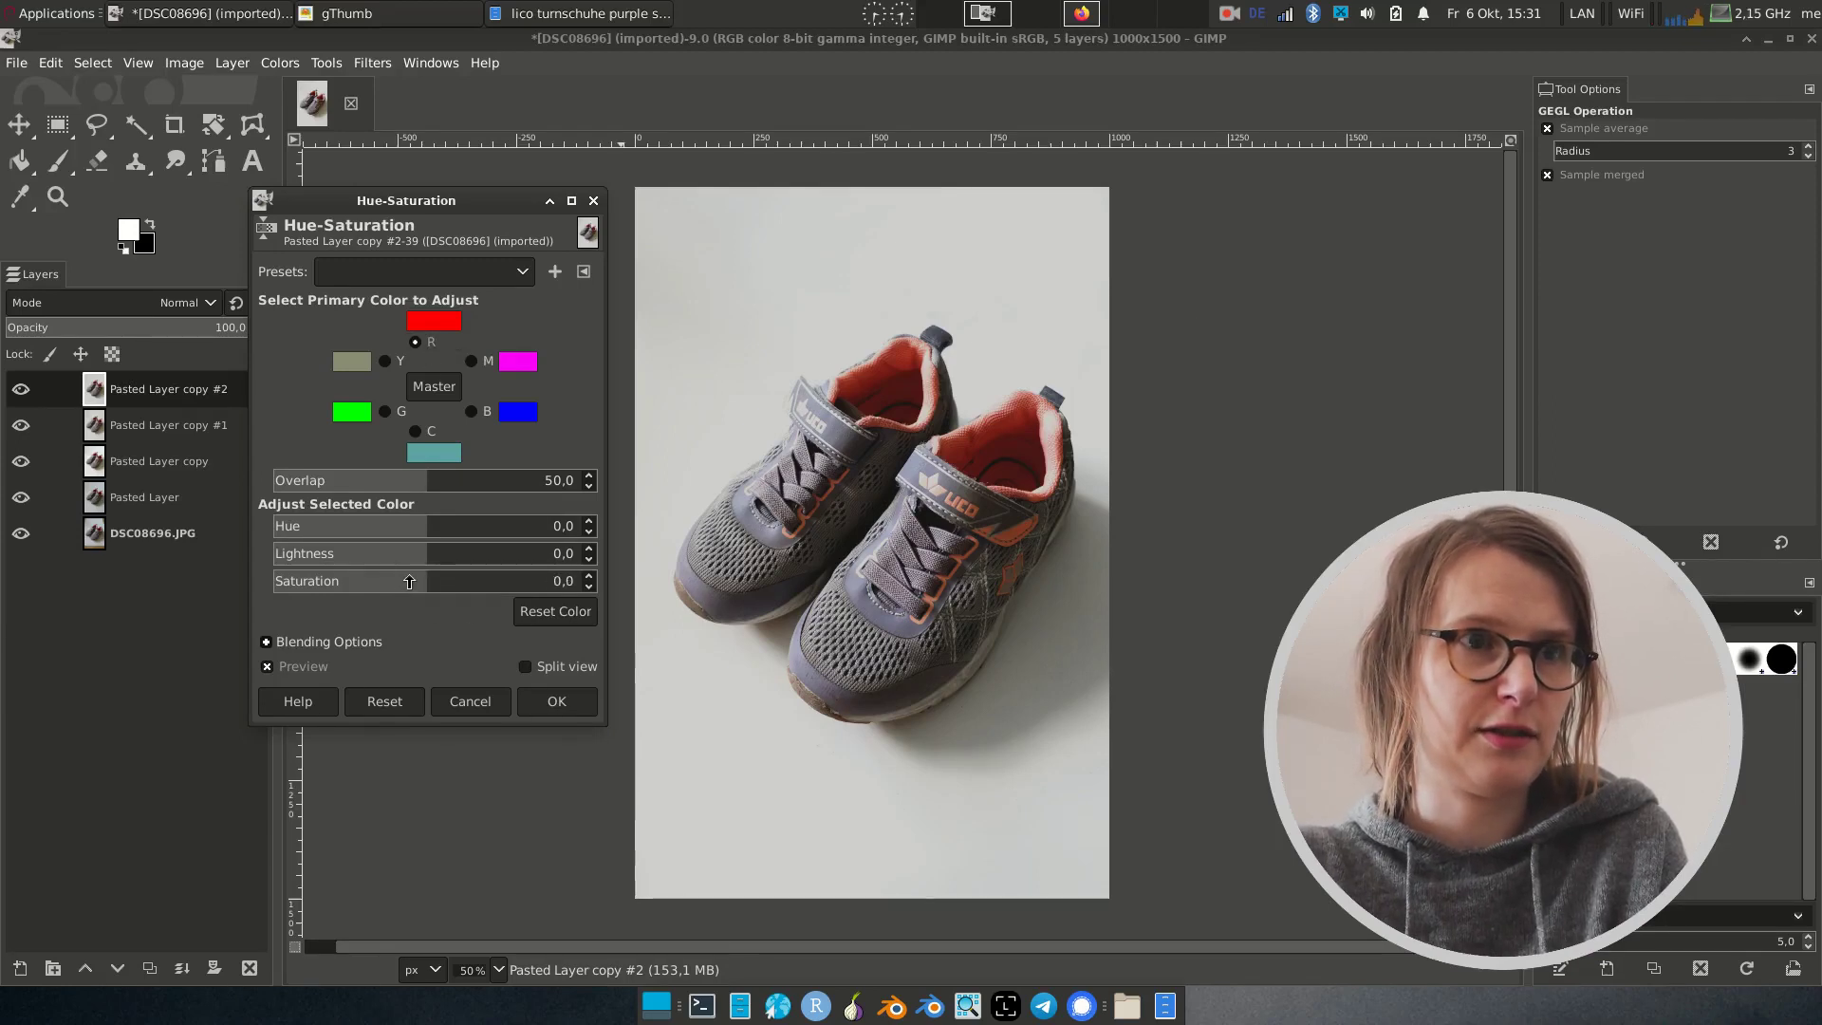
mouse_move(400, 585)
left_mouse_down()
mouse_move(332, 585)
mouse_move(499, 586)
mouse_move(425, 588)
left_mouse_up()
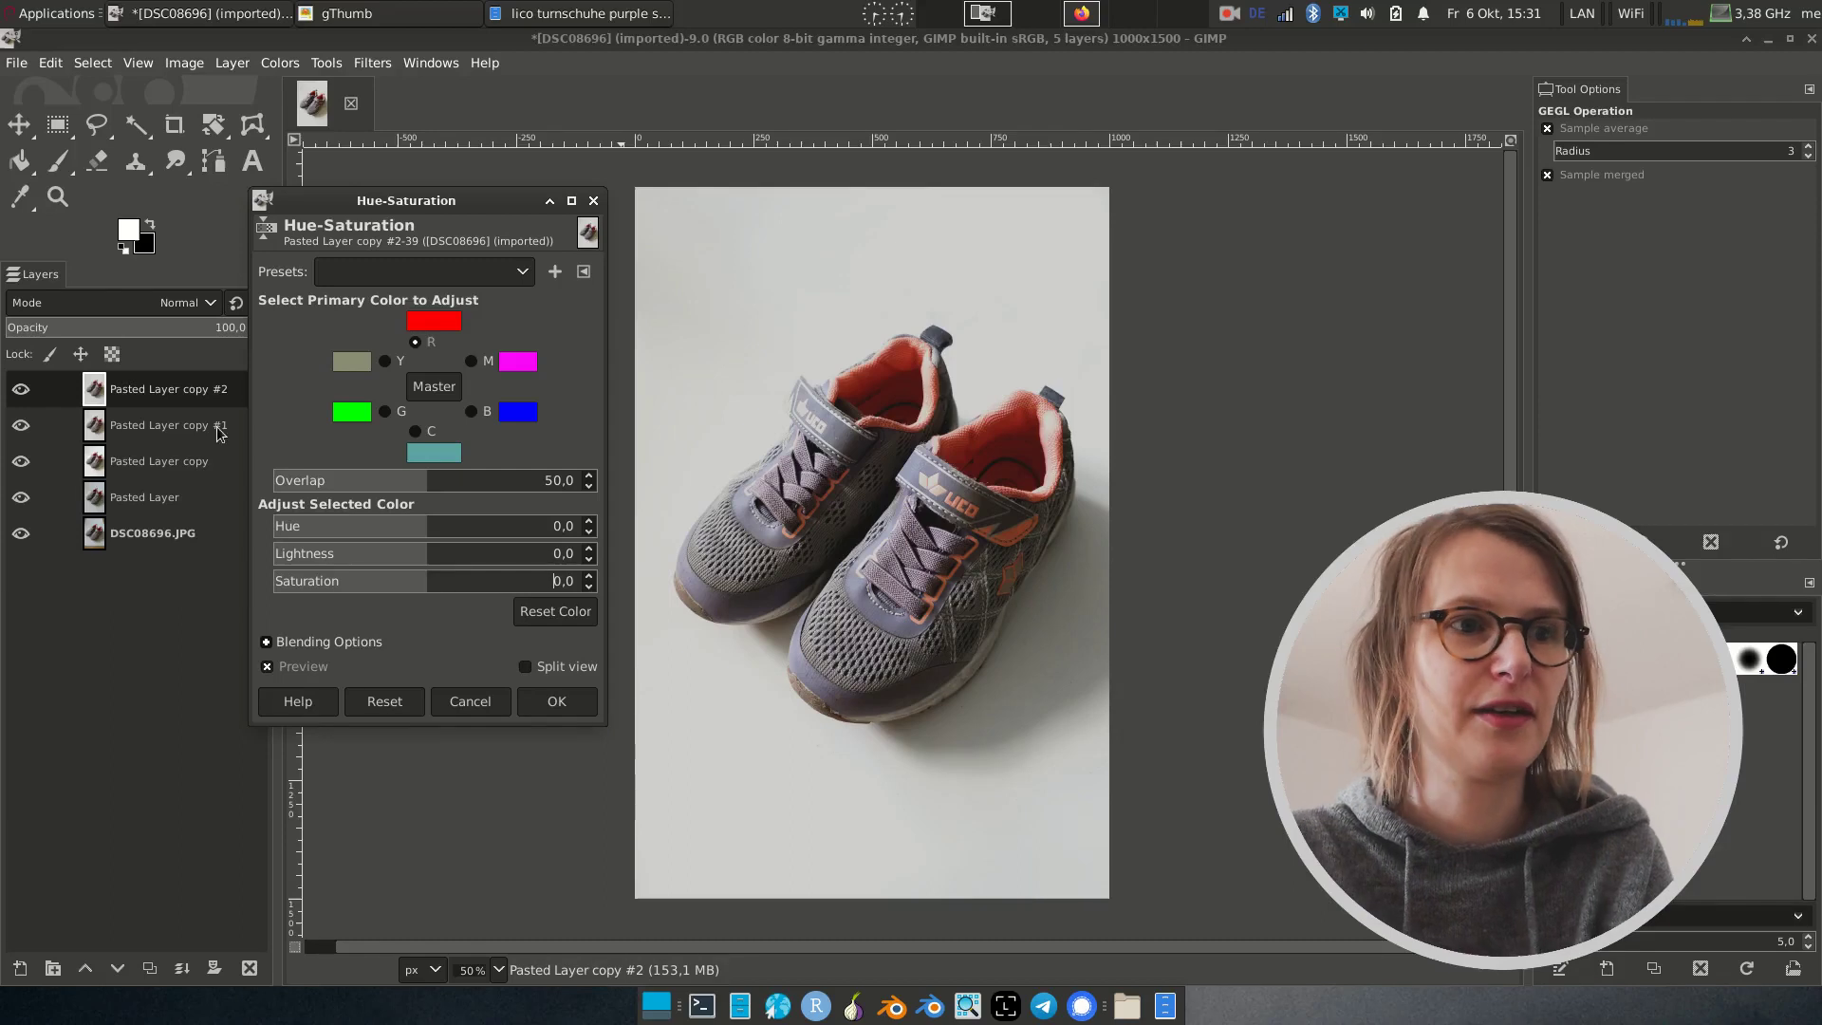
key("Return")
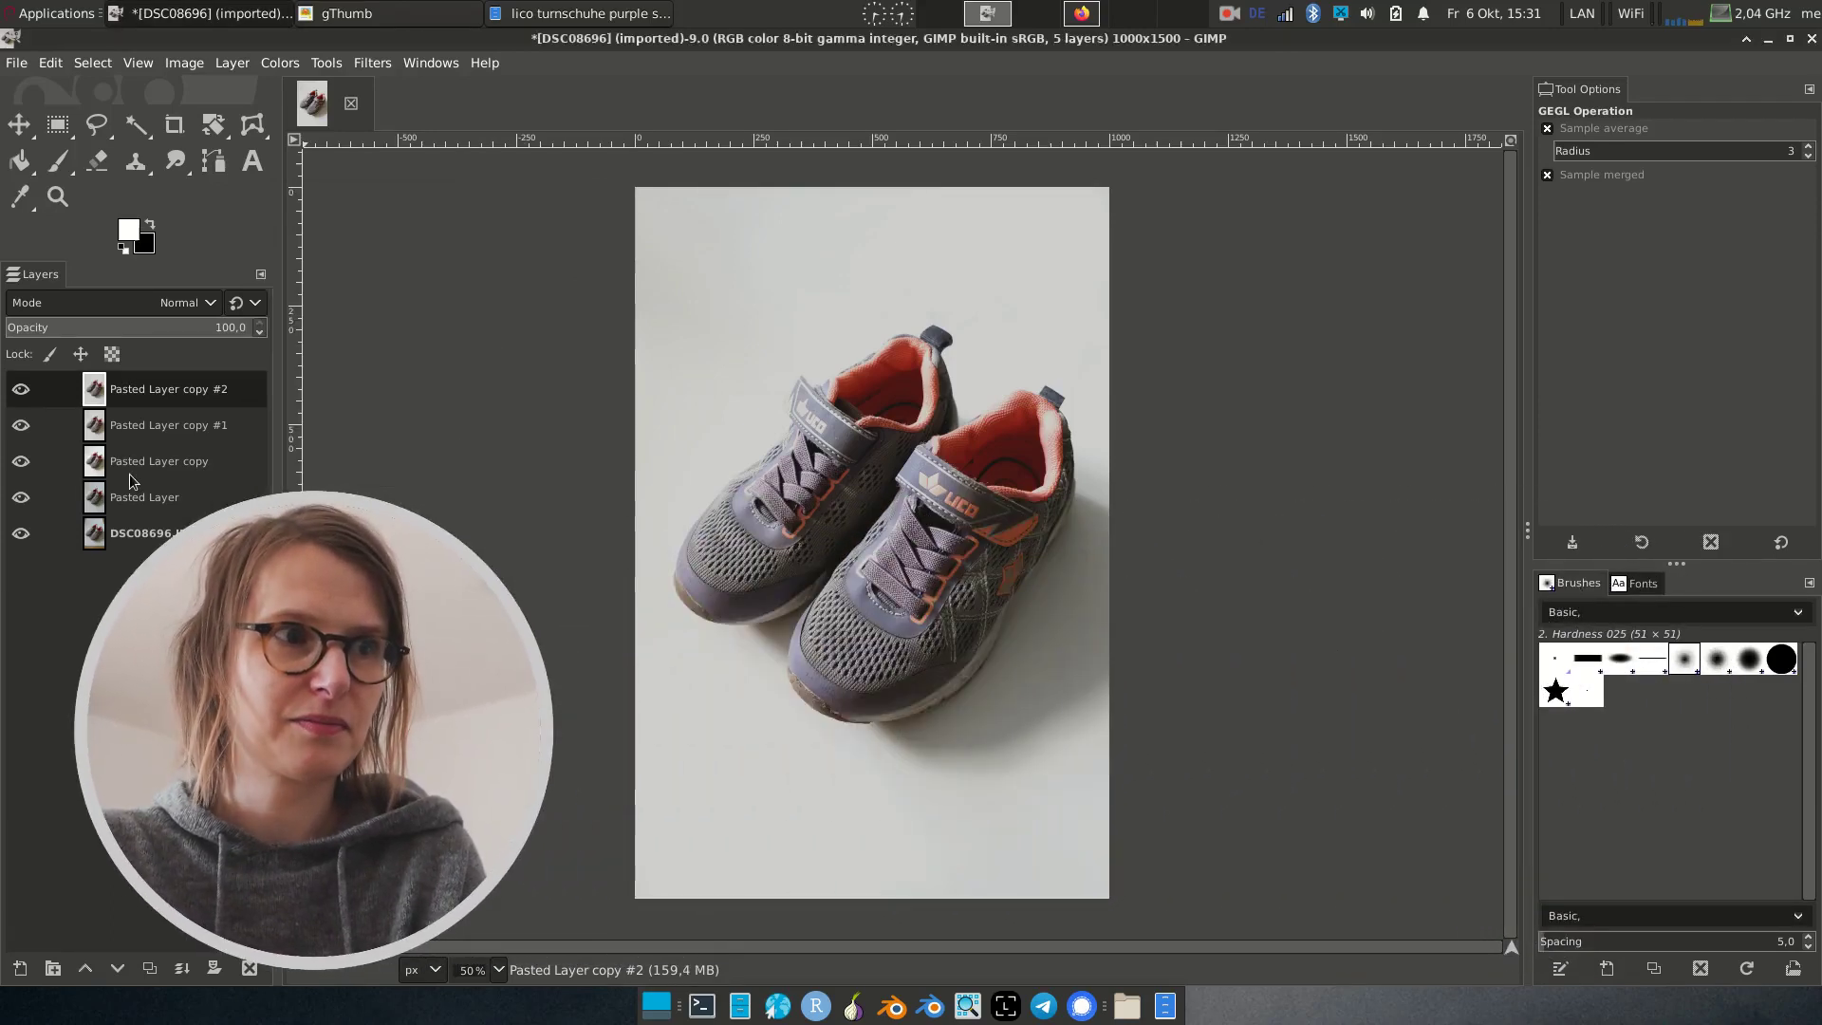
Step: Hide the three intermediate pasted layers and compare the corrected top layer with the original DSC08696.JPG layer
left_click(21, 464)
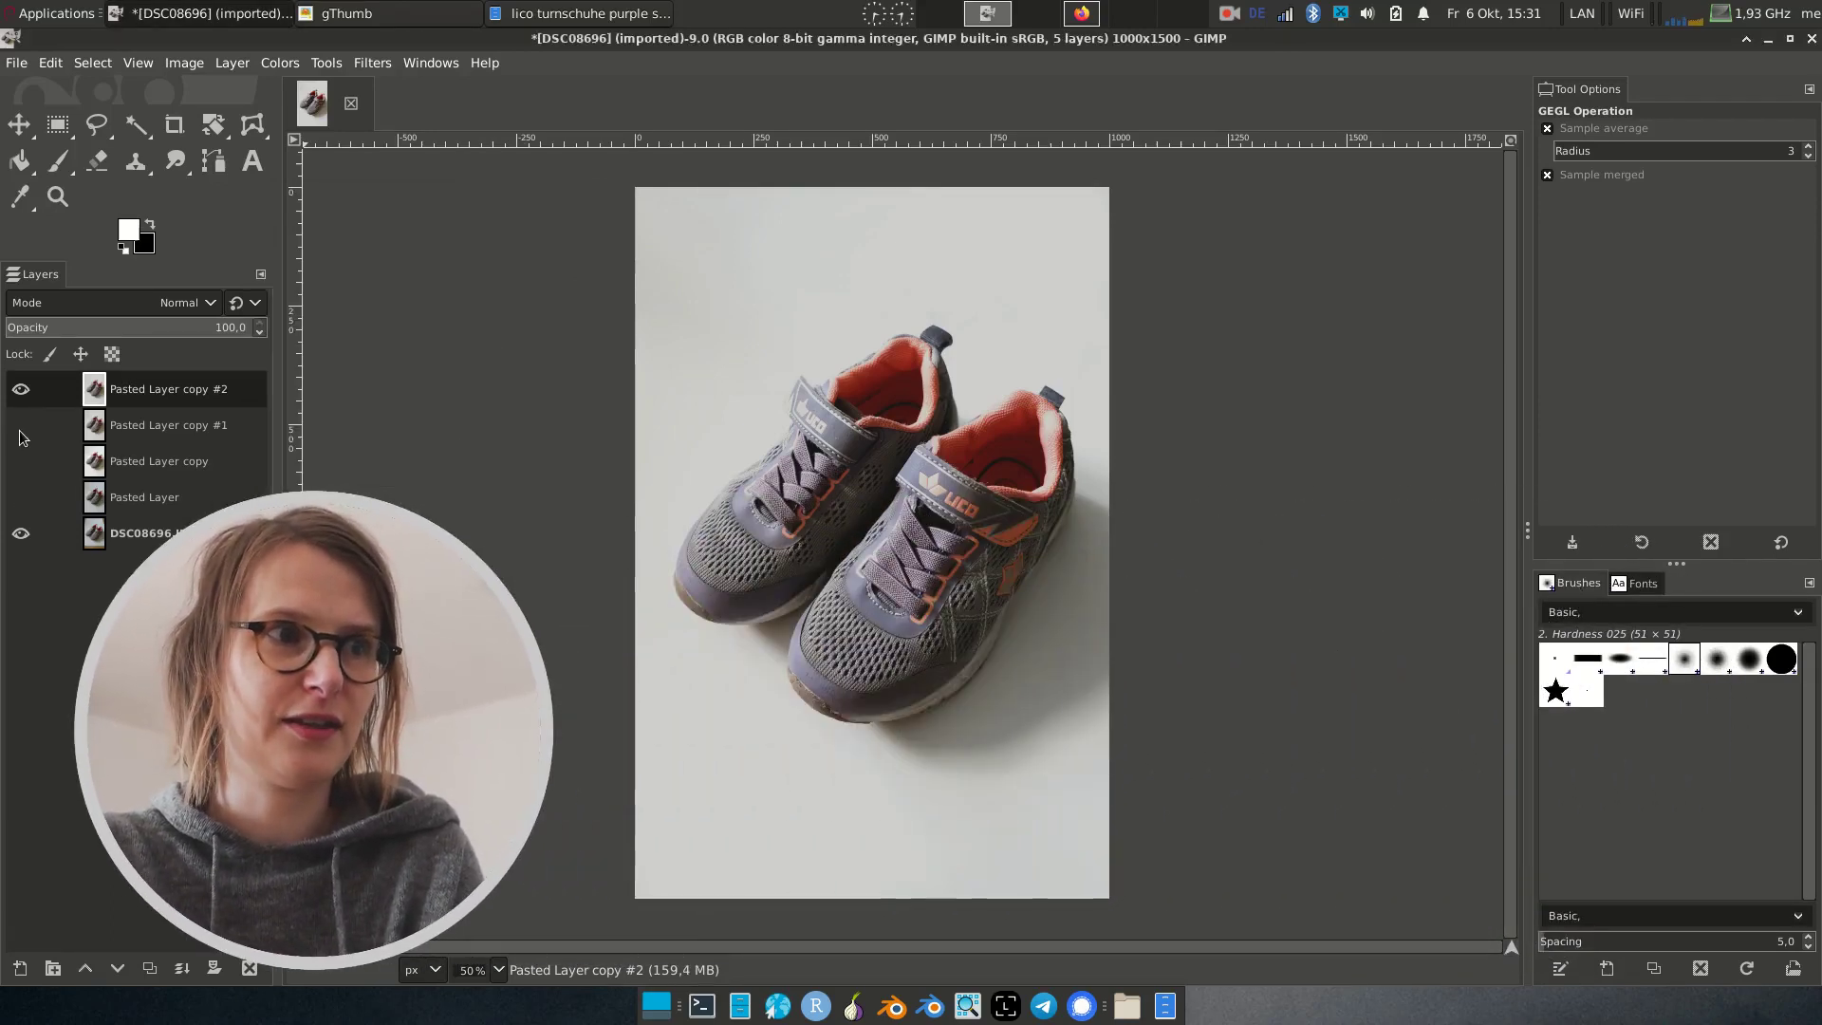
left_click(21, 390)
left_click(21, 390)
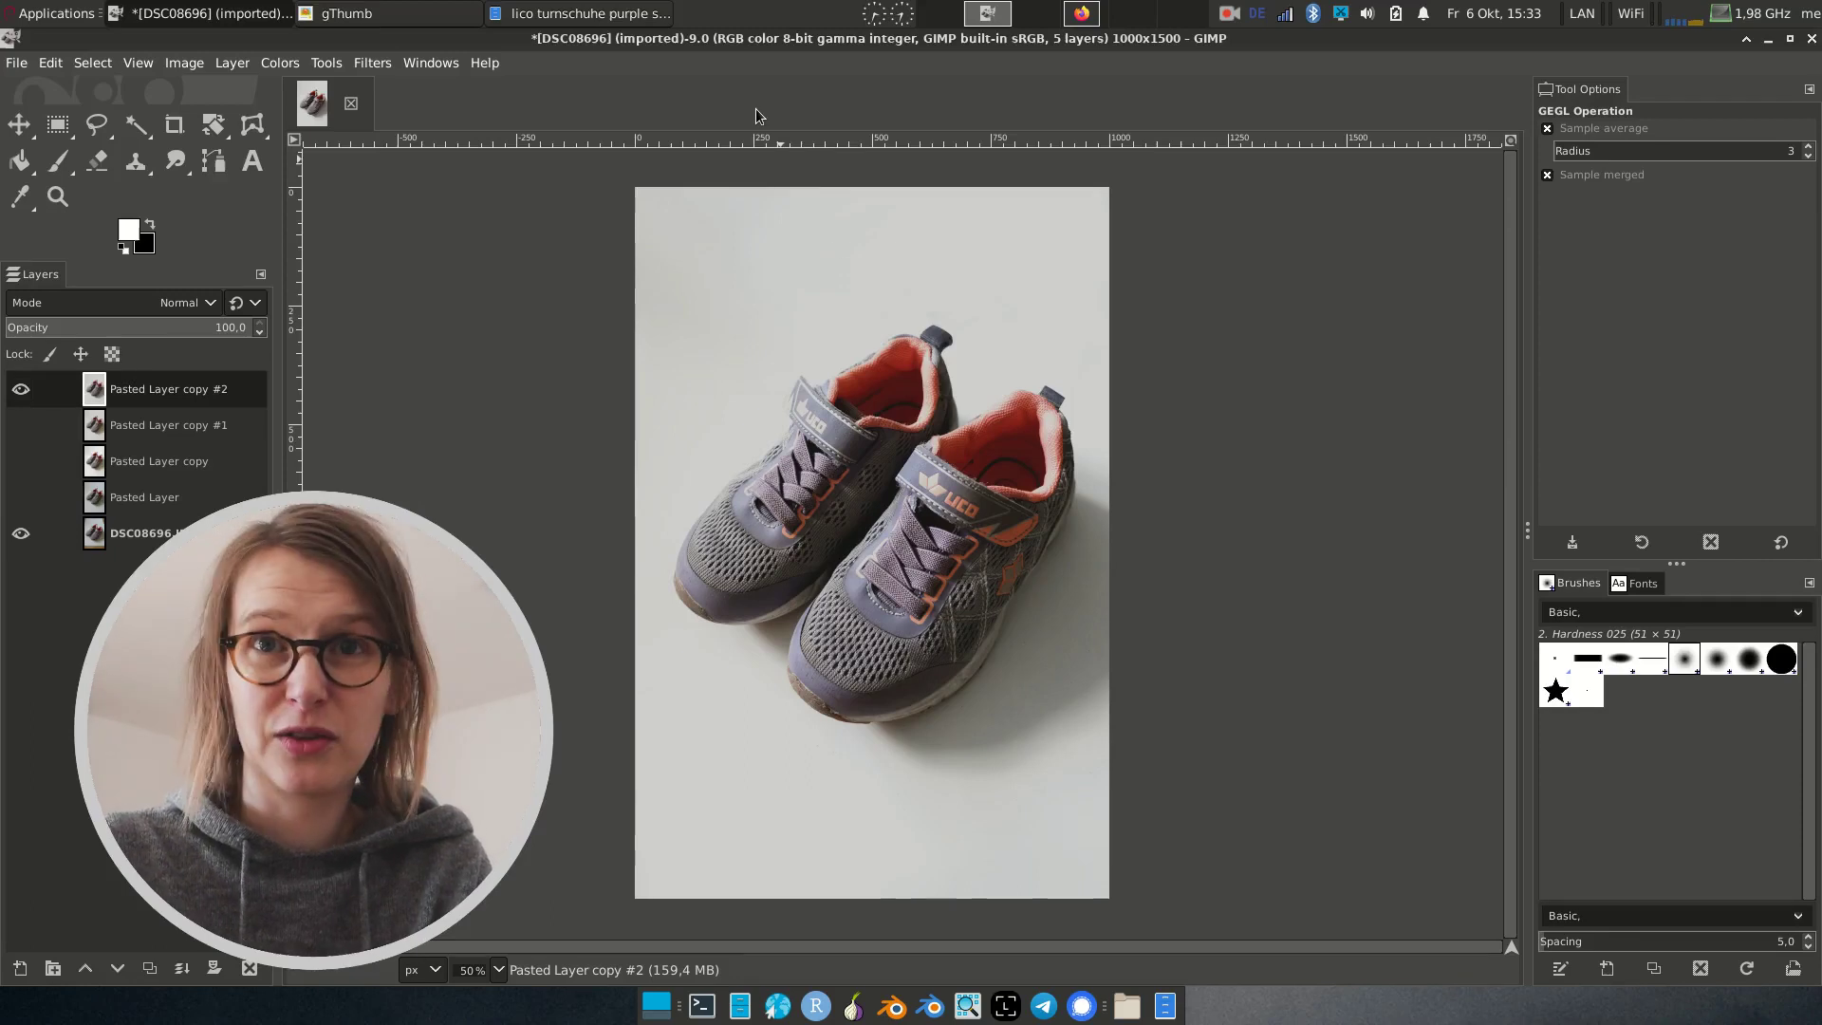
Step: Switch to gThumb, select the photo DSC08698.JPG showing the shoe sole and side, and open it in GIMP
left_click(622, 8)
left_click(619, 8)
left_click(432, 9)
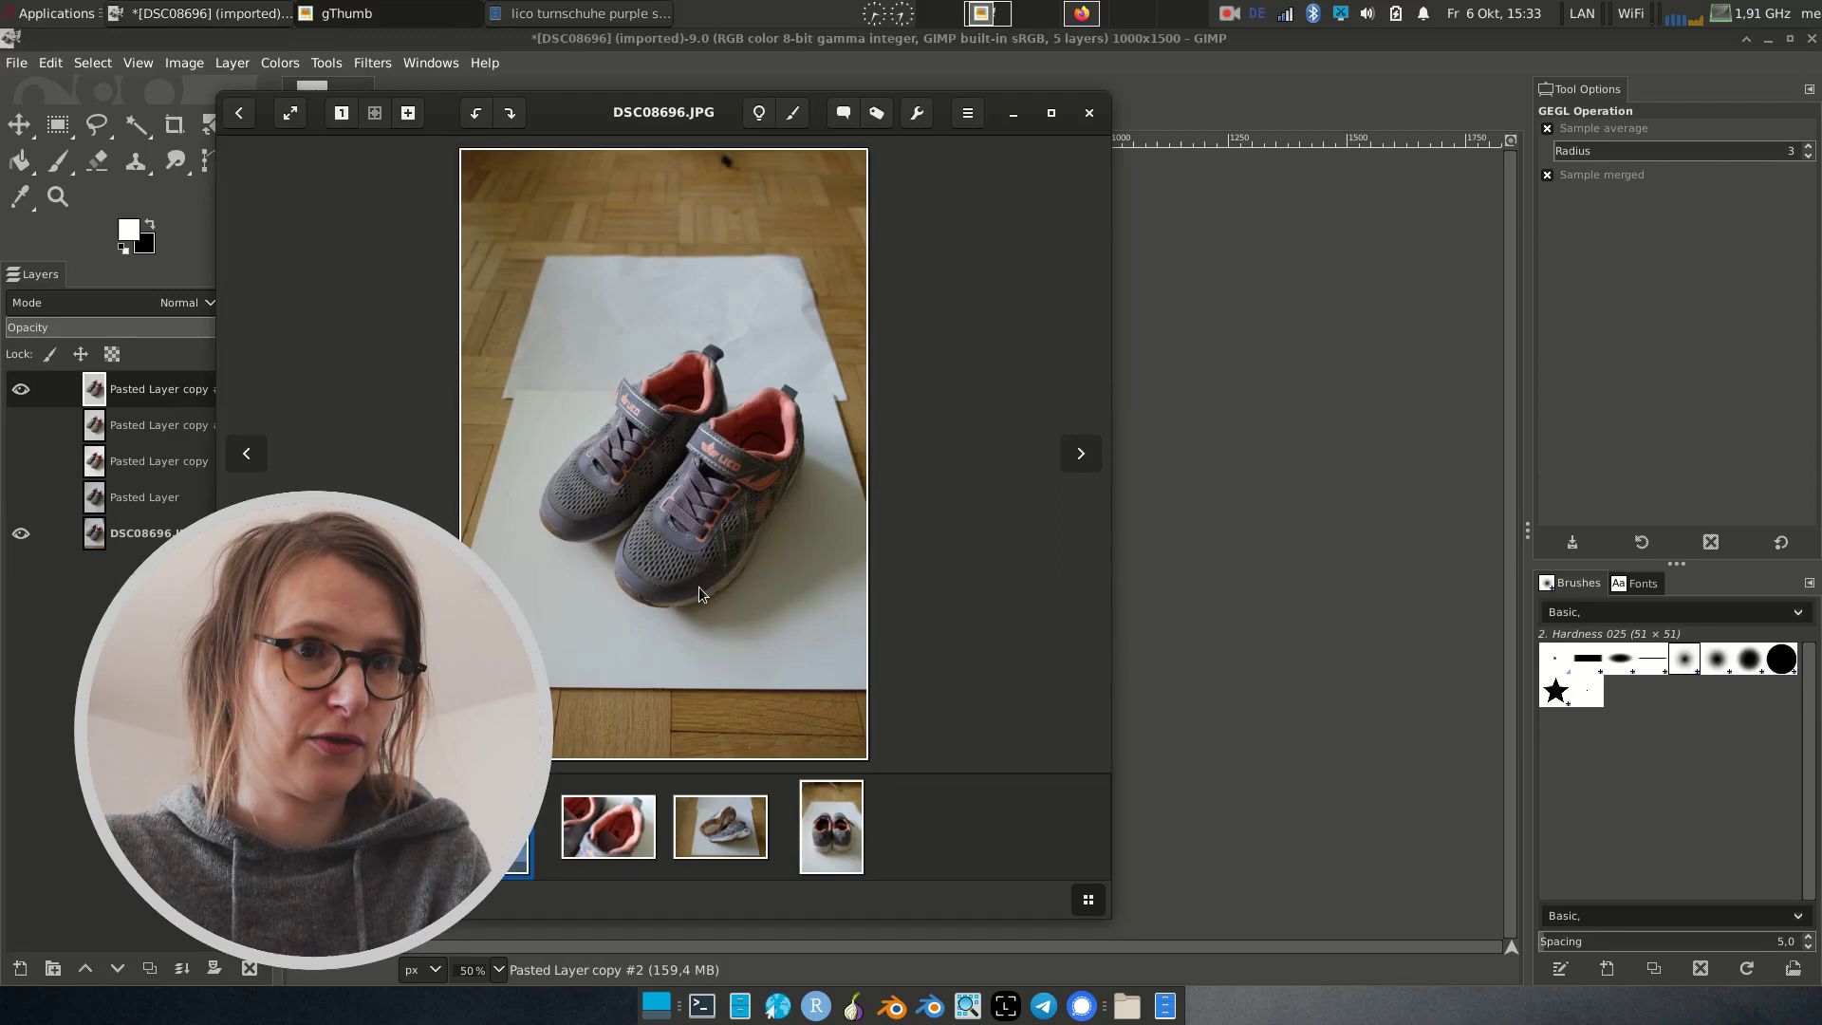
left_click(600, 842)
left_click(745, 844)
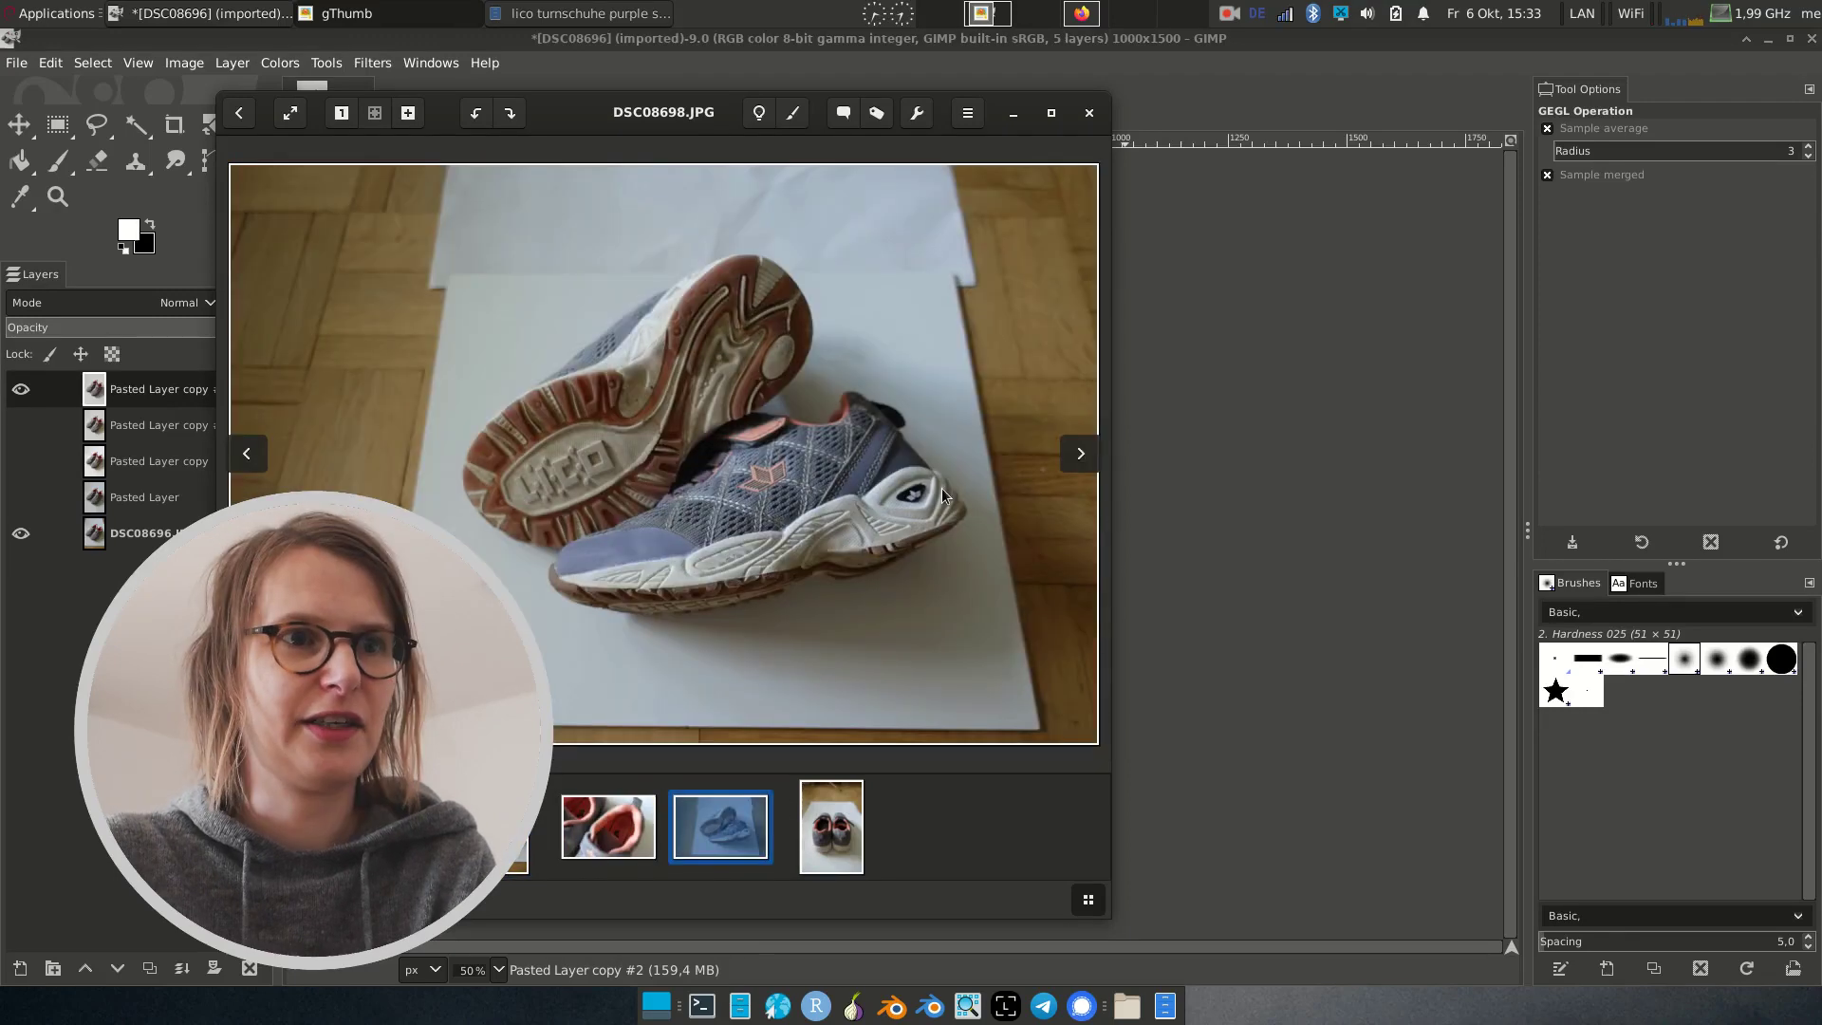
key("g")
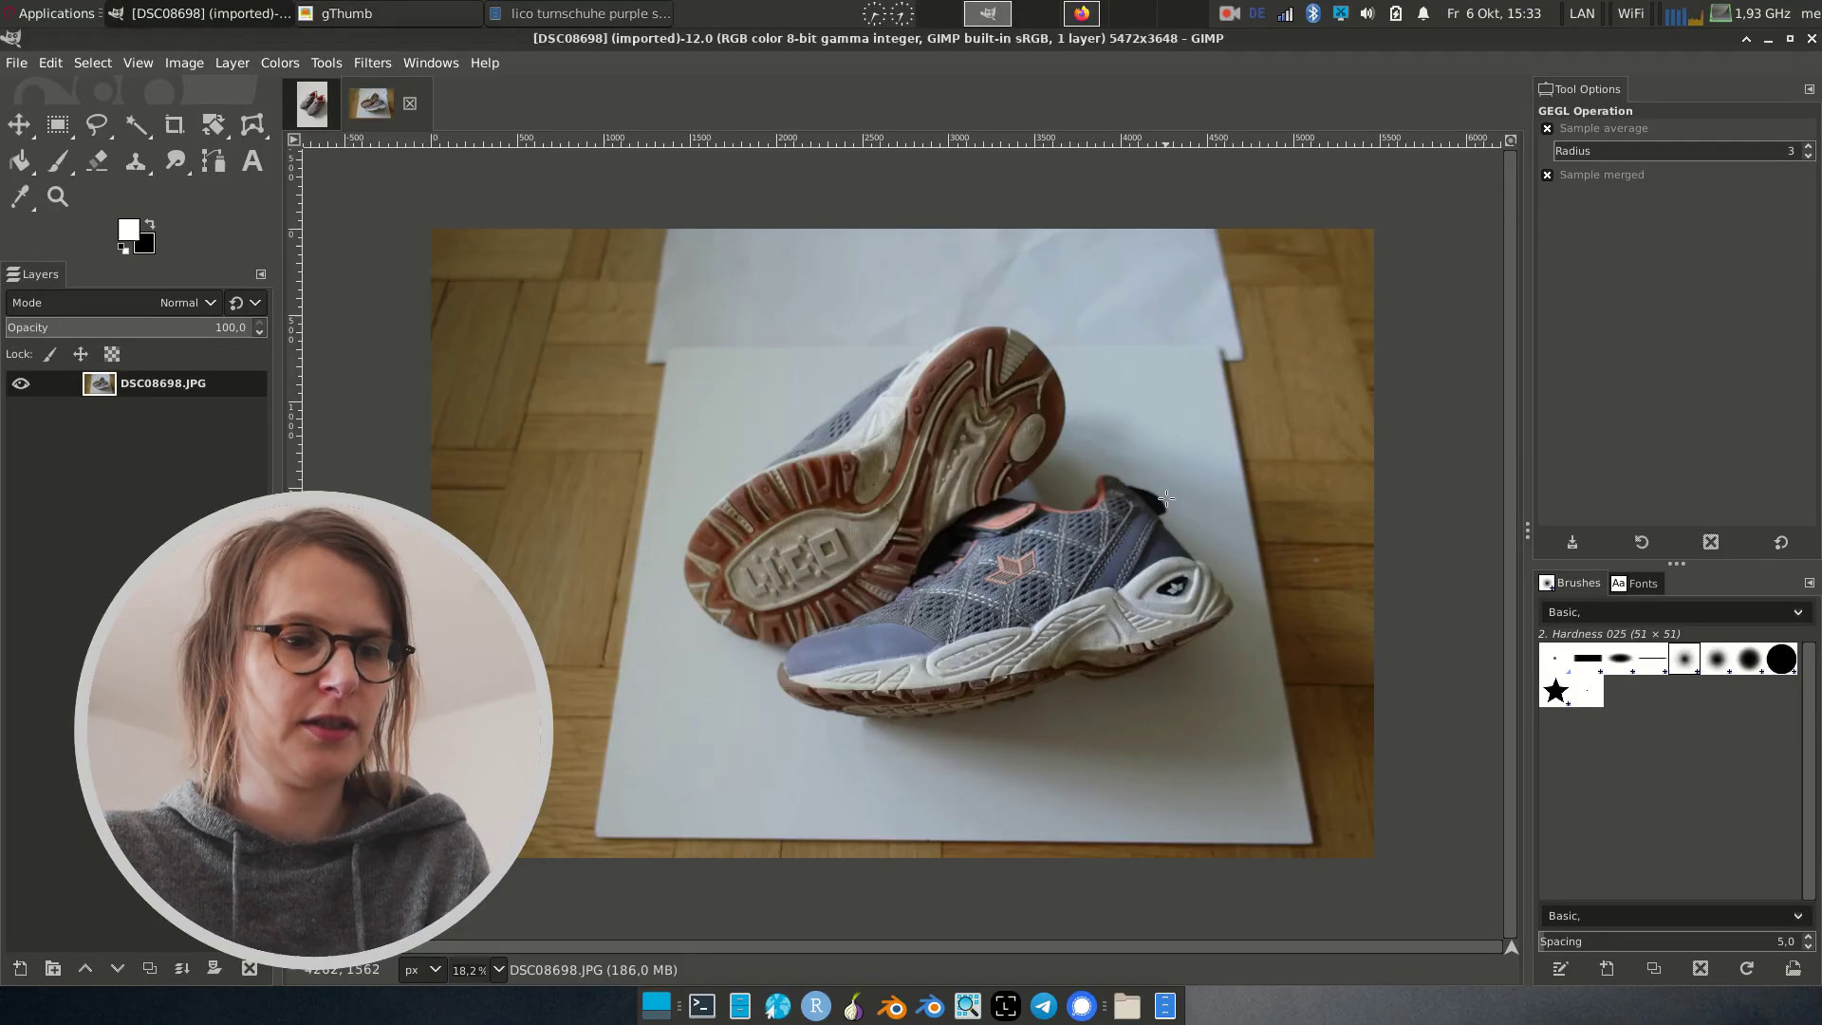
Step: Crop the photo around the shoes with a fixed 2:2 aspect ratio and scale it to 1000x1000 pixels
key("shift+c")
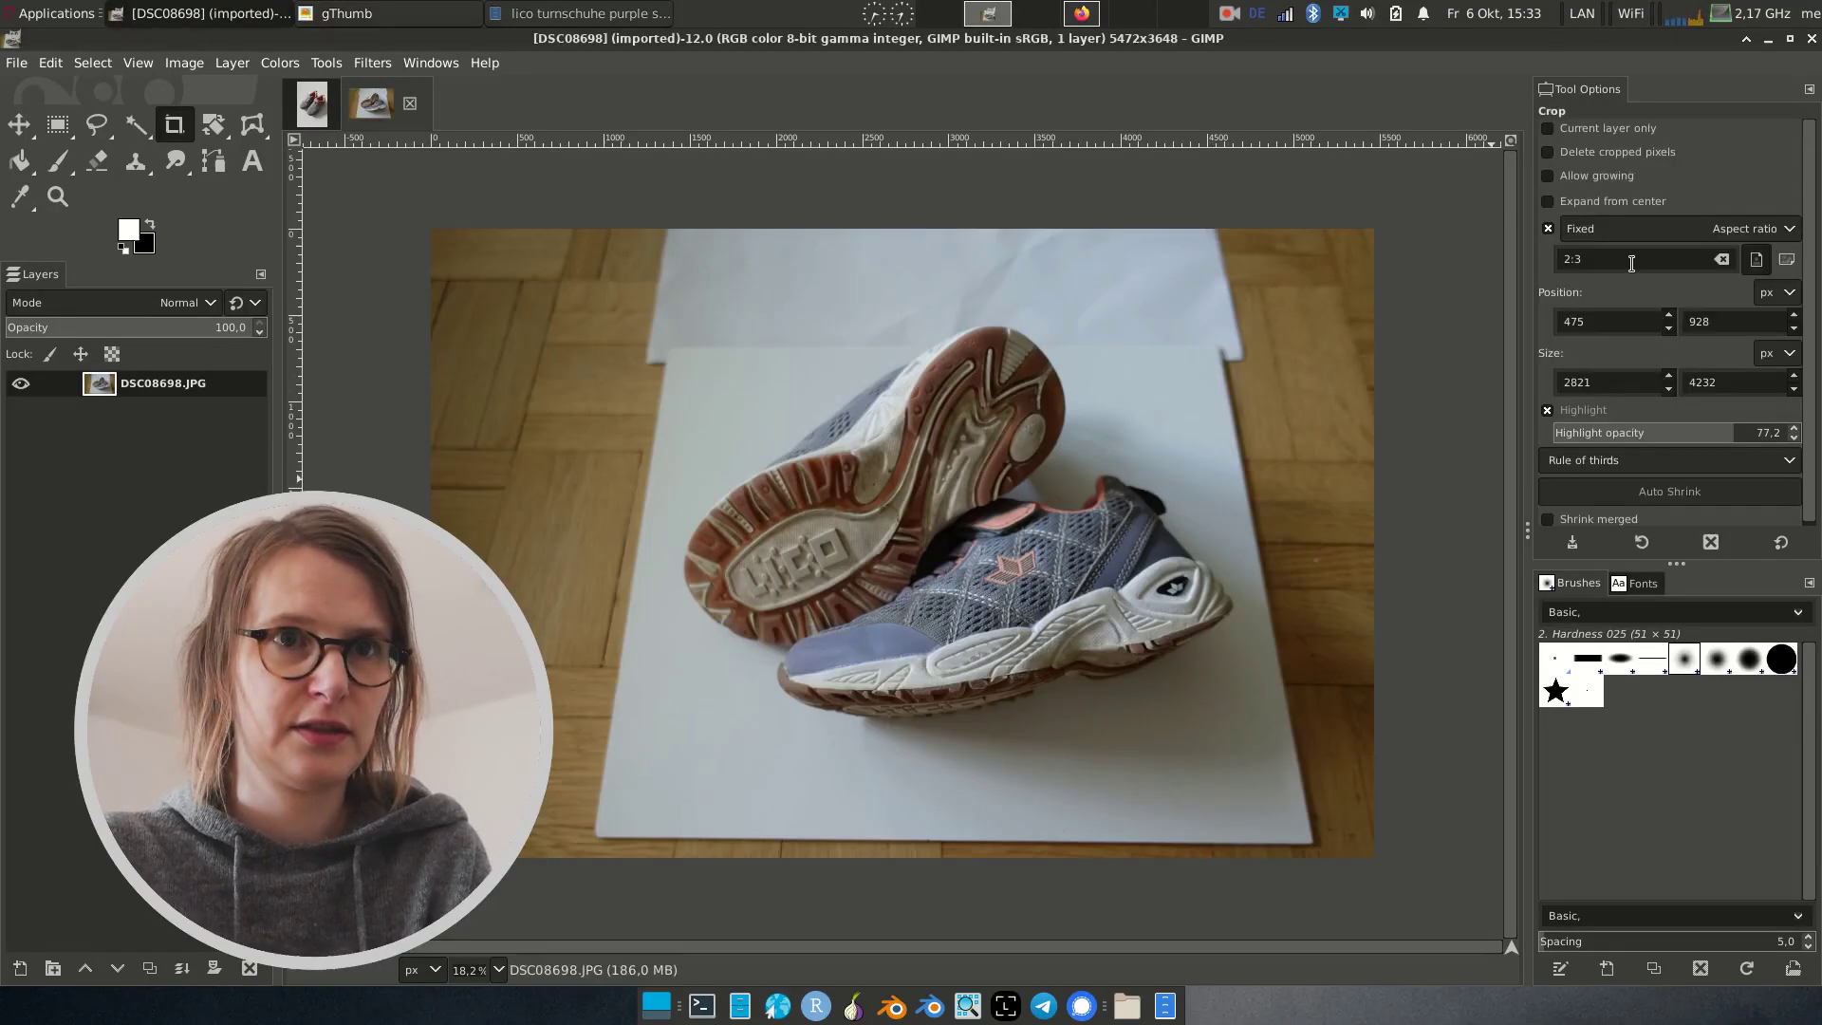
left_click(1629, 261)
type("2")
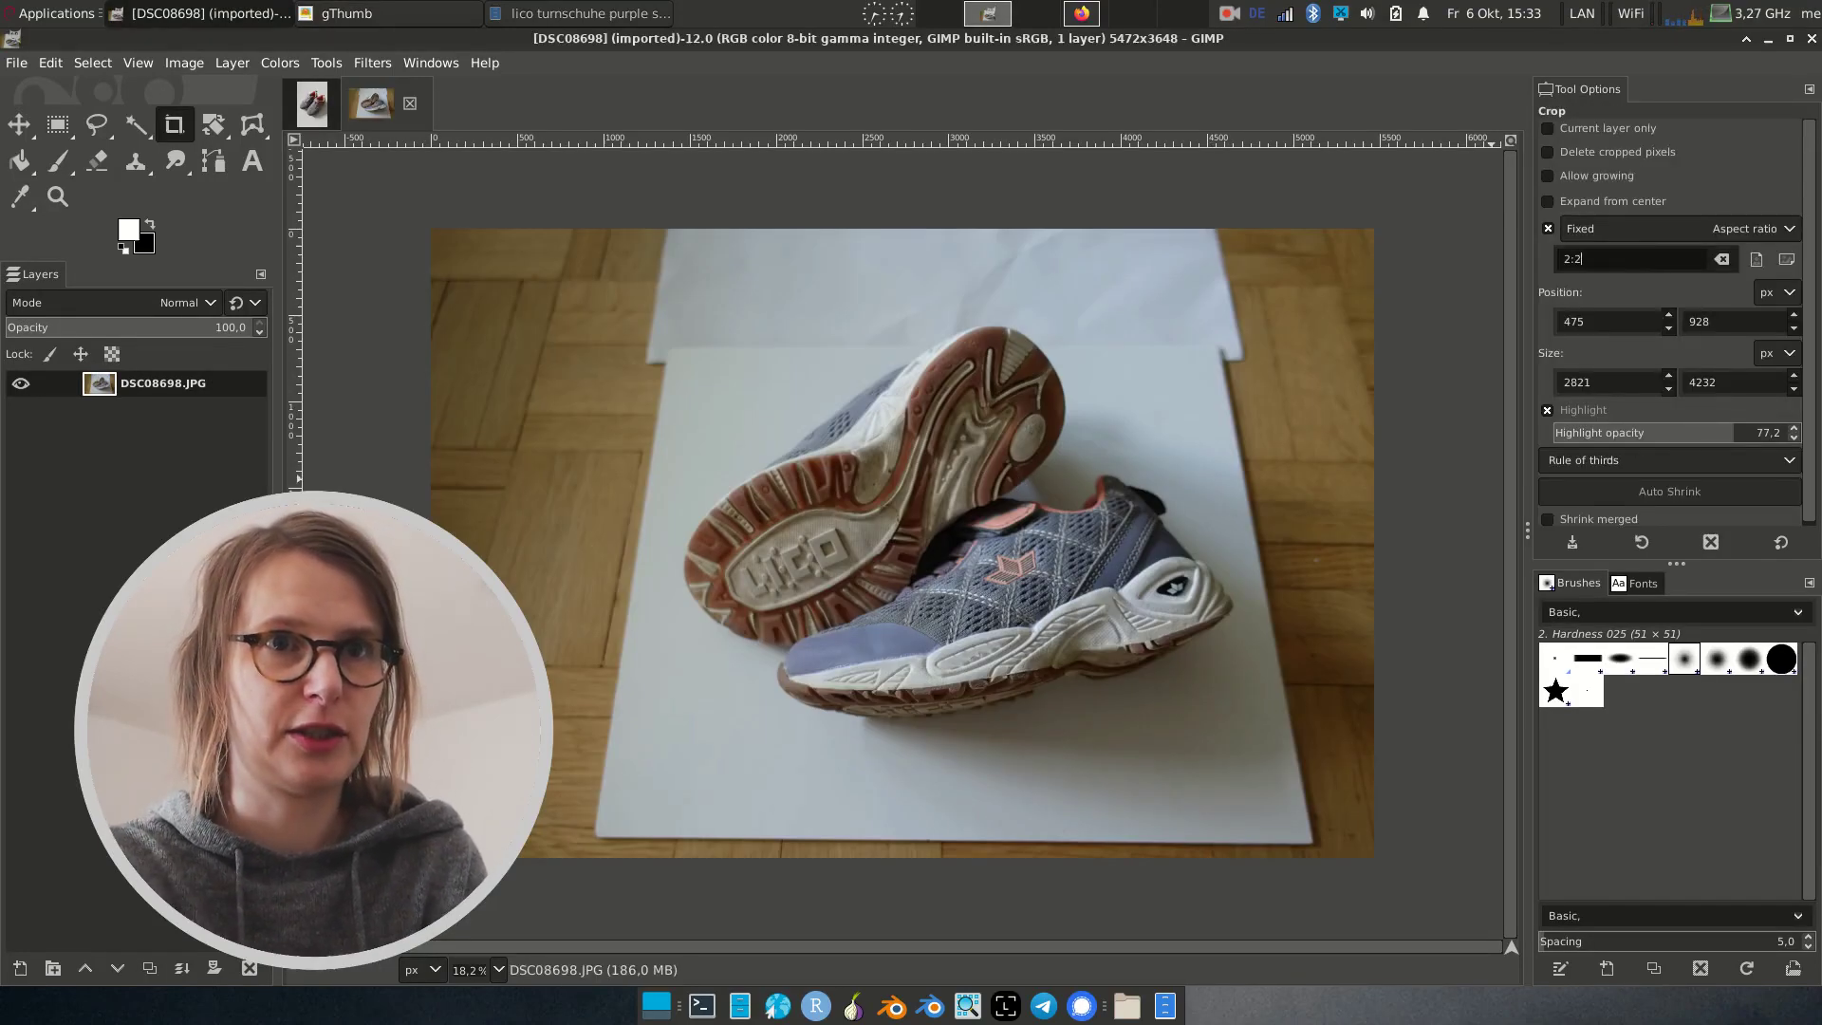
left_click_drag(692, 301, 1220, 827)
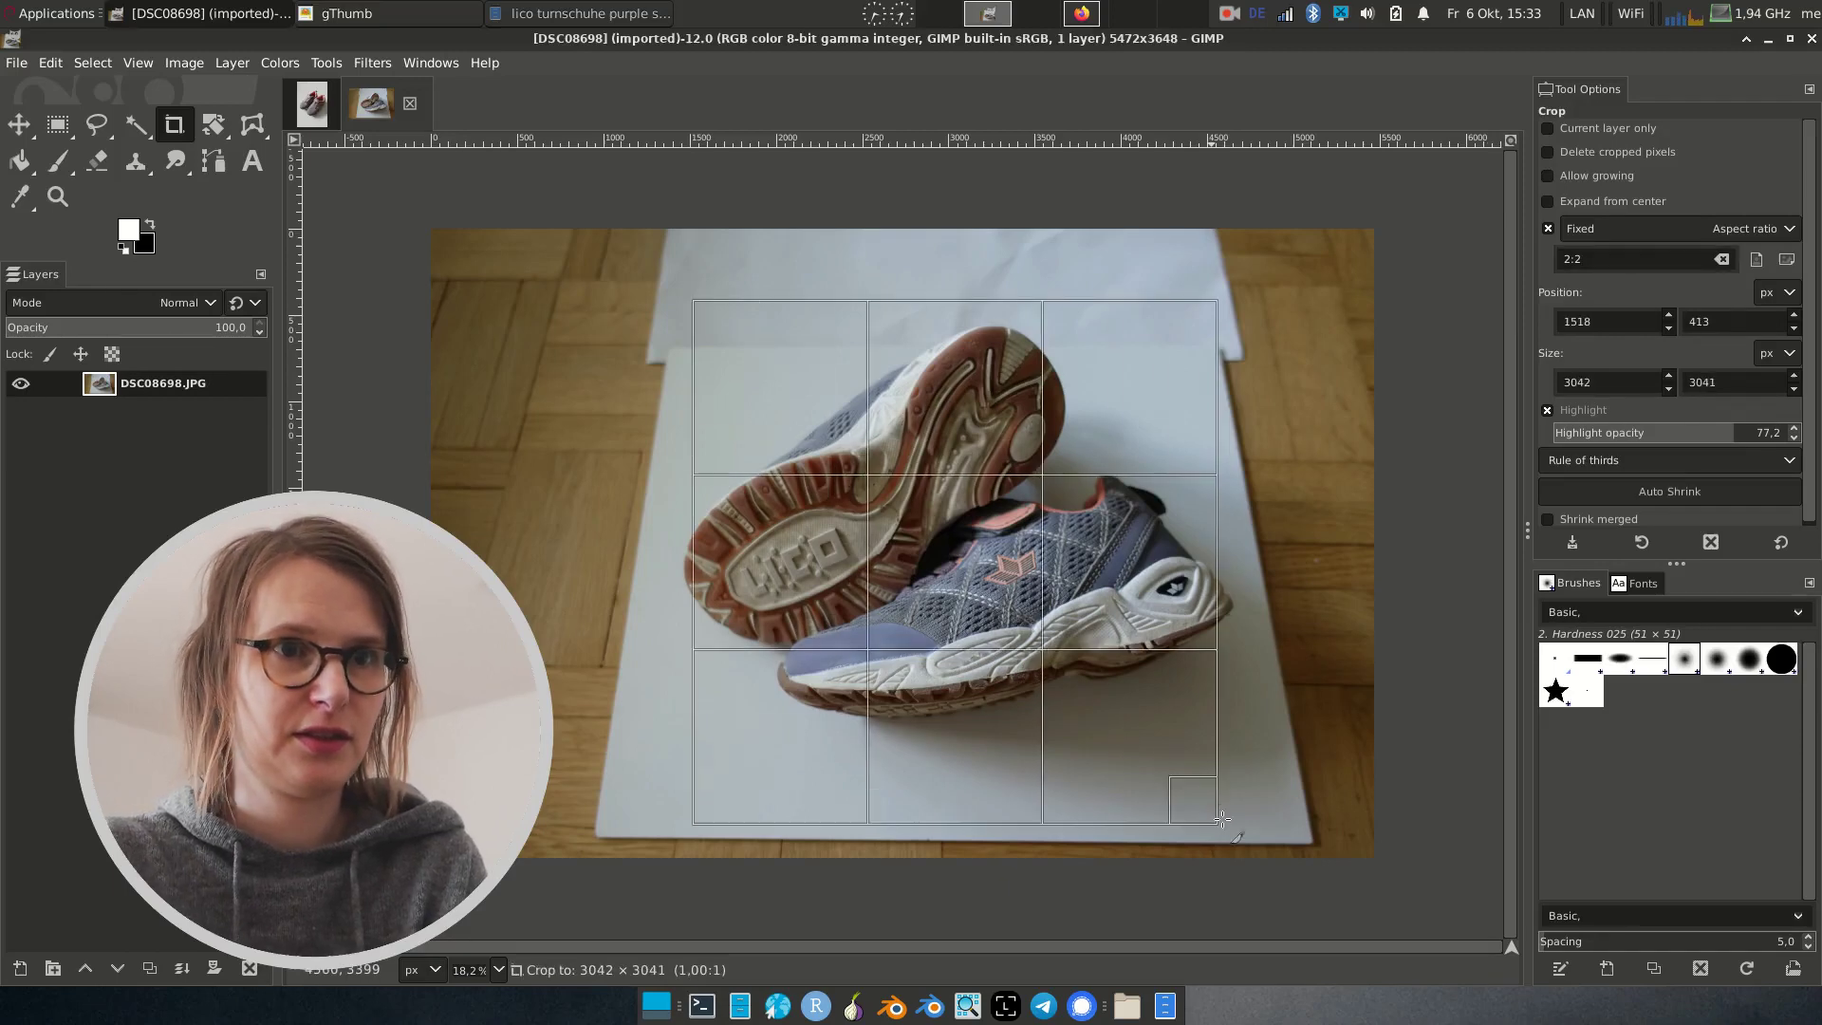
left_click_drag(1070, 692, 1029, 660)
left_click_drag(1167, 784, 1221, 802)
key("Return")
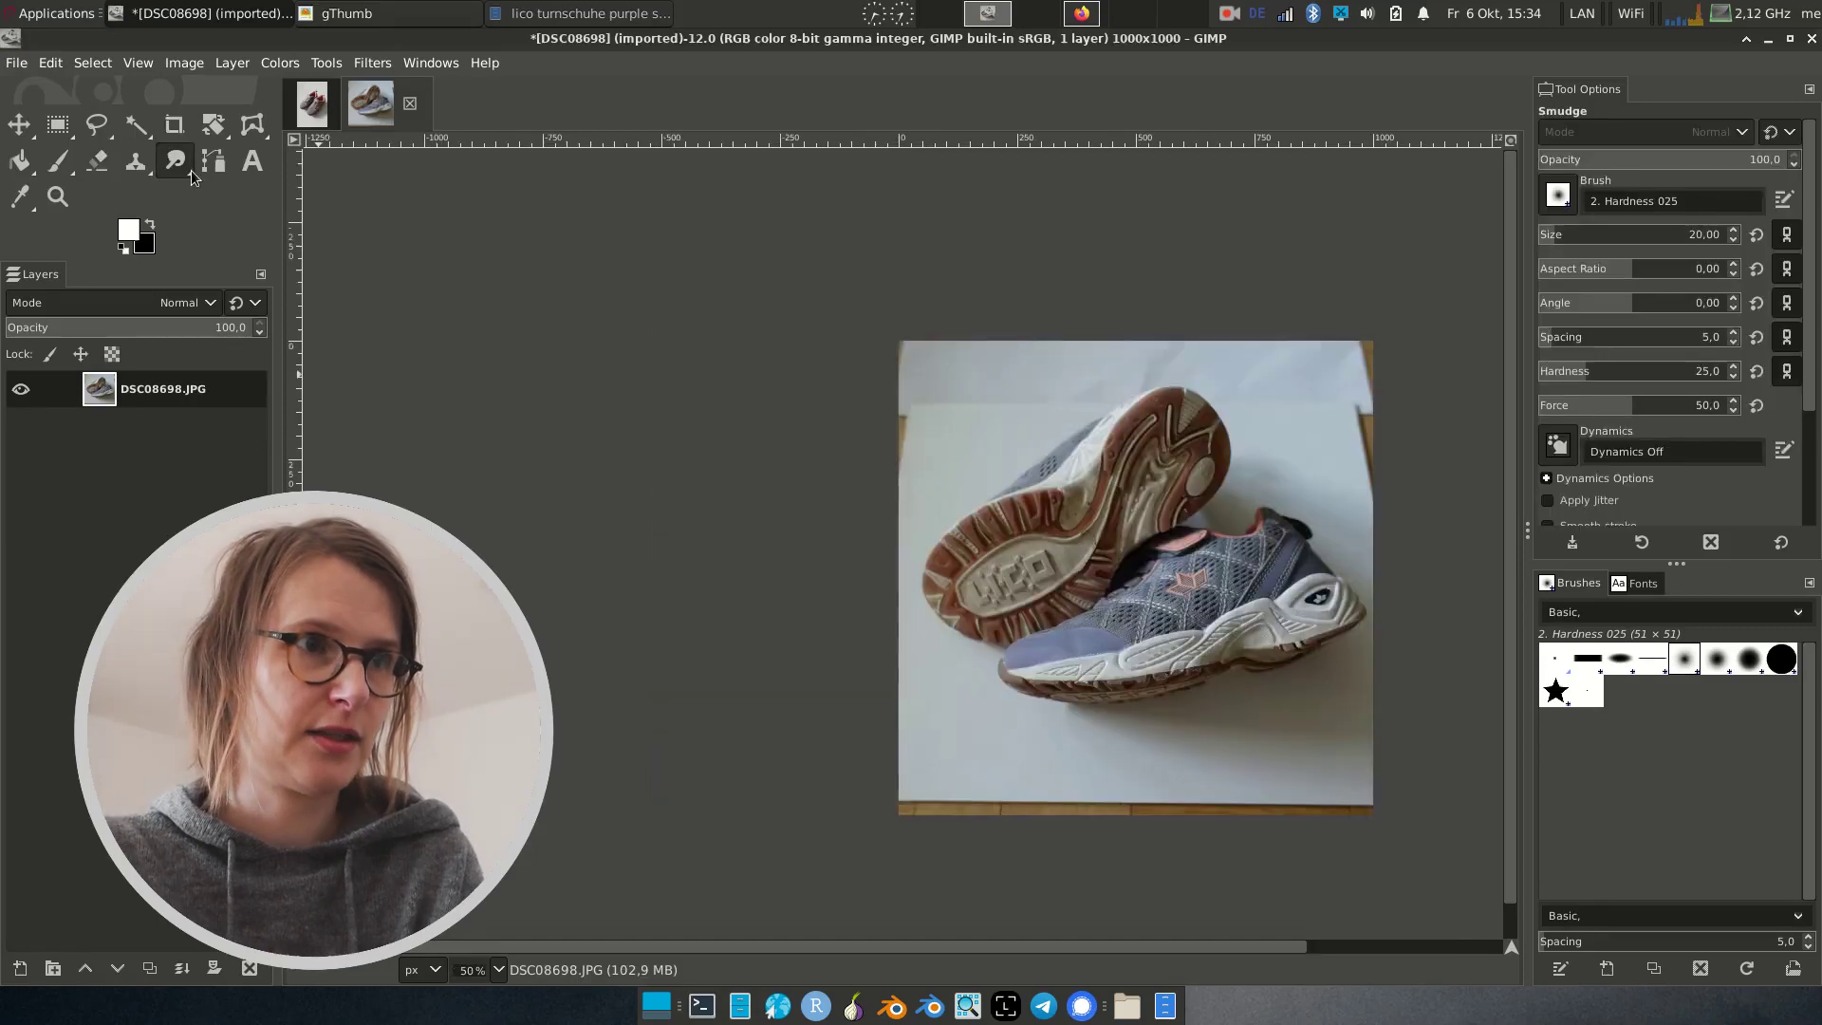
Step: Smudge the paper background over the wooden floor along the photo's side and bottom edges, using brush sizes 201 and 306
scroll(1139, 223, "right", 2)
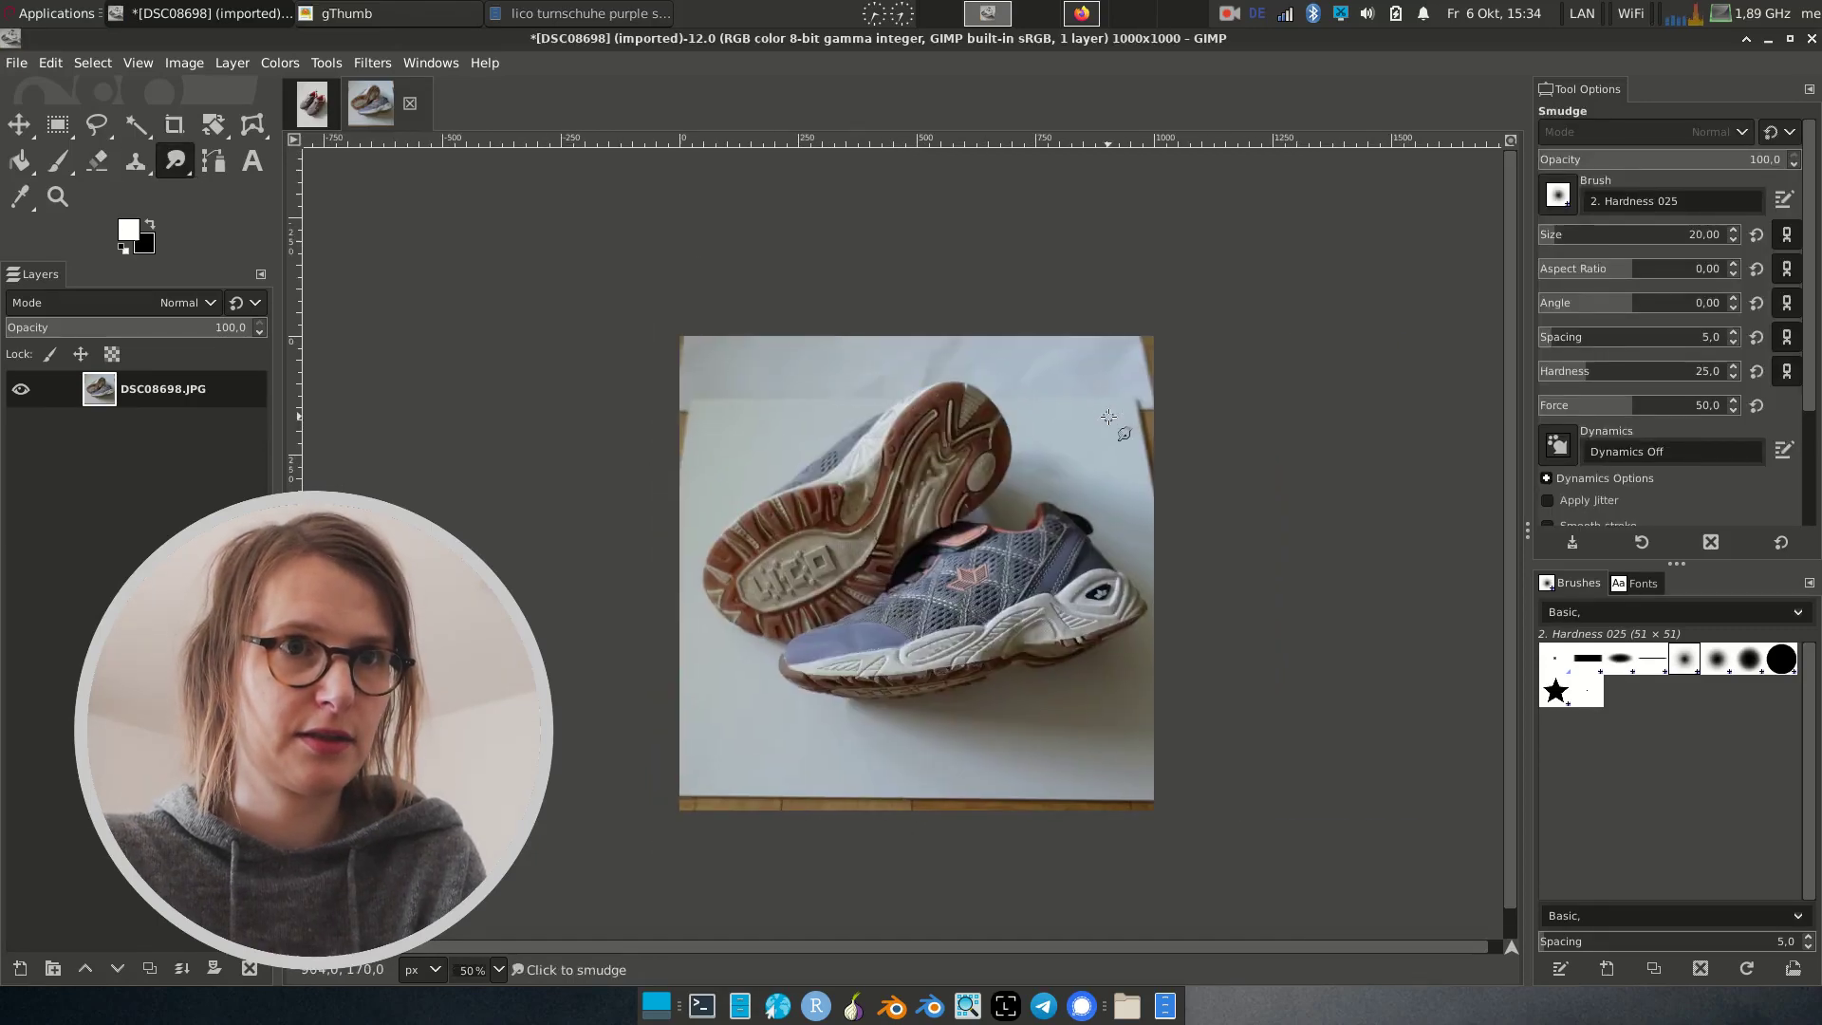
left_click(1615, 235)
scroll(1155, 397, "up", 1)
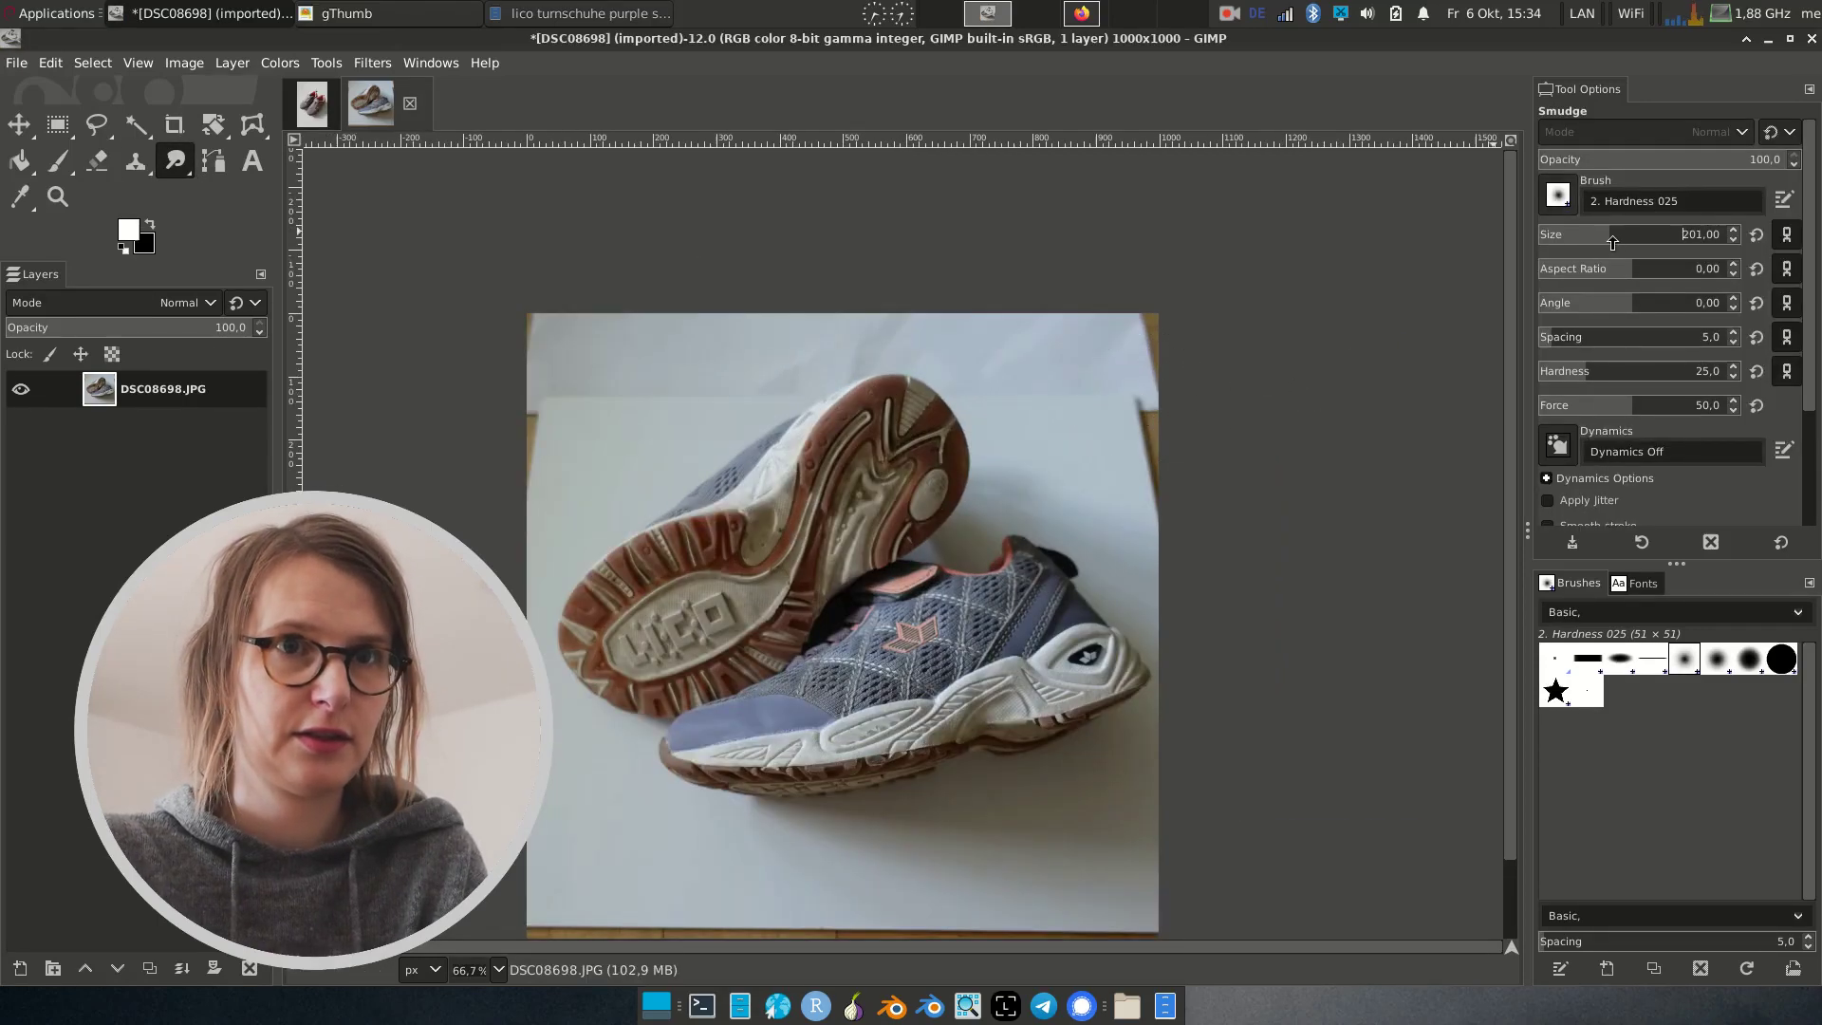
mouse_move(1155, 397)
left_mouse_down()
mouse_move(1112, 408)
mouse_move(1232, 418)
mouse_move(1158, 482)
mouse_move(1163, 385)
mouse_move(1079, 320)
mouse_move(1171, 345)
mouse_move(1042, 332)
mouse_move(1090, 300)
mouse_move(1108, 356)
mouse_move(1049, 304)
mouse_move(1062, 367)
mouse_move(1136, 317)
mouse_move(1173, 518)
left_mouse_up()
left_click_drag(569, 878, 719, 571)
mouse_move(703, 607)
left_mouse_down()
mouse_move(993, 658)
mouse_move(1161, 708)
mouse_move(1006, 656)
mouse_move(1171, 663)
mouse_move(1084, 641)
mouse_move(1122, 618)
mouse_move(1332, 633)
mouse_move(1243, 623)
mouse_move(1332, 680)
mouse_move(1387, 656)
left_mouse_up()
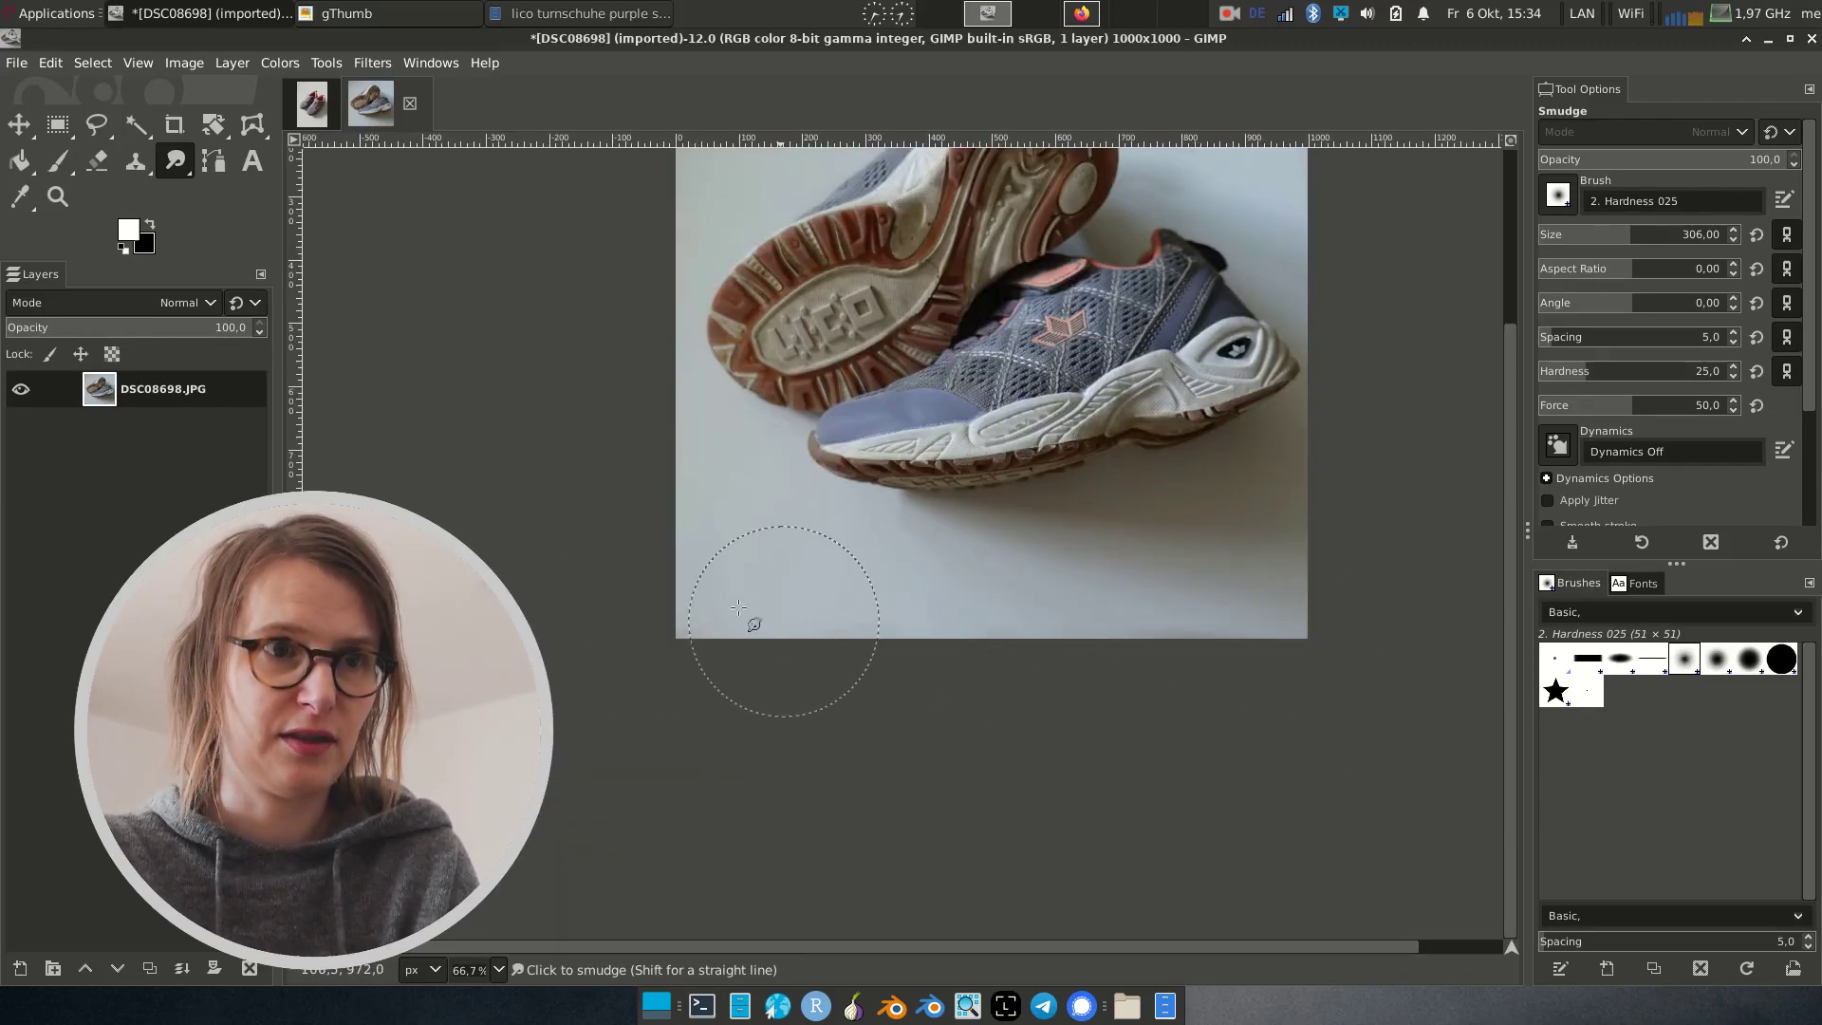
left_click_drag(1396, 472, 1352, 590)
left_click_drag(1228, 484, 1210, 591)
Step: Smudge away the paper creases in the background above the shoes with brush size 126
left_click(1592, 235)
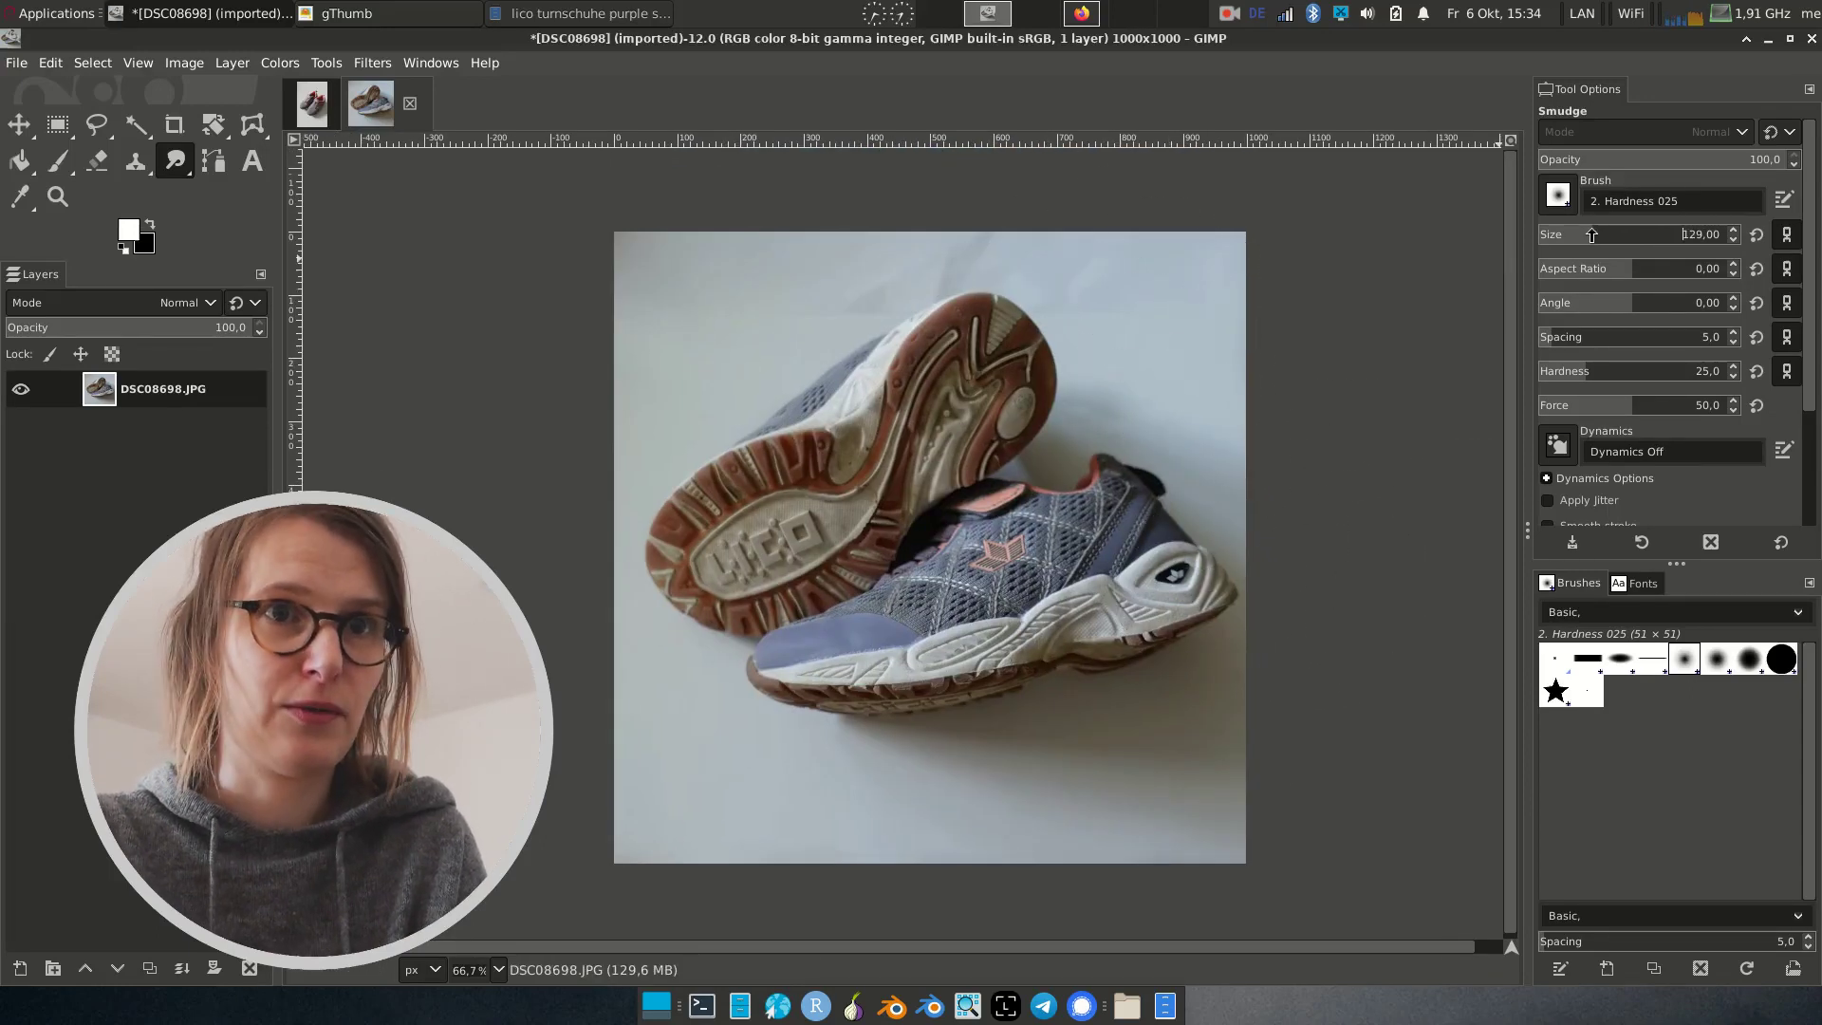
scroll(851, 271, "up", 2)
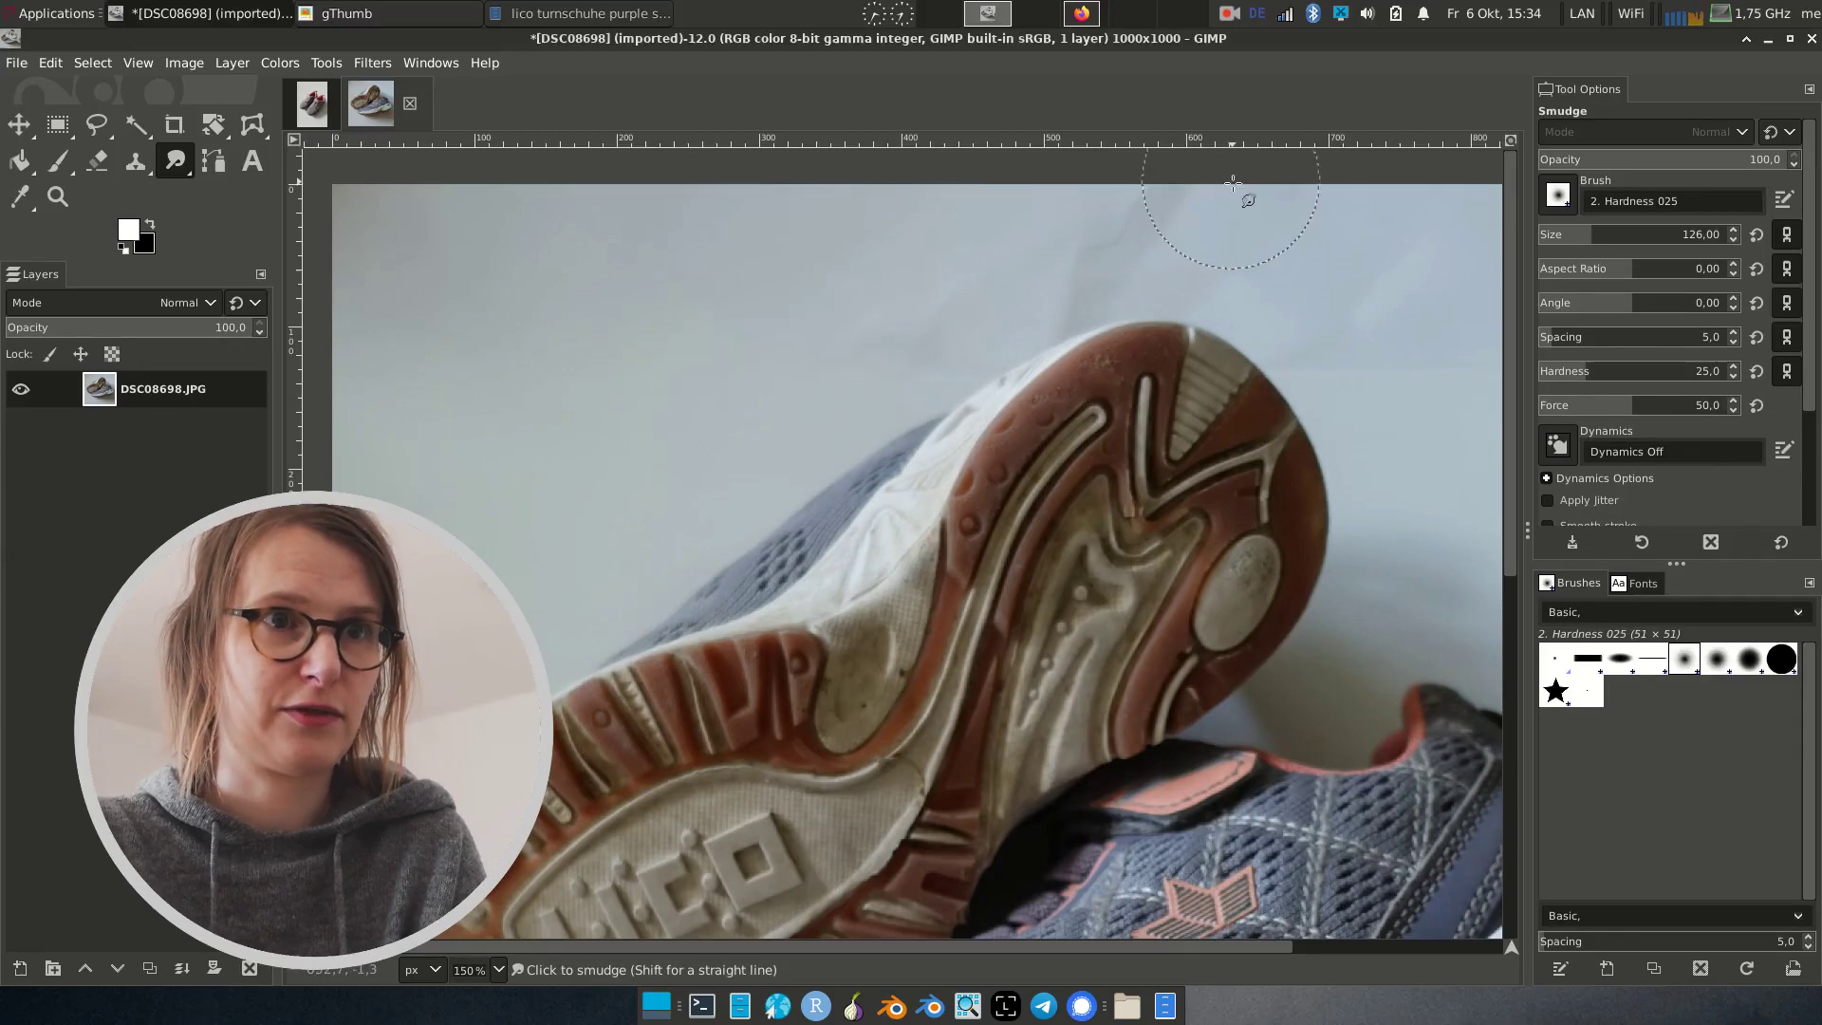
left_click_drag(1424, 266, 1253, 282)
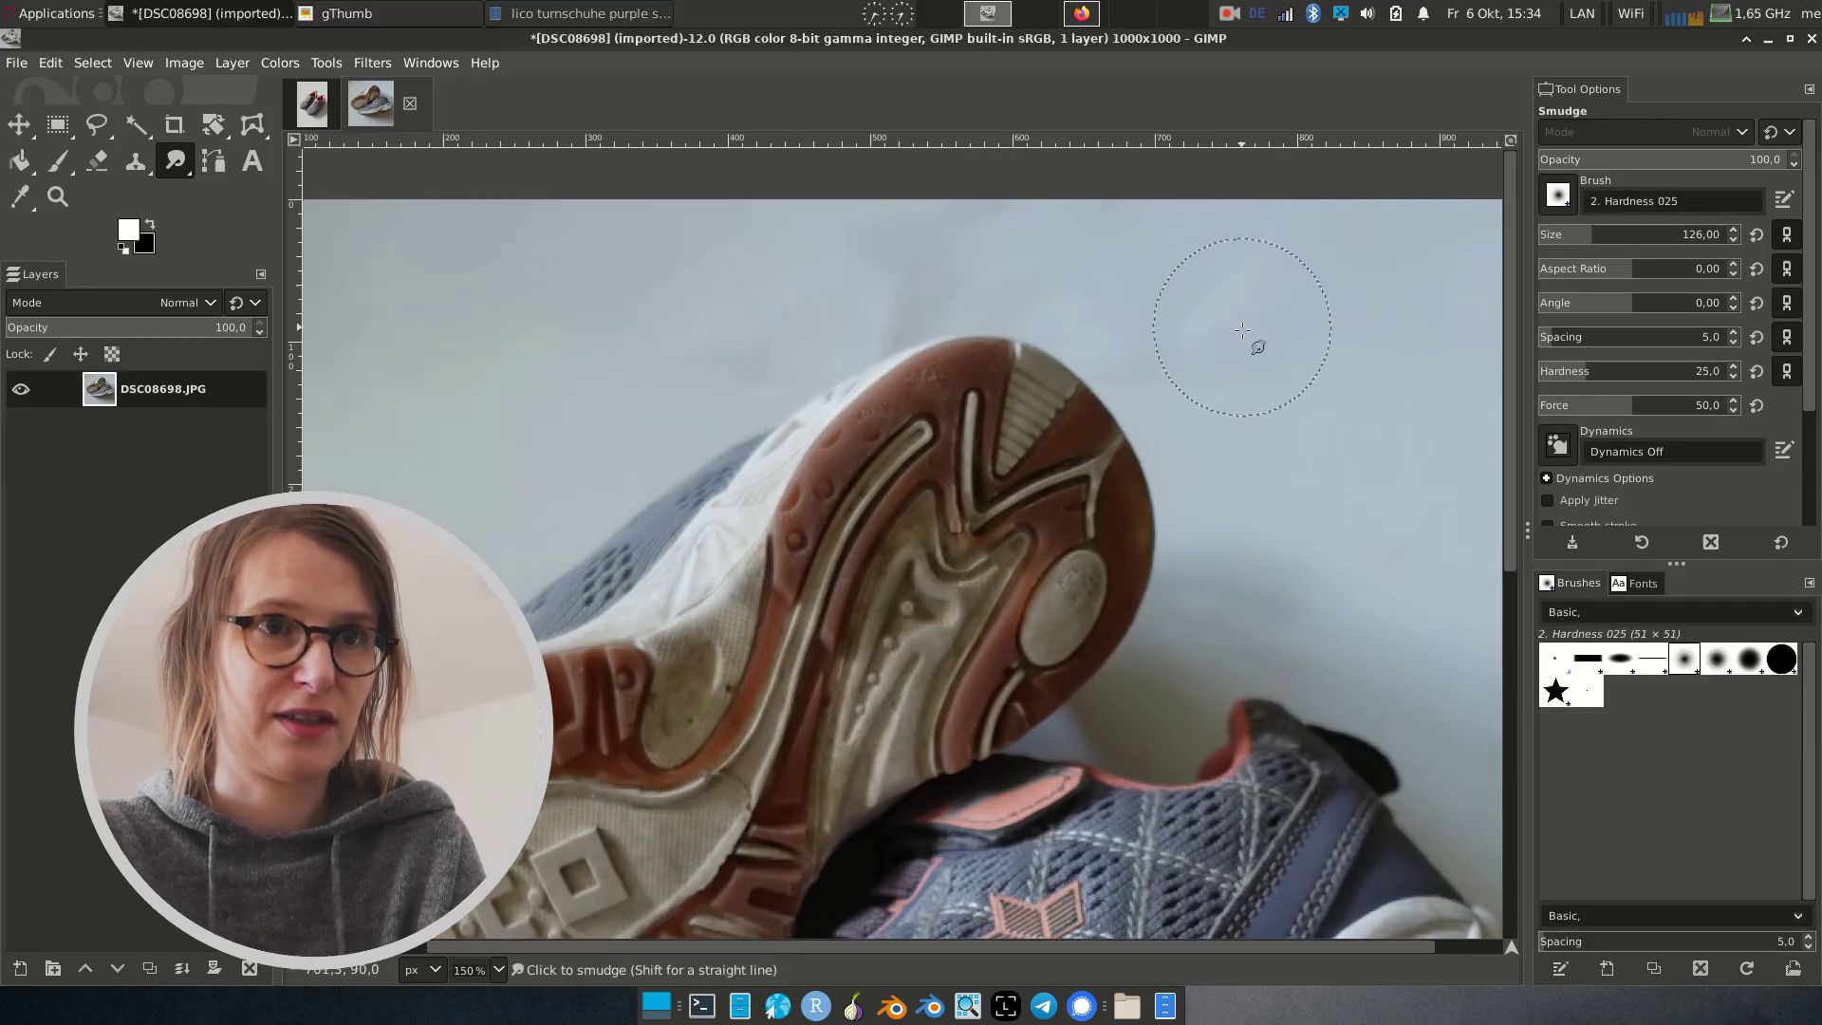
scroll(1308, 422, "down", 2)
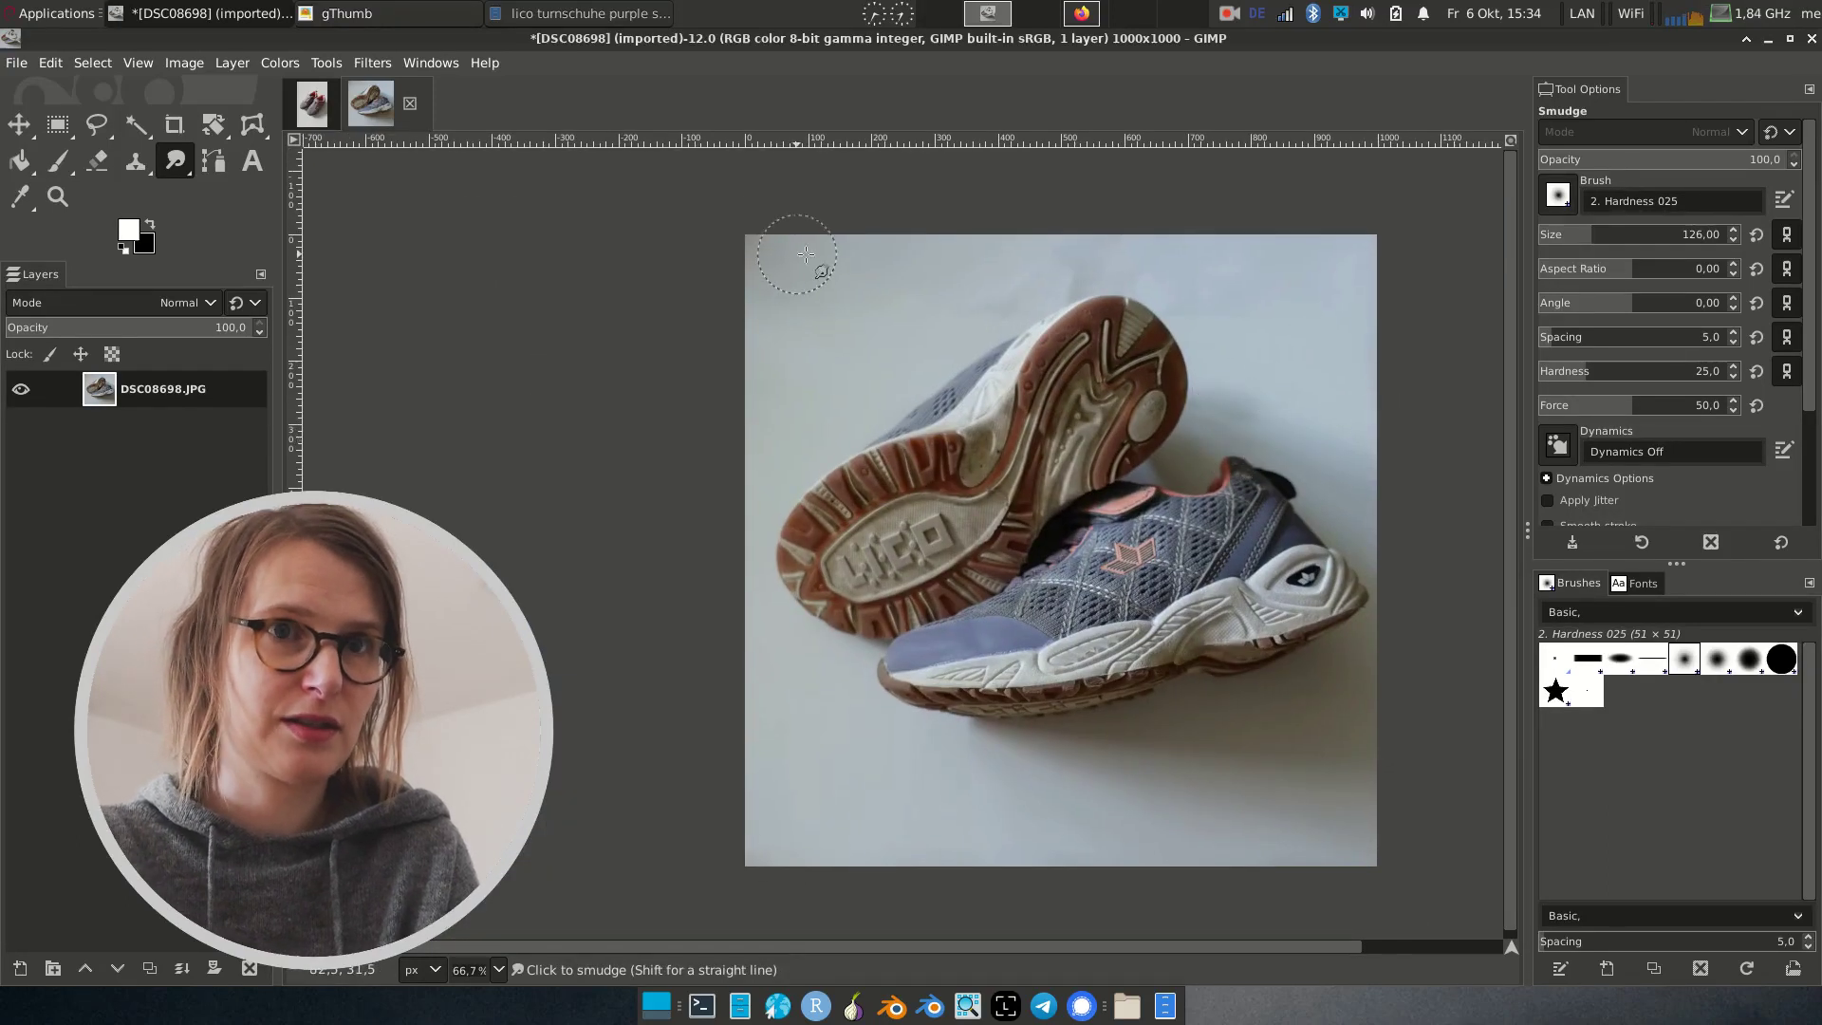
Step: Smooth the remaining uneven areas of the paper background with the smudge brush at size 349
left_click(1613, 234)
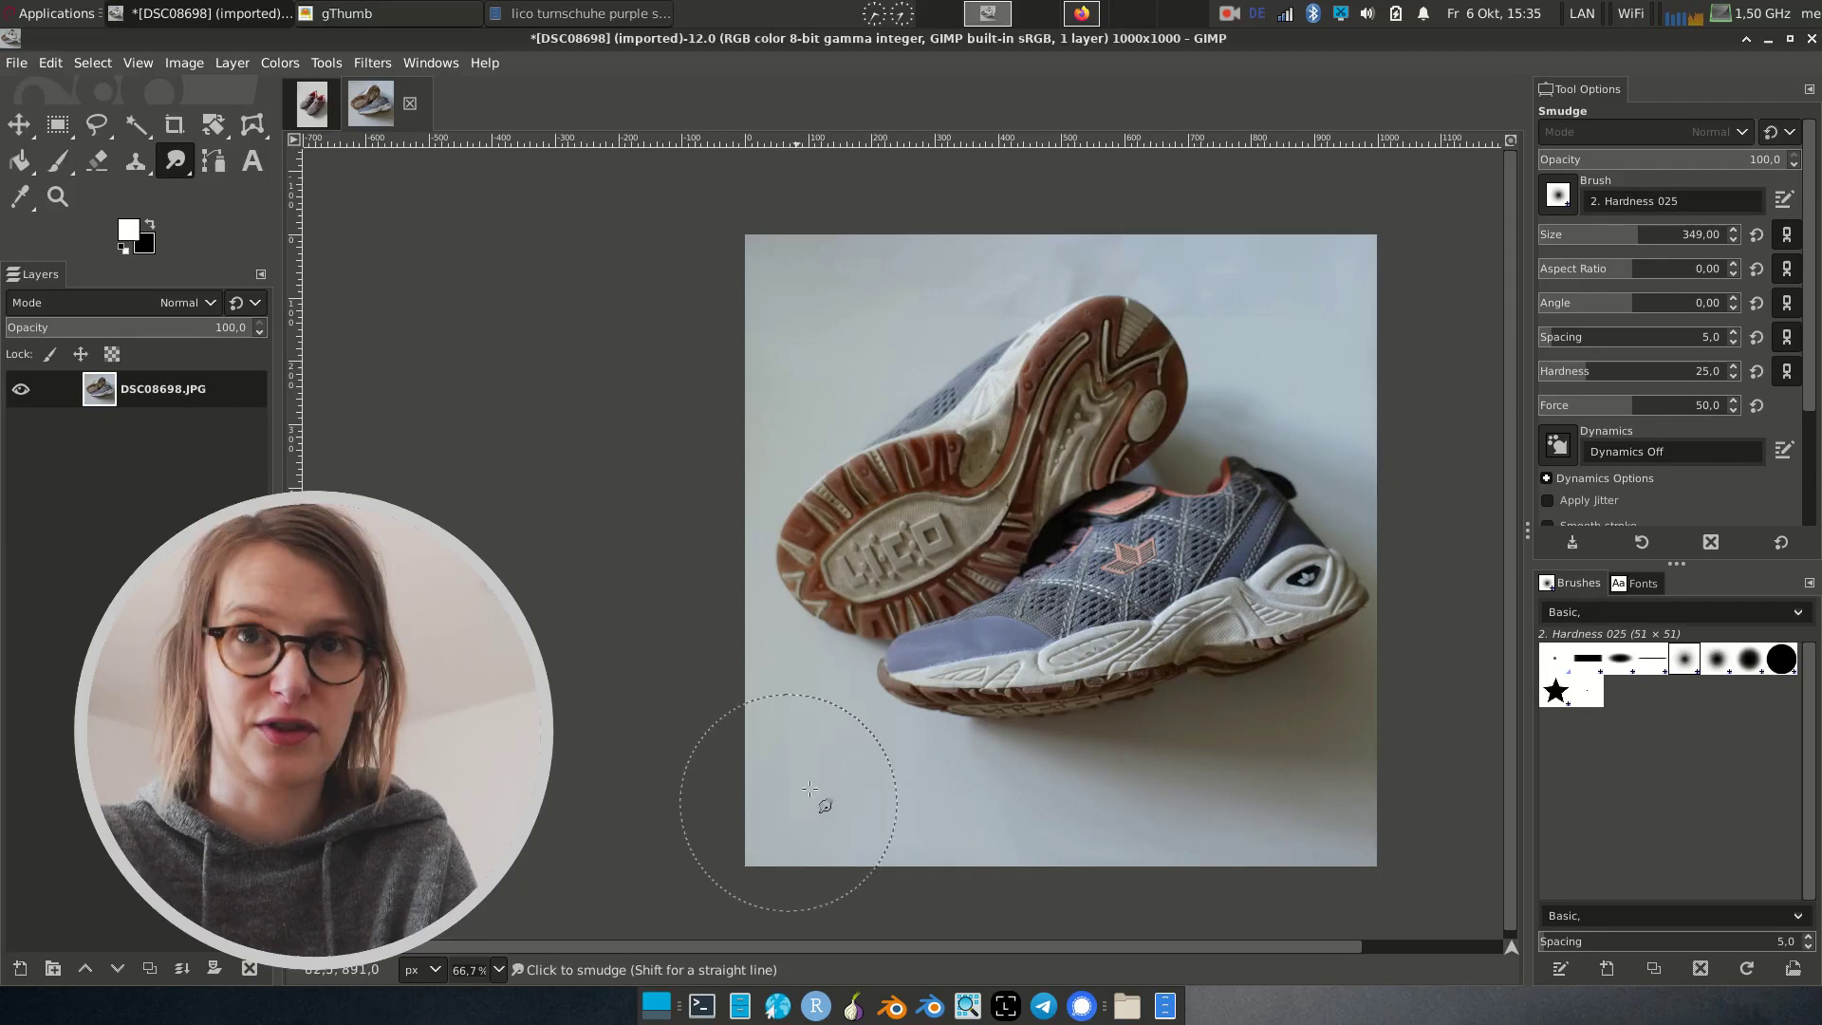
left_click_drag(1160, 468, 1093, 474)
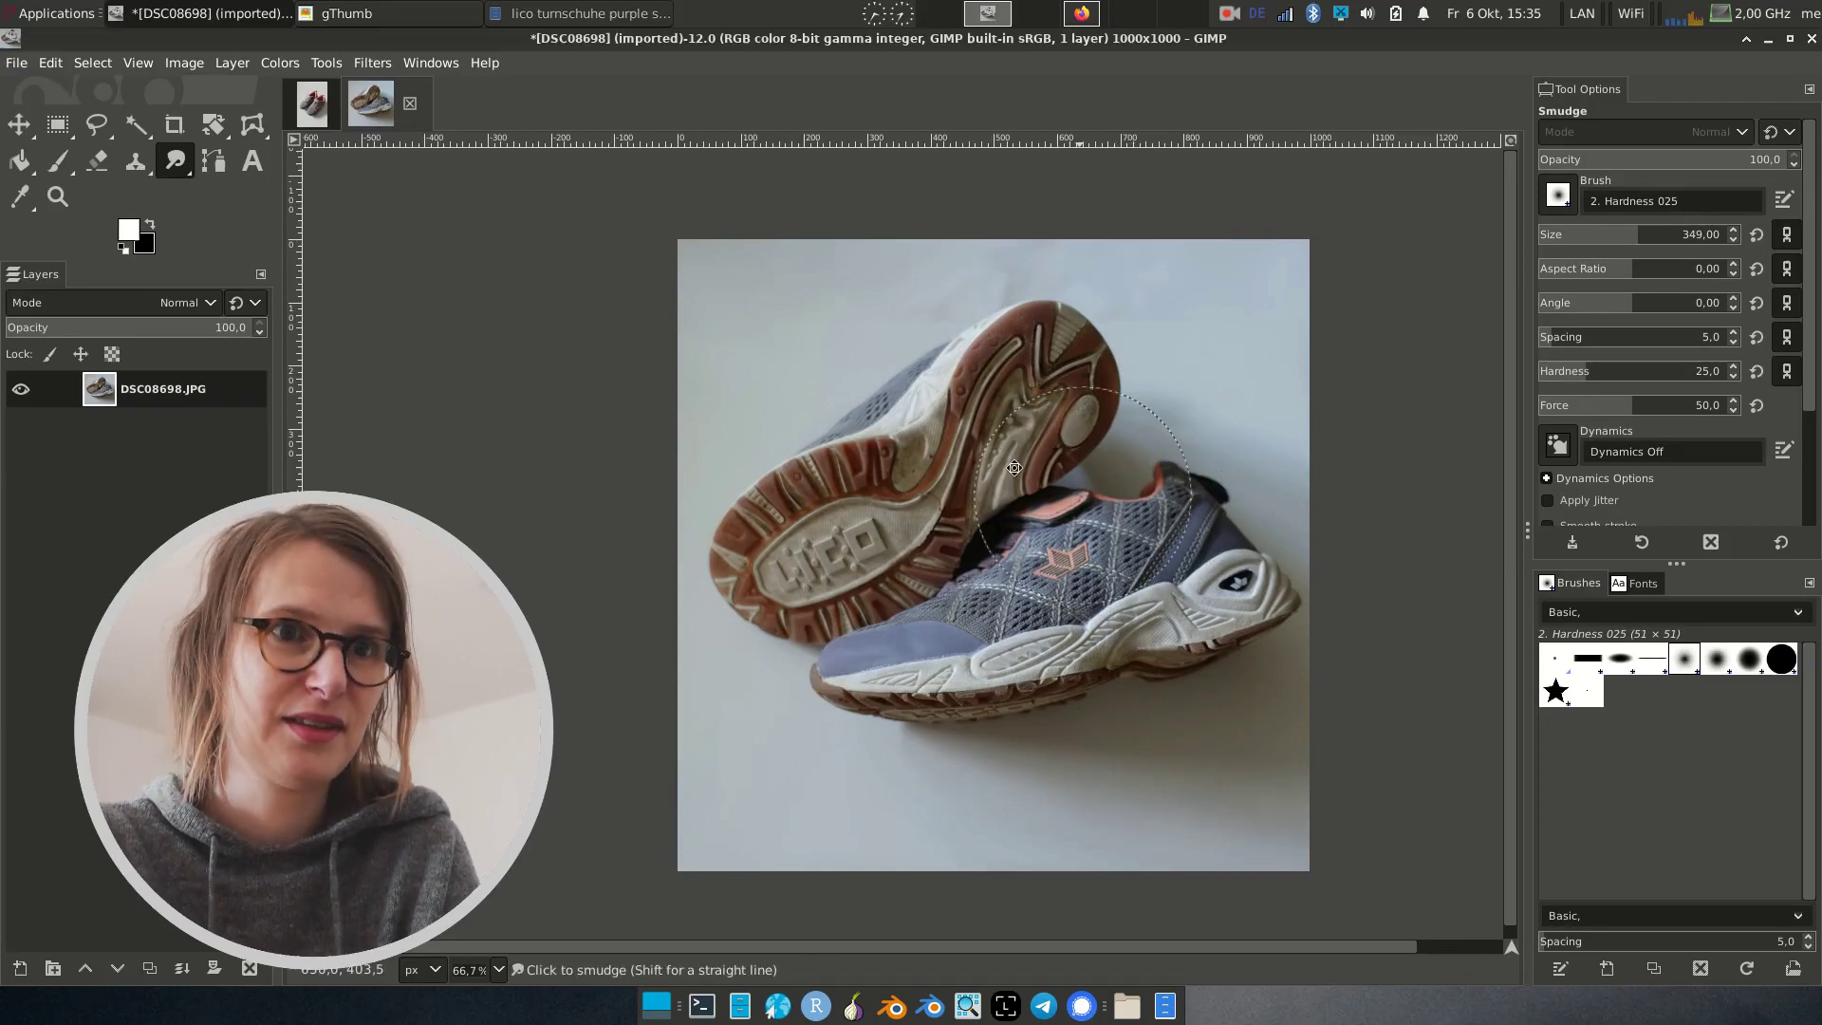
left_click_drag(1090, 502, 1007, 469)
scroll(868, 375, "up", 1)
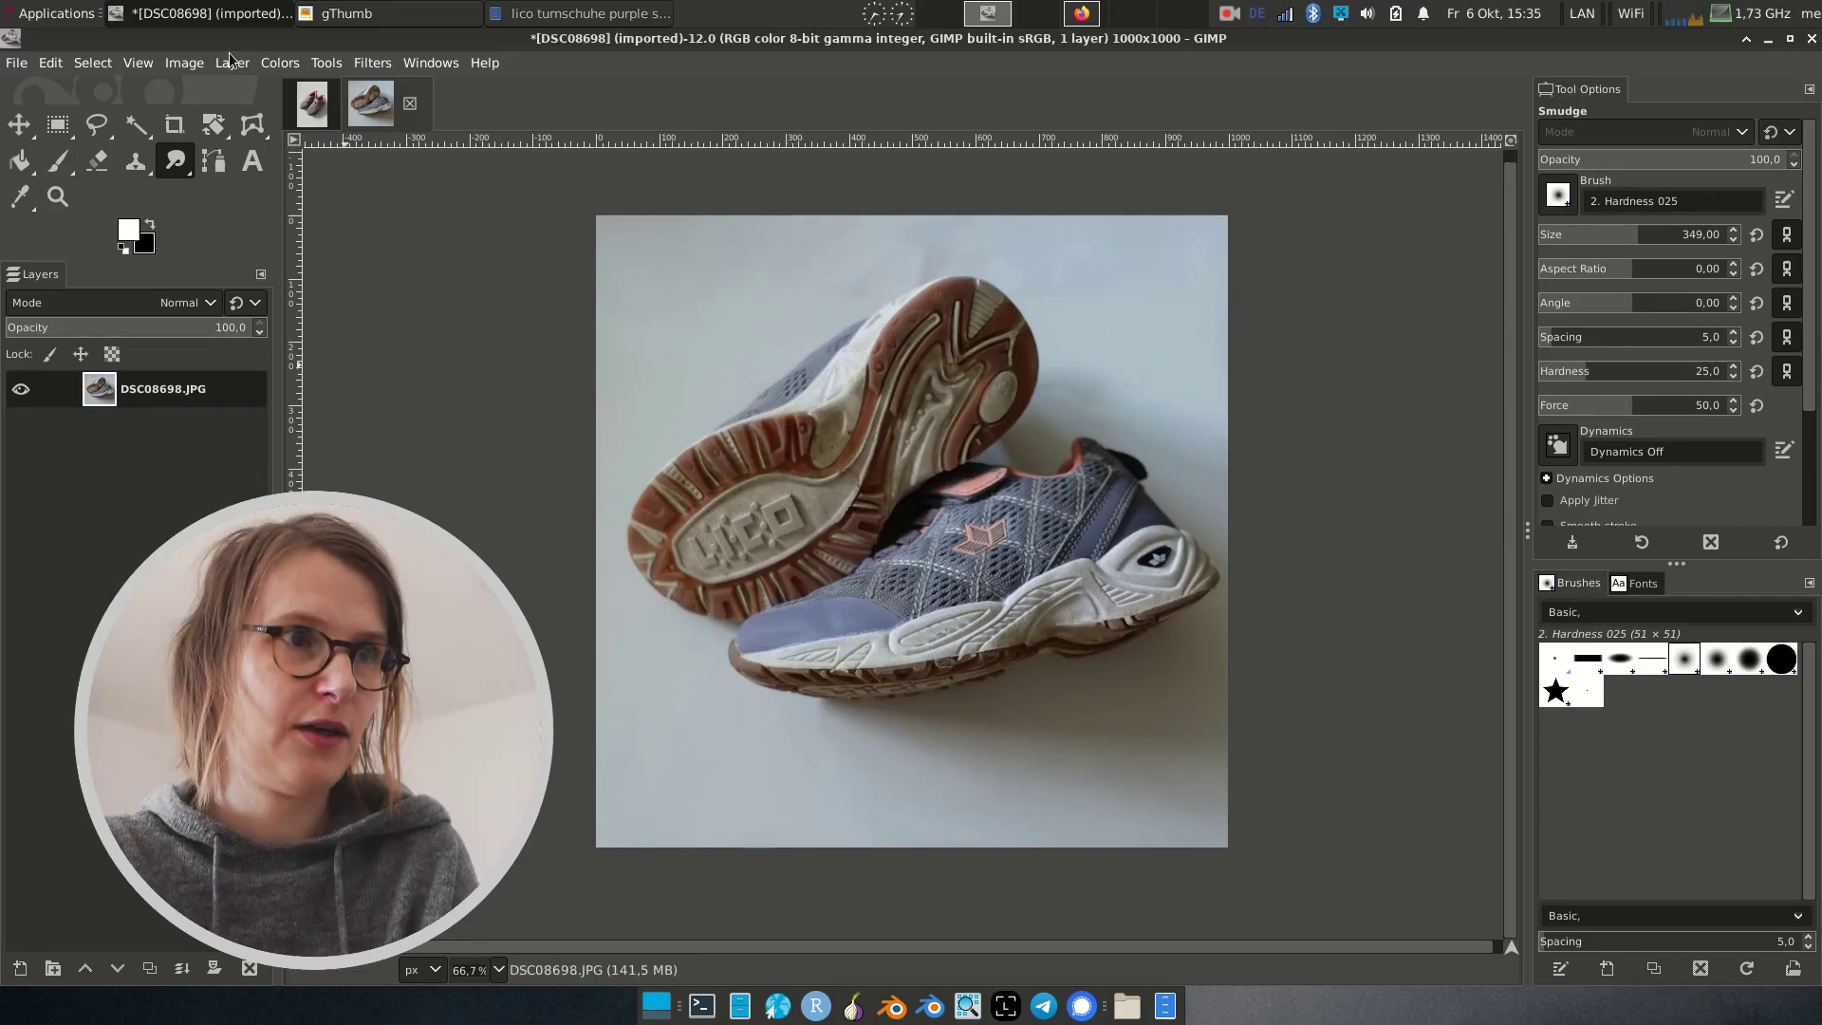
left_click(280, 63)
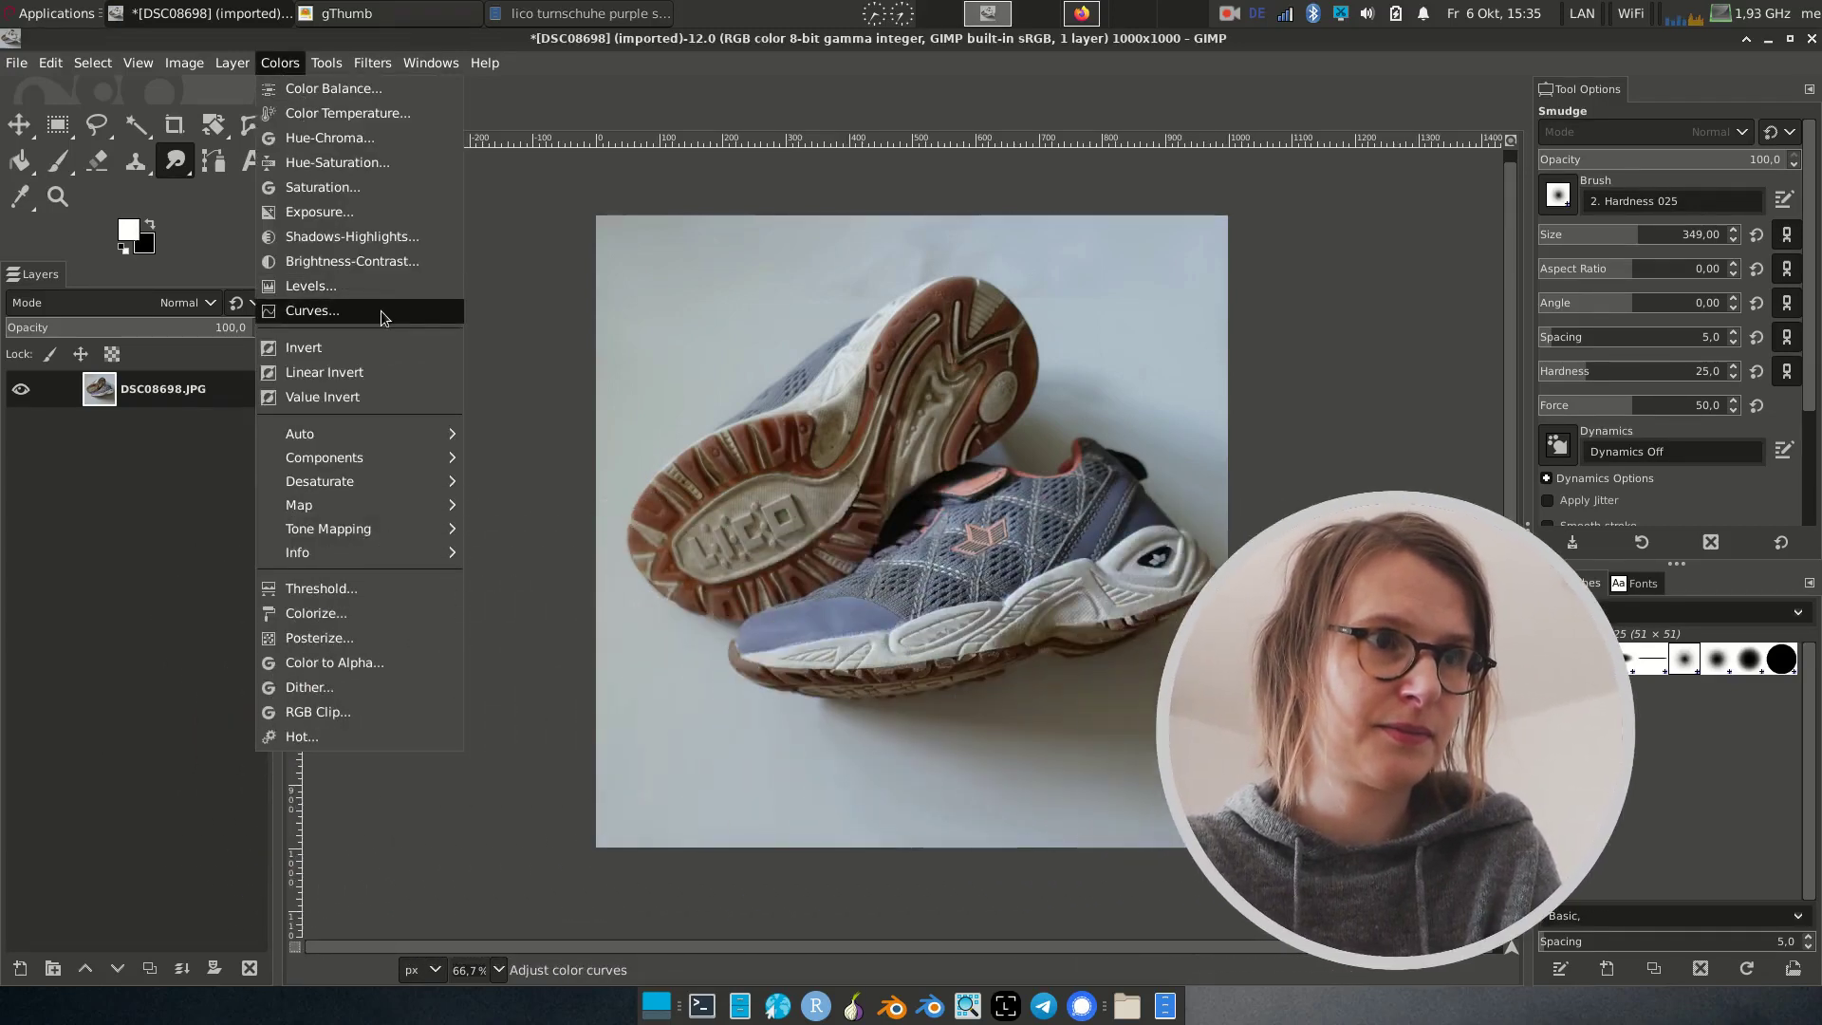
left_click(380, 286)
left_click(582, 205)
left_click(582, 208)
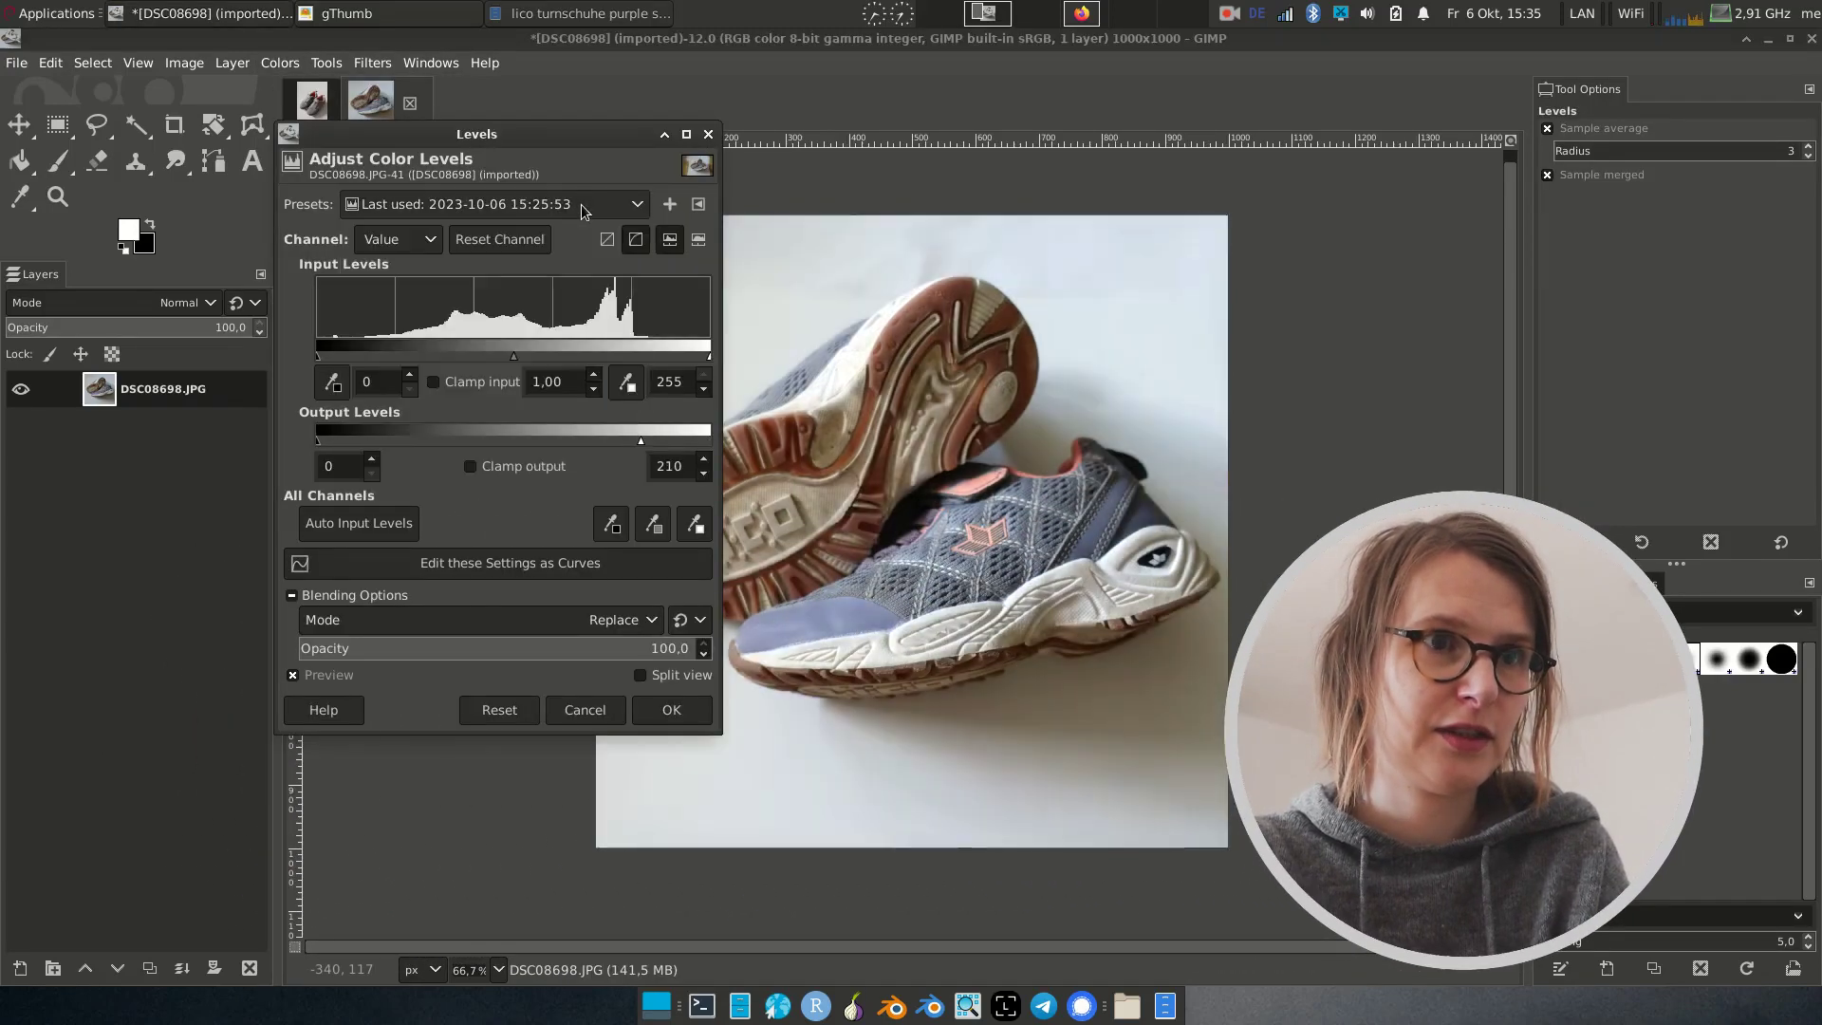
left_click_drag(476, 134, 246, 183)
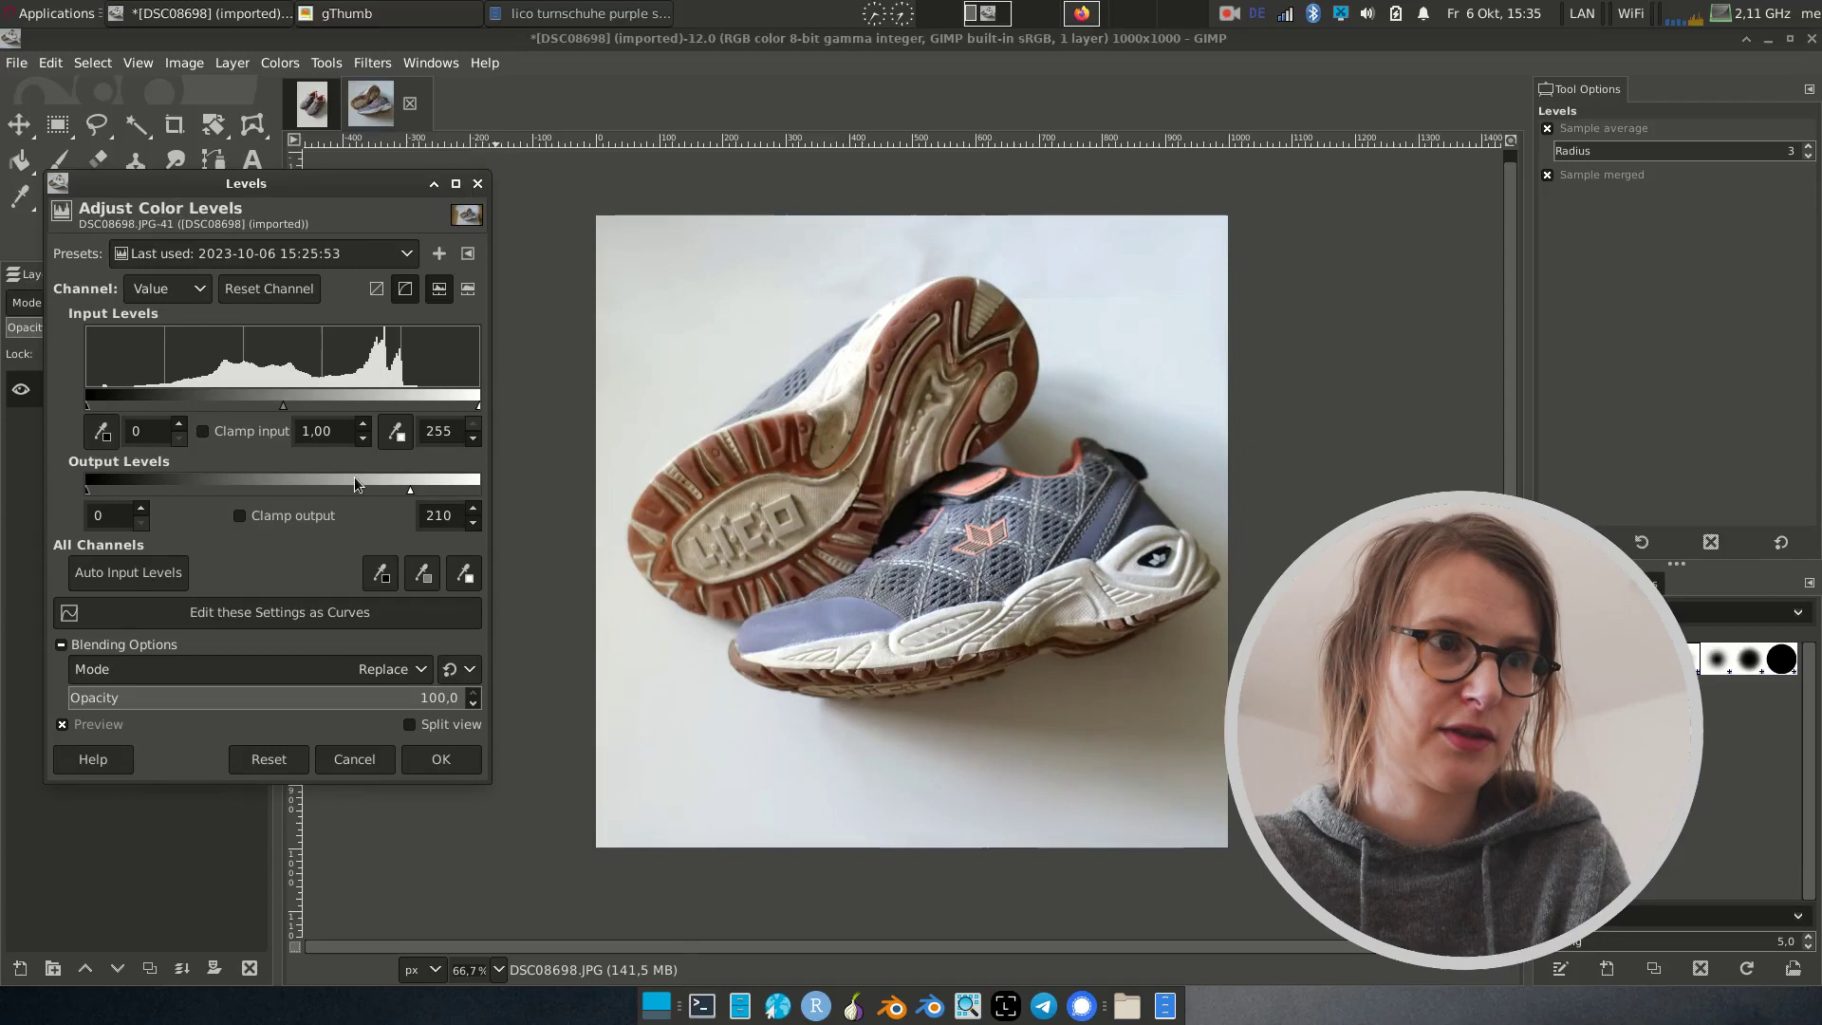
left_click_drag(513, 471, 475, 469)
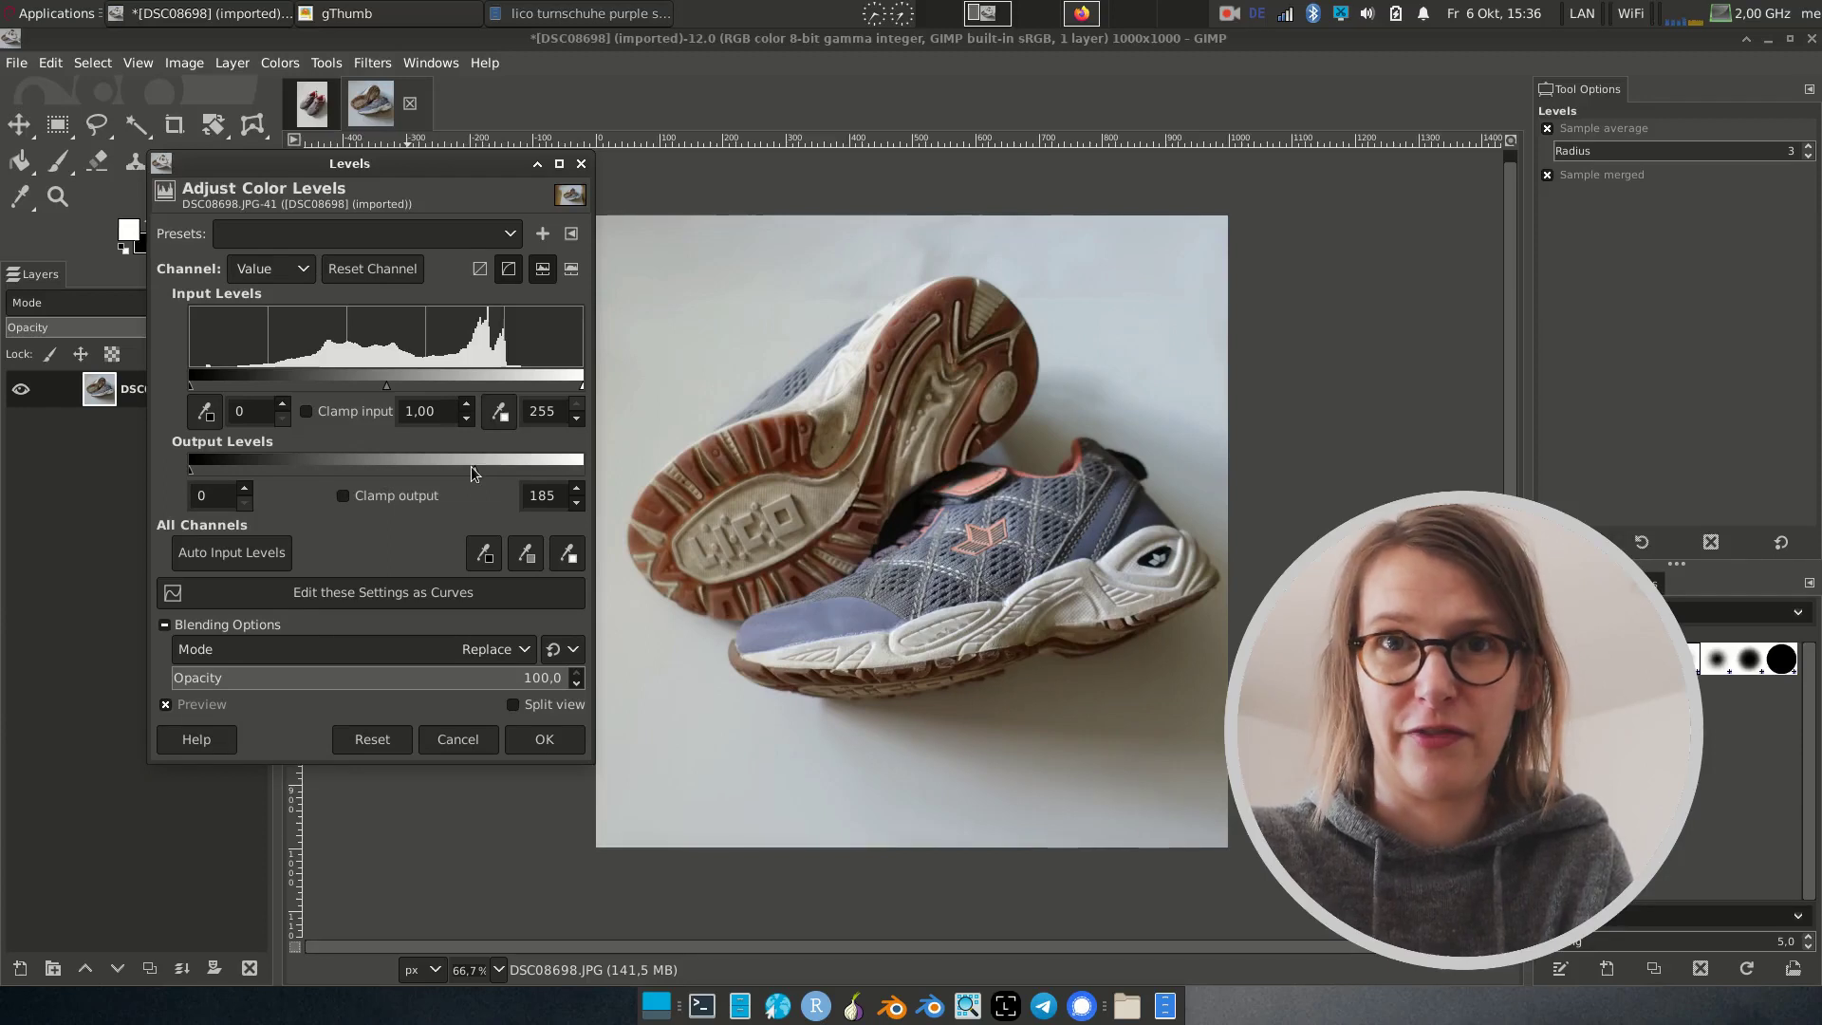
left_click(533, 744)
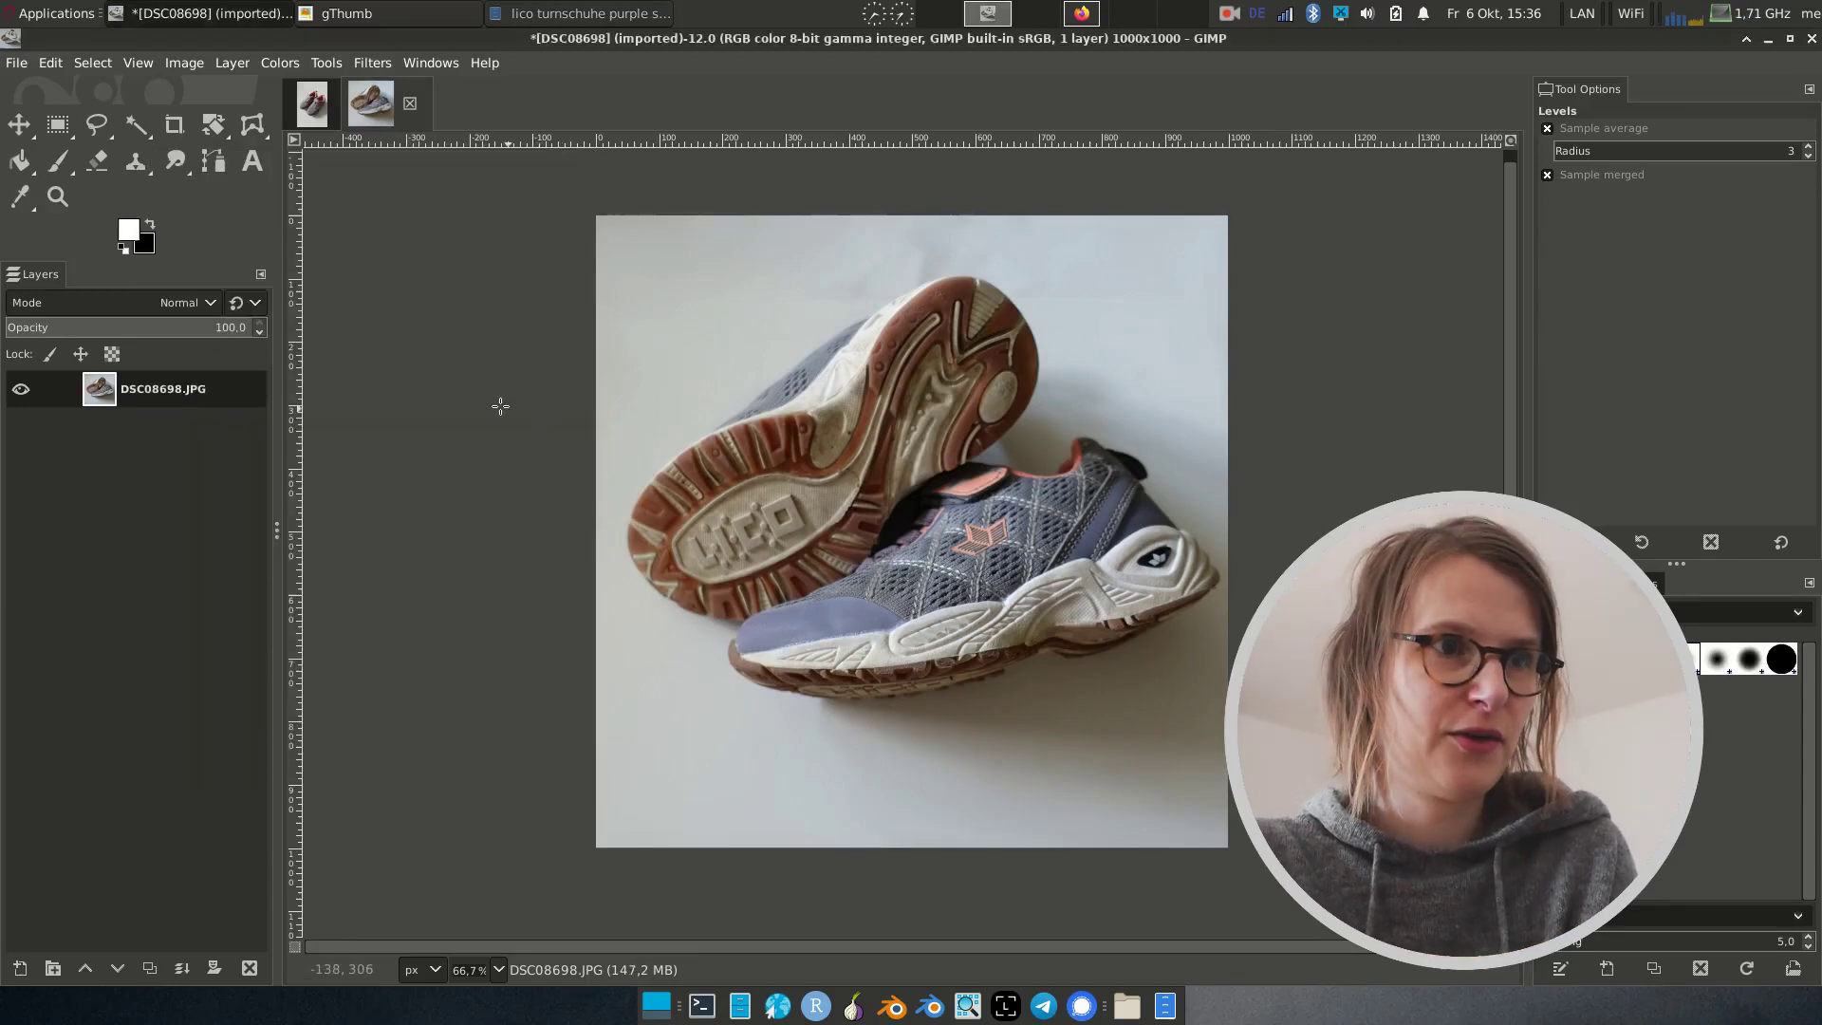
Step: Brighten the photo with a Curves adjustment that raises the highlights and slightly lifts the shadows, and compare it with the first sneaker image
left_click(449, 391)
left_click(438, 598)
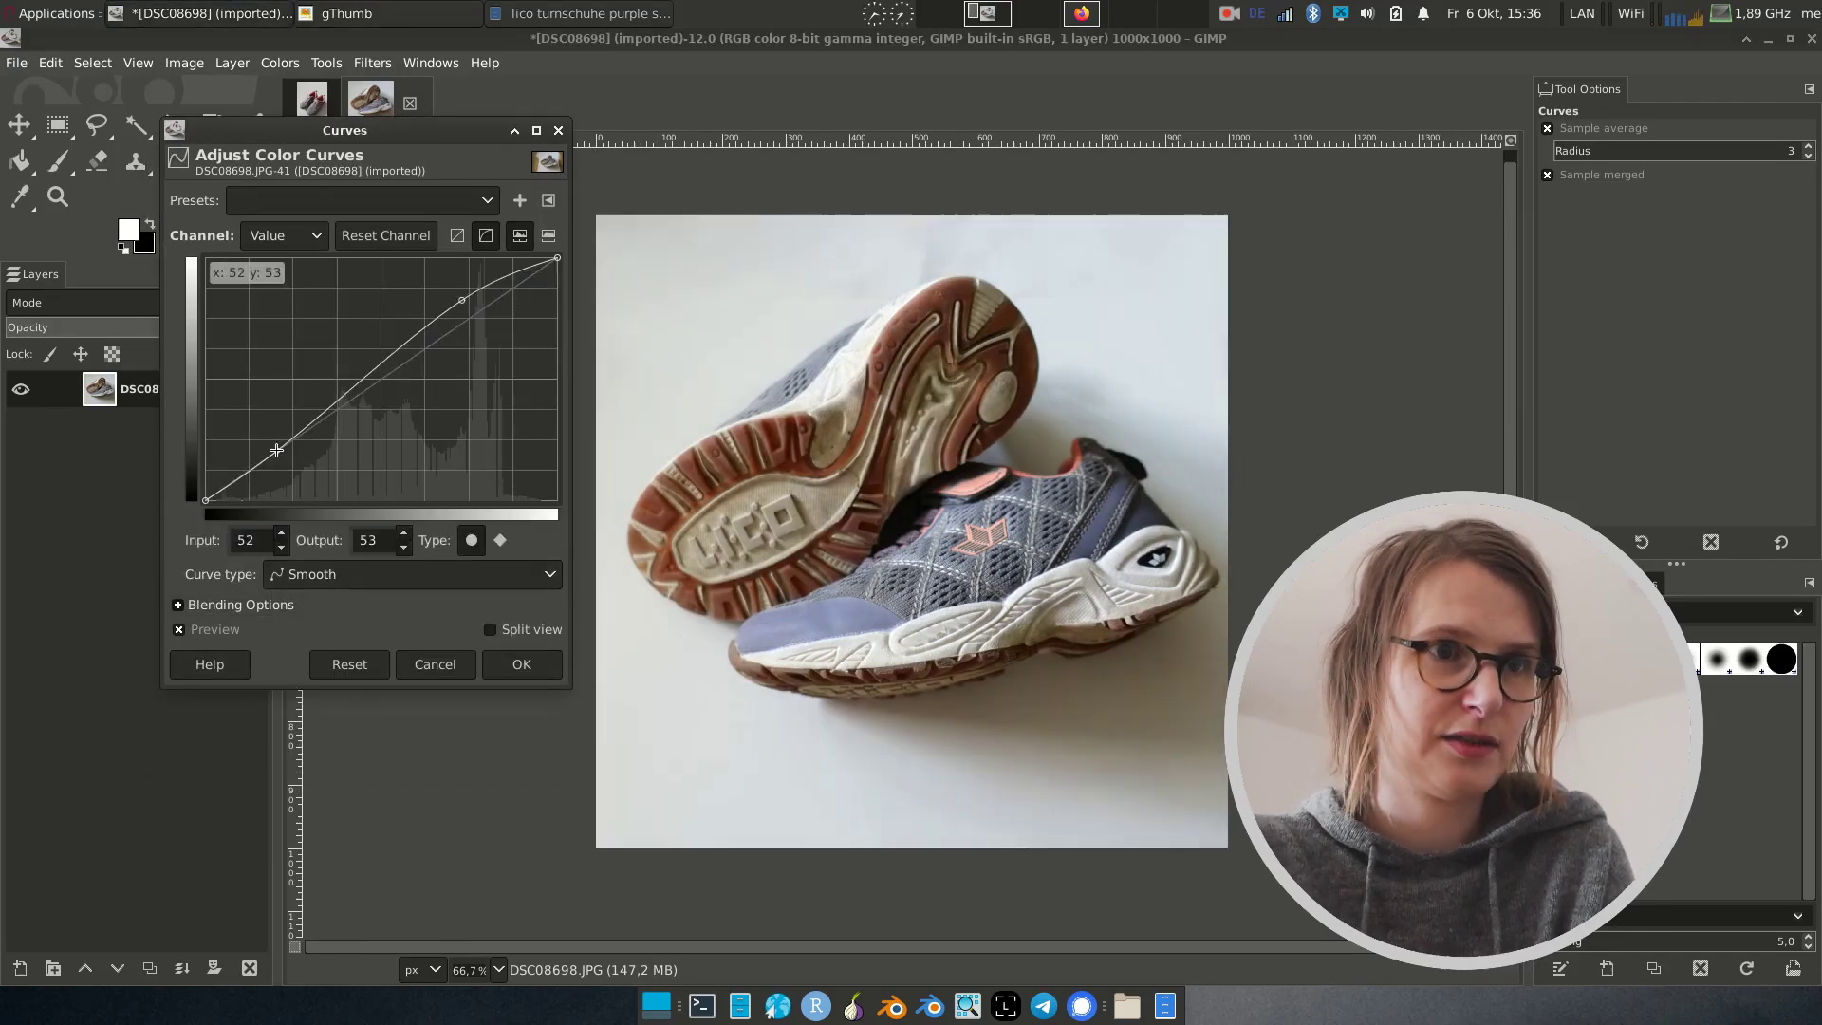
left_click_drag(459, 302, 465, 305)
left_click_drag(277, 450, 280, 445)
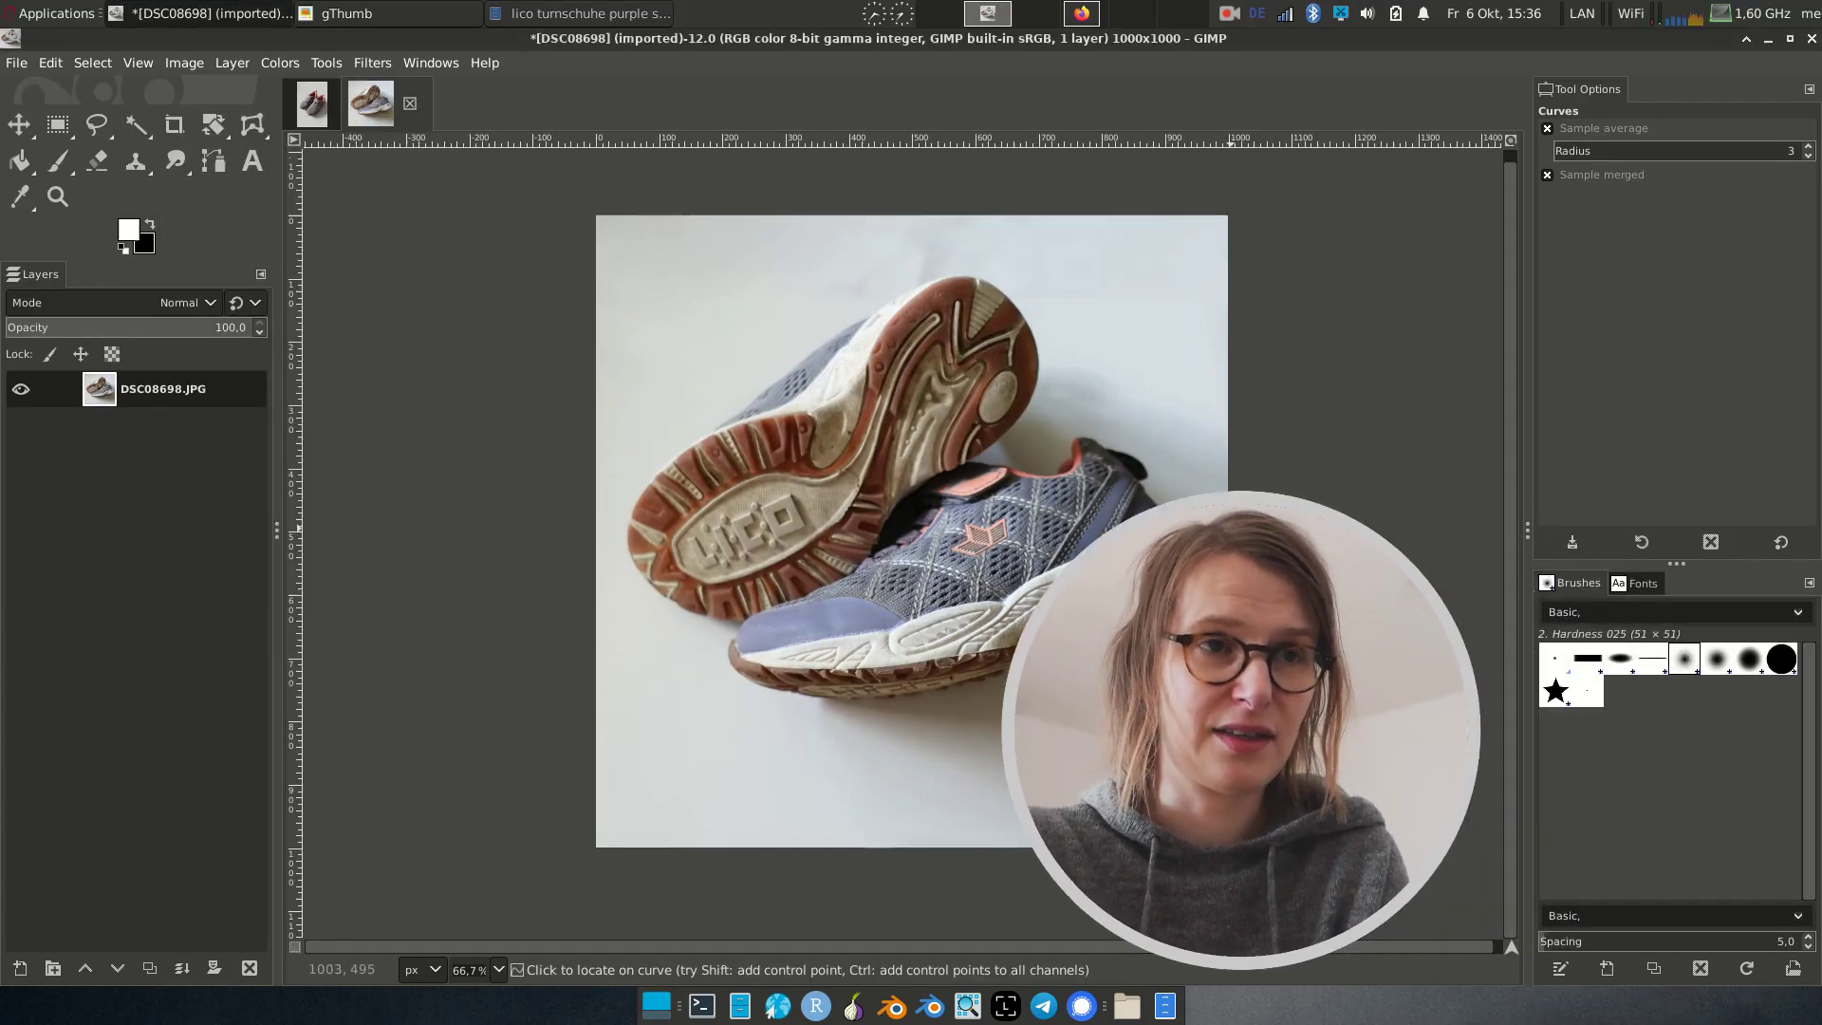
left_click(323, 105)
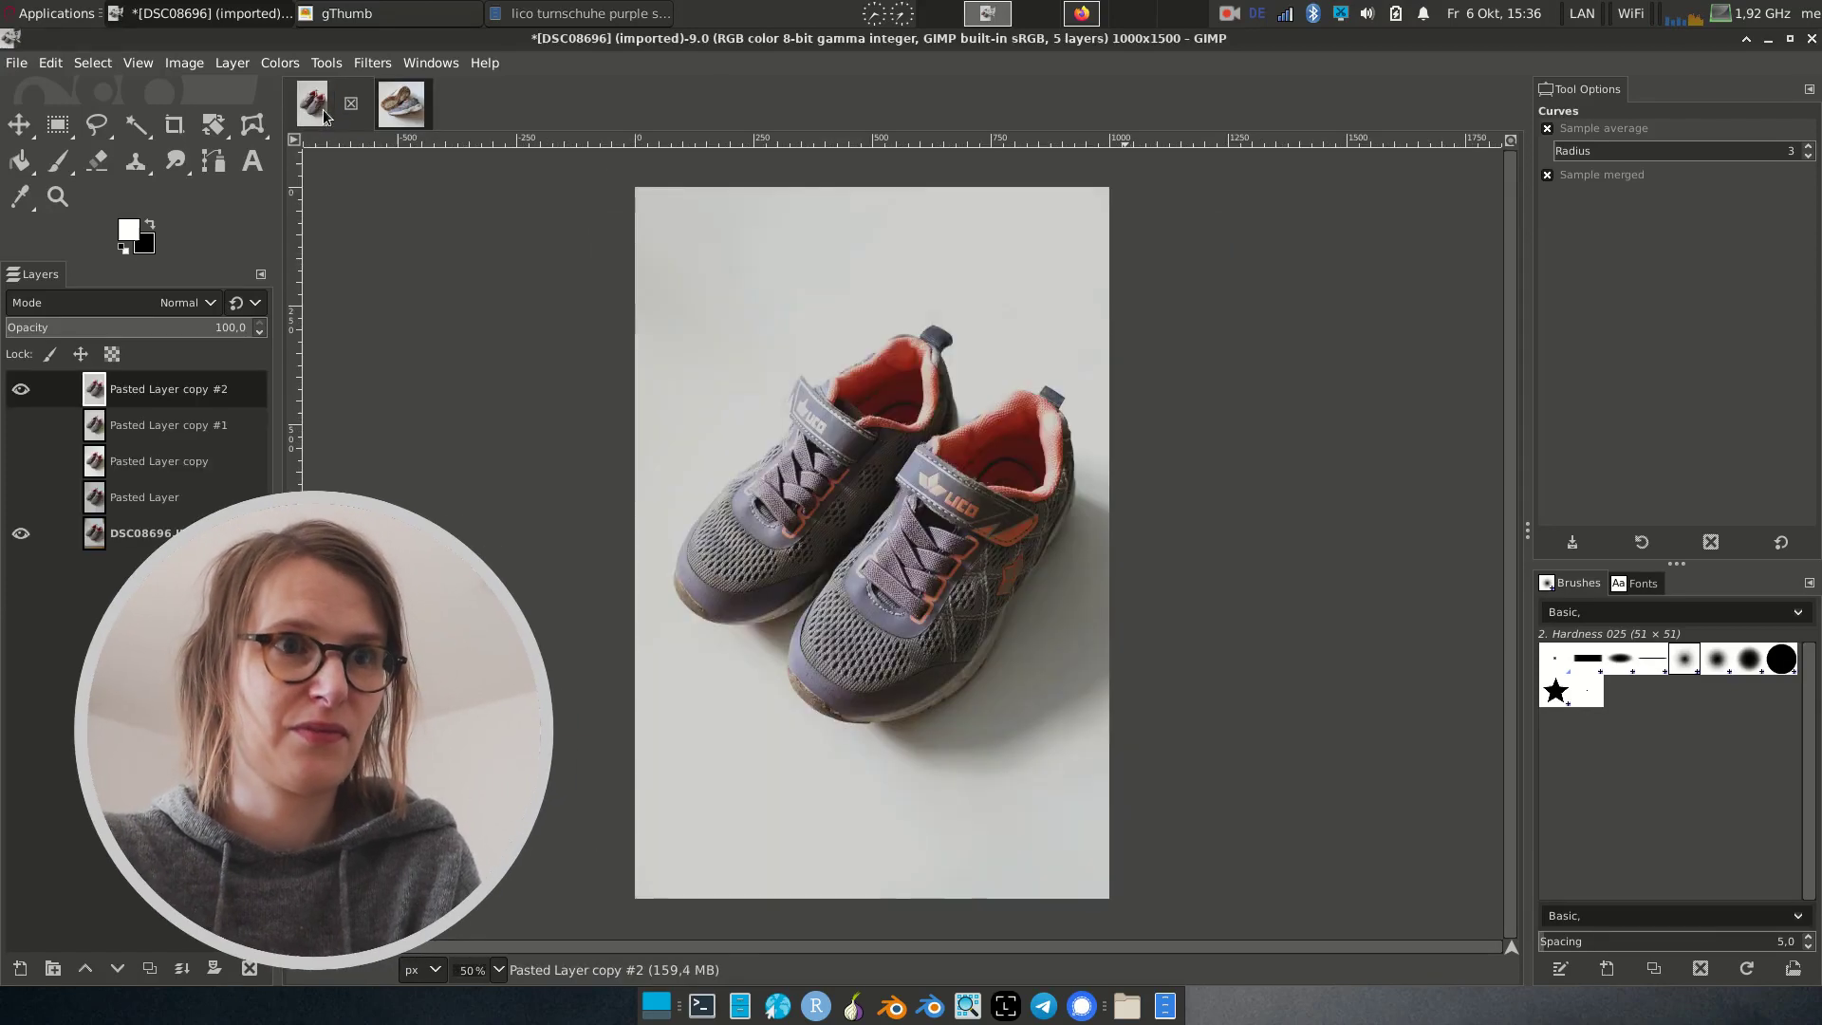
left_click(398, 112)
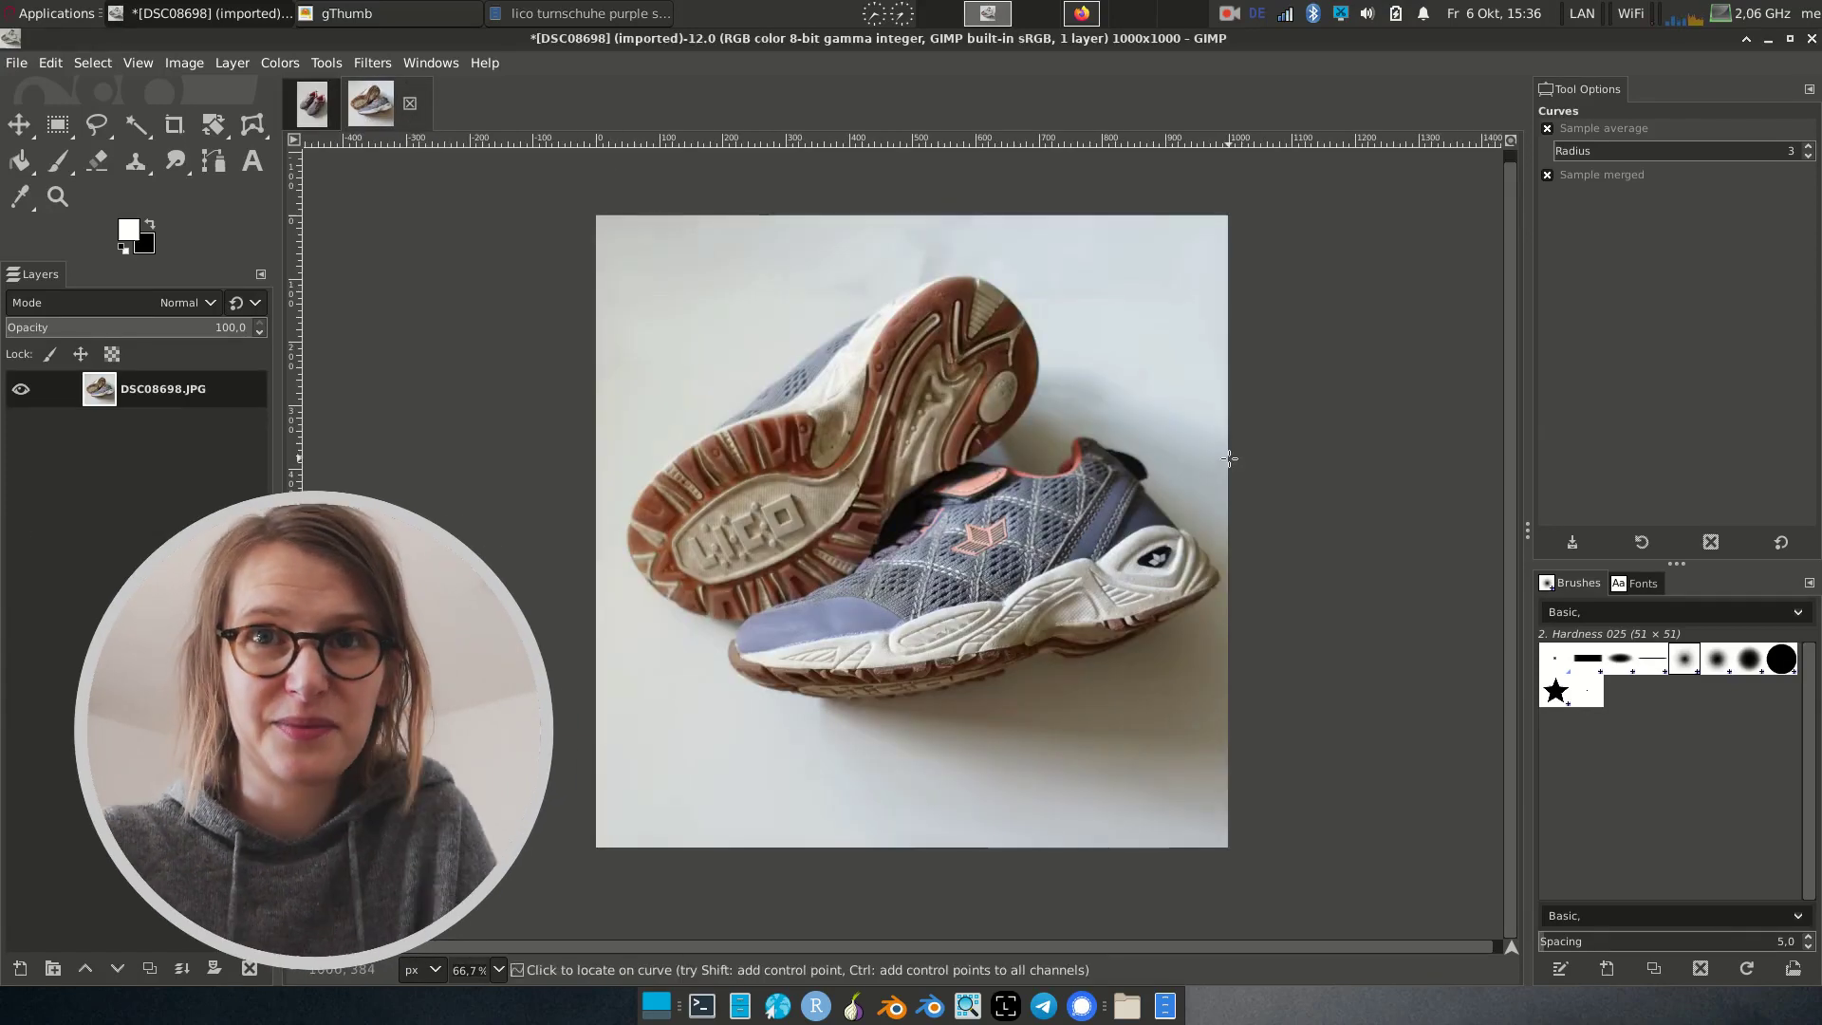